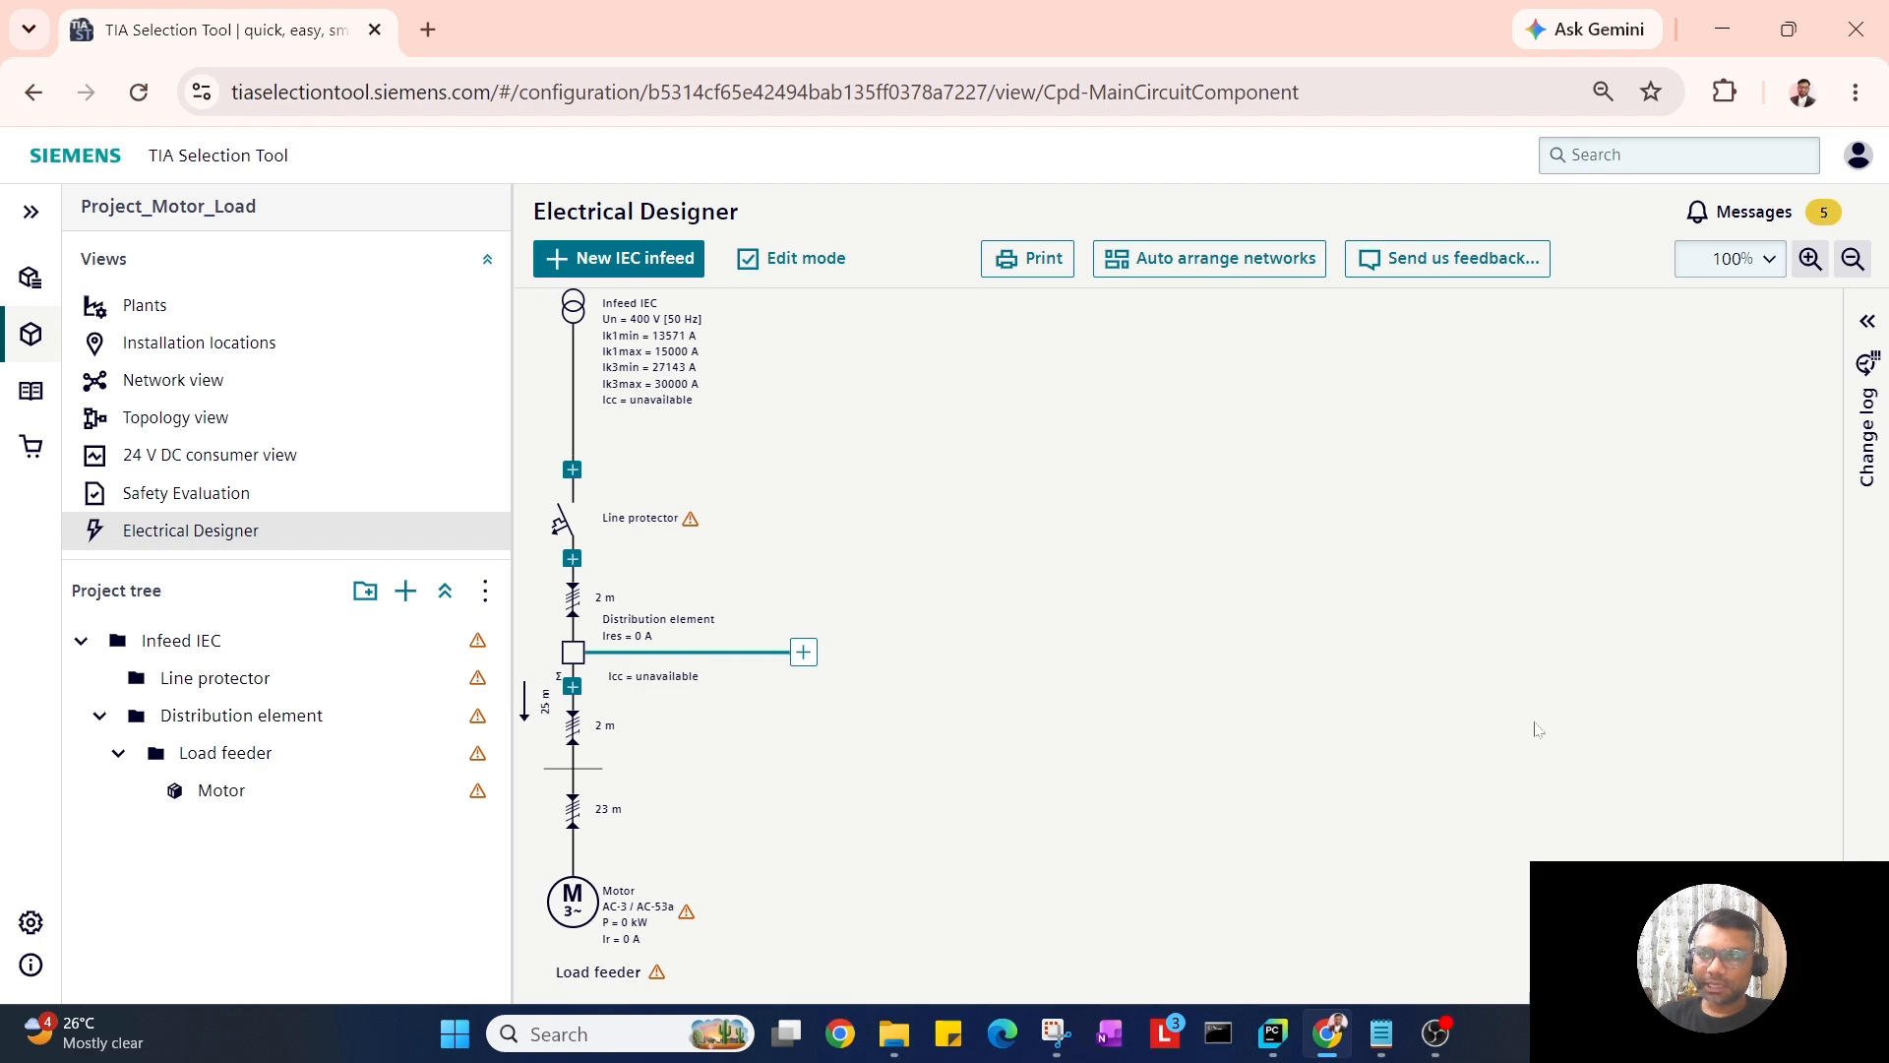
Check the available interface languages and the legal information page, and return to the project's Electrical Designer view.
{"action": "left_click", "coordinate": [30, 923]}
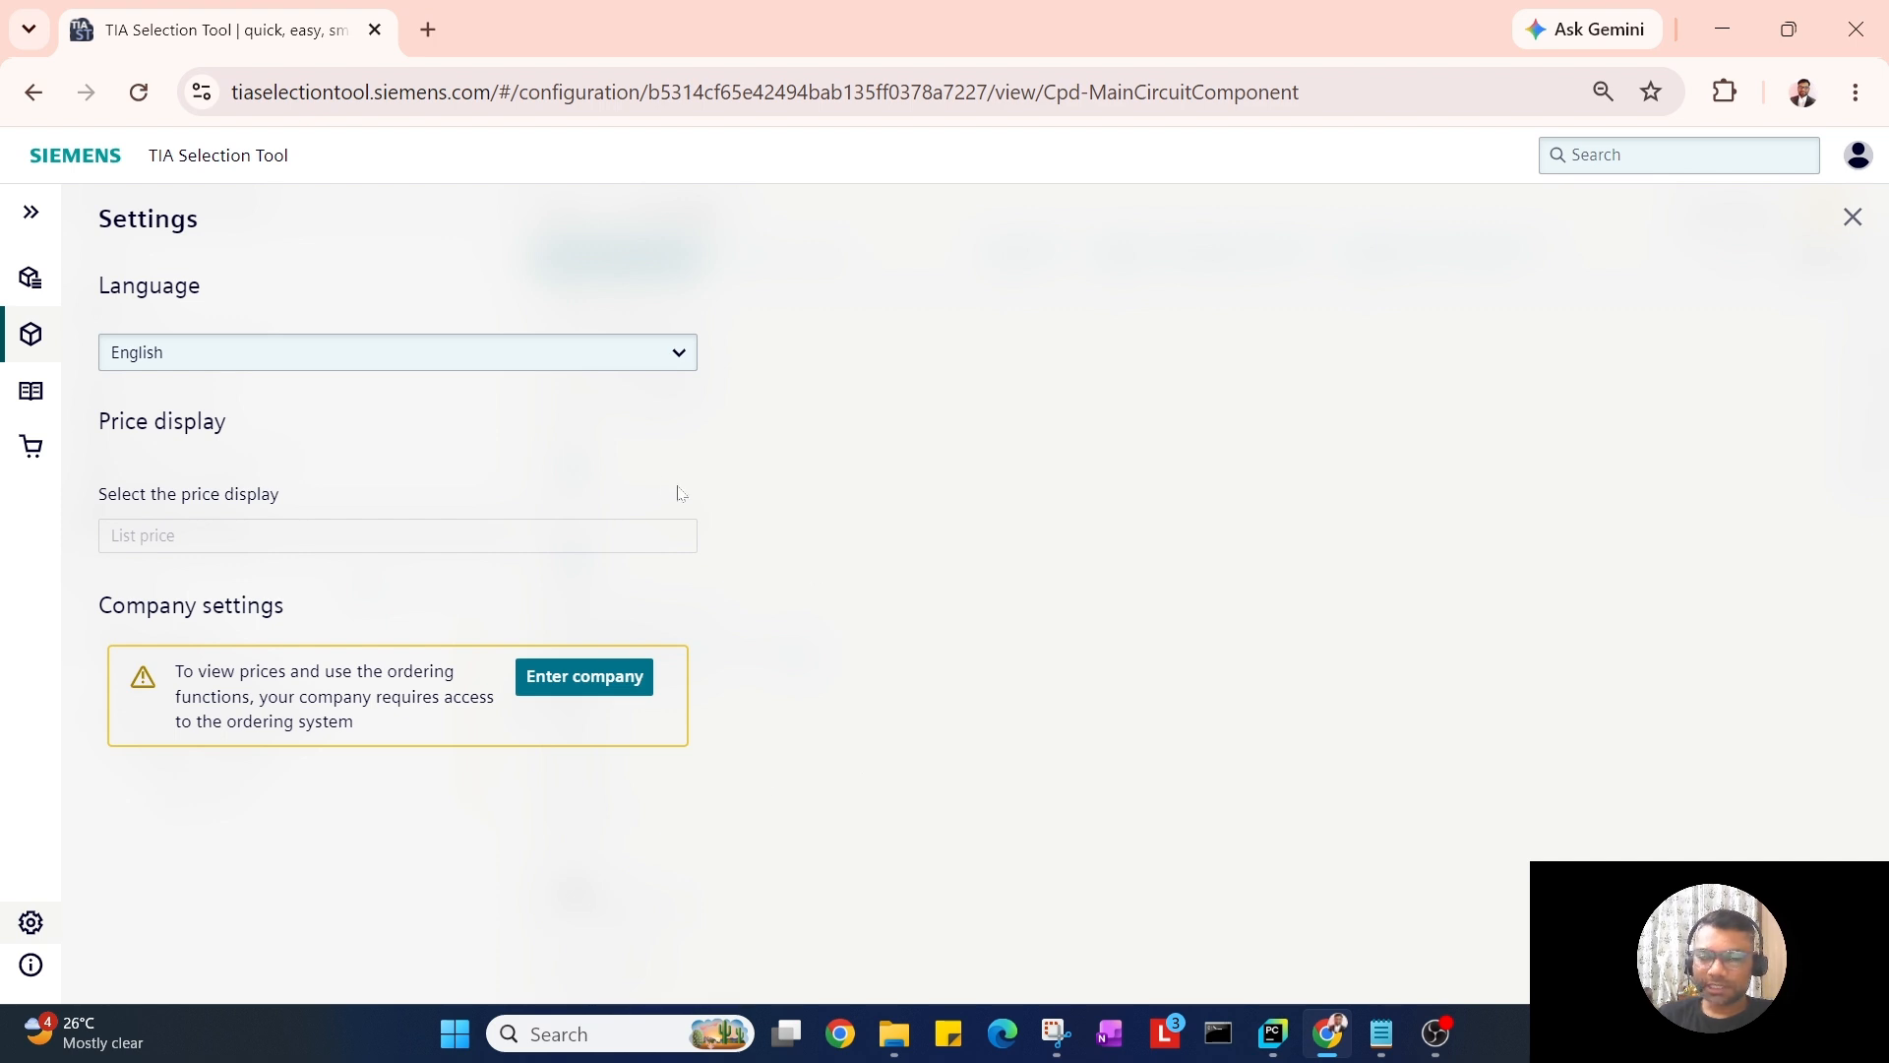
{"action": "left_click", "coordinate": [472, 354]}
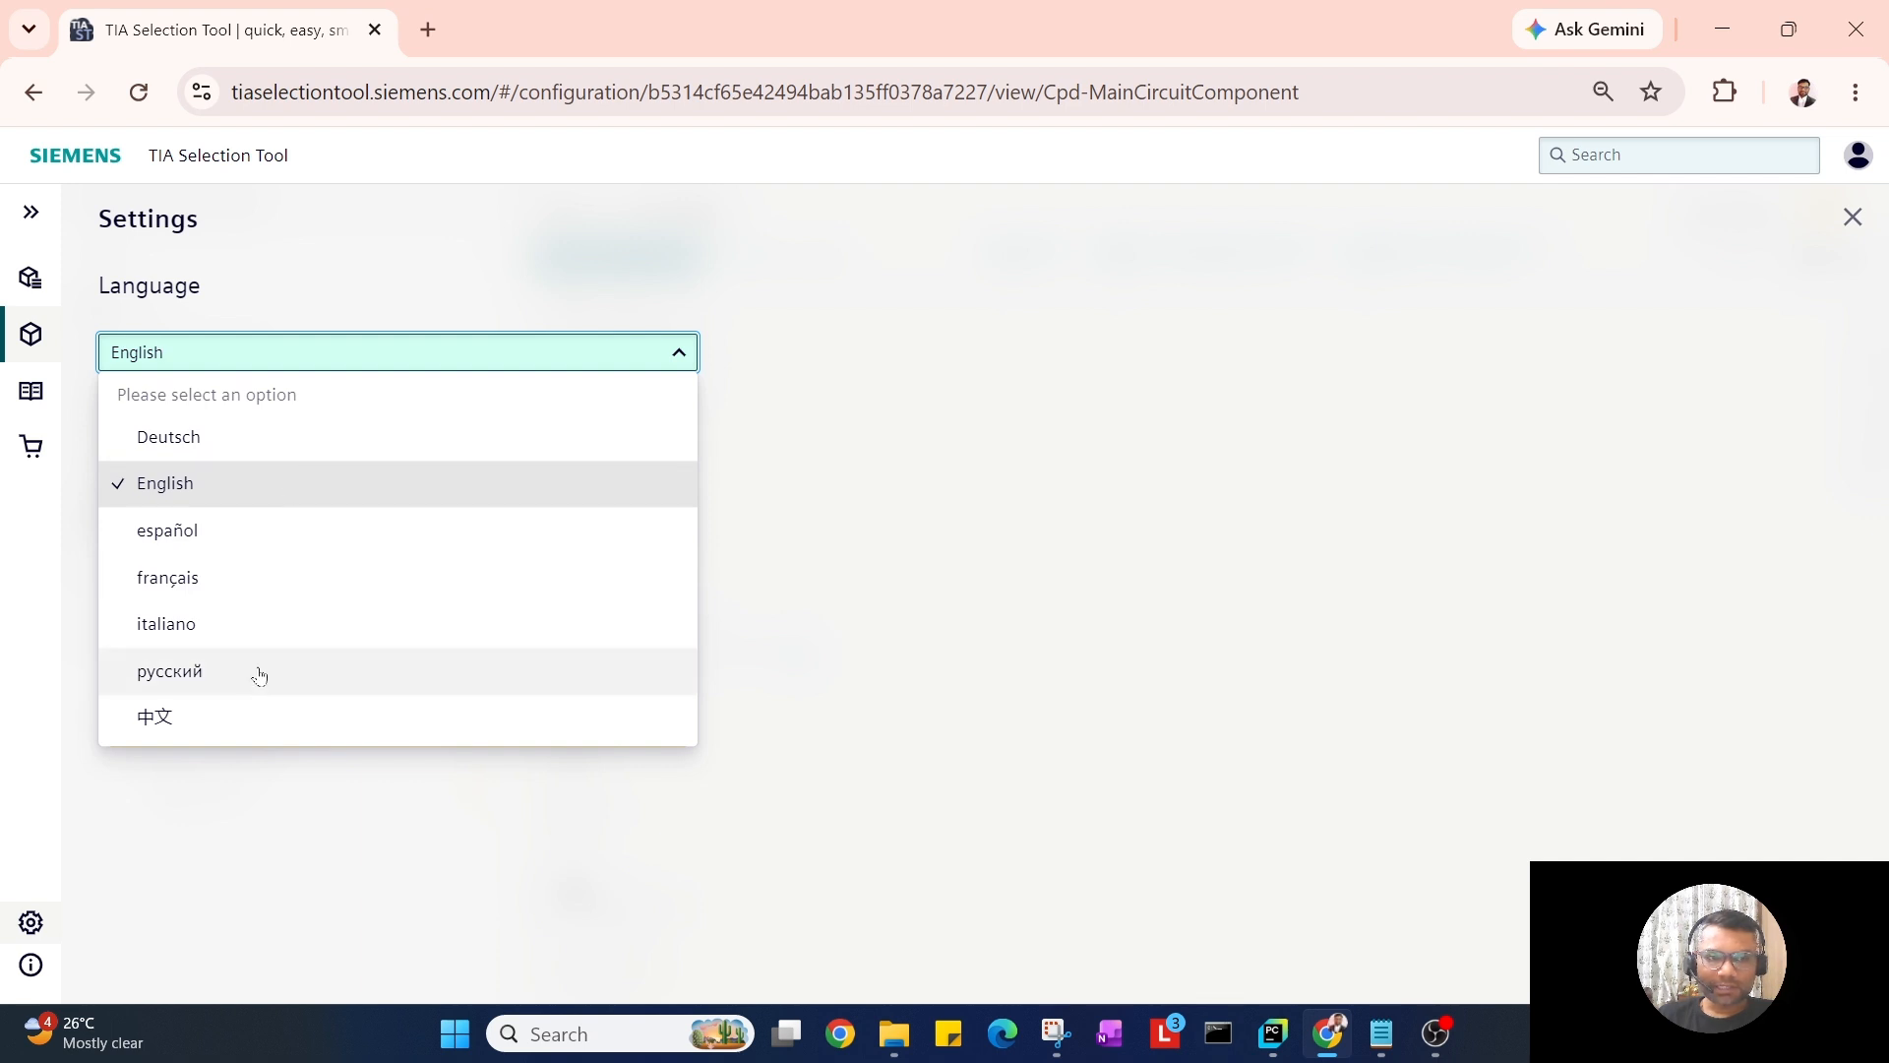
{"action": "left_click", "coordinate": [906, 502]}
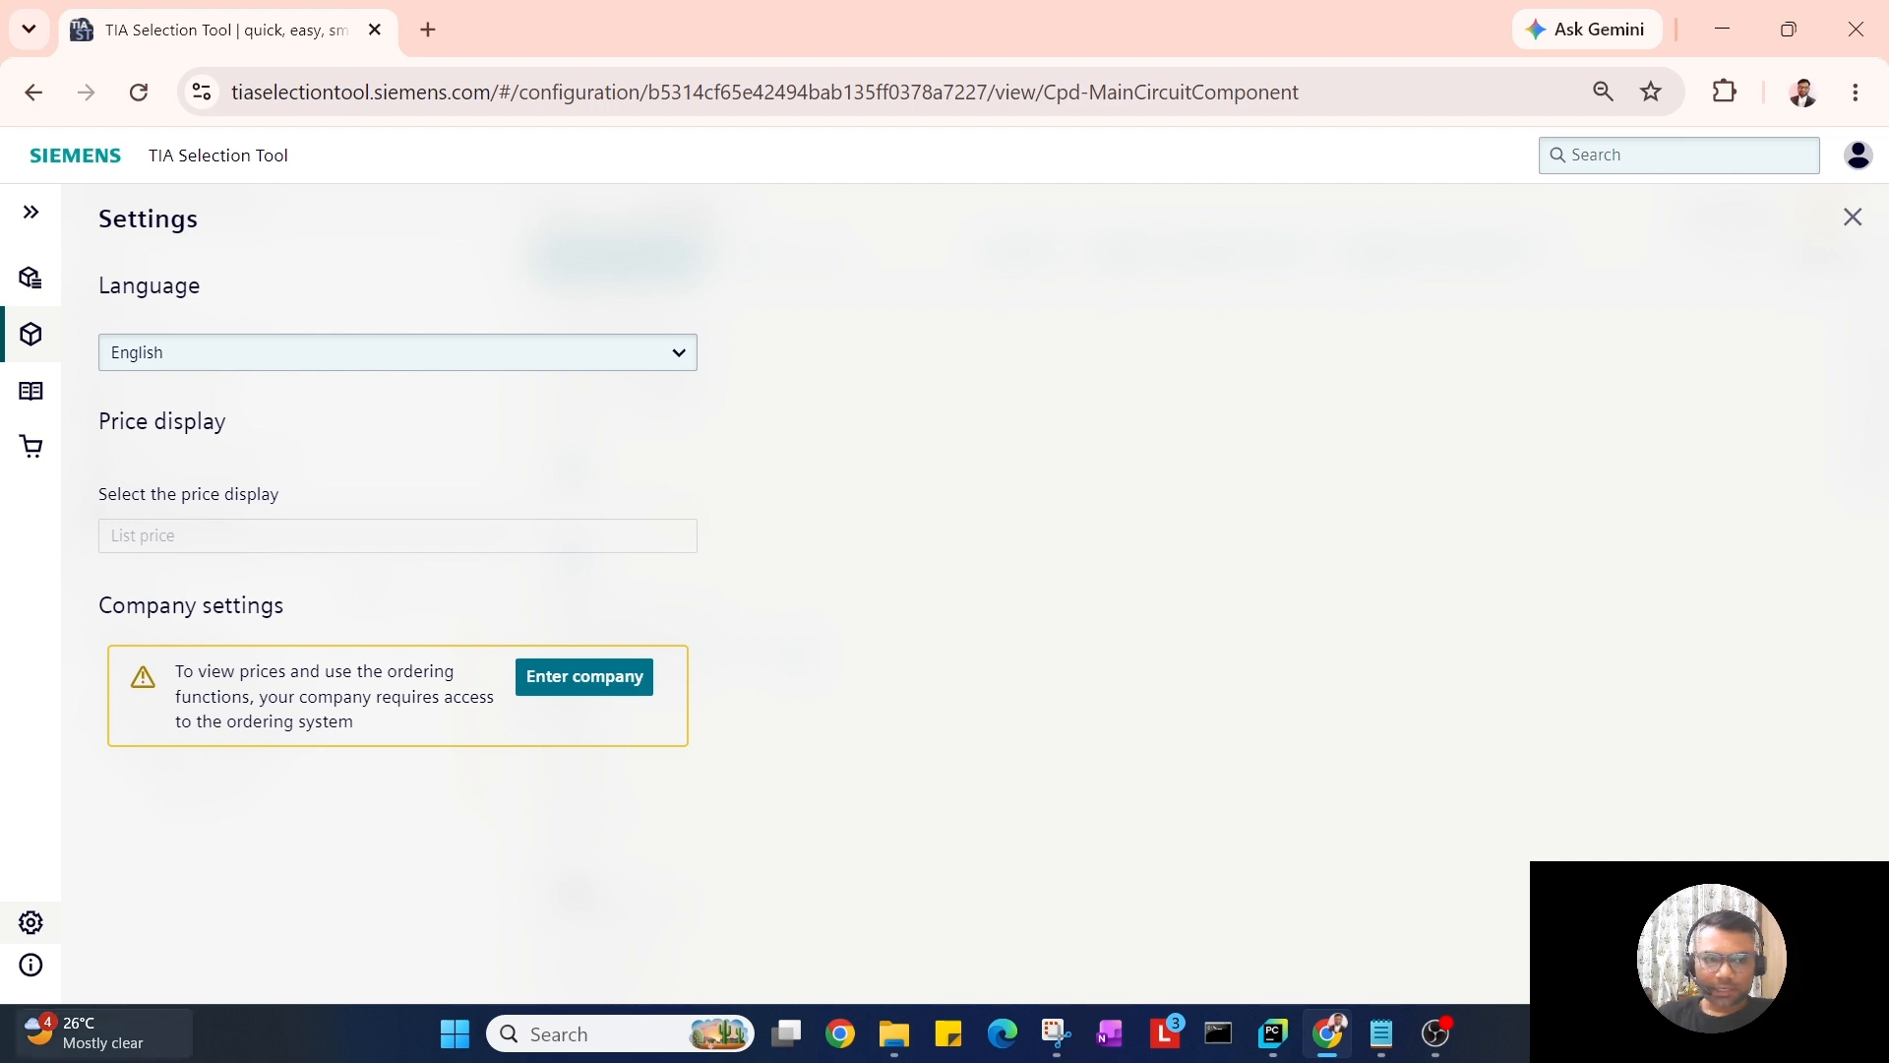
{"action": "left_click", "coordinate": [33, 967]}
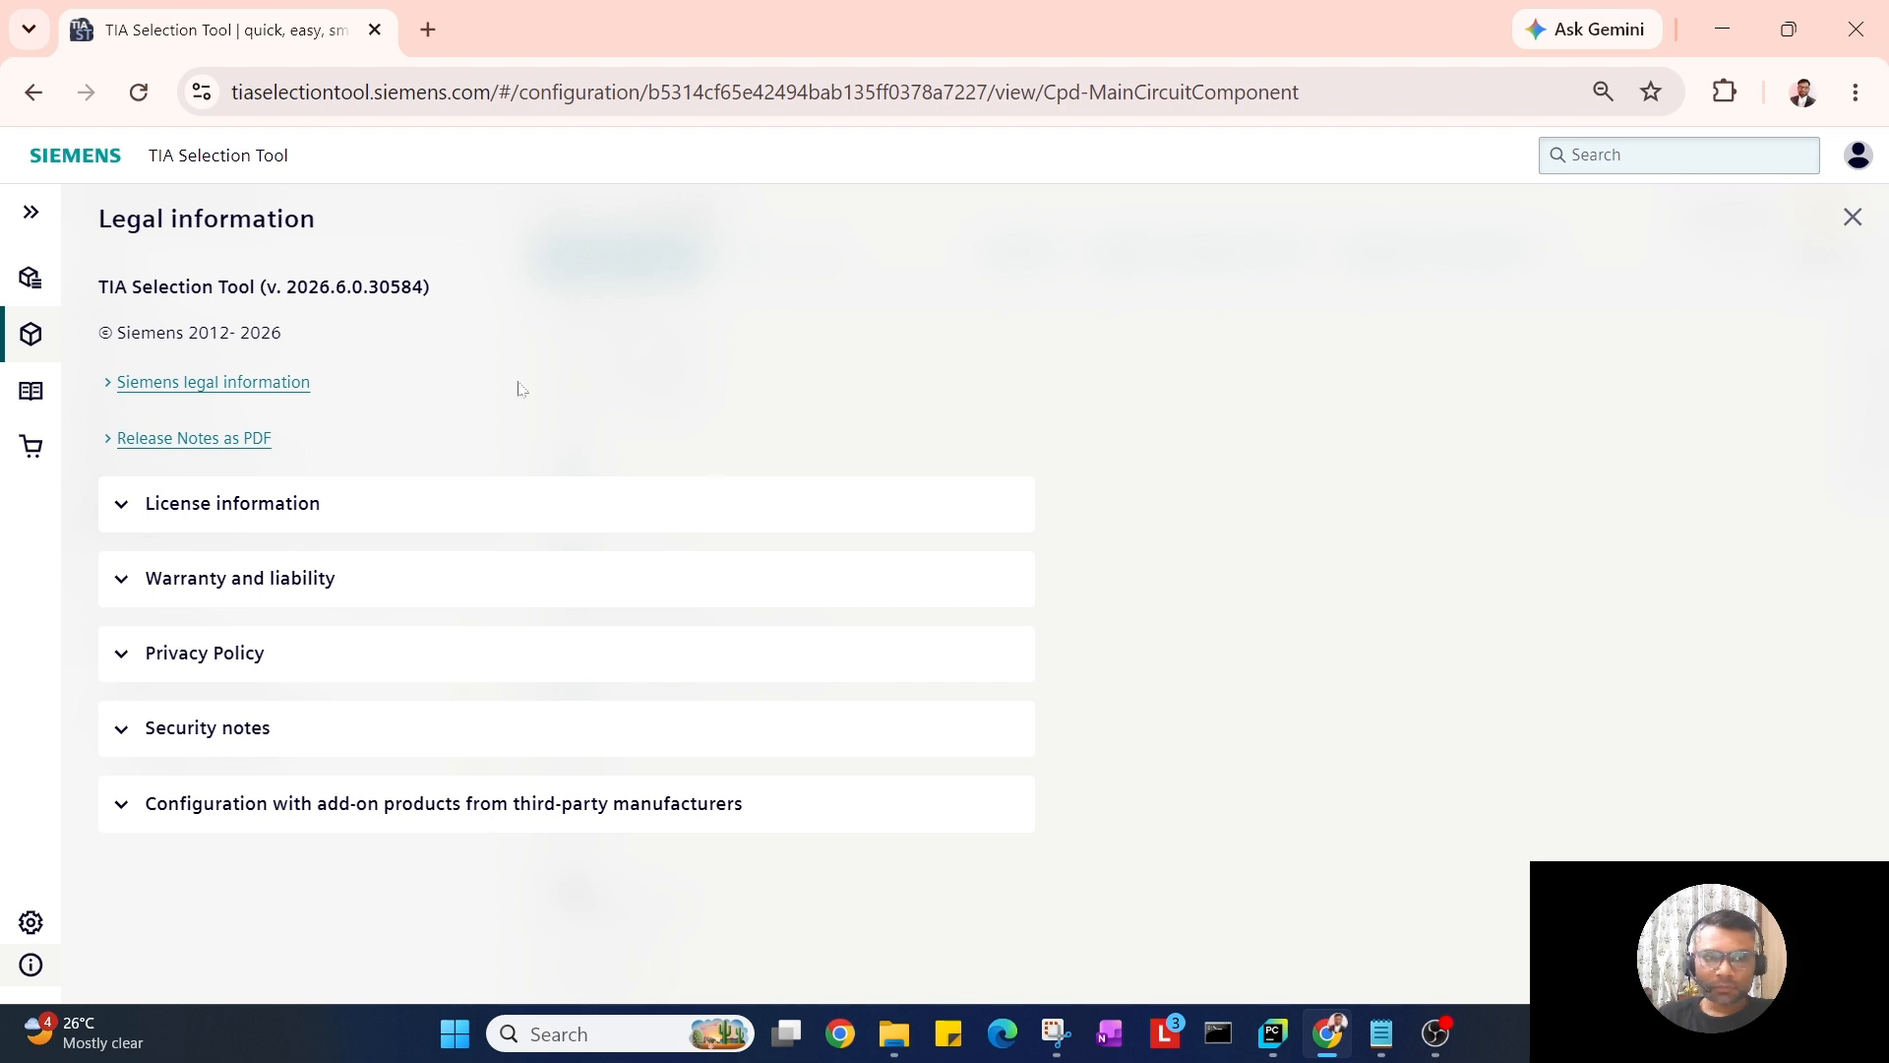
{"action": "left_click", "coordinate": [31, 334]}
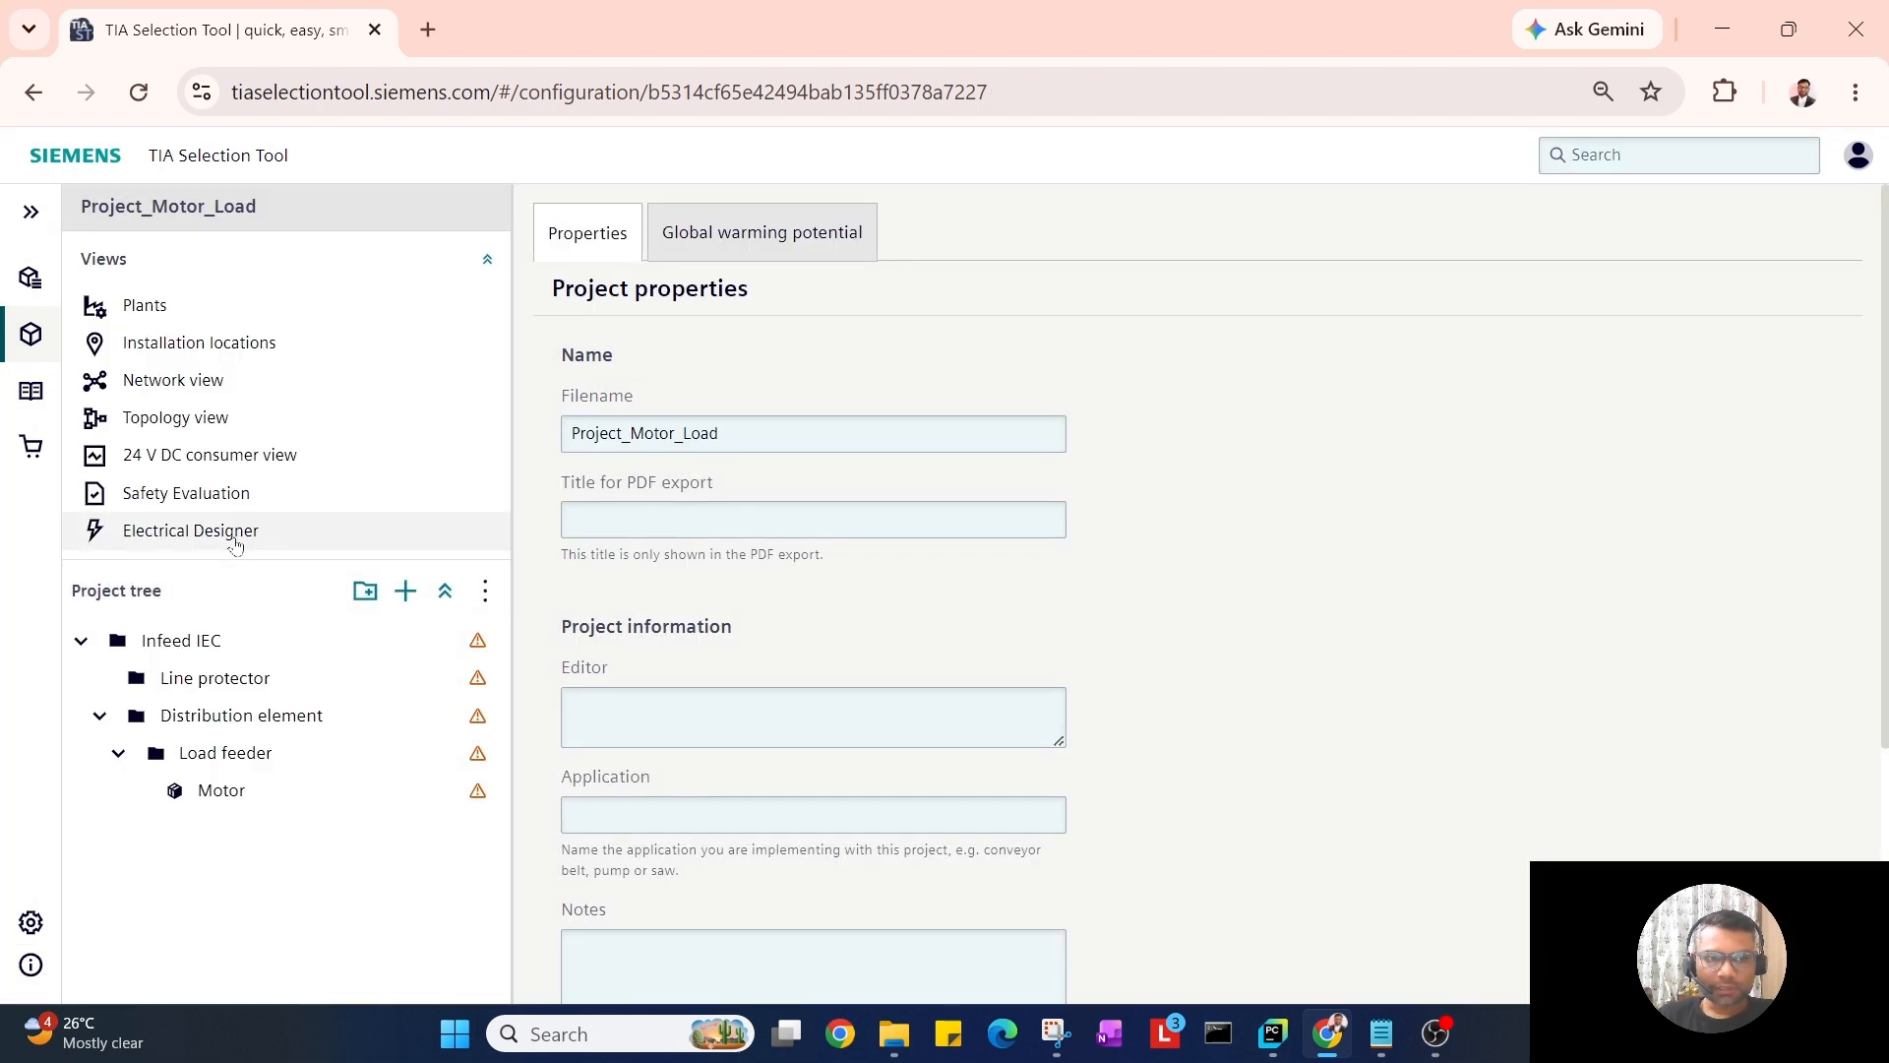
{"action": "left_click", "coordinate": [225, 531]}
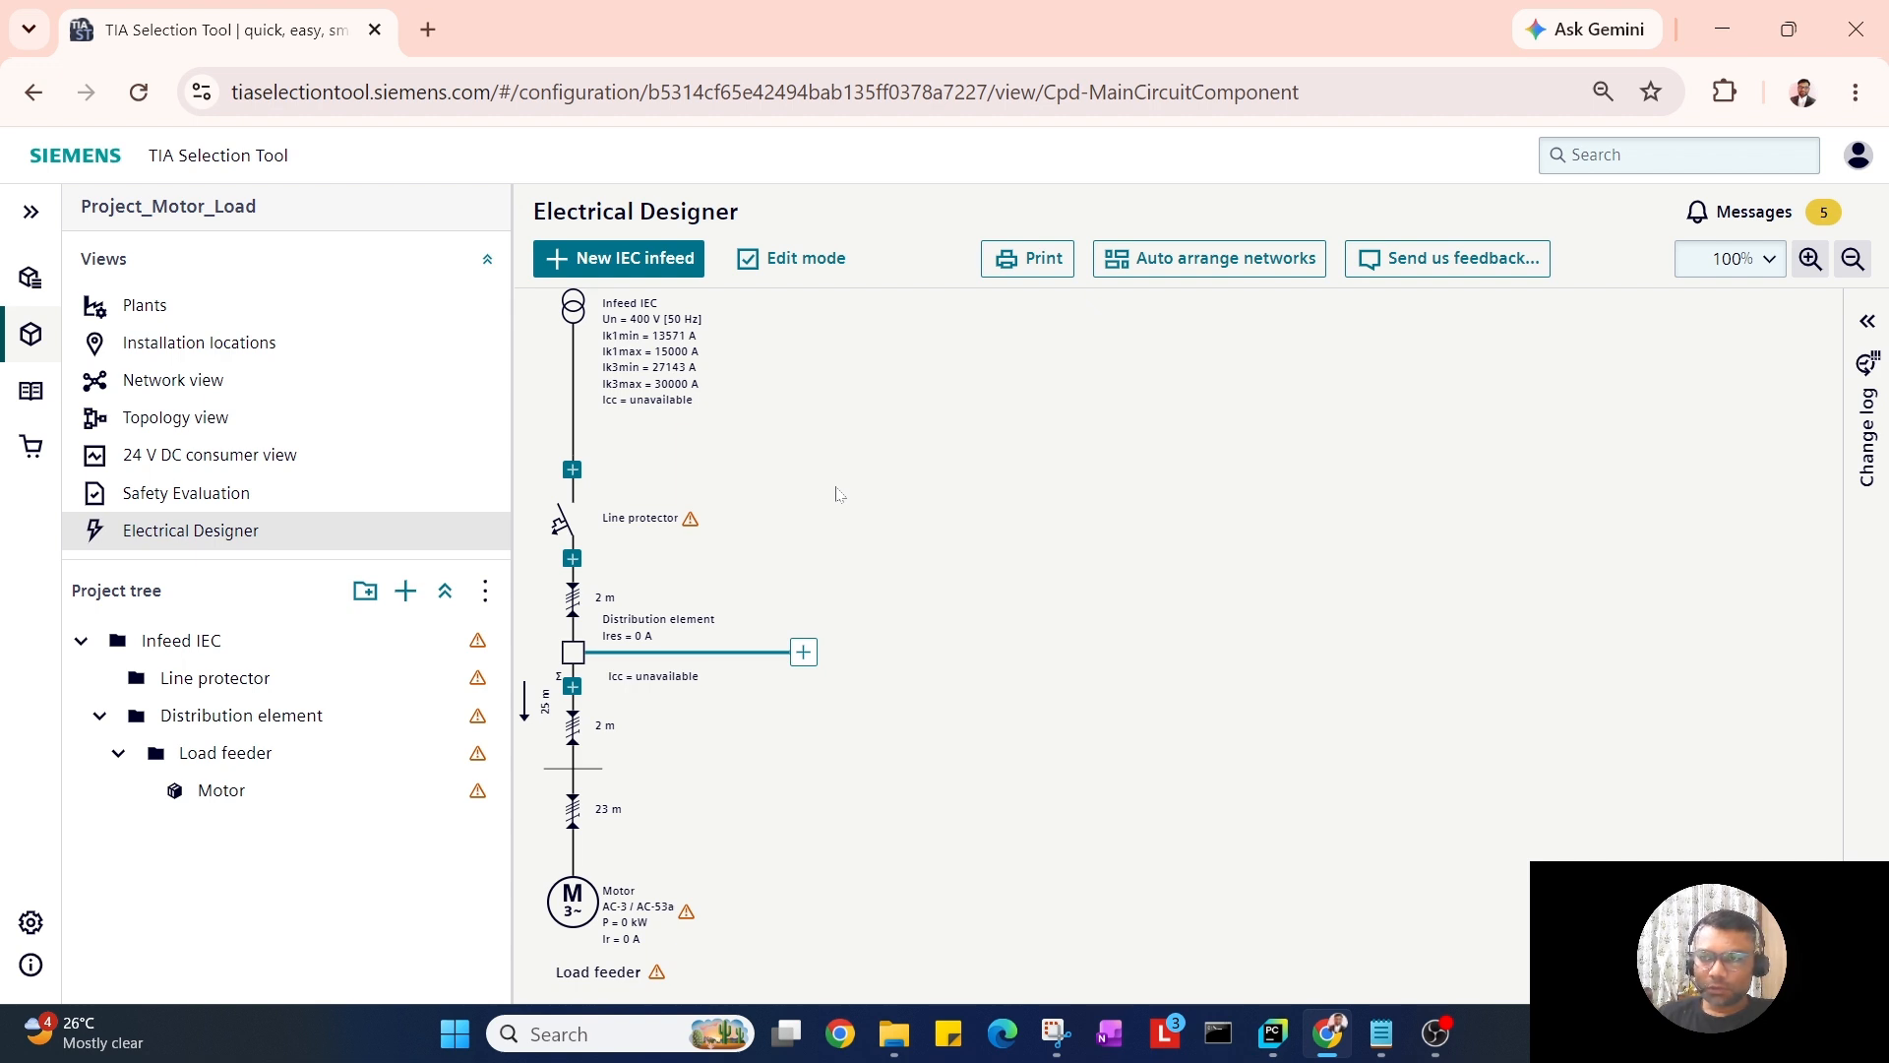
Open the load parameters of the motor in the single-line diagram and look through its infeed and basic configuration values.
{"action": "left_click", "coordinate": [576, 913]}
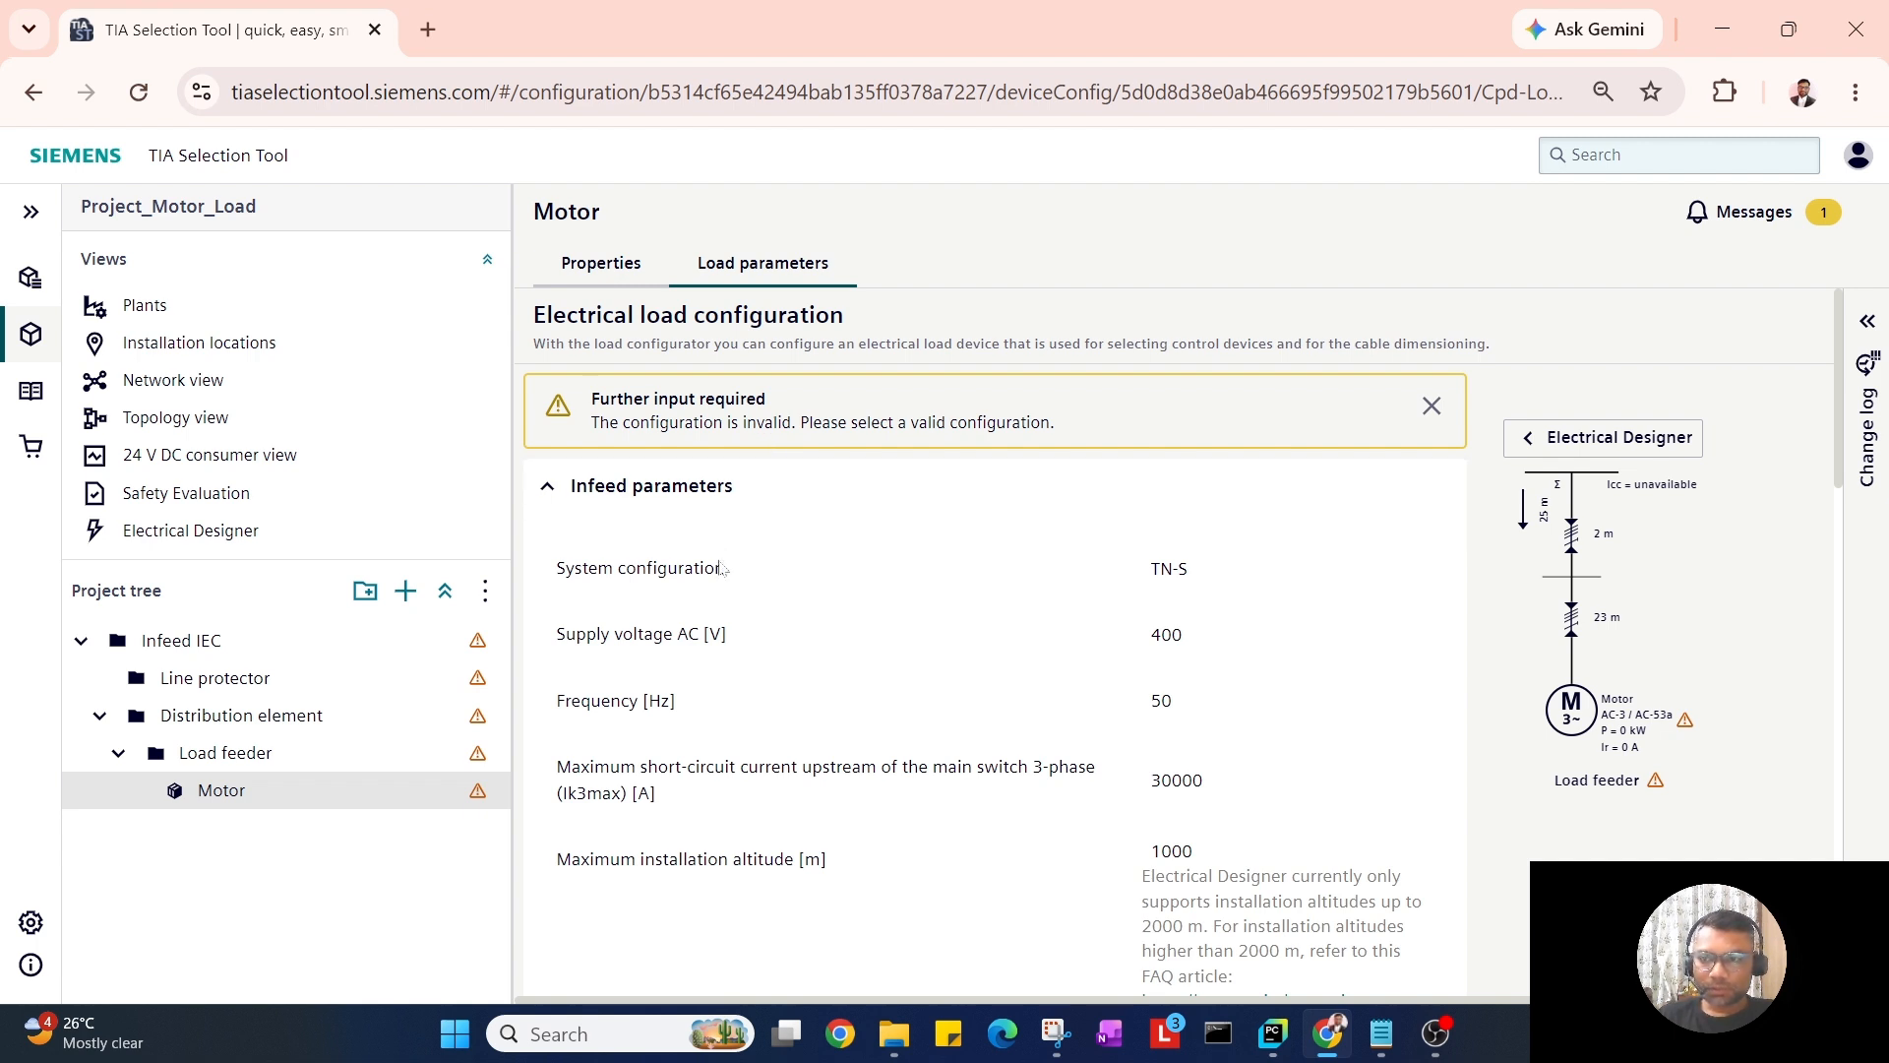
{"action": "scroll", "coordinate": [720, 568], "scroll_direction": "down", "scroll_amount": 8}
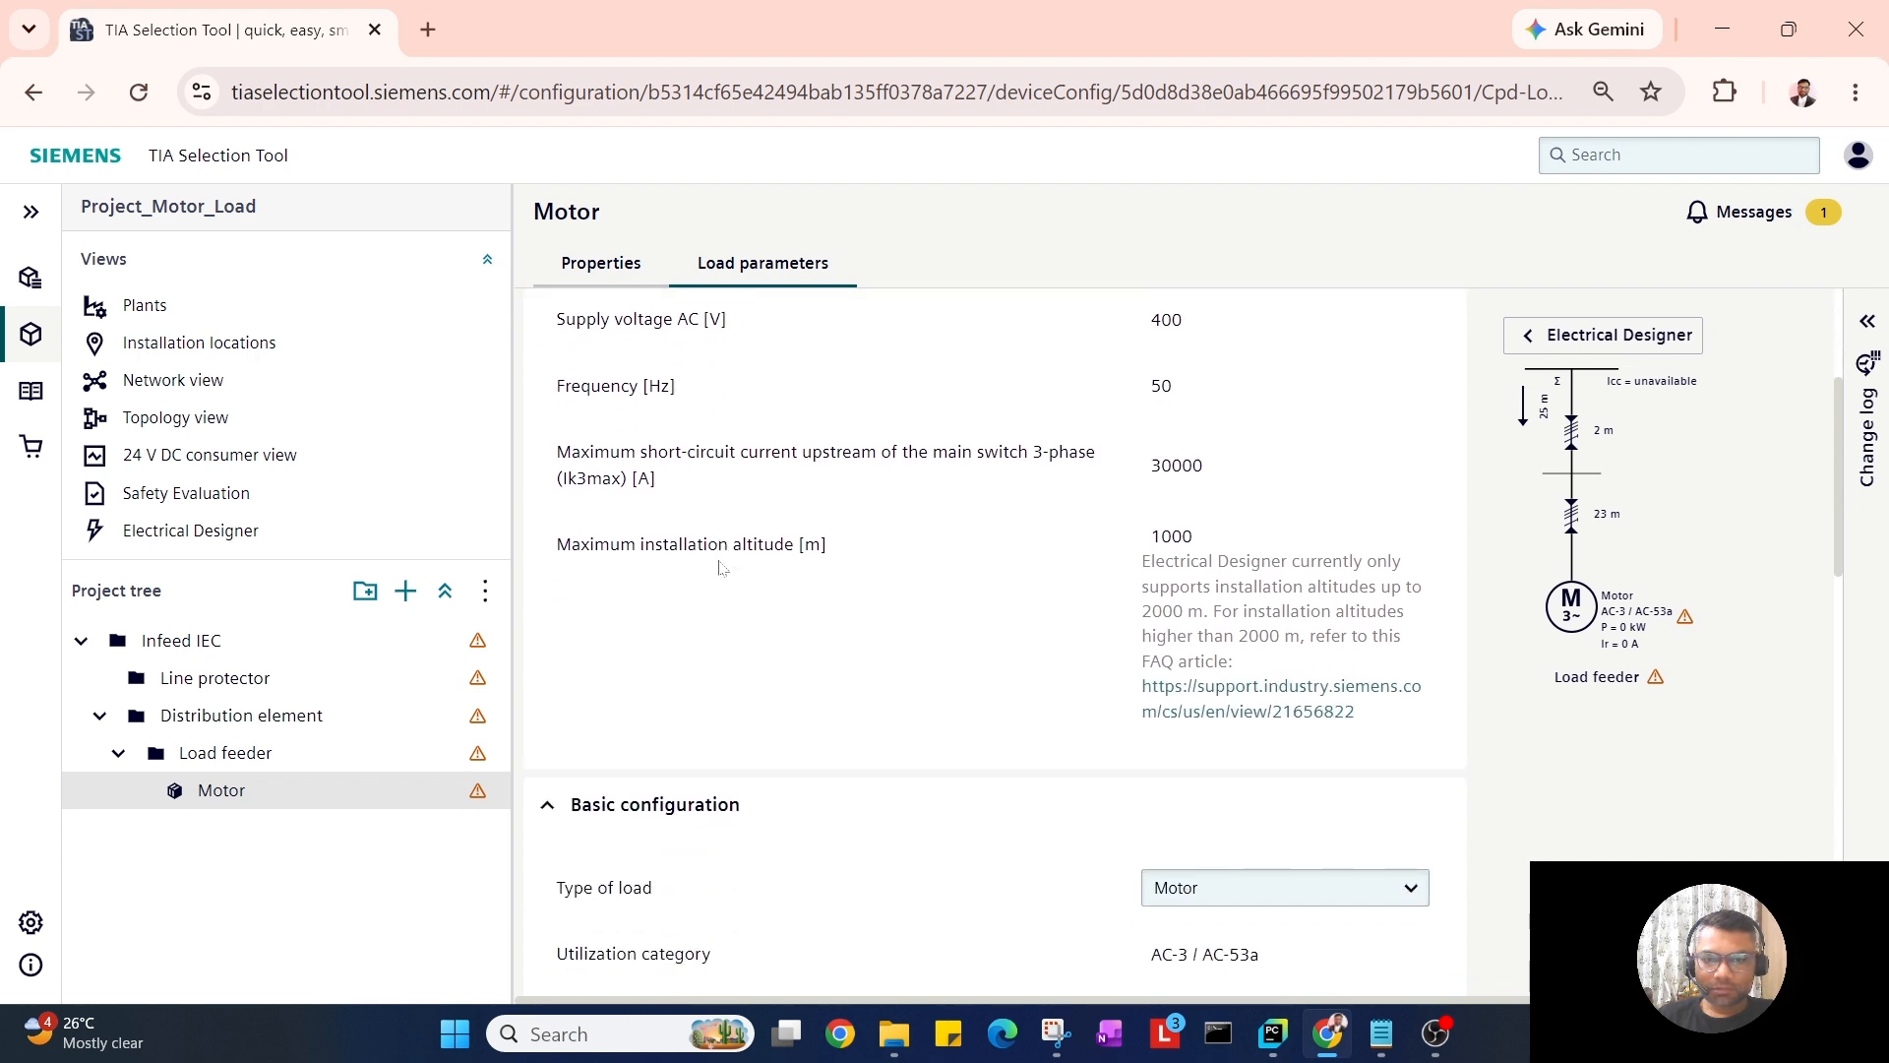
{"action": "scroll", "coordinate": [721, 568], "scroll_direction": "down", "scroll_amount": 2}
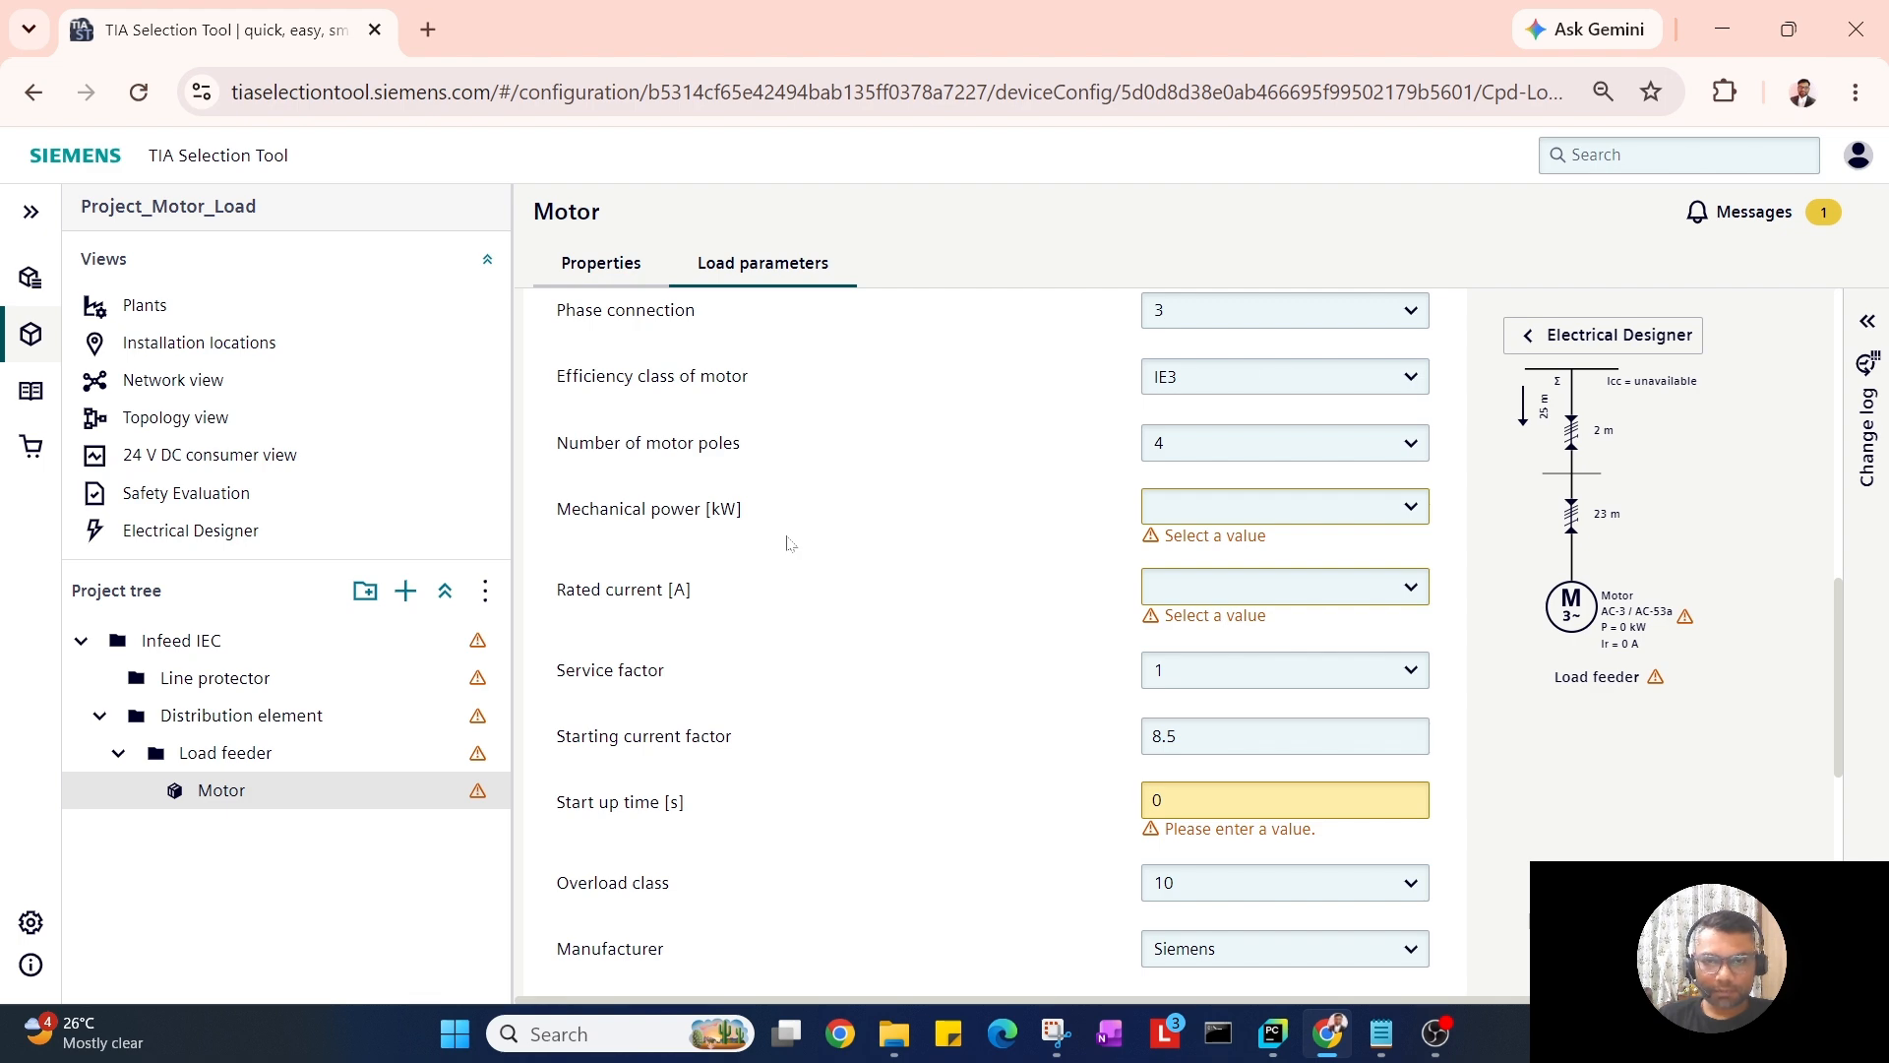
{"action": "scroll", "coordinate": [788, 542], "scroll_direction": "down", "scroll_amount": 2}
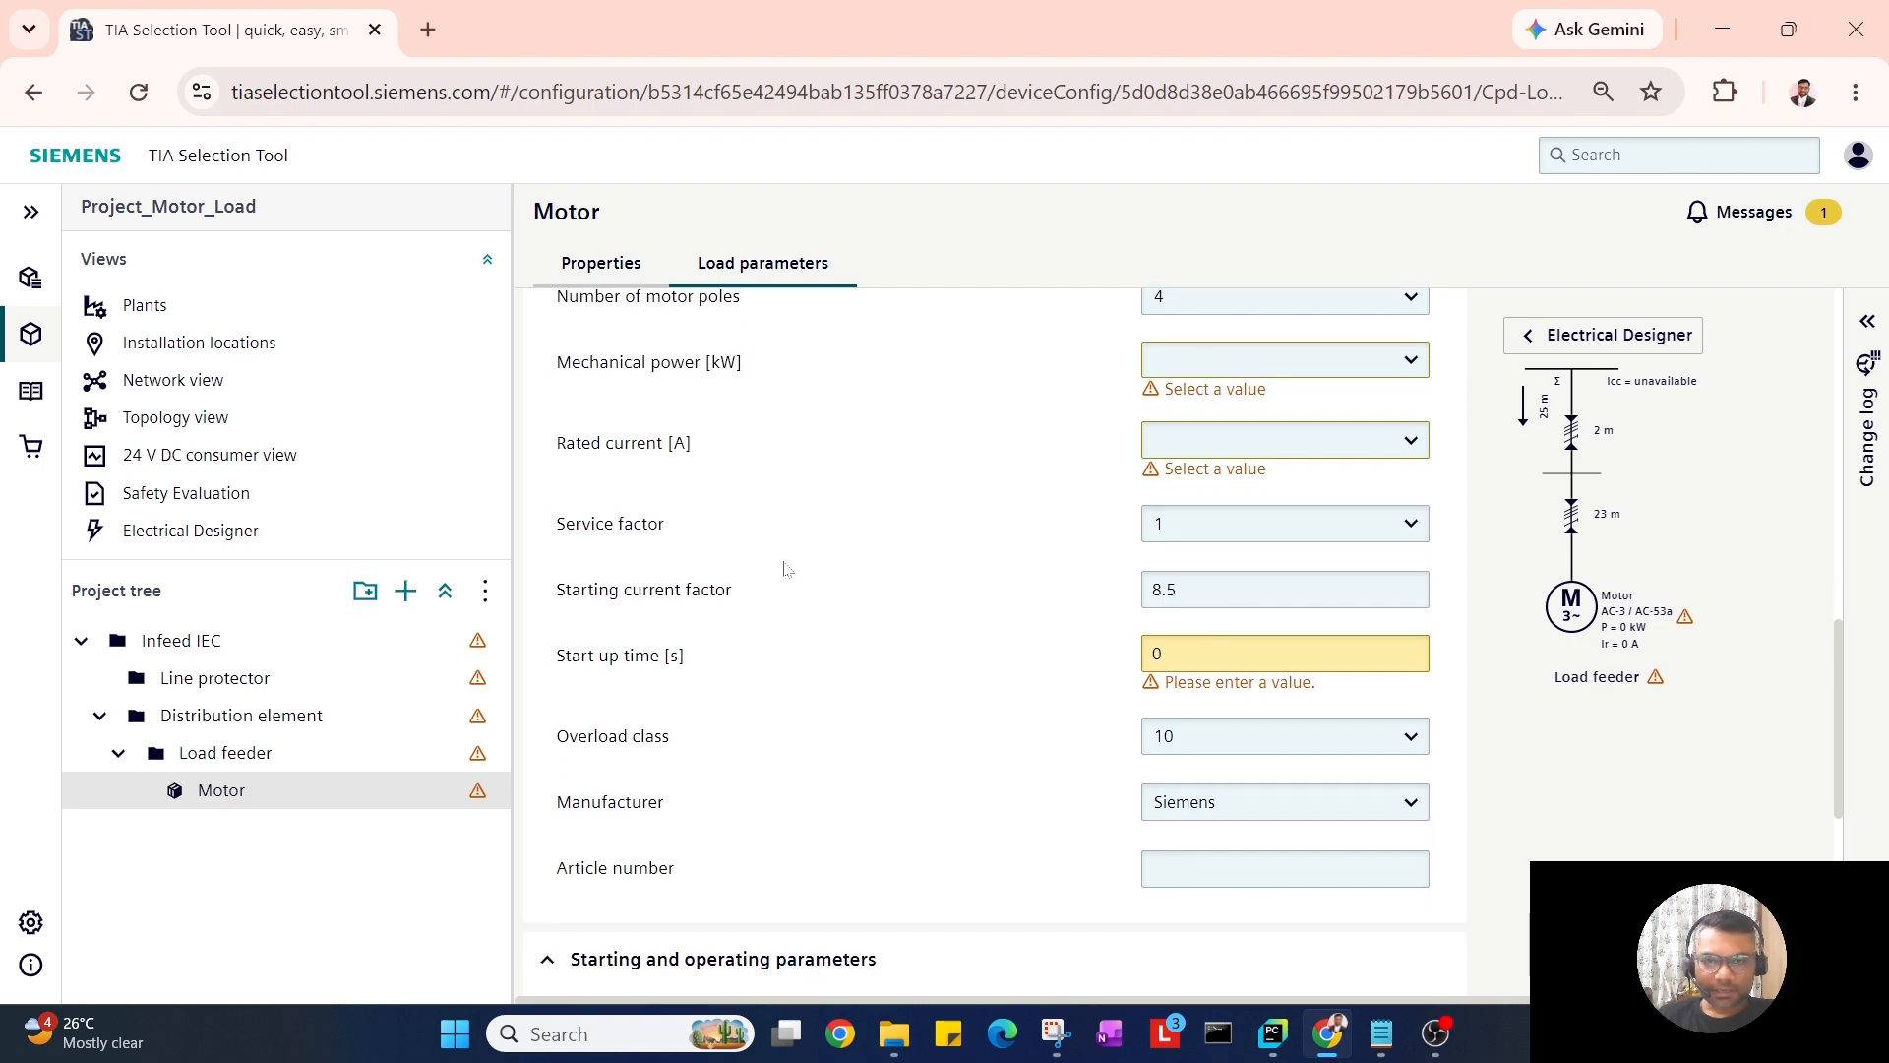
{"action": "scroll", "coordinate": [788, 569], "scroll_direction": "up", "scroll_amount": 8}
{"action": "scroll", "coordinate": [787, 569], "scroll_direction": "up", "scroll_amount": 5}
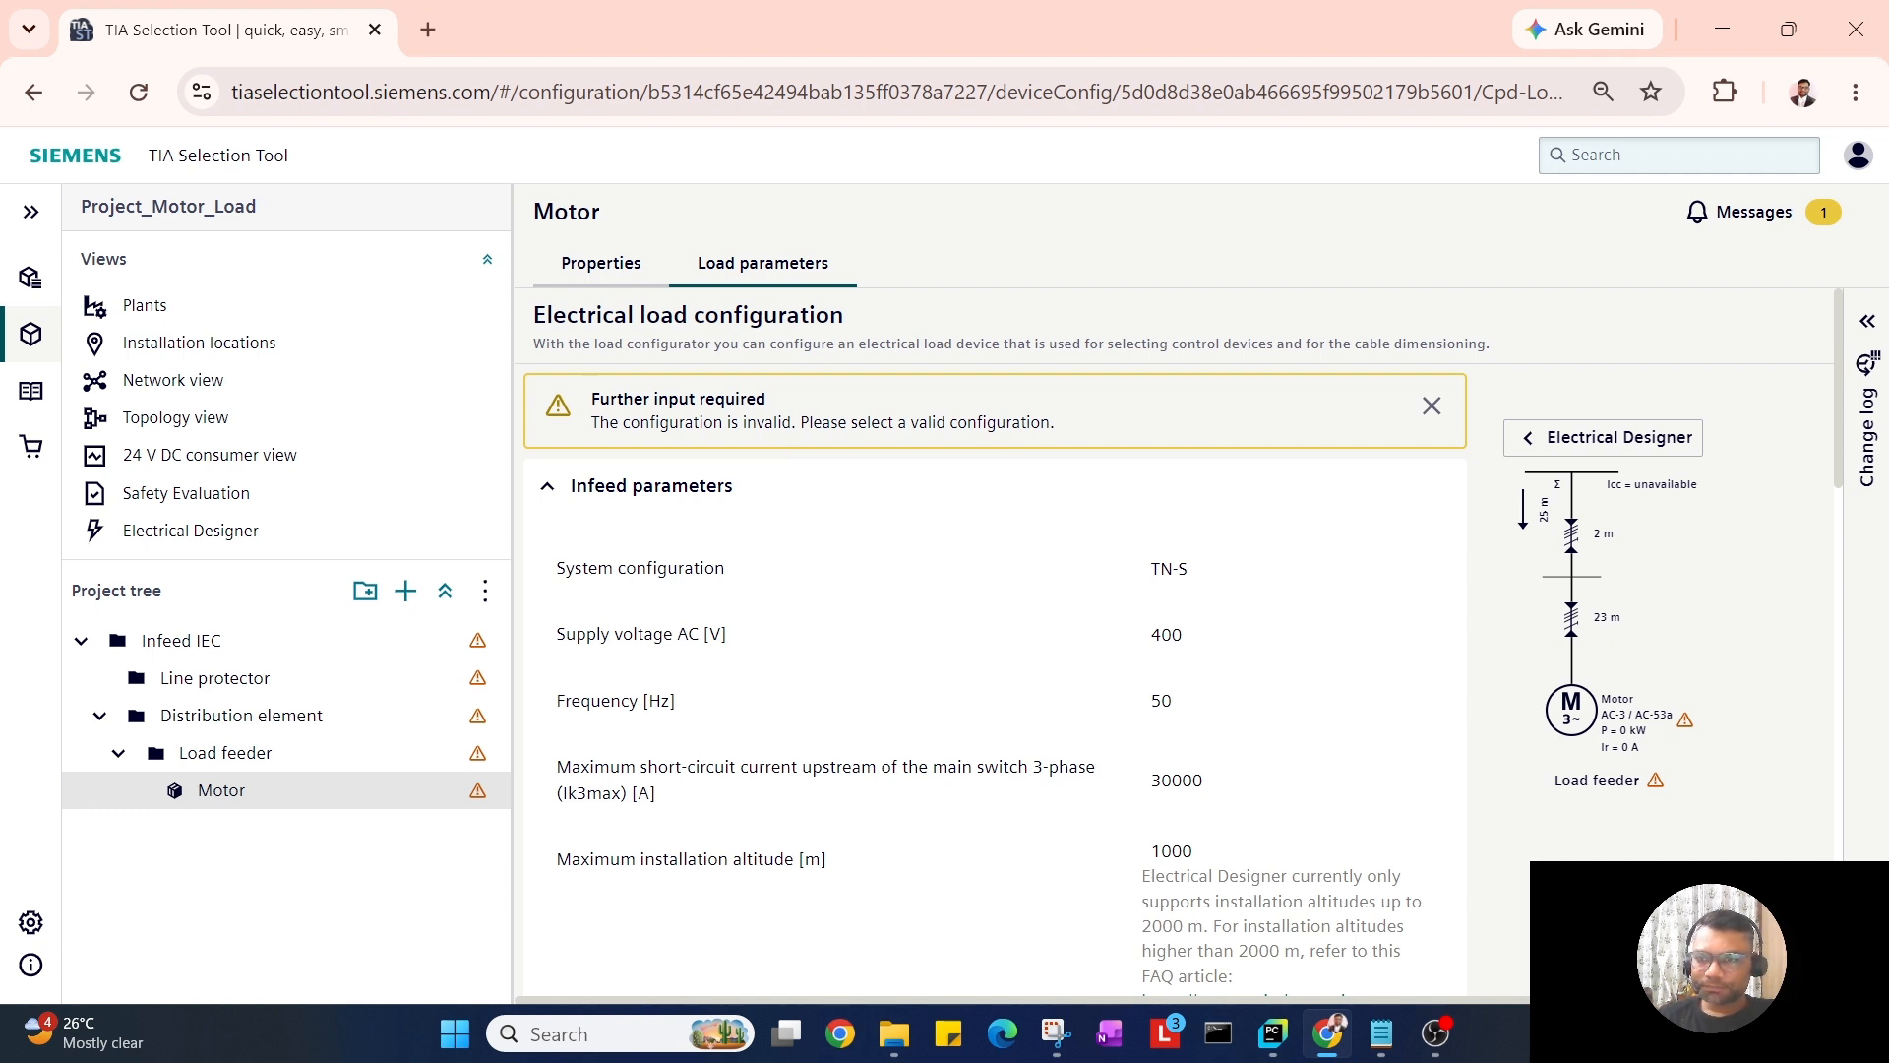
Collapse the motor's infeed, basic configuration, starting and operating, and advanced configuration sections.
{"action": "left_click", "coordinate": [548, 488]}
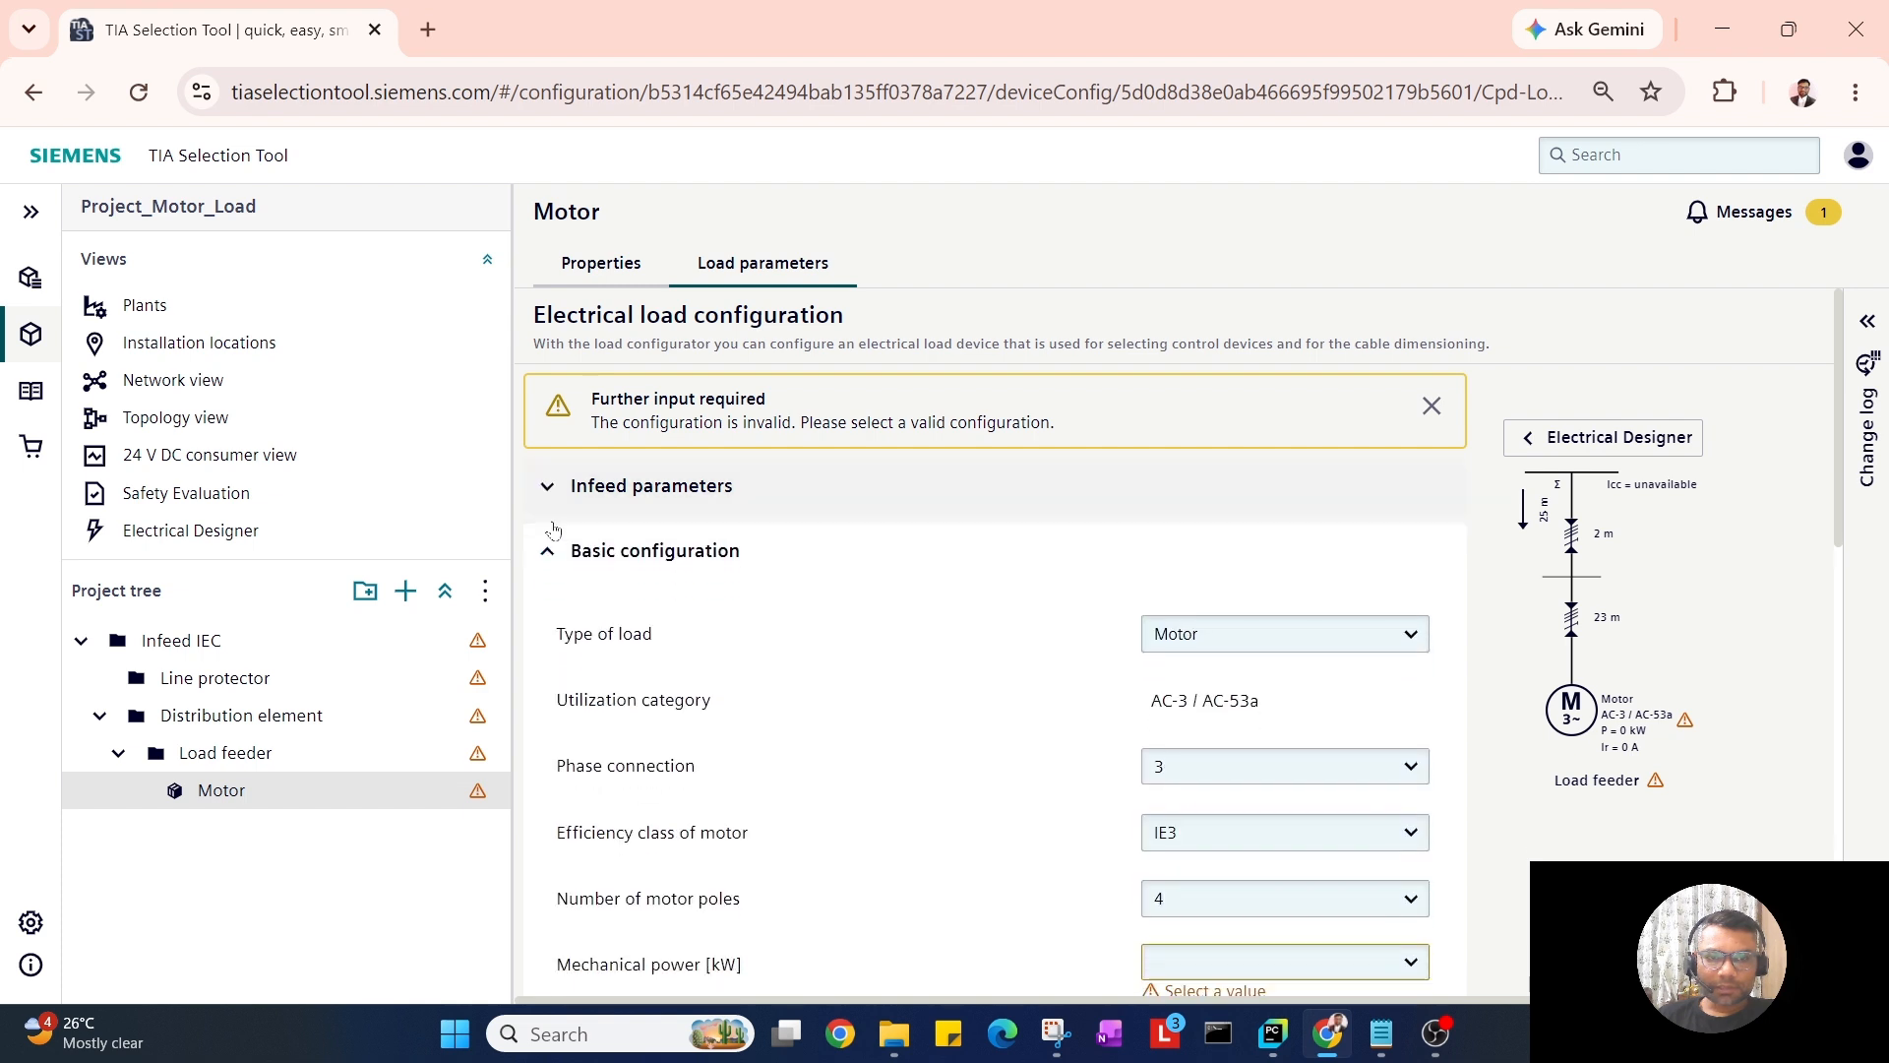
{"action": "left_click", "coordinate": [548, 553]}
{"action": "left_click", "coordinate": [548, 620]}
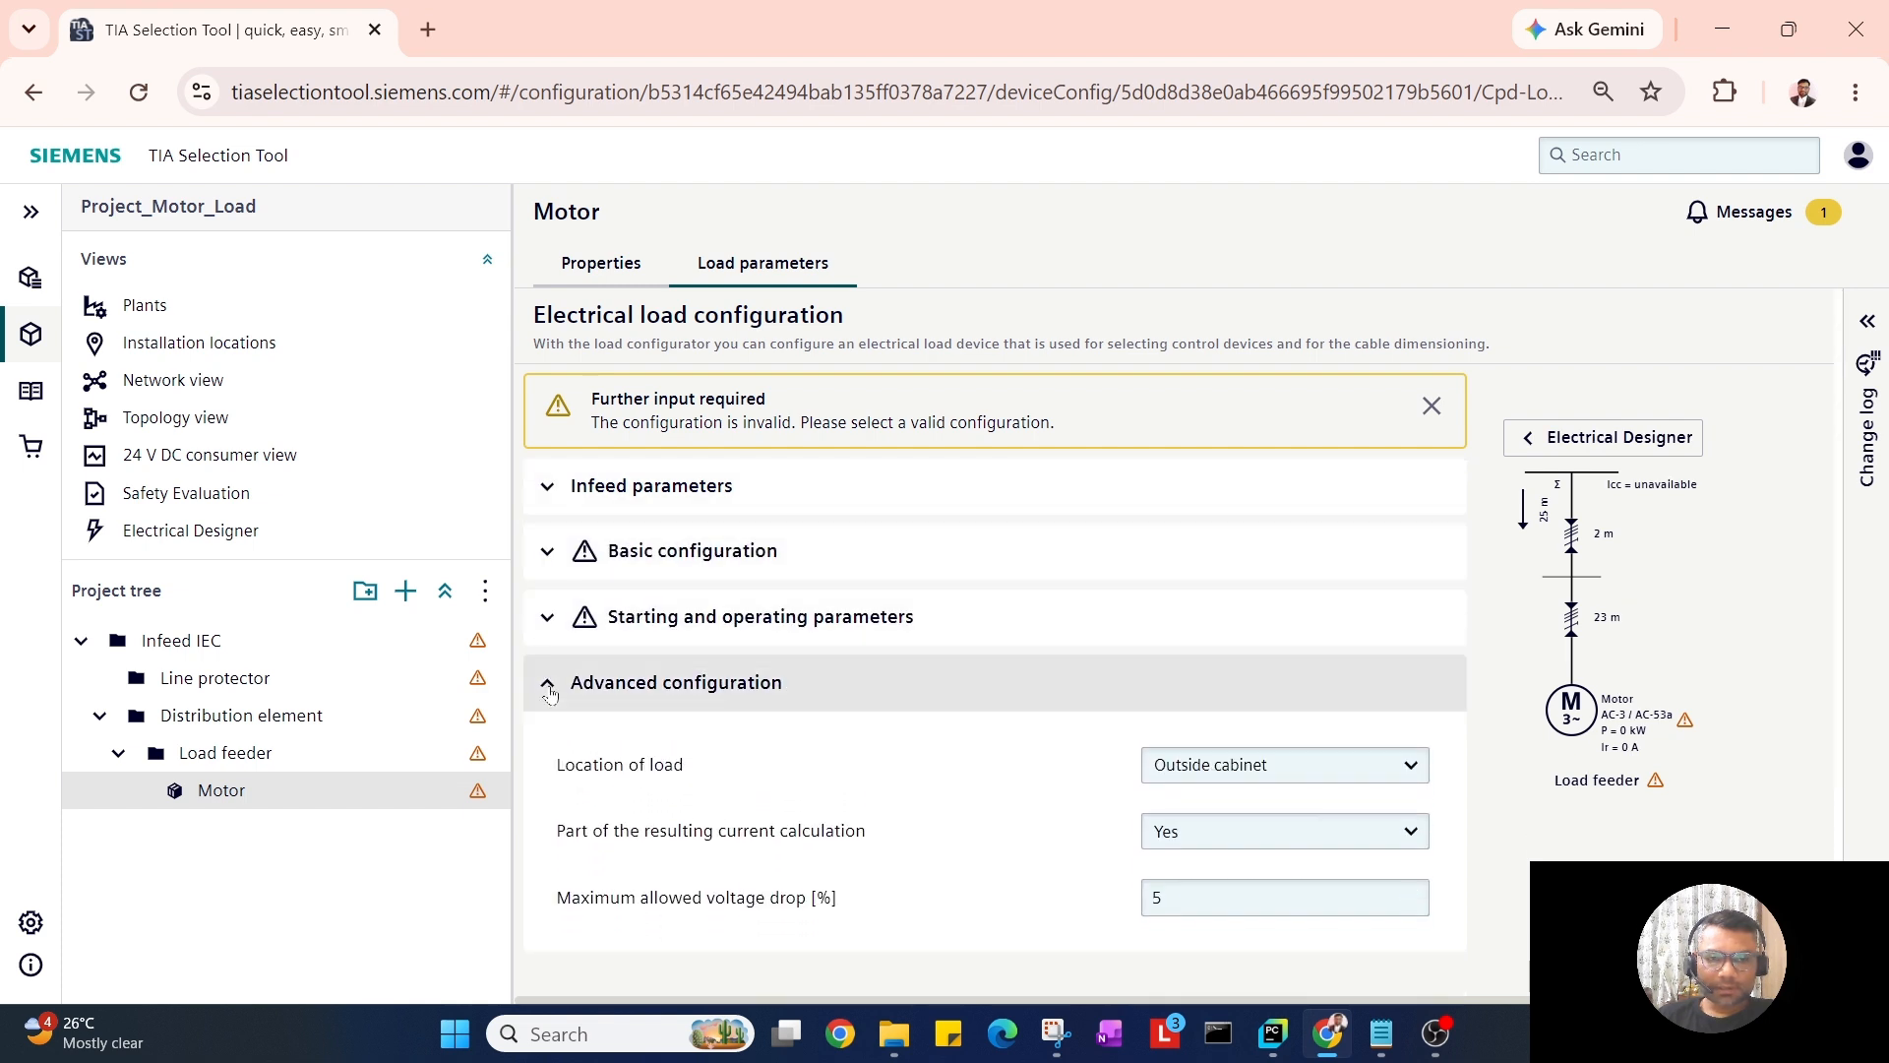
{"action": "left_click", "coordinate": [548, 682]}
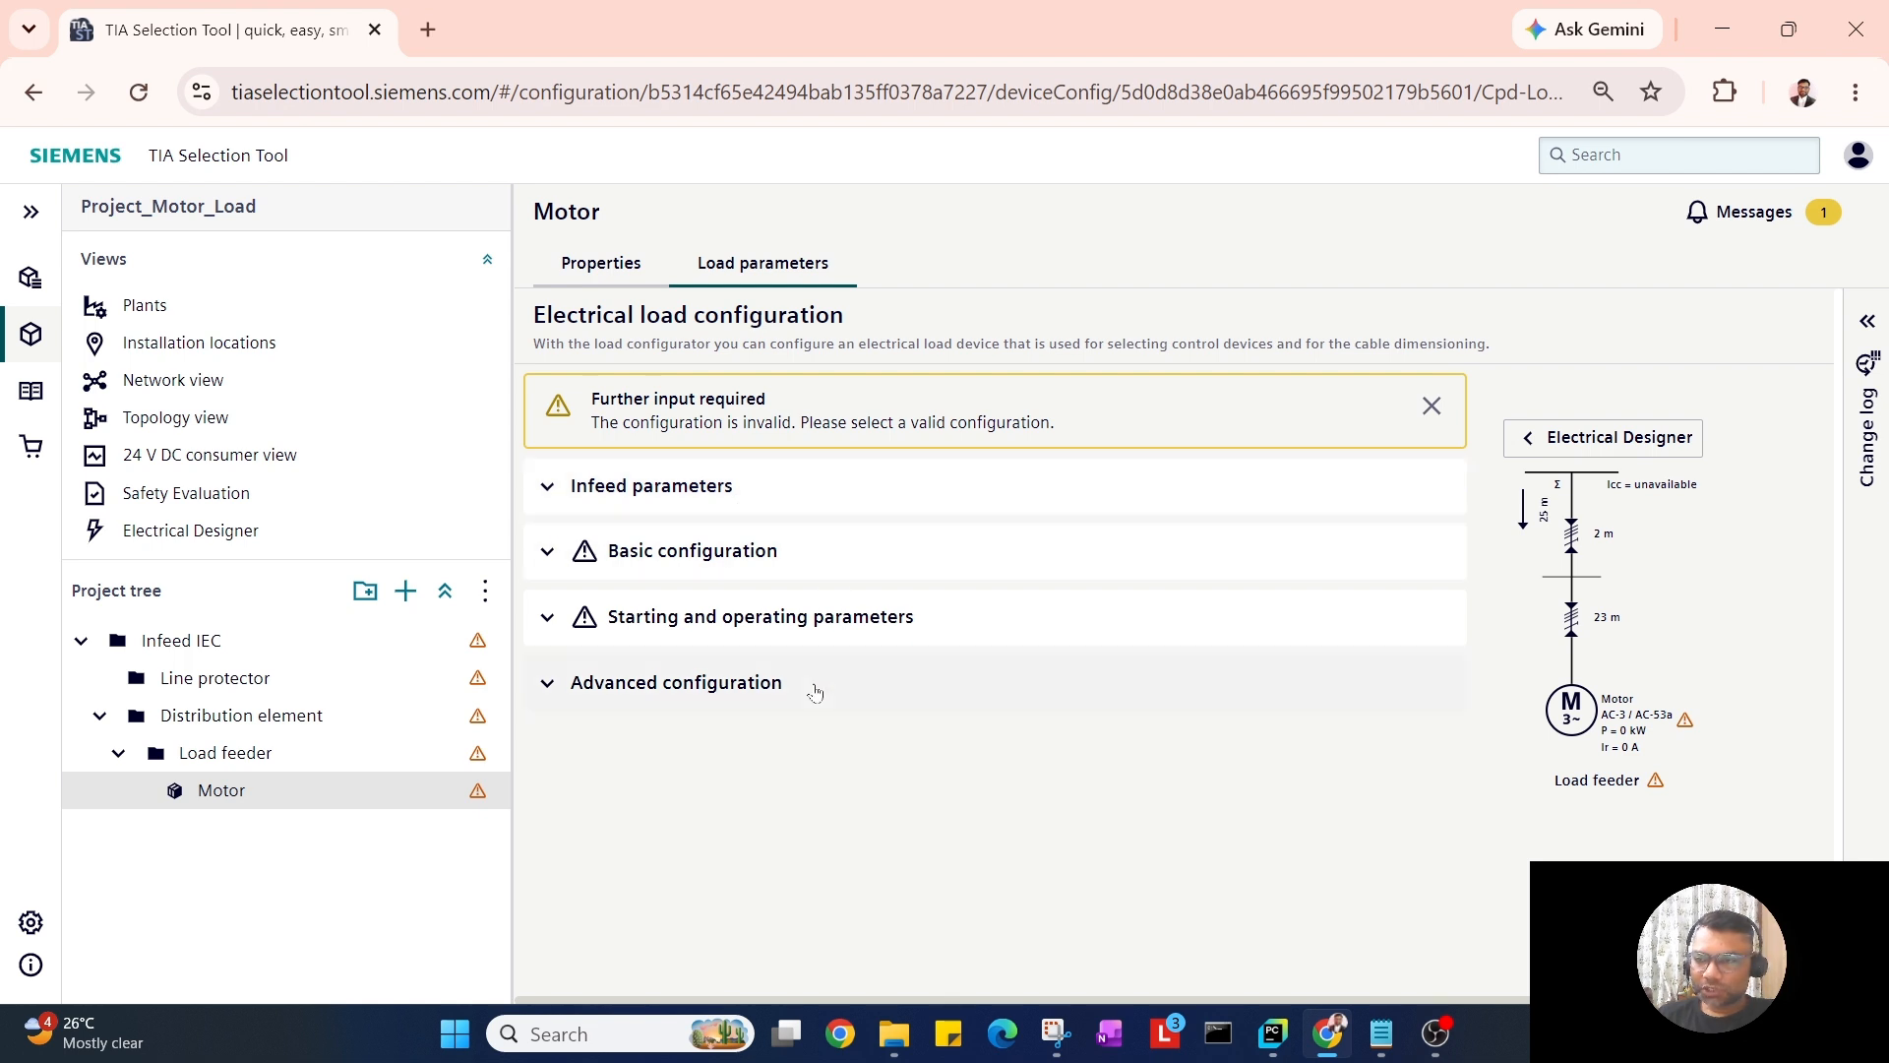
Rename the motor as "Motor 1" in its properties.
{"action": "left_click", "coordinate": [580, 261]}
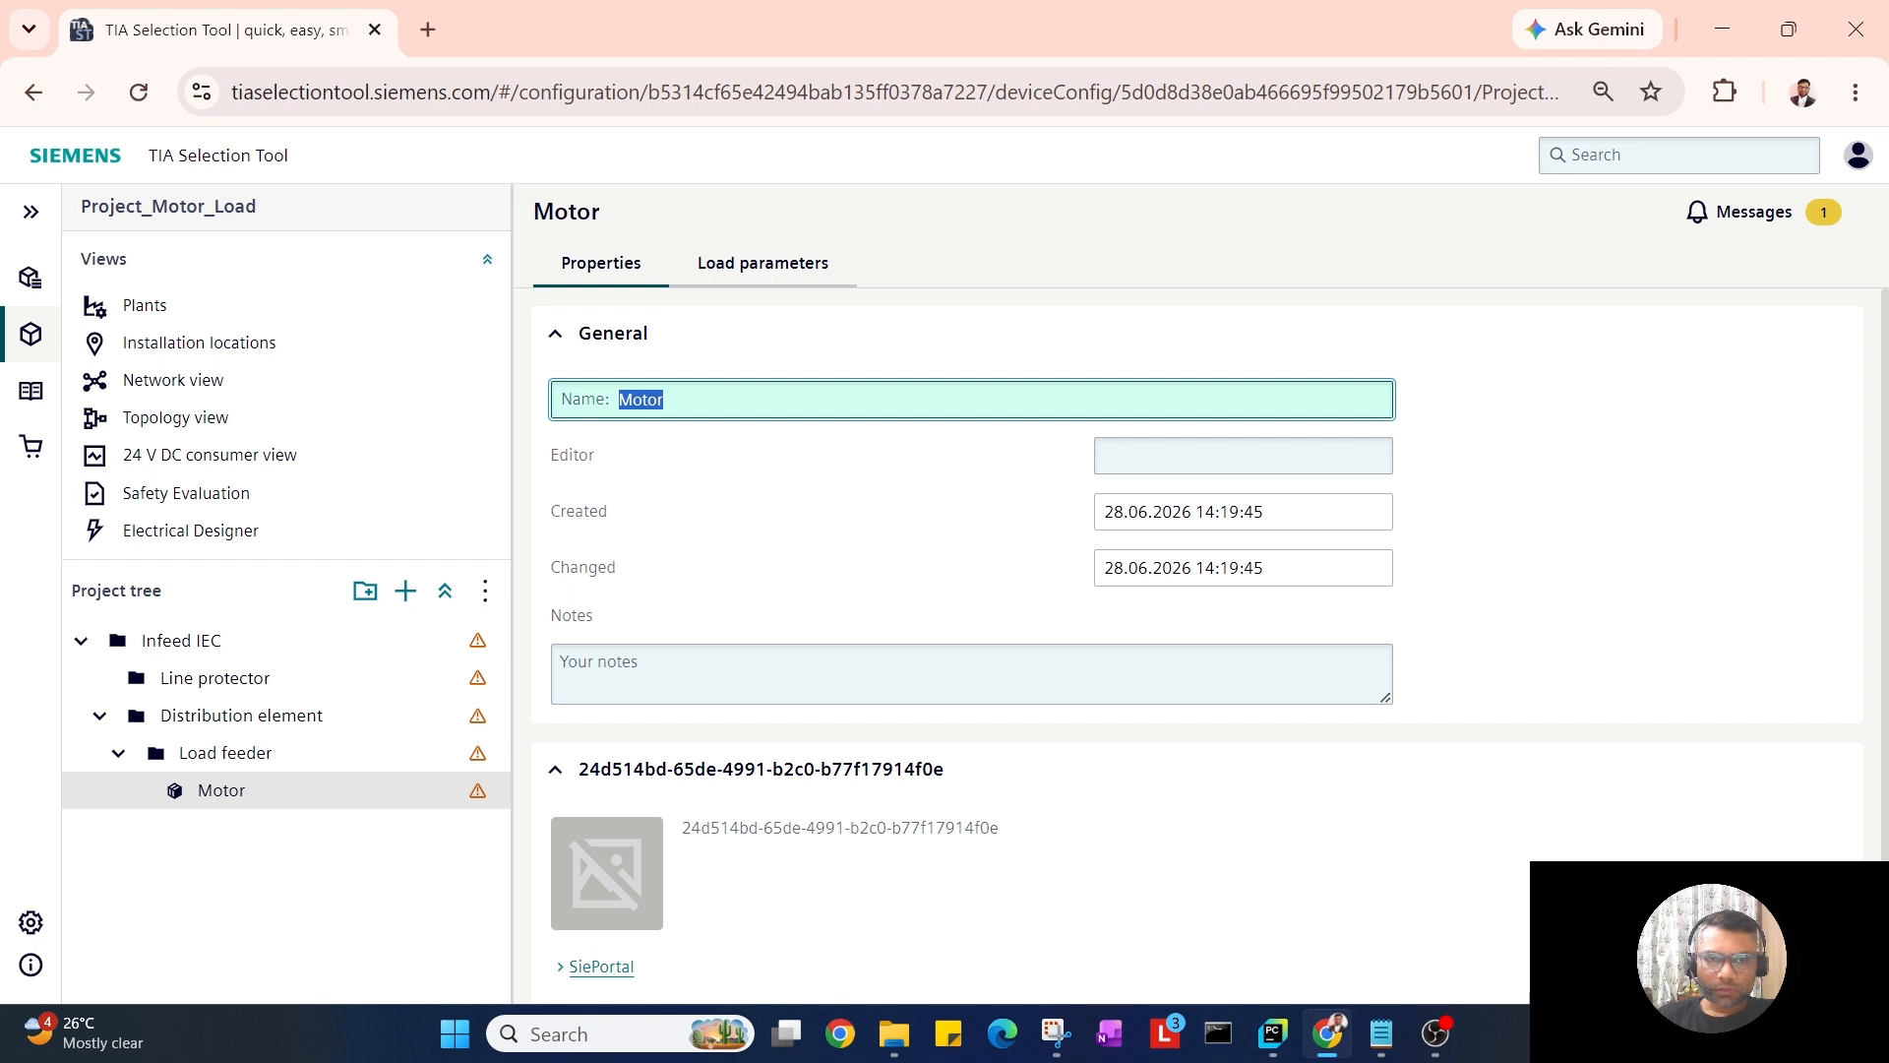
{"action": "key", "text": "Right"}
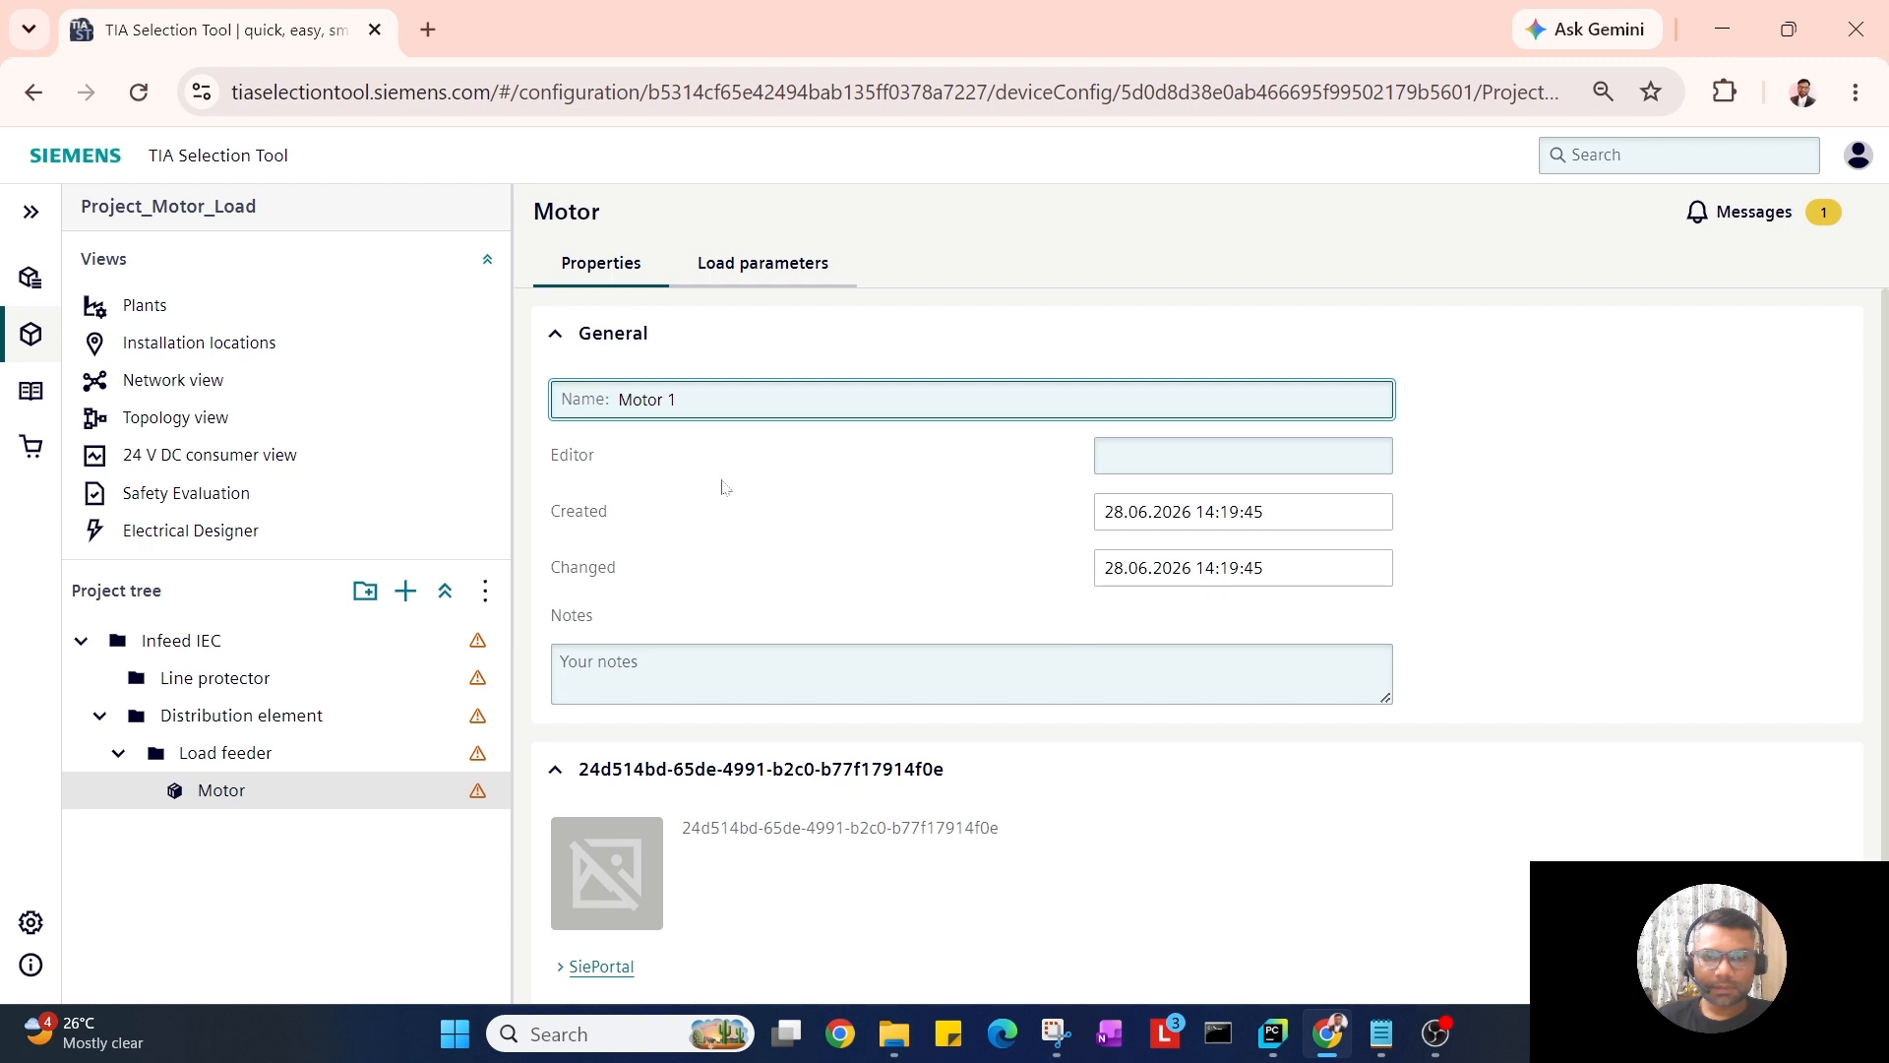
{"action": "left_click", "coordinate": [1567, 551]}
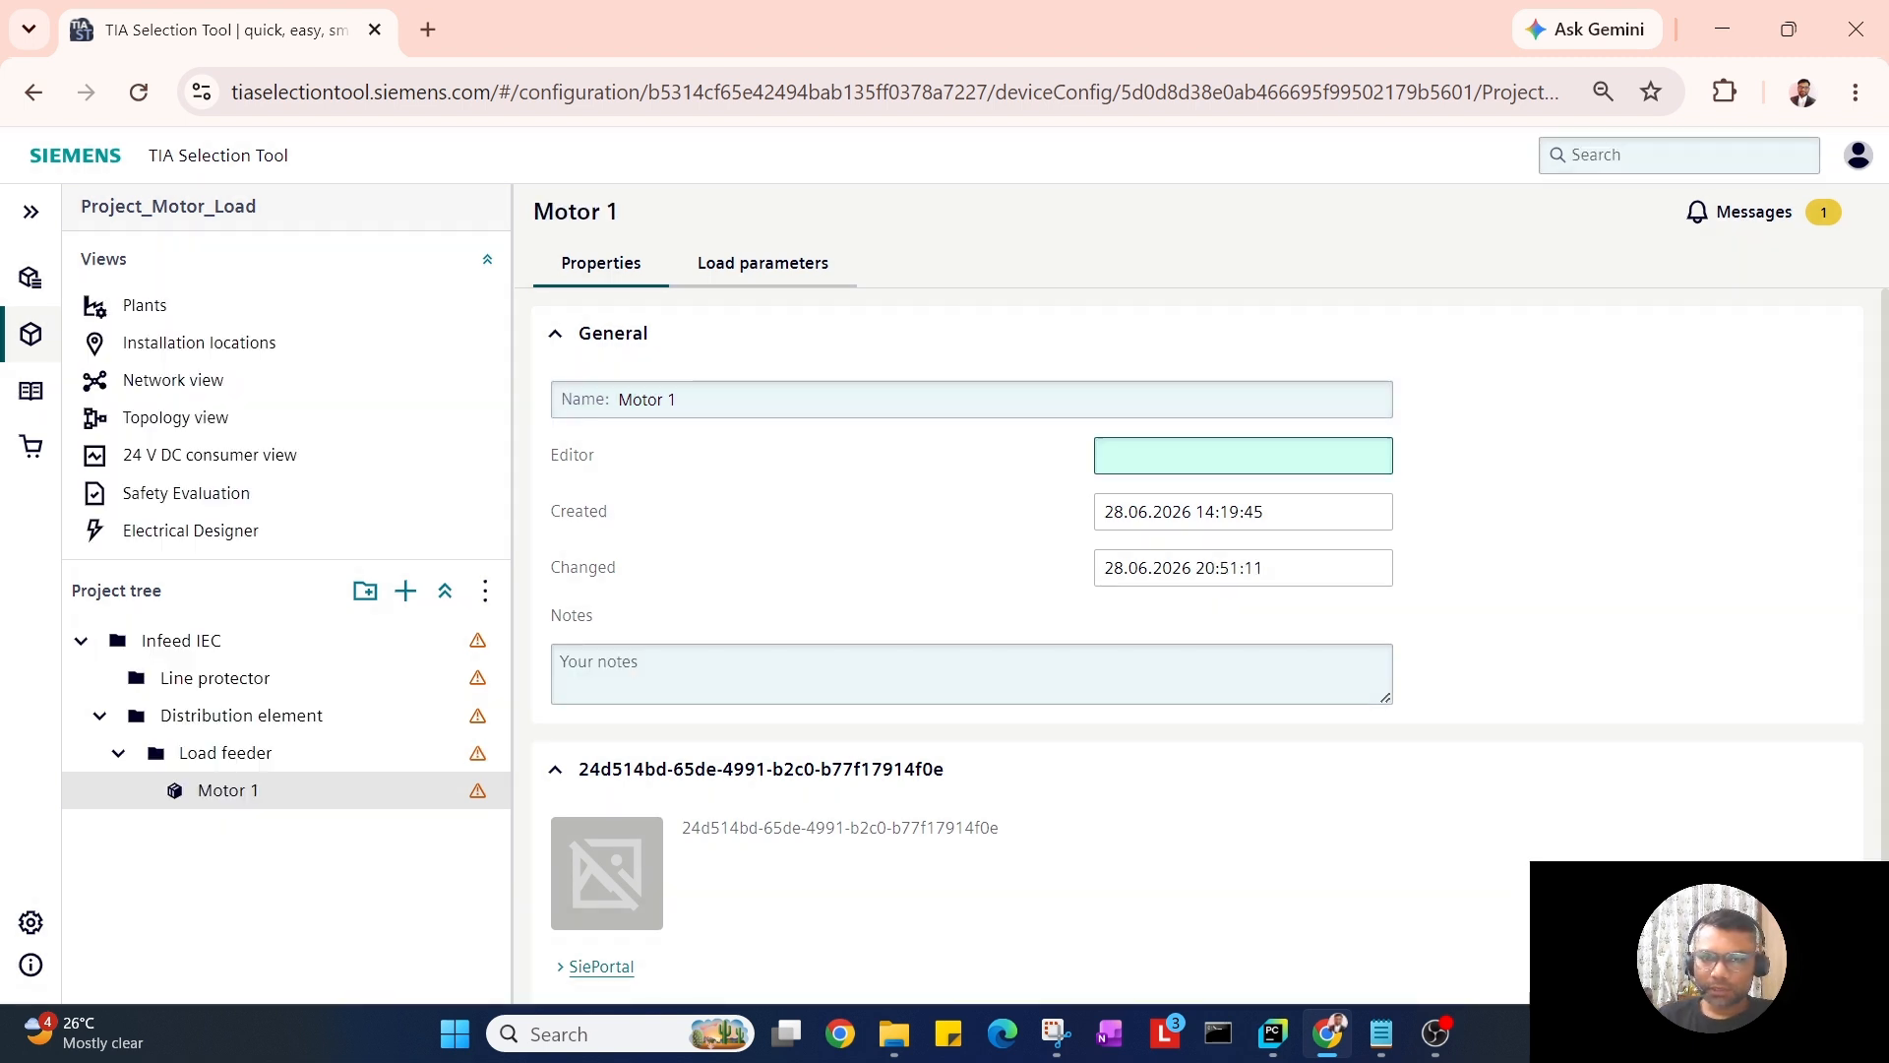
Review the infeed parameters in Motor 1's load configuration, from the system configuration to the maximum installation altitude.
{"action": "left_click", "coordinate": [762, 262]}
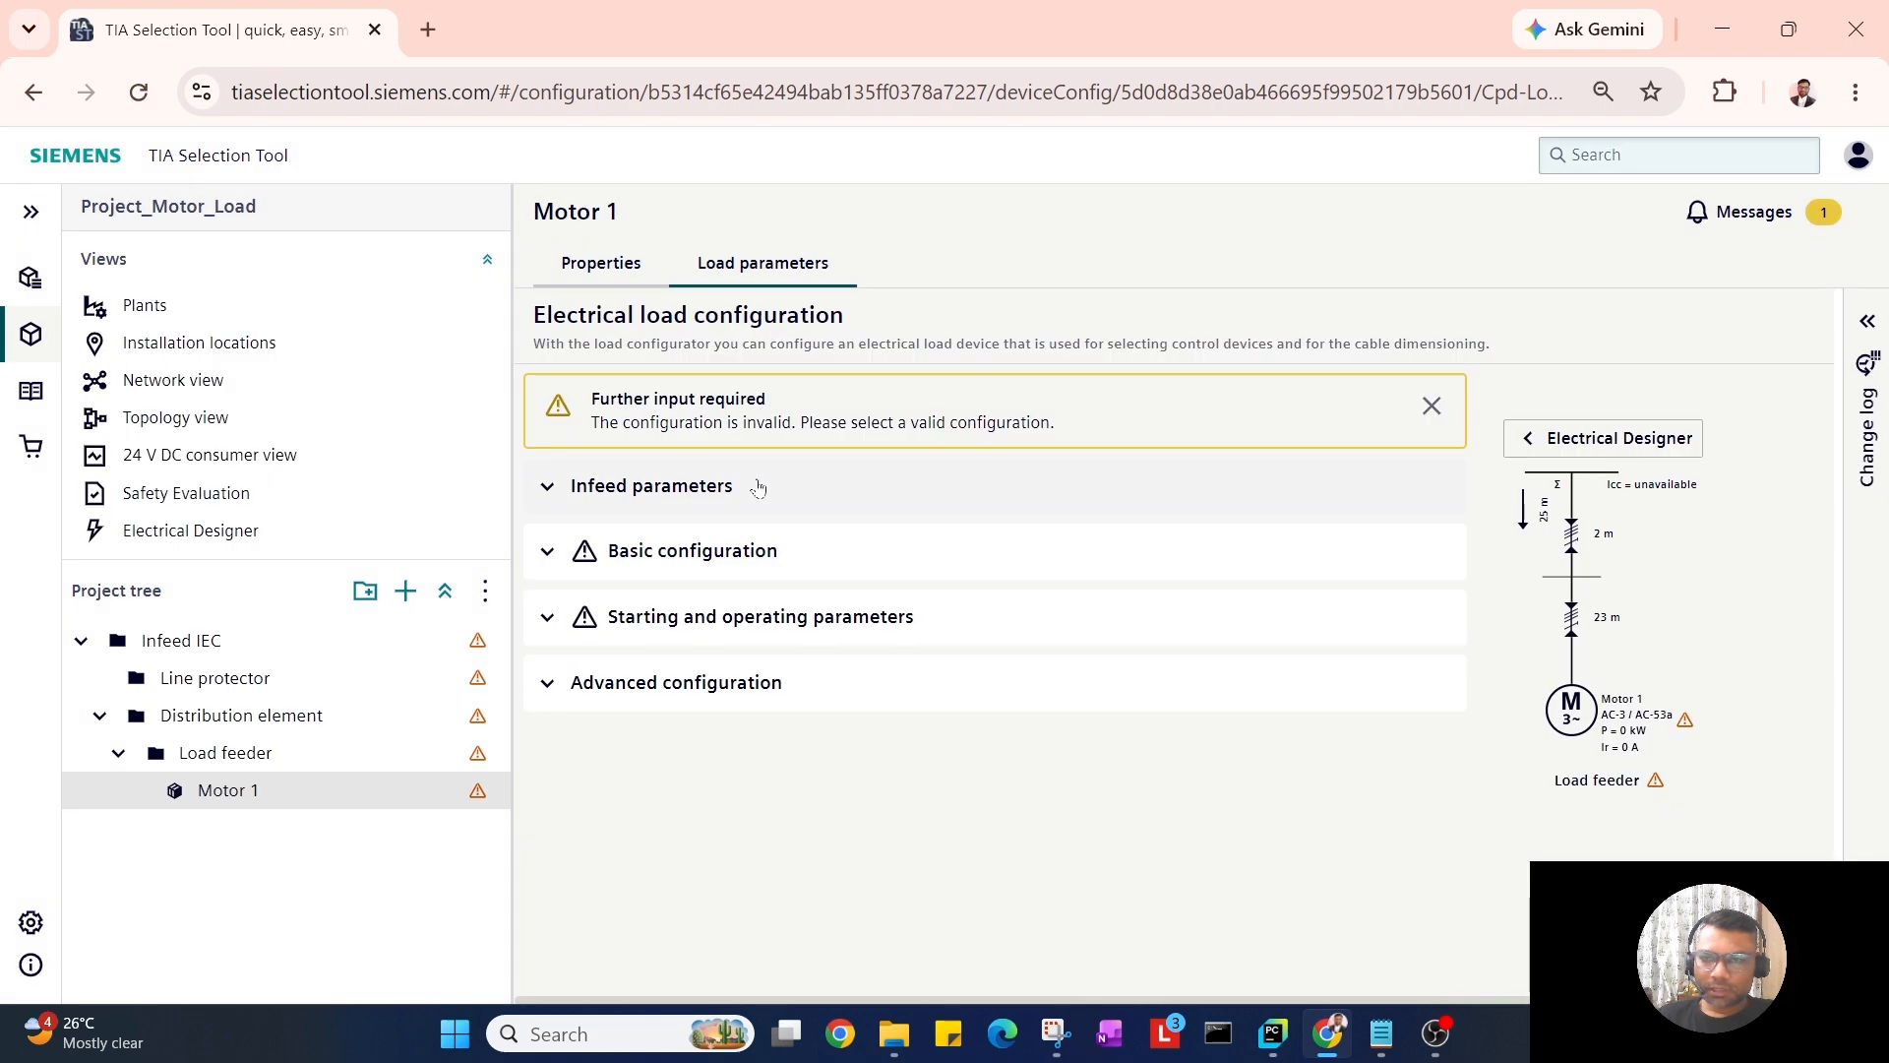
{"action": "left_click", "coordinate": [545, 486]}
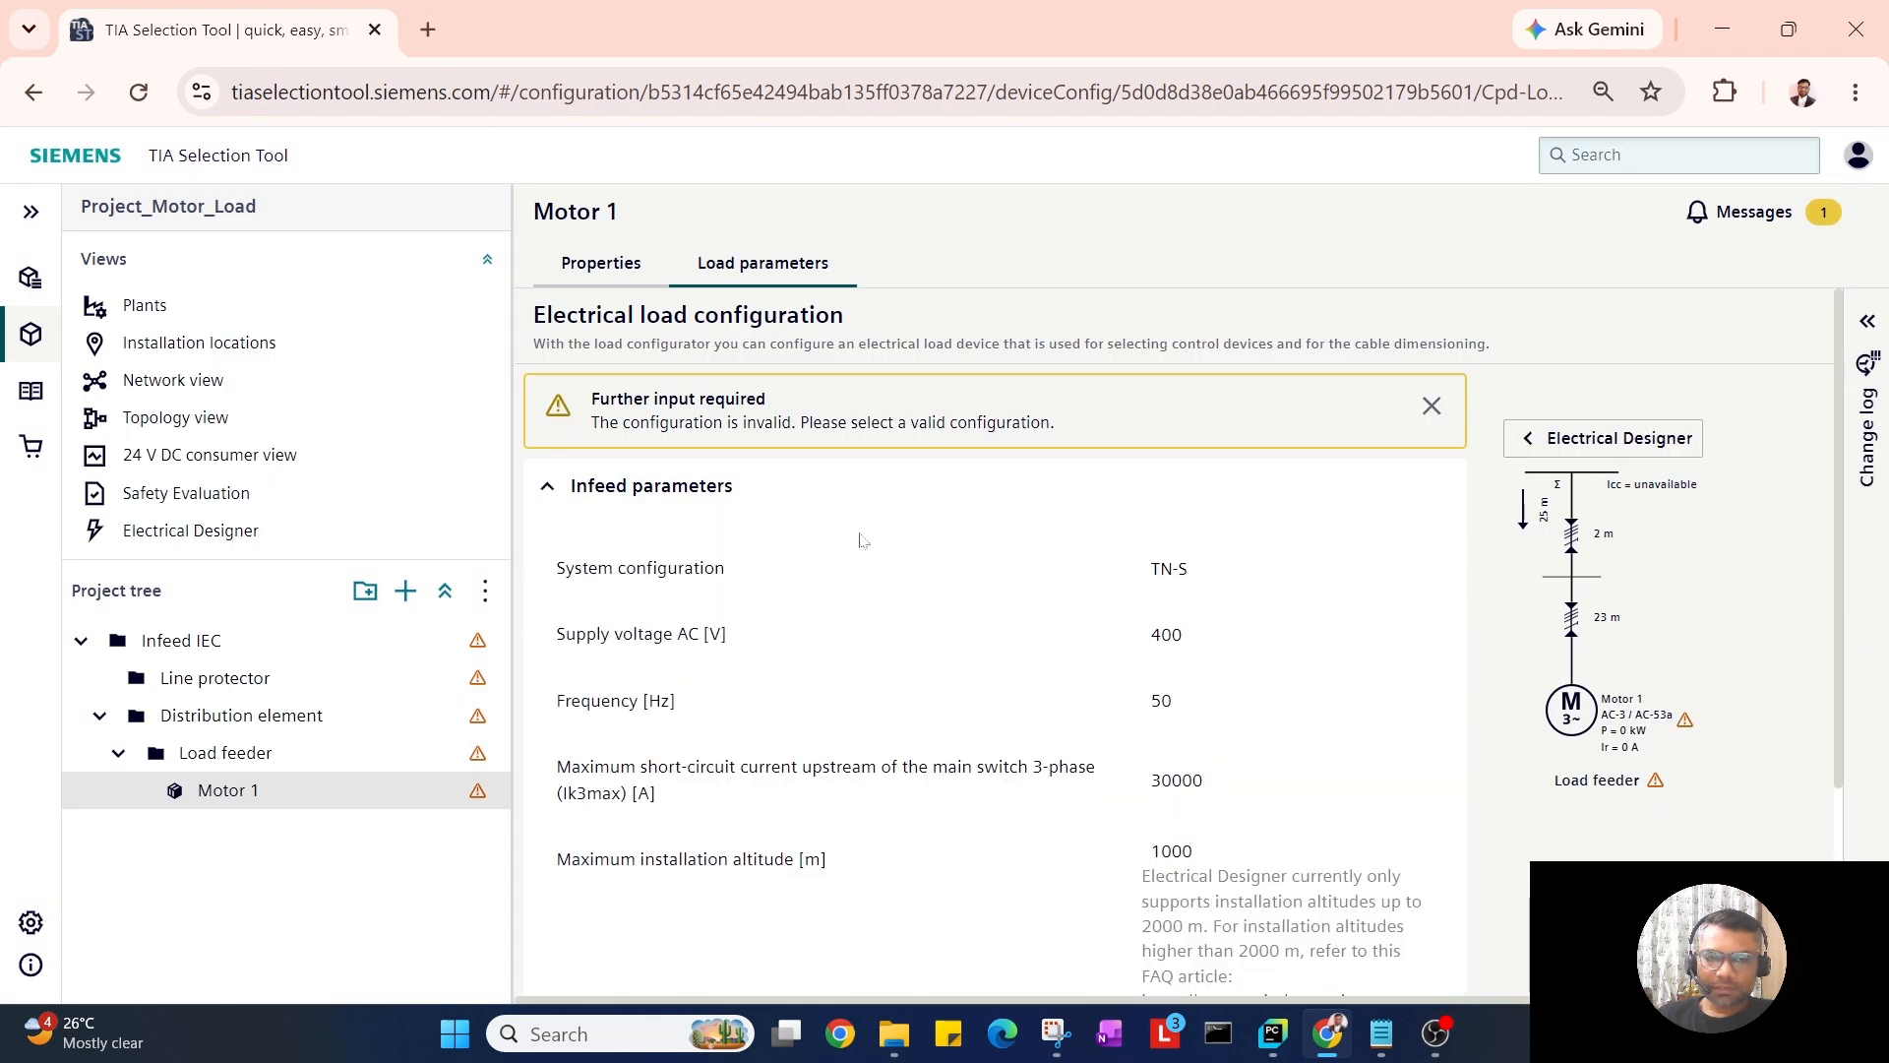
{"action": "scroll", "coordinate": [859, 540], "scroll_direction": "down", "scroll_amount": 3}
{"action": "scroll", "coordinate": [859, 541], "scroll_direction": "up", "scroll_amount": 2}
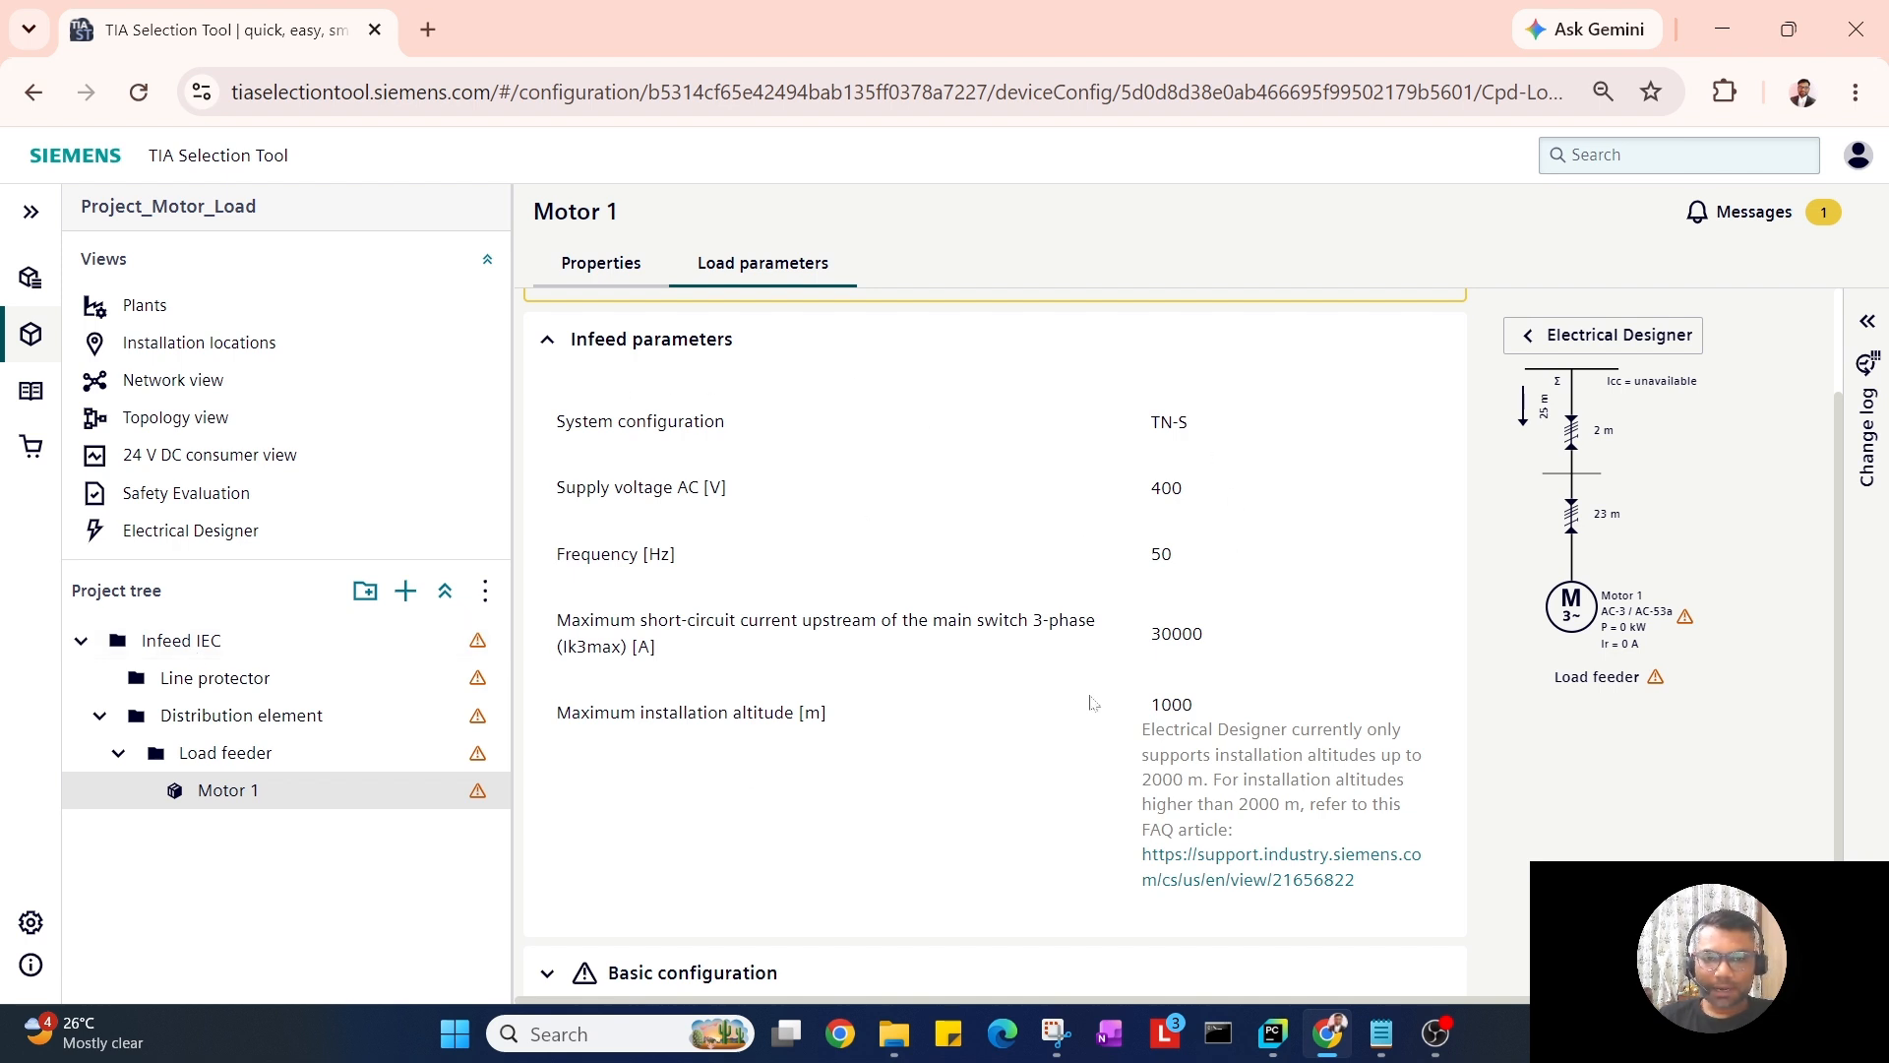
{"action": "scroll", "coordinate": [1091, 703], "scroll_direction": "down", "scroll_amount": 3}
Open the Infeed IEC element from the Electrical Designer diagram and review its supply and short-circuit settings.
{"action": "left_click", "coordinate": [1587, 378]}
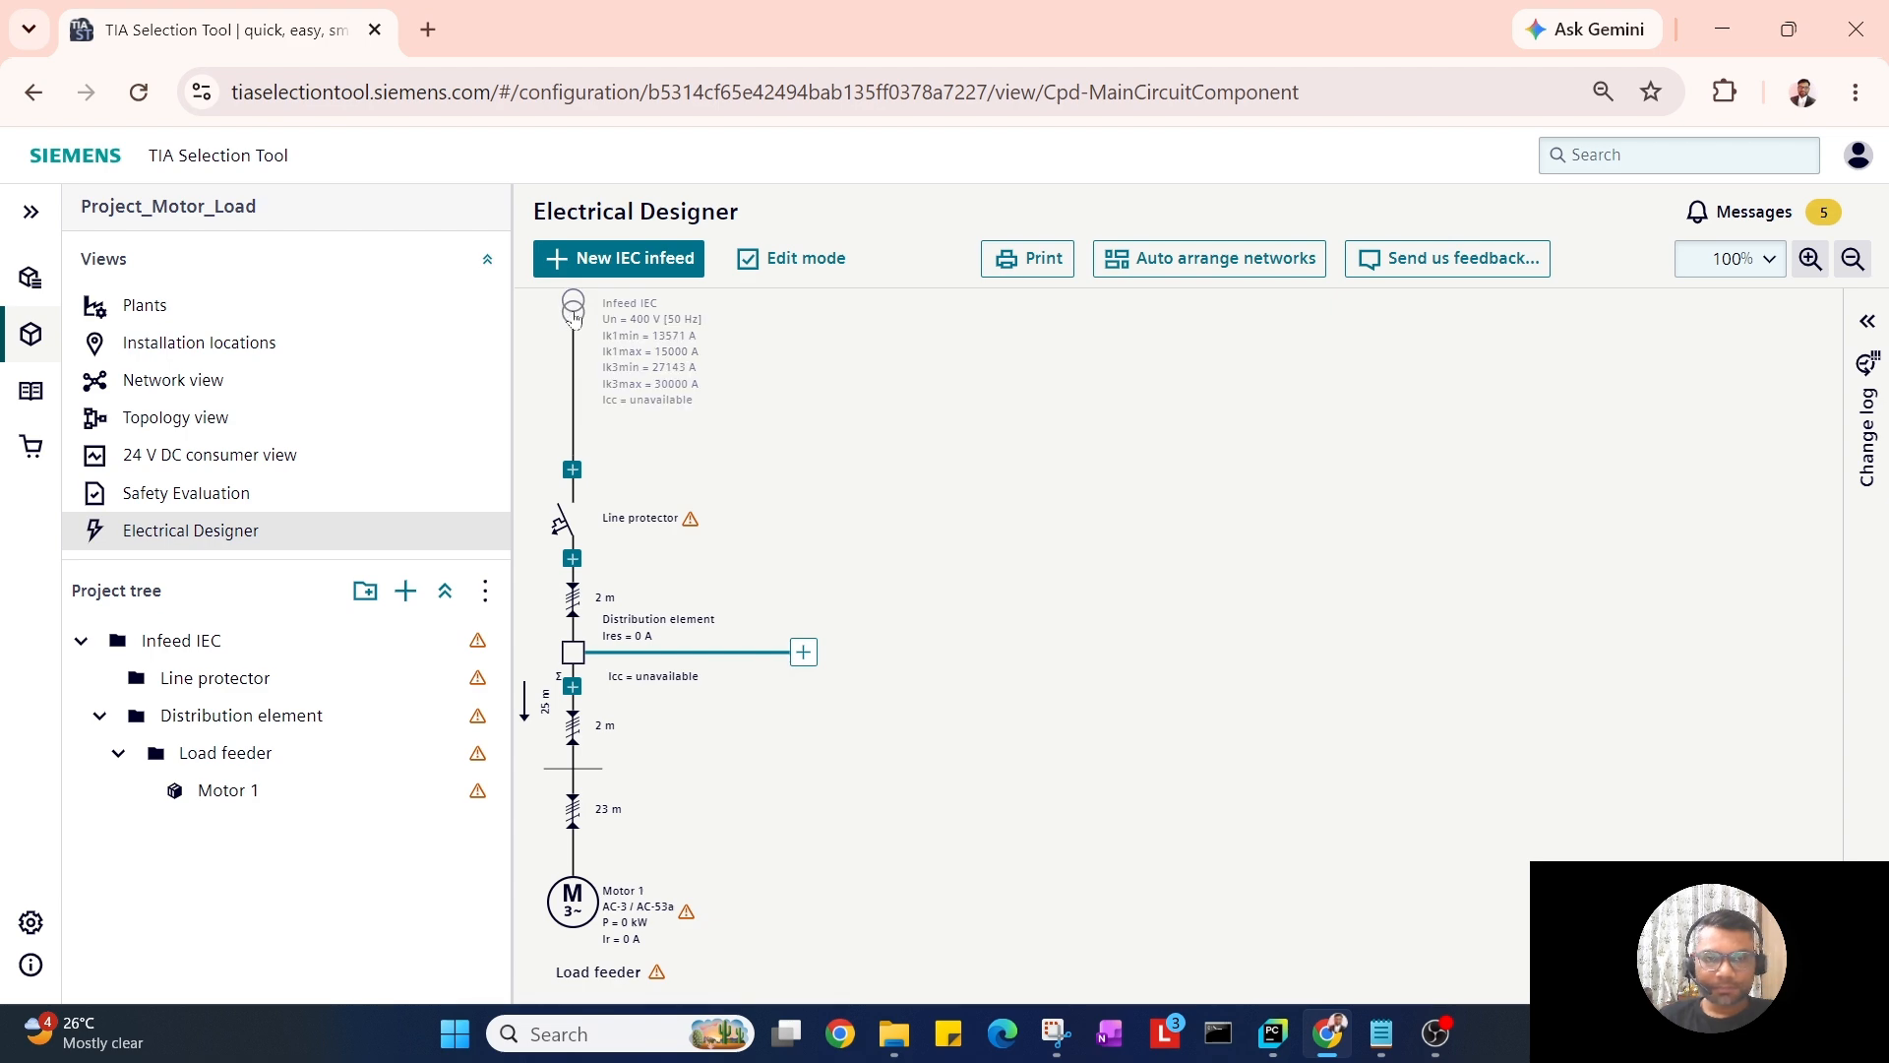
{"action": "double_click", "coordinate": [575, 314]}
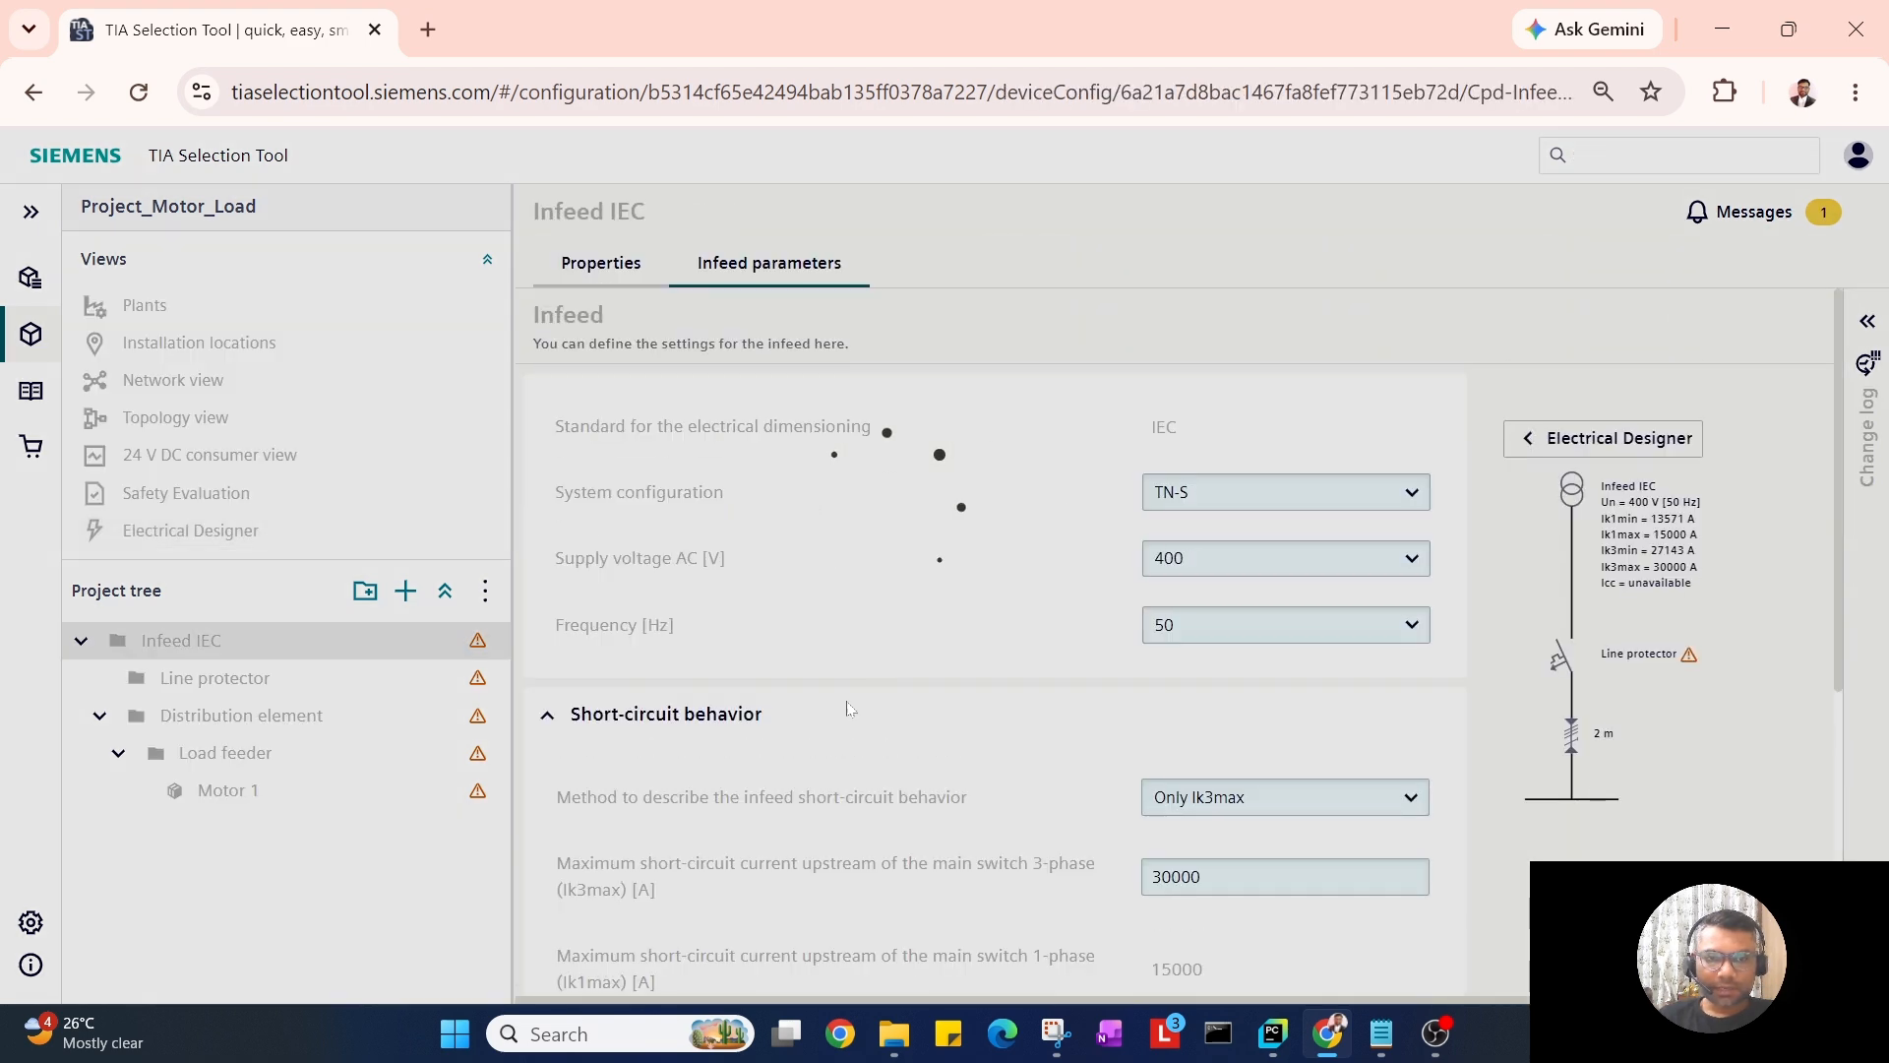
{"action": "scroll", "coordinate": [984, 738], "scroll_direction": "down", "scroll_amount": 5}
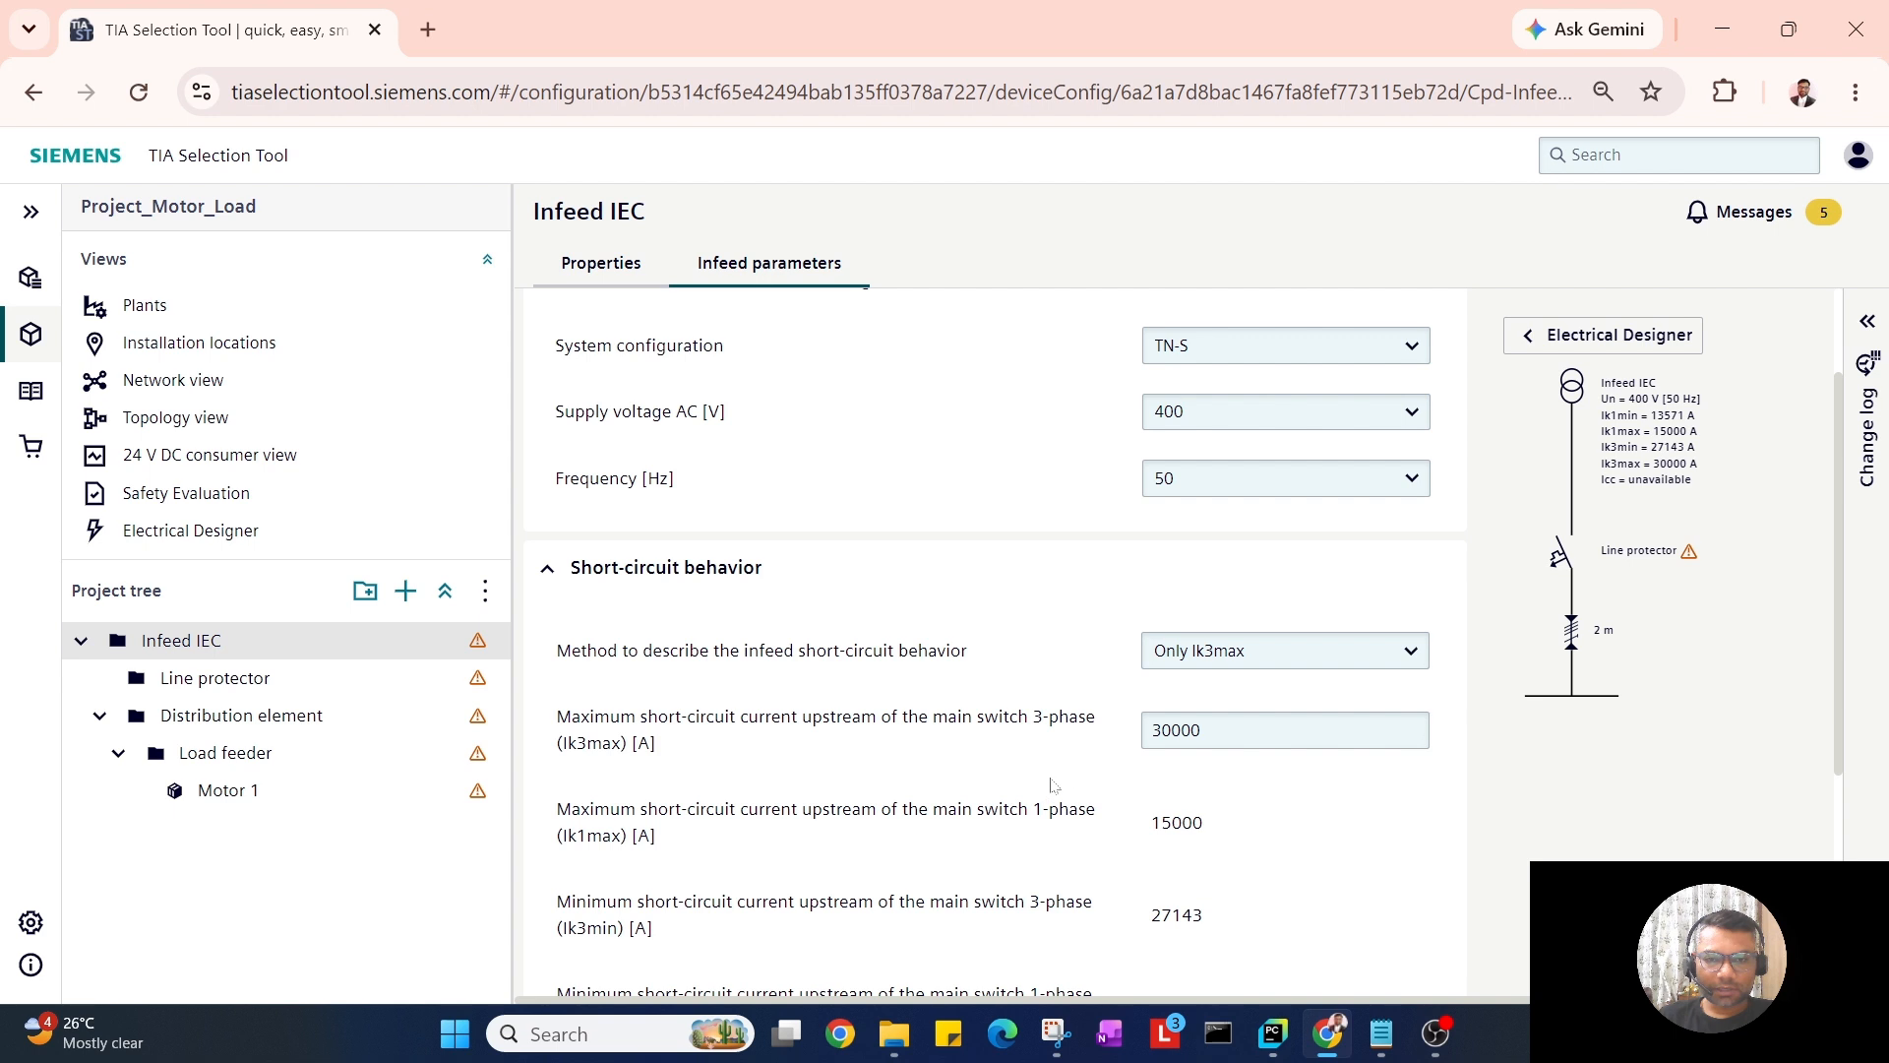
{"action": "scroll", "coordinate": [1052, 784], "scroll_direction": "up", "scroll_amount": 5}
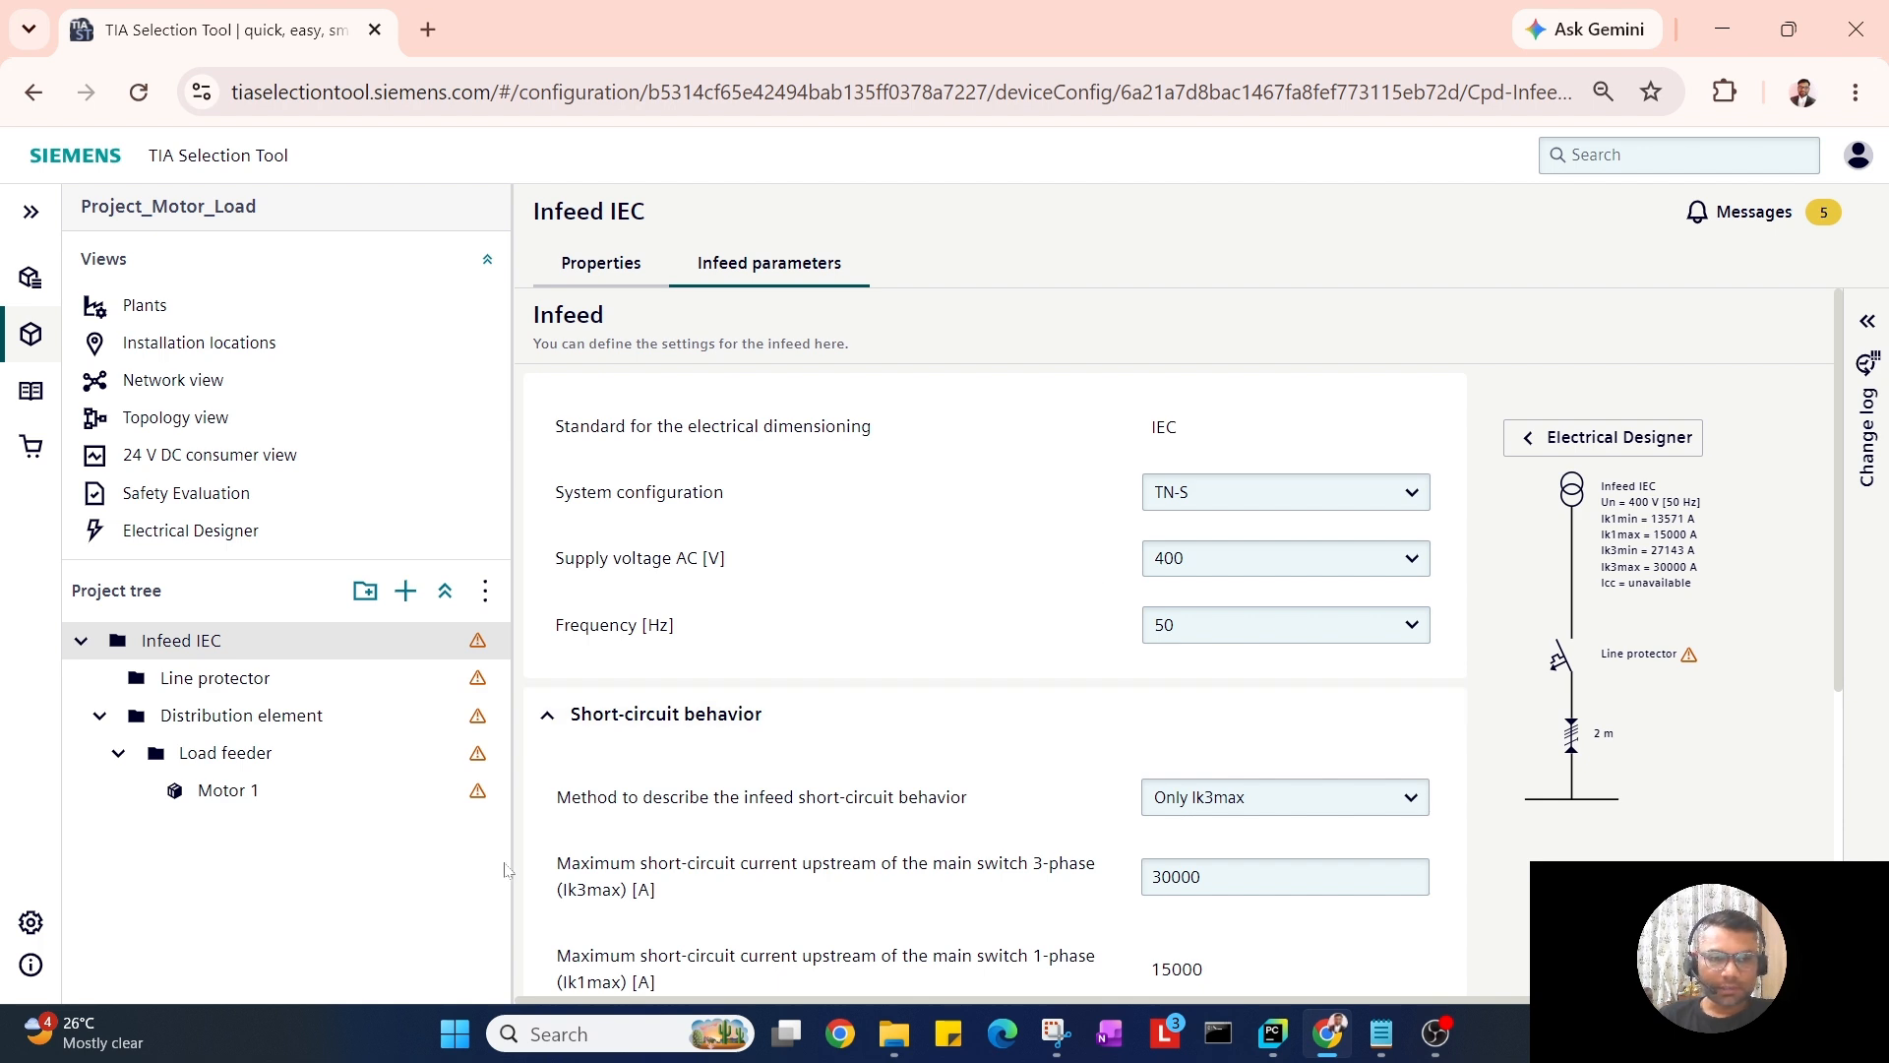
Return to Motor 1's load parameters, with the infeed section collapsed and the basic configuration expanded.
{"action": "left_click", "coordinate": [218, 790]}
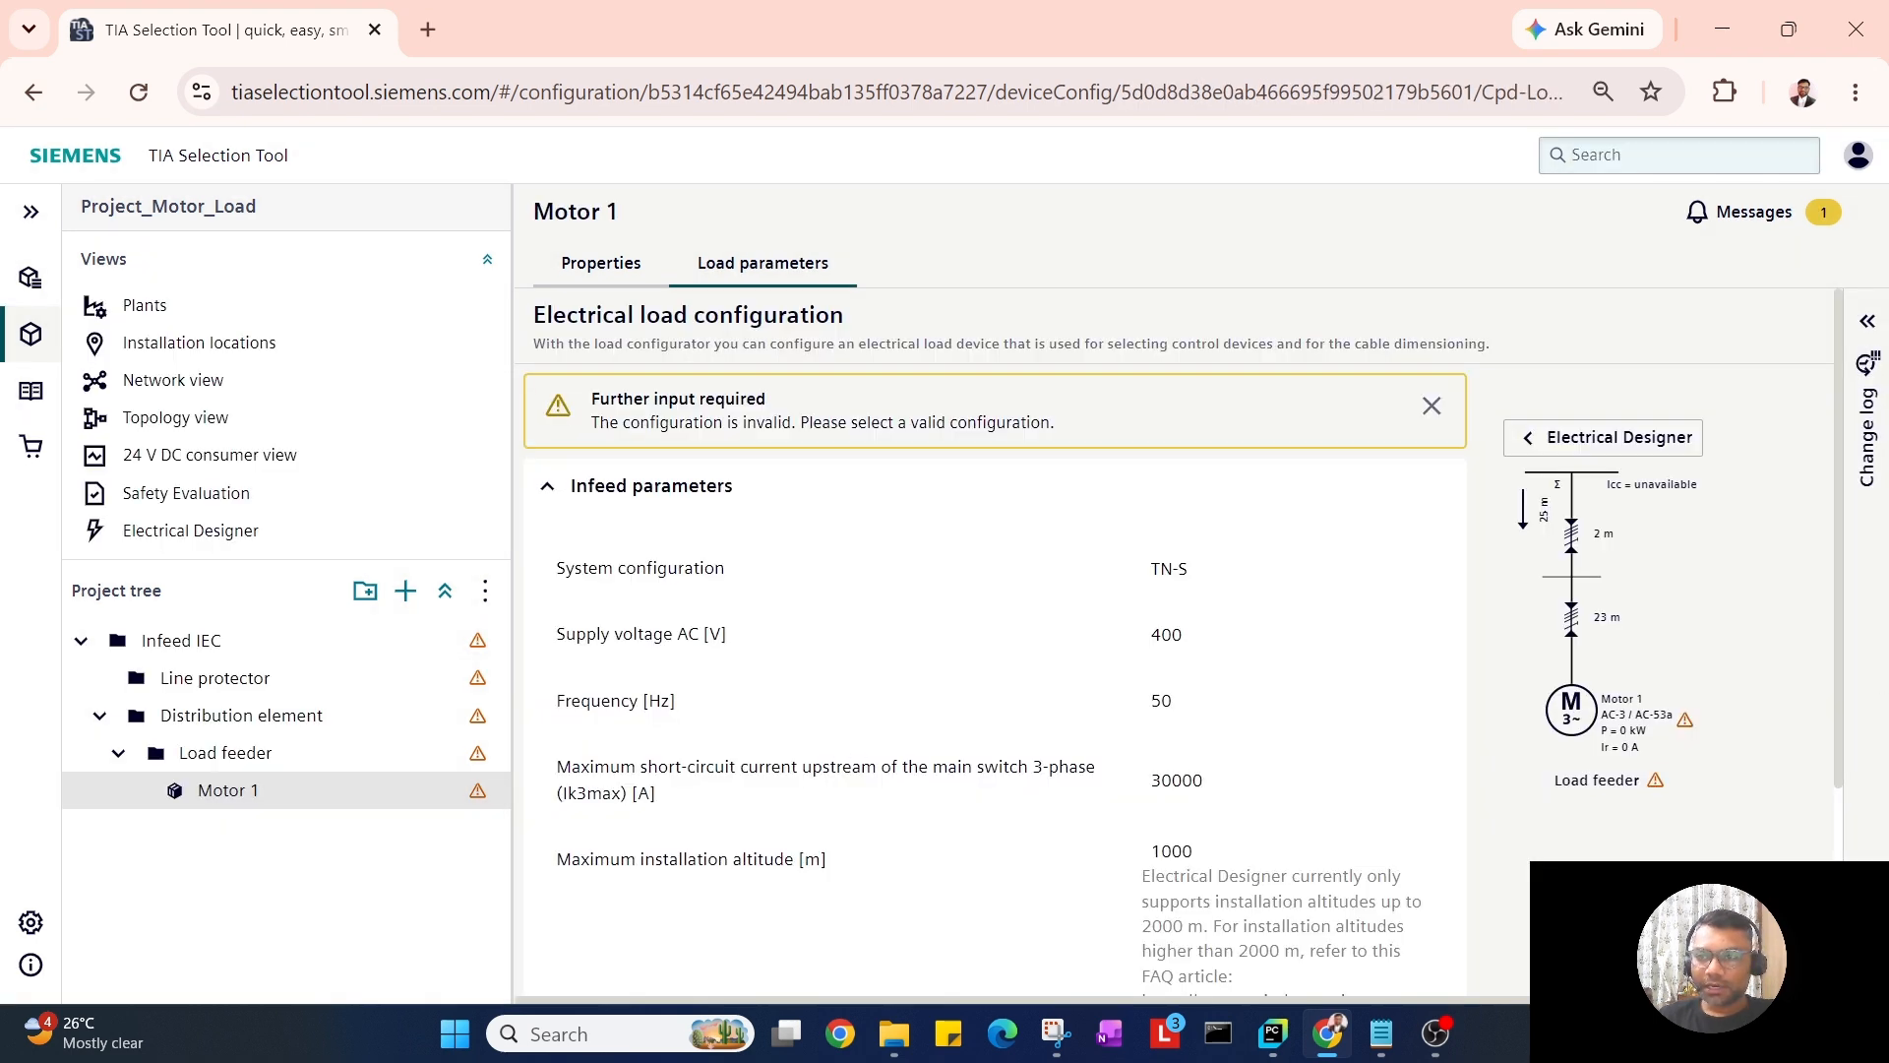
{"action": "left_click", "coordinate": [610, 487]}
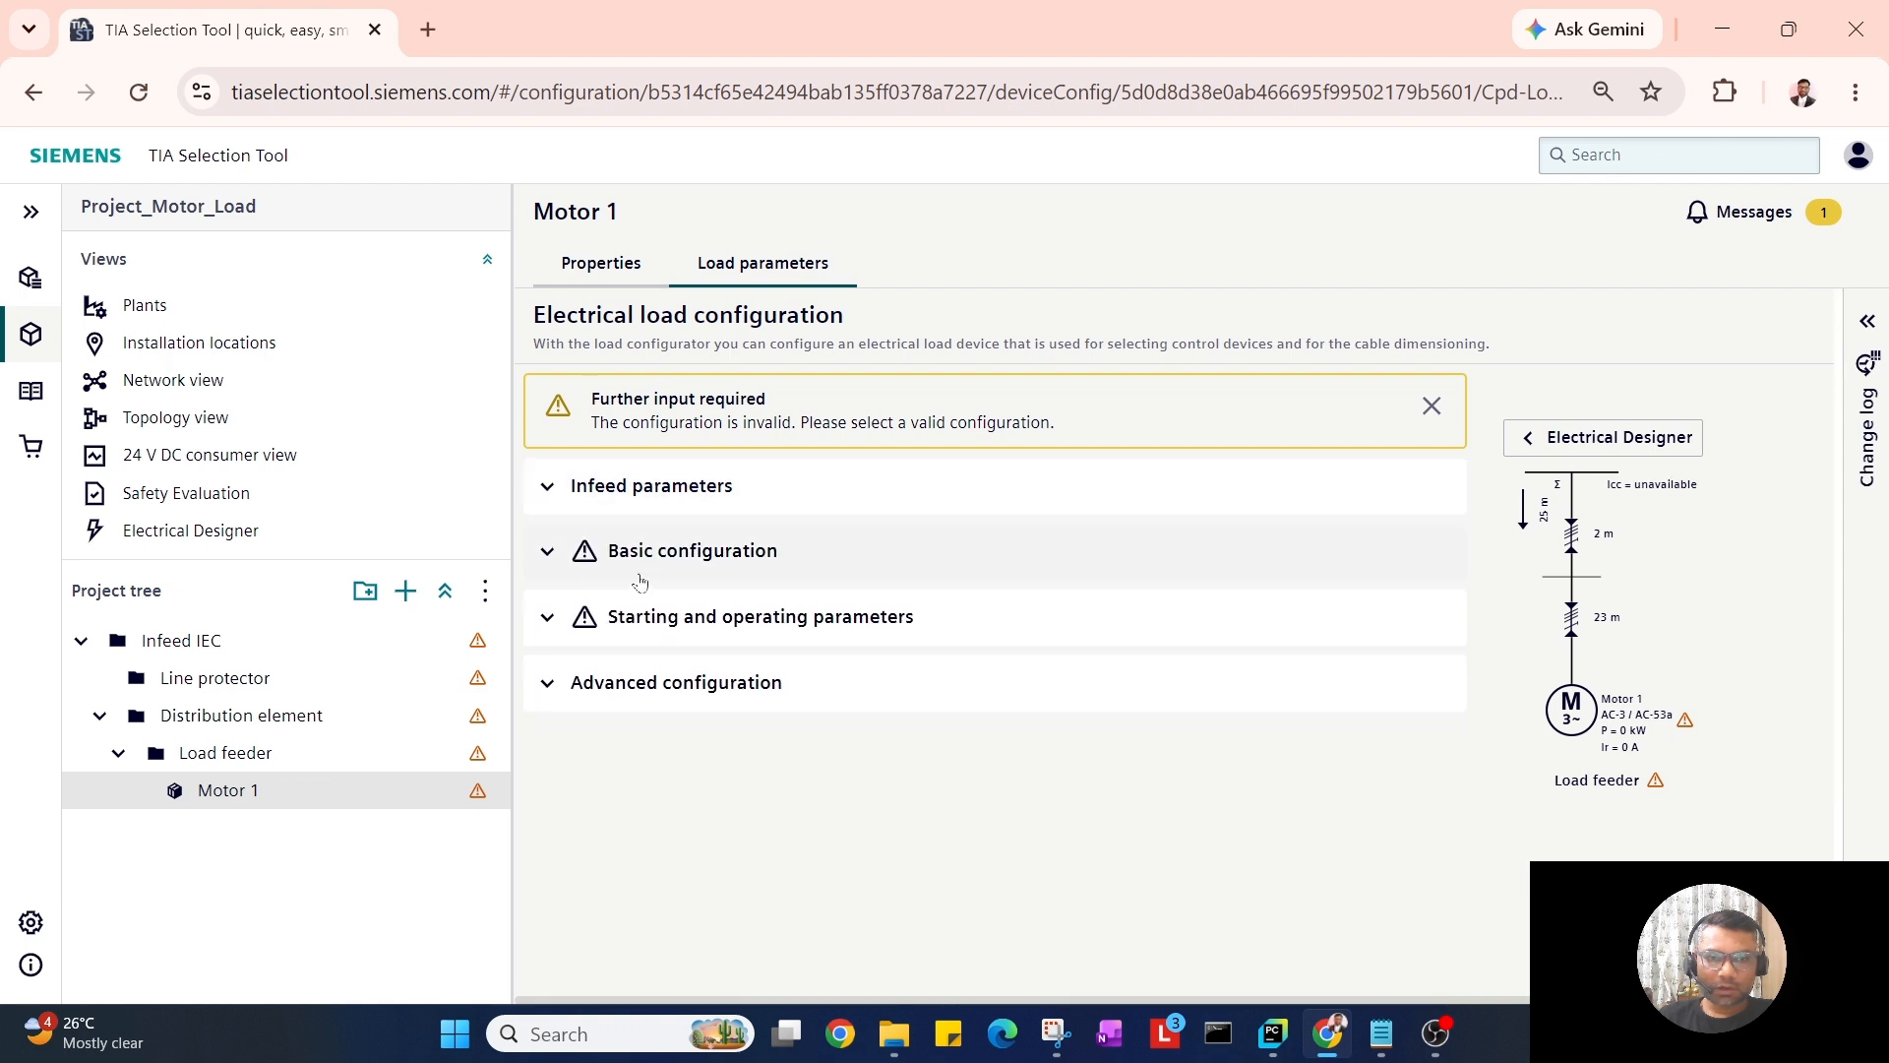
{"action": "left_click", "coordinate": [559, 571]}
{"action": "scroll", "coordinate": [900, 645], "scroll_direction": "down", "scroll_amount": 3}
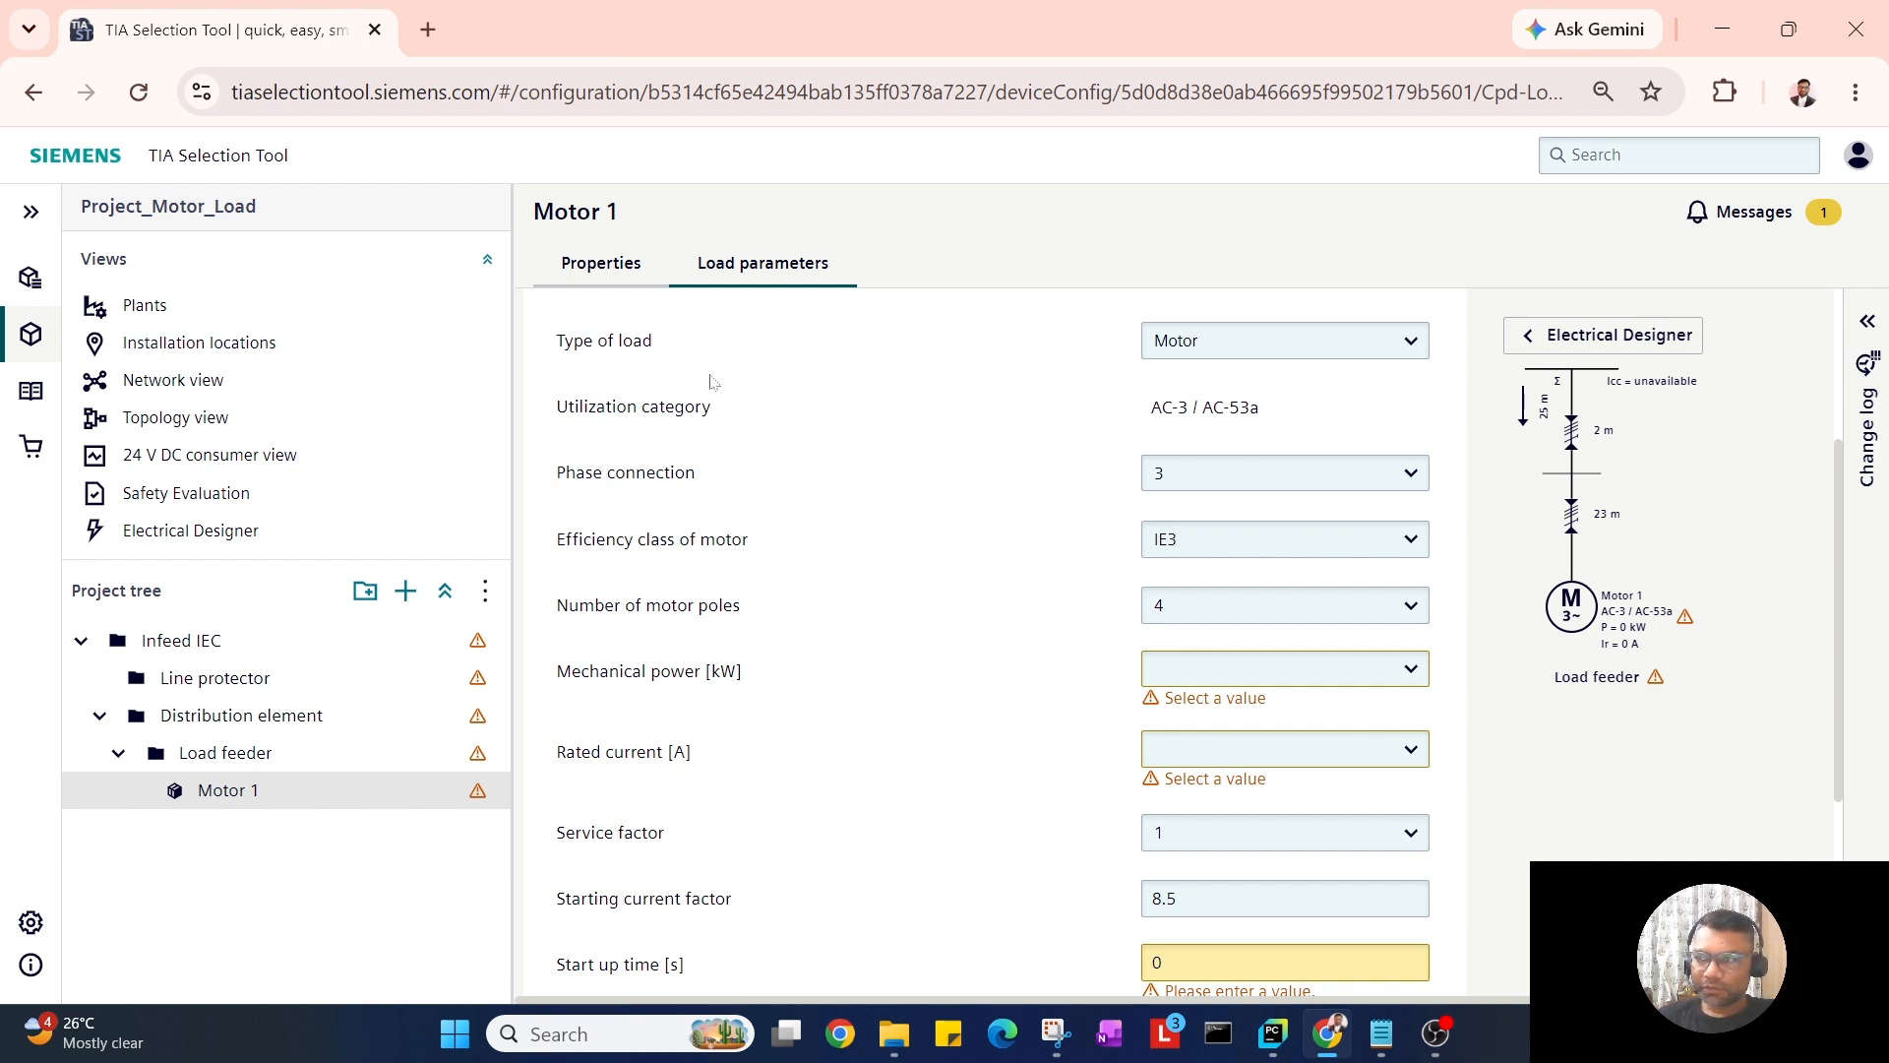
Examine the available options for Motor 1's type of load and phase connection without changing them.
{"action": "left_click", "coordinate": [1270, 343]}
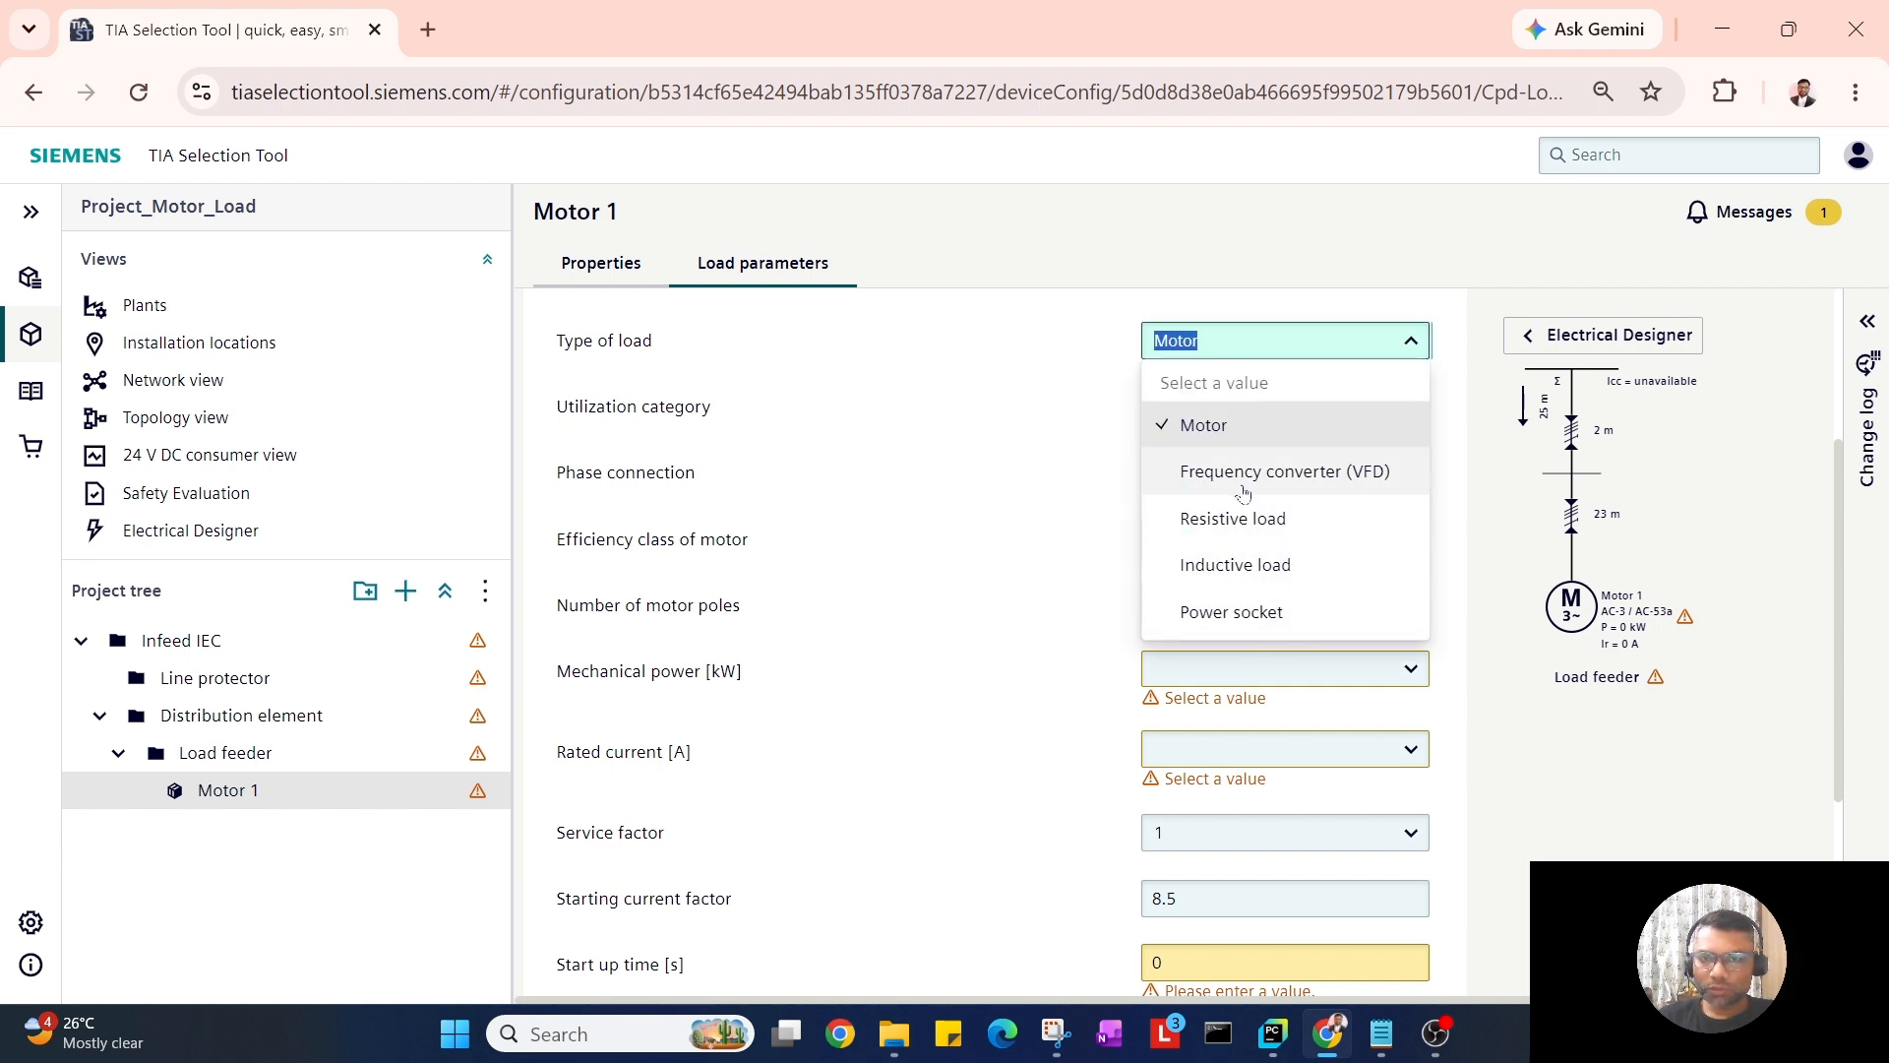
{"action": "left_click", "coordinate": [975, 448]}
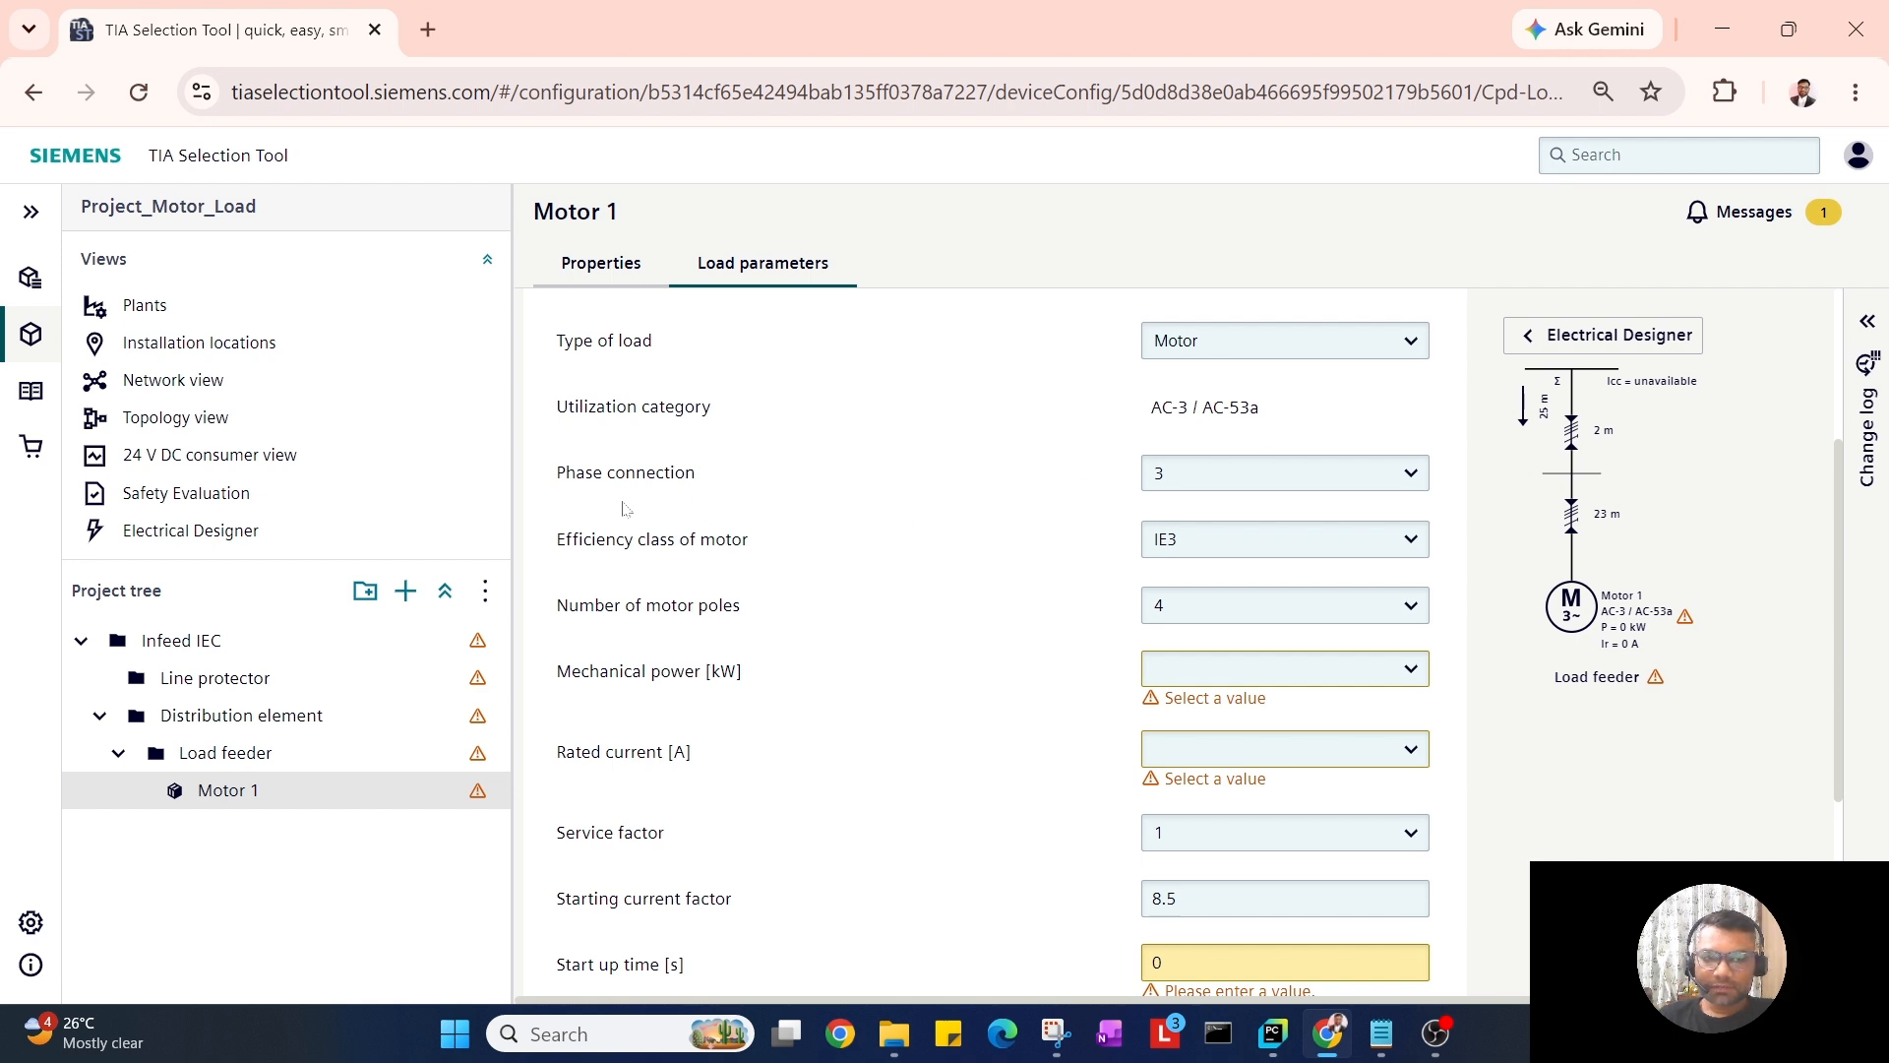
{"action": "left_click", "coordinate": [1230, 474]}
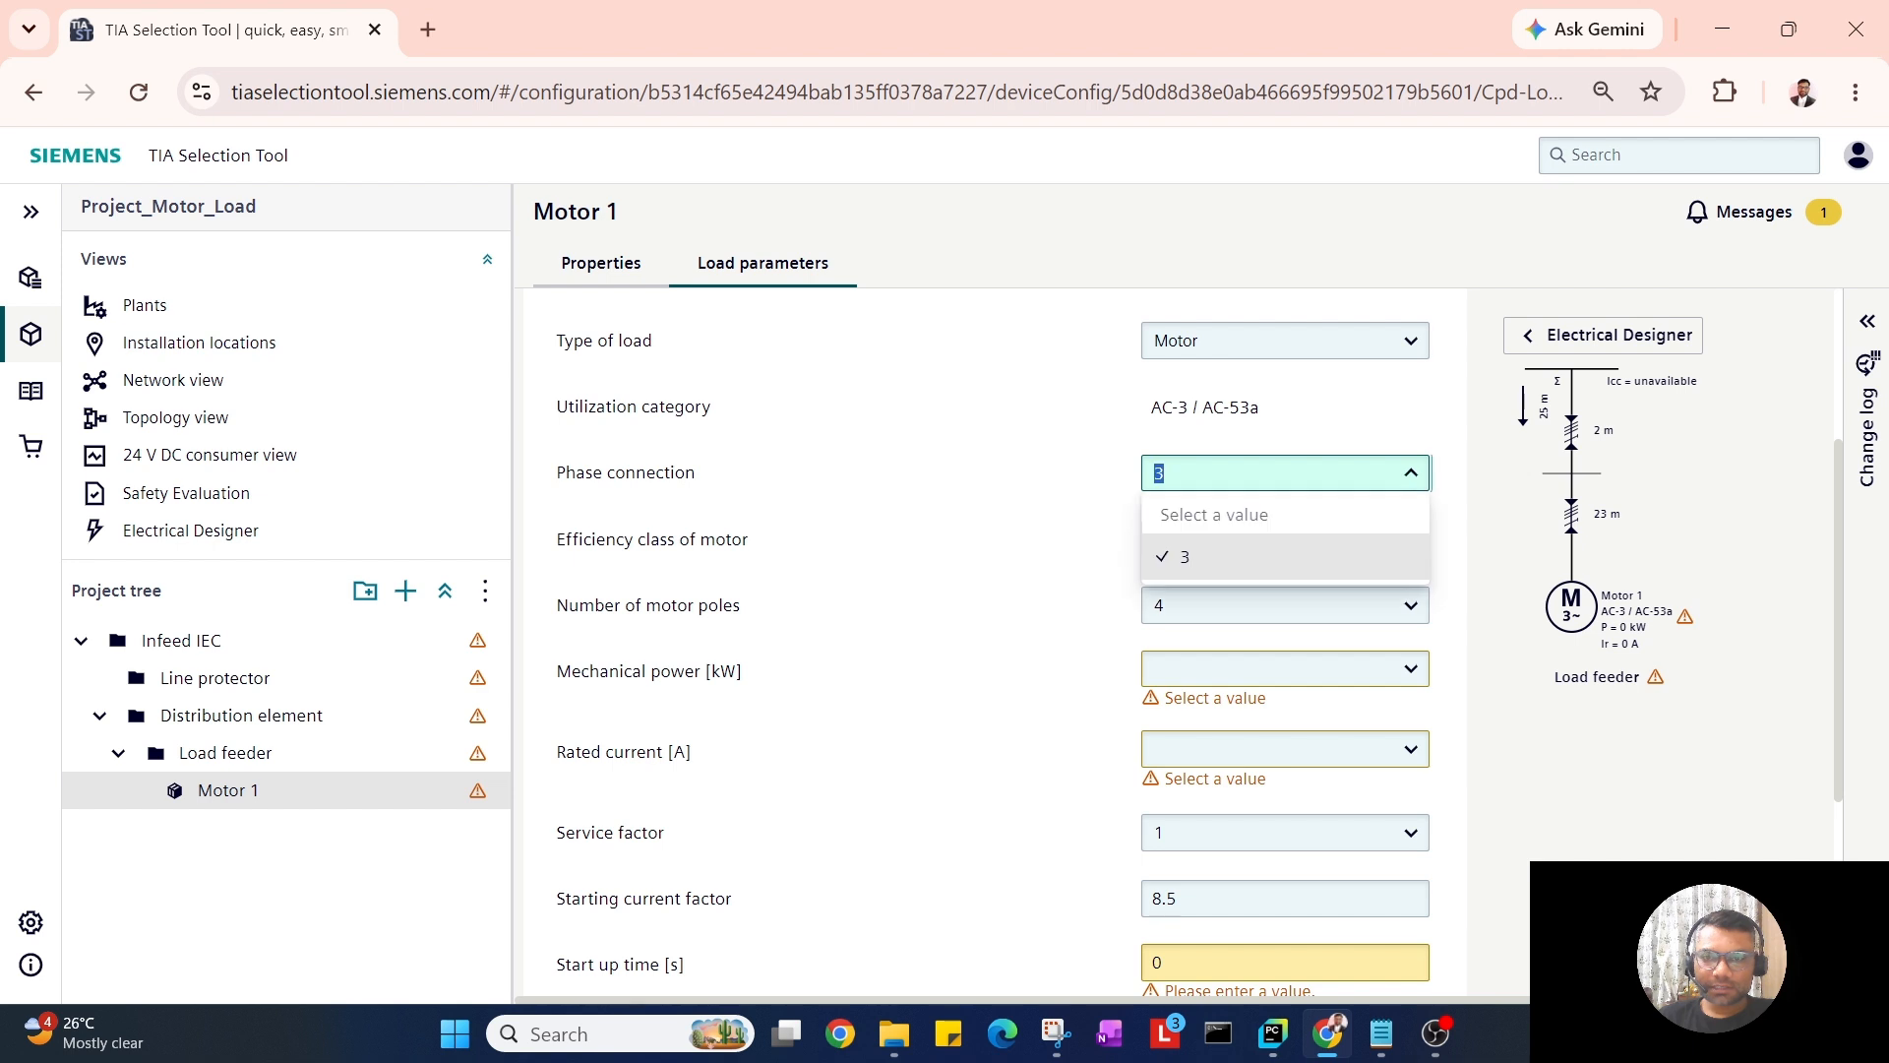
{"action": "left_click", "coordinate": [1070, 541]}
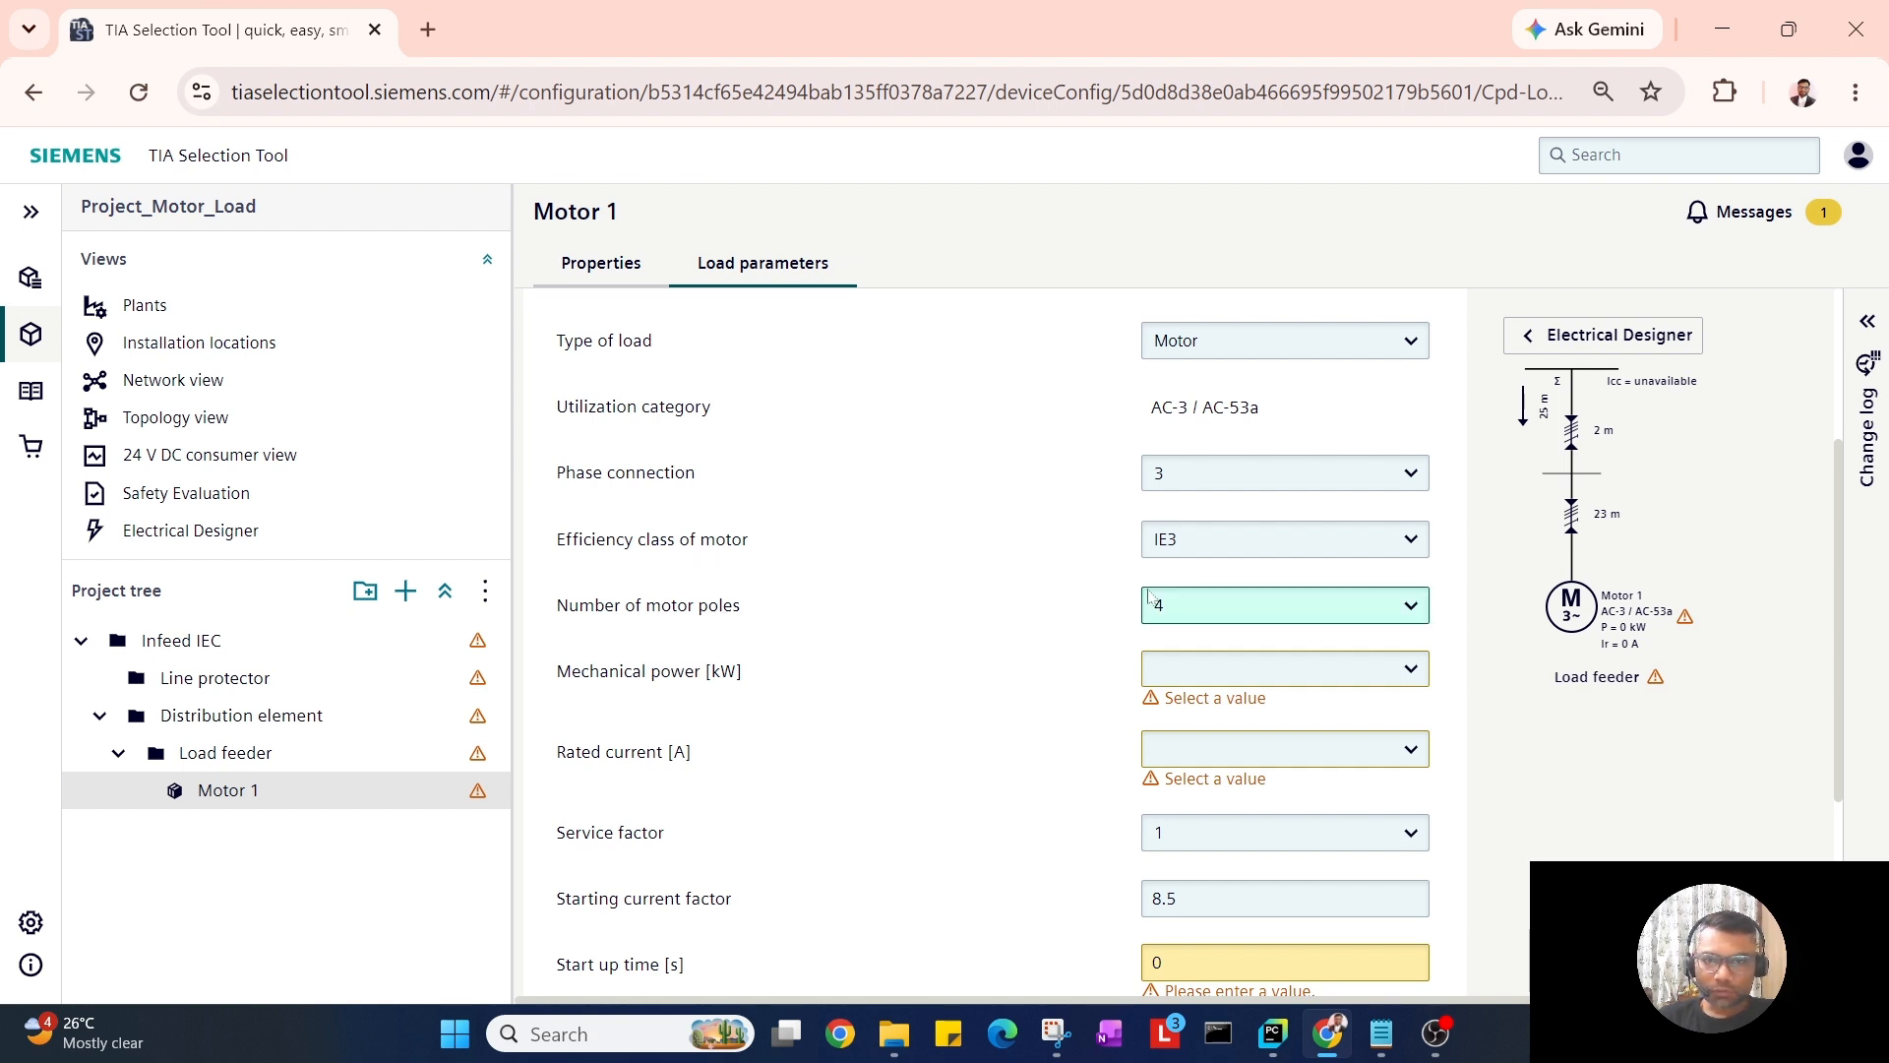
Examine the available options for Motor 1's efficiency class and number of motor poles, keeping IE3 and 4.
{"action": "left_click", "coordinate": [1299, 540]}
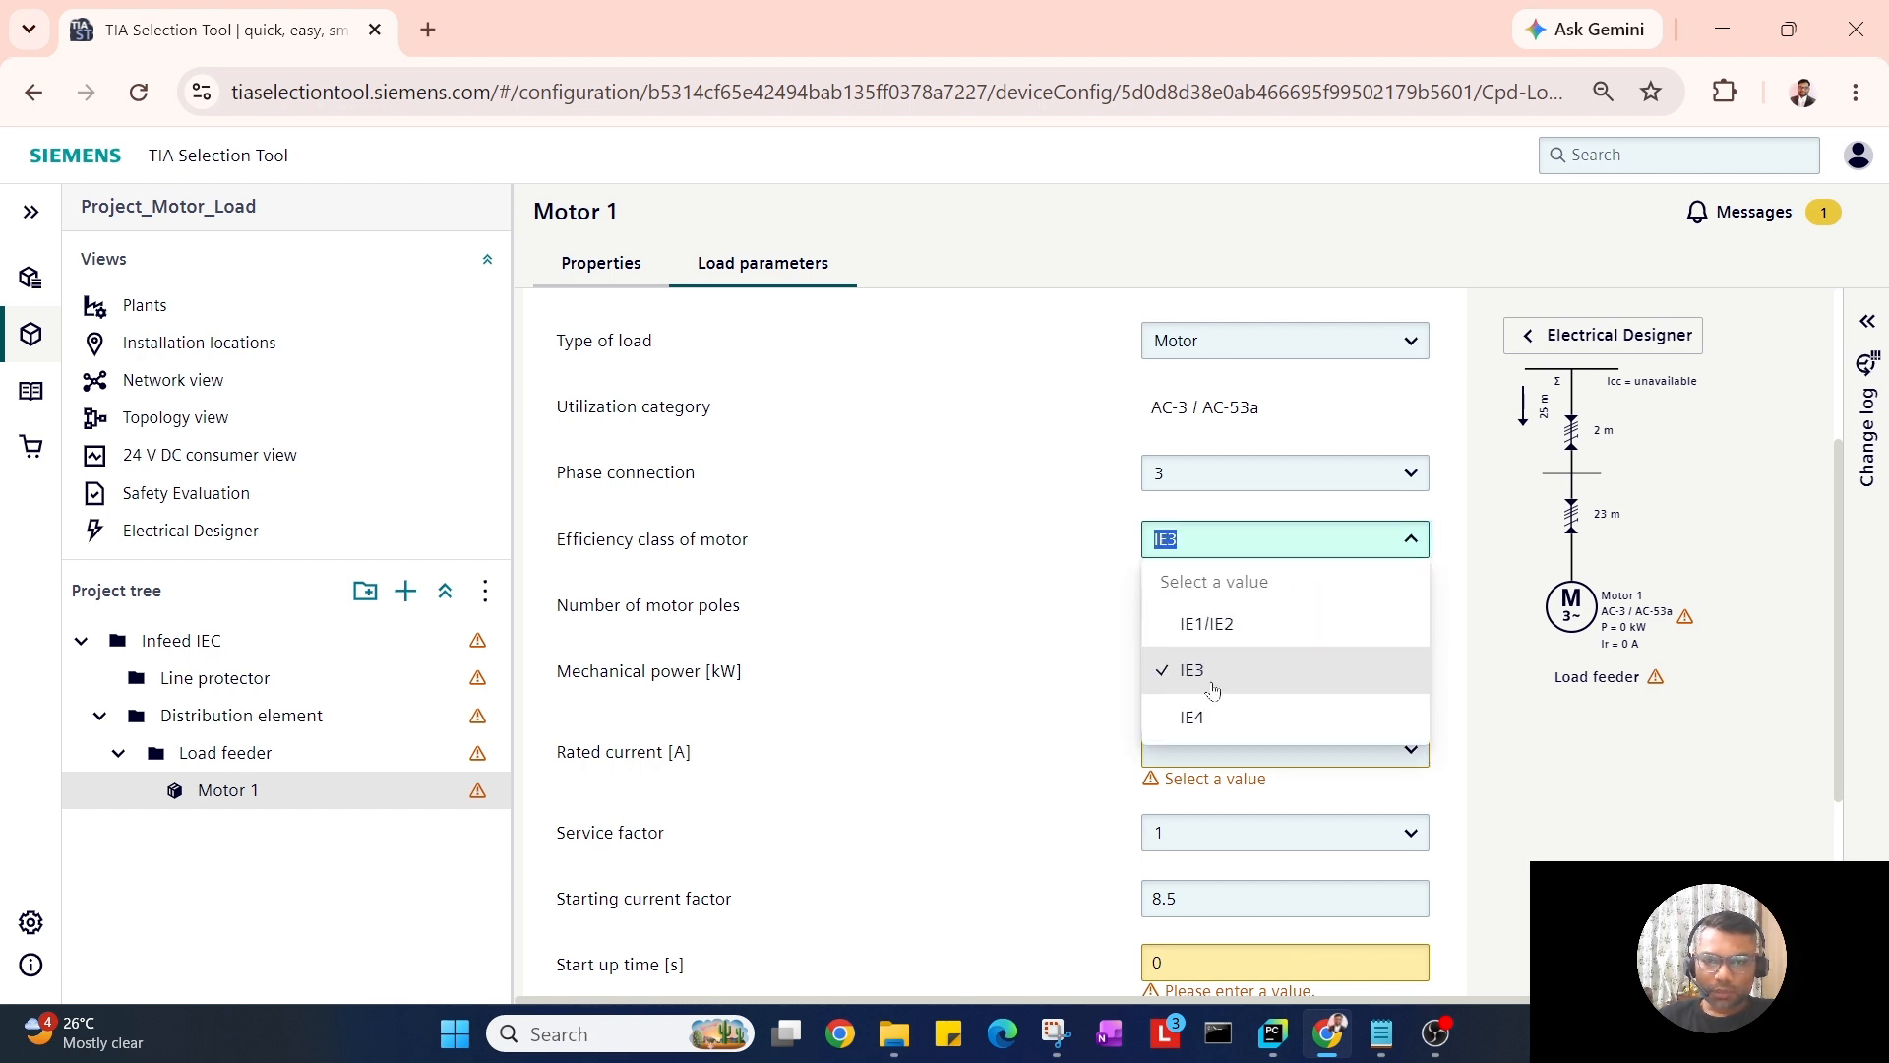
{"action": "left_click", "coordinate": [1080, 617]}
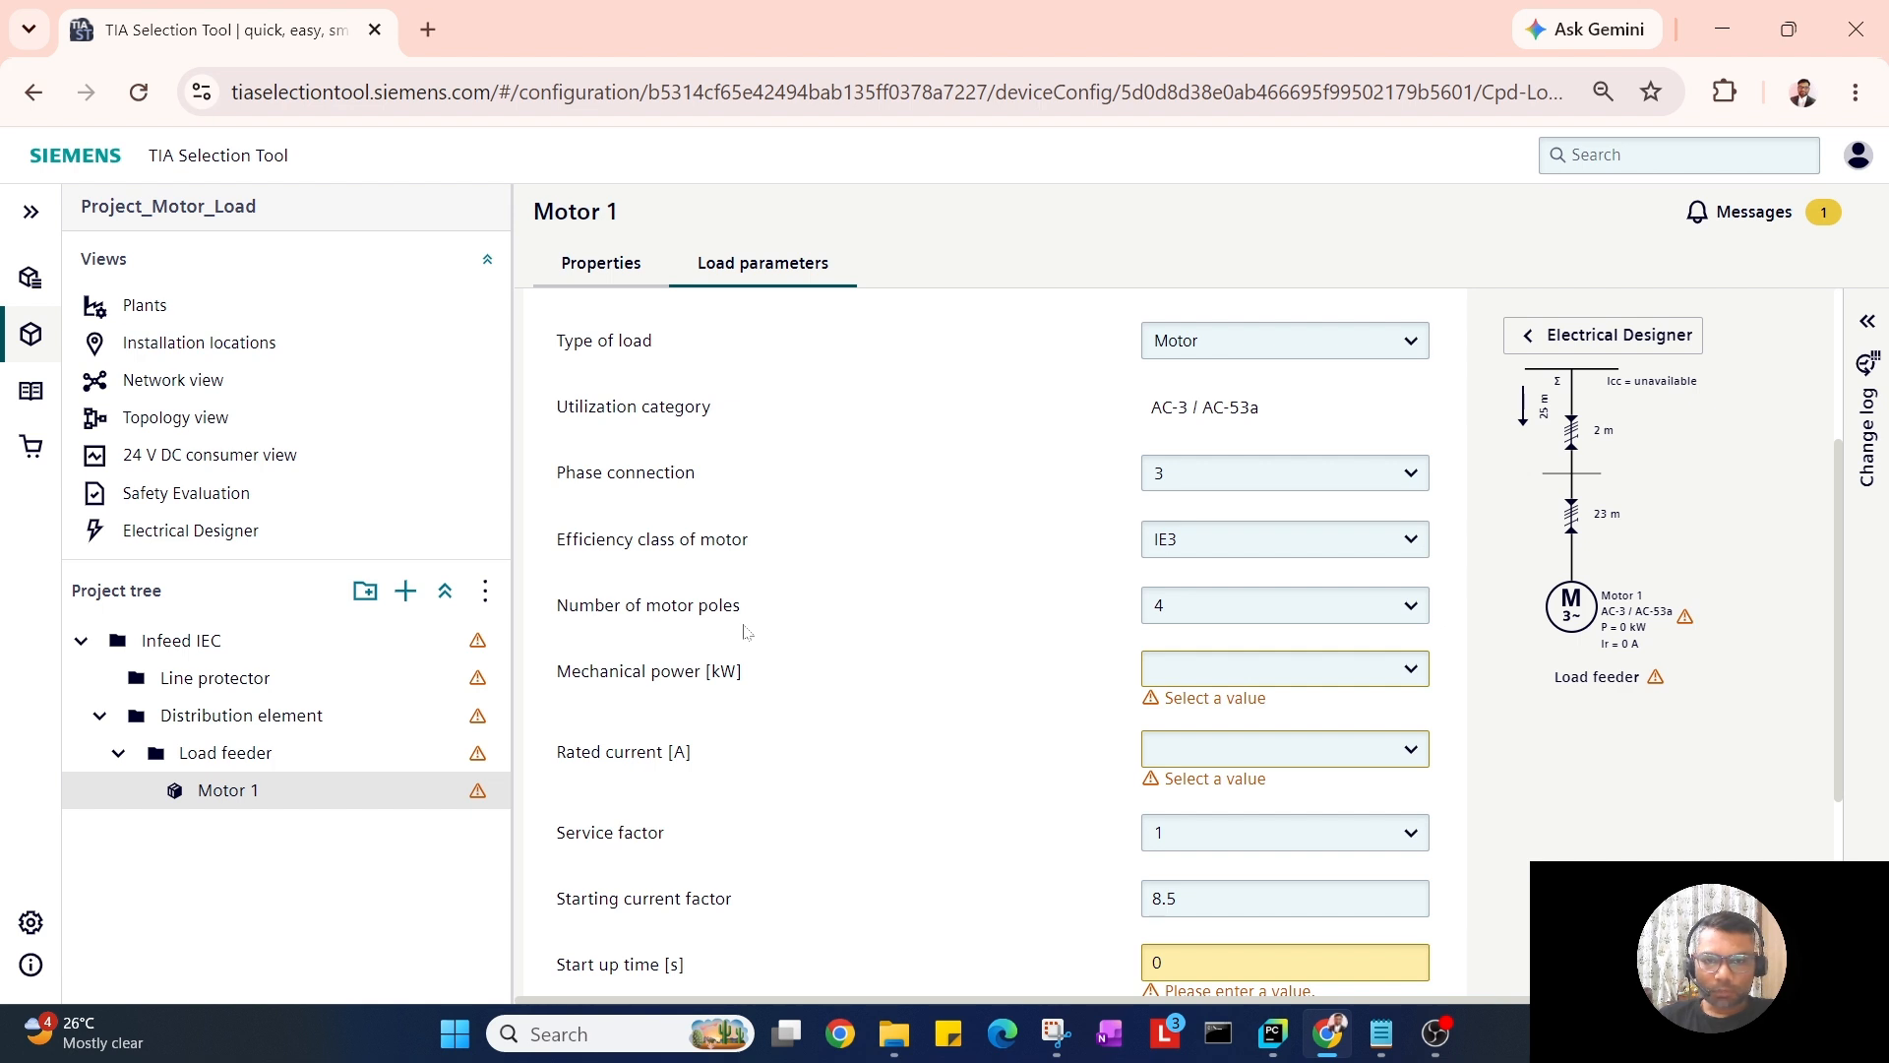
{"action": "left_click", "coordinate": [1161, 606]}
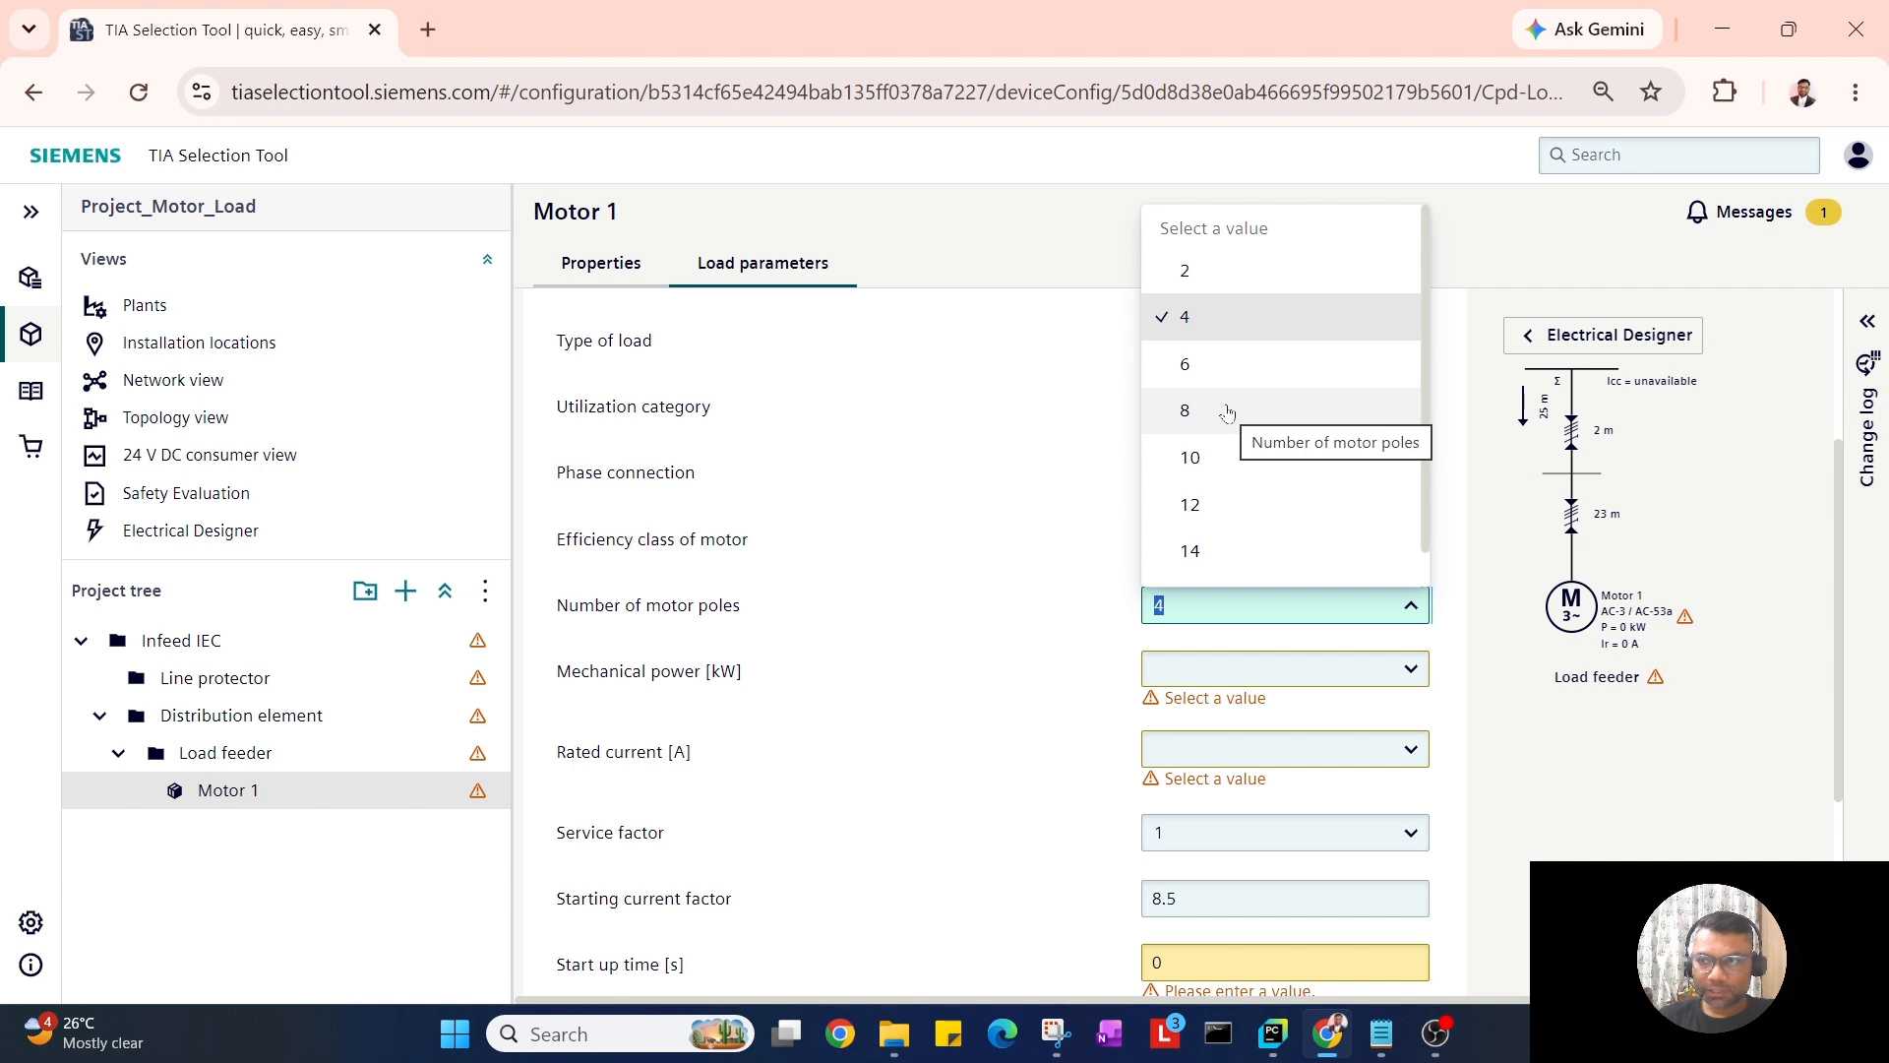
{"action": "scroll", "coordinate": [1245, 421], "scroll_direction": "down", "scroll_amount": 1}
{"action": "left_click", "coordinate": [1274, 605]}
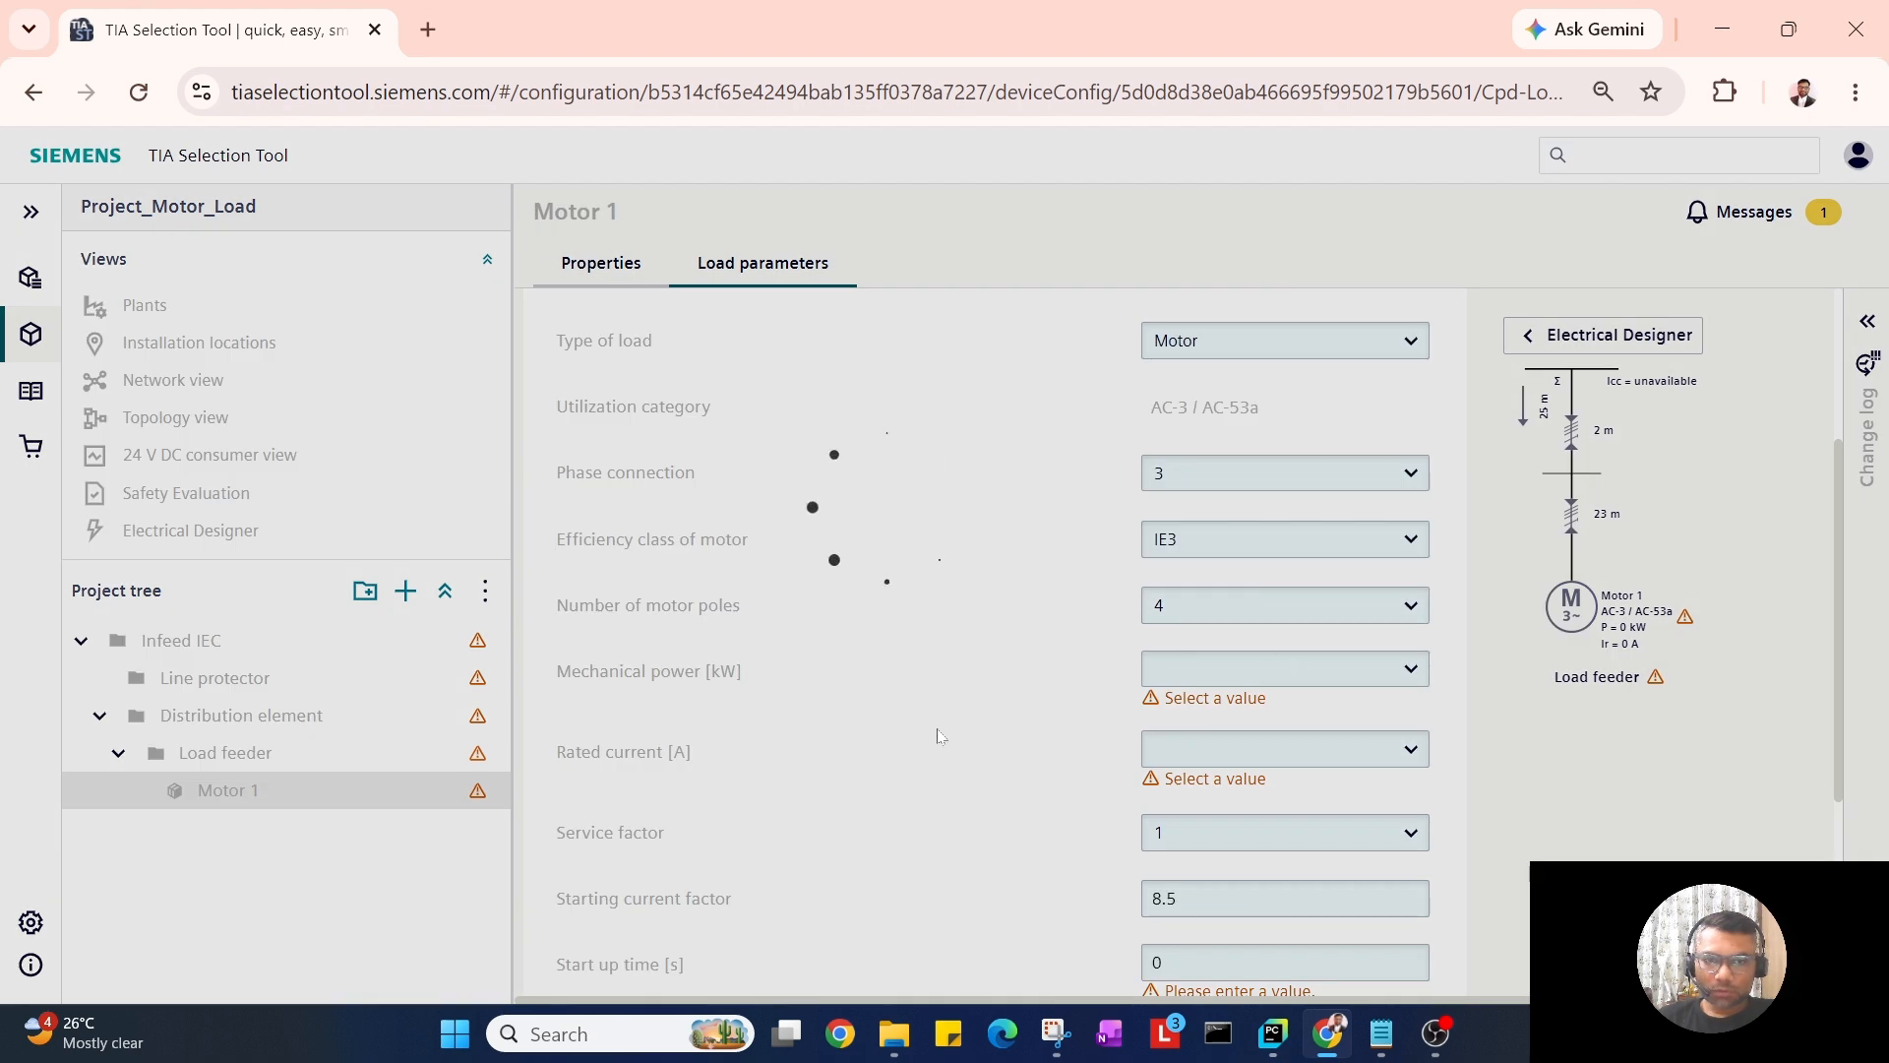
Set Motor 1's mechanical power to 5.5 kW from the available standard ratings.
{"action": "scroll", "coordinate": [741, 747], "scroll_direction": "down", "scroll_amount": 2}
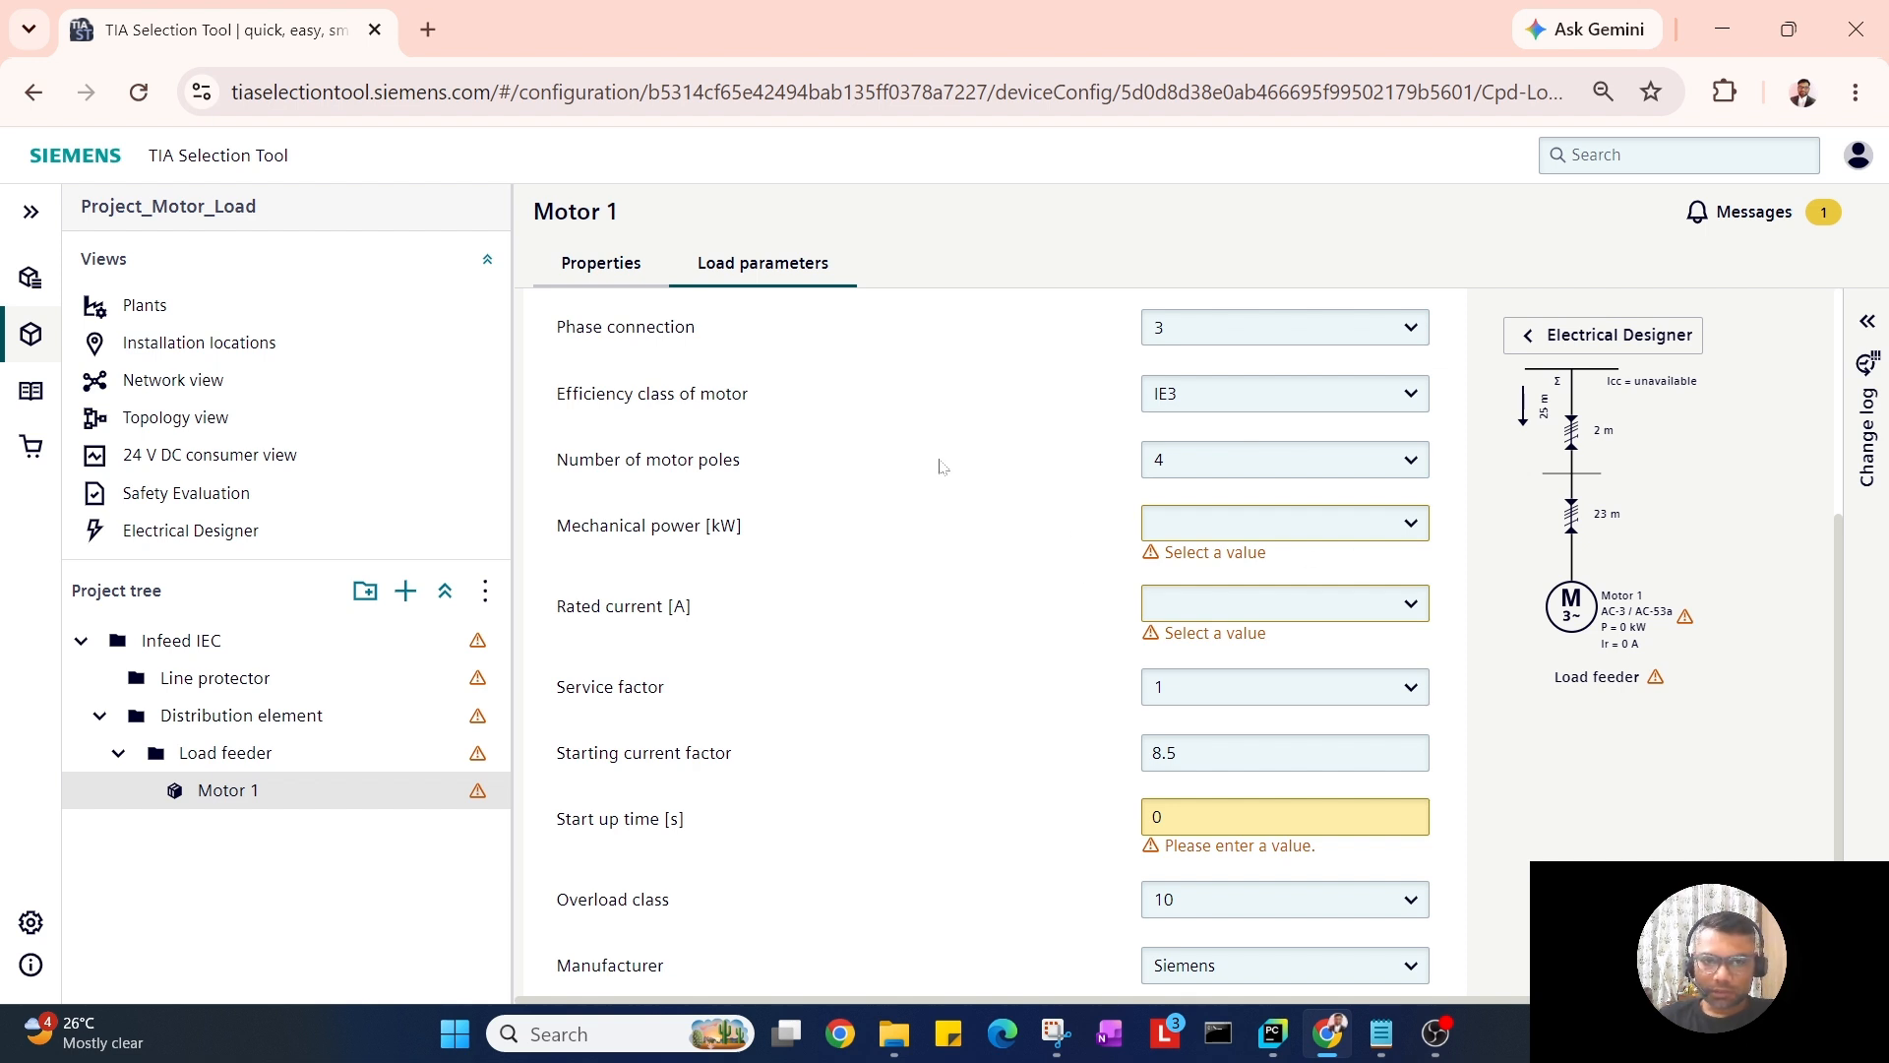
{"action": "left_click", "coordinate": [1404, 530]}
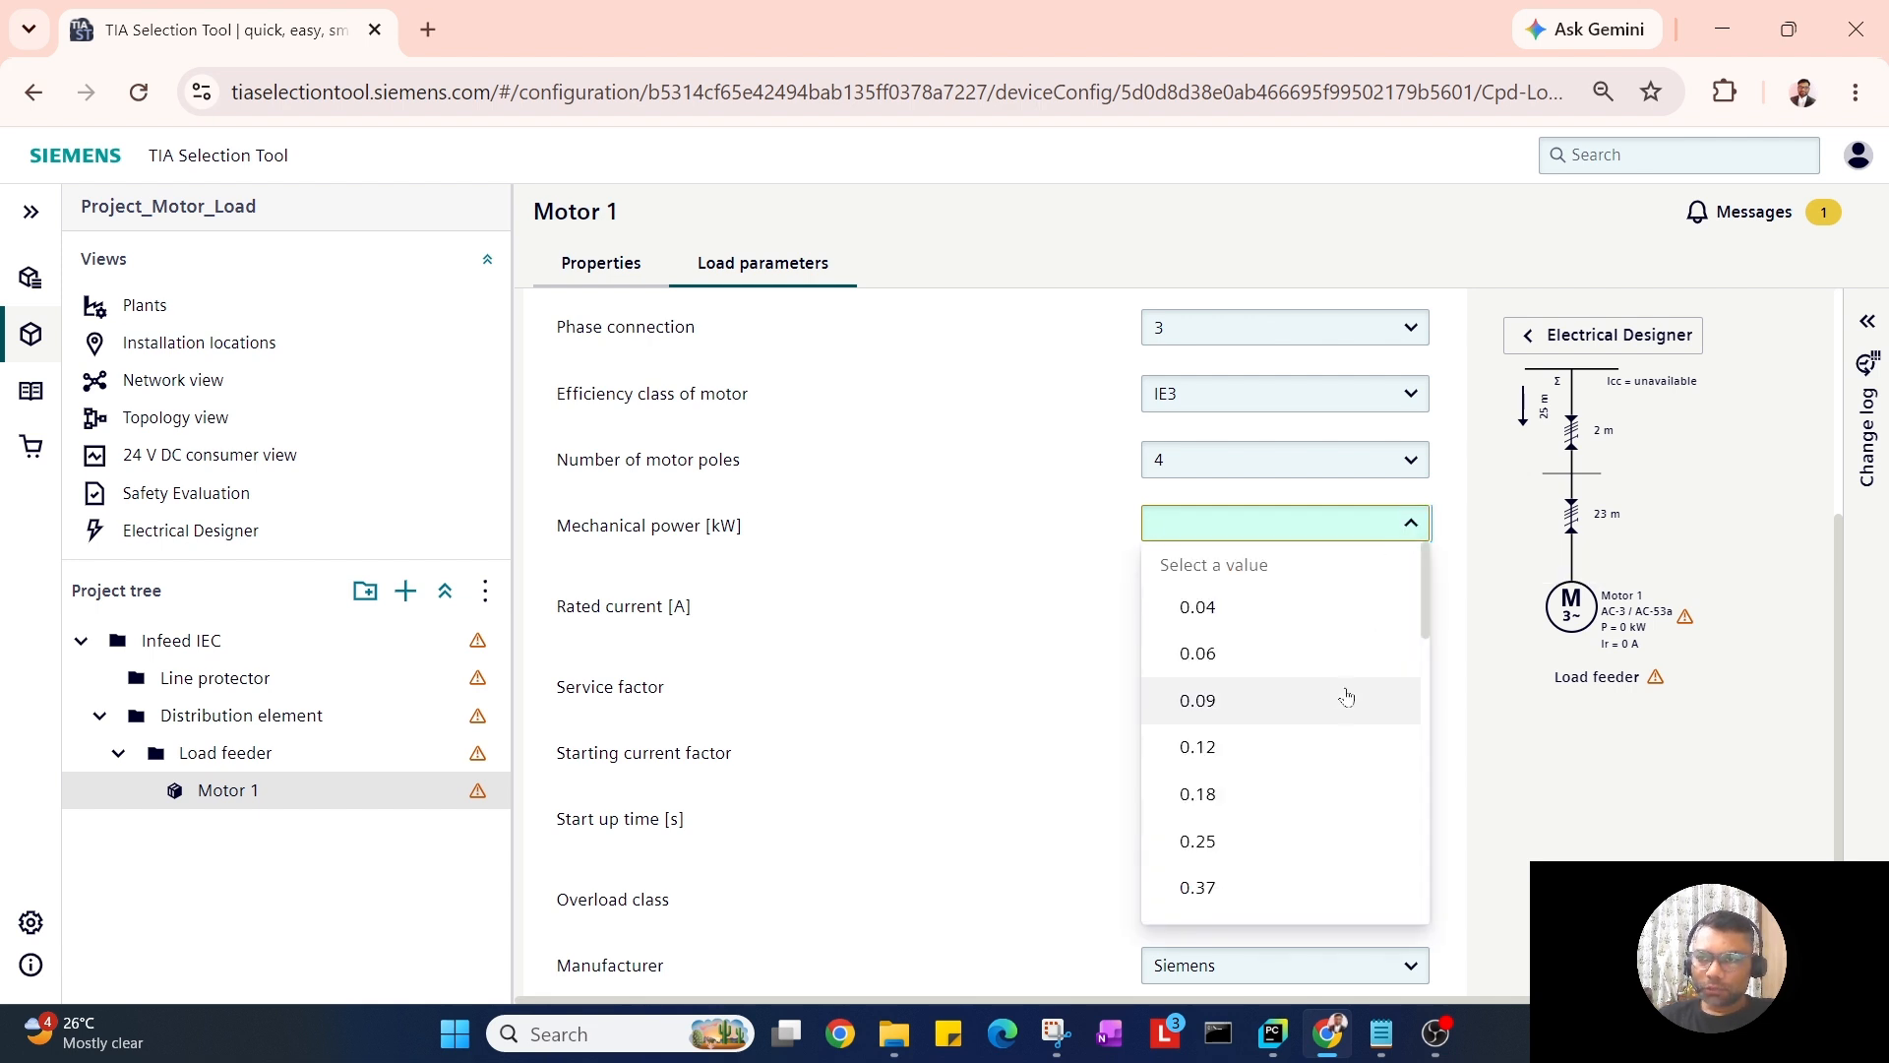
{"action": "scroll", "coordinate": [1328, 723], "scroll_direction": "down", "scroll_amount": 10}
{"action": "scroll", "coordinate": [1309, 778], "scroll_direction": "down", "scroll_amount": 3}
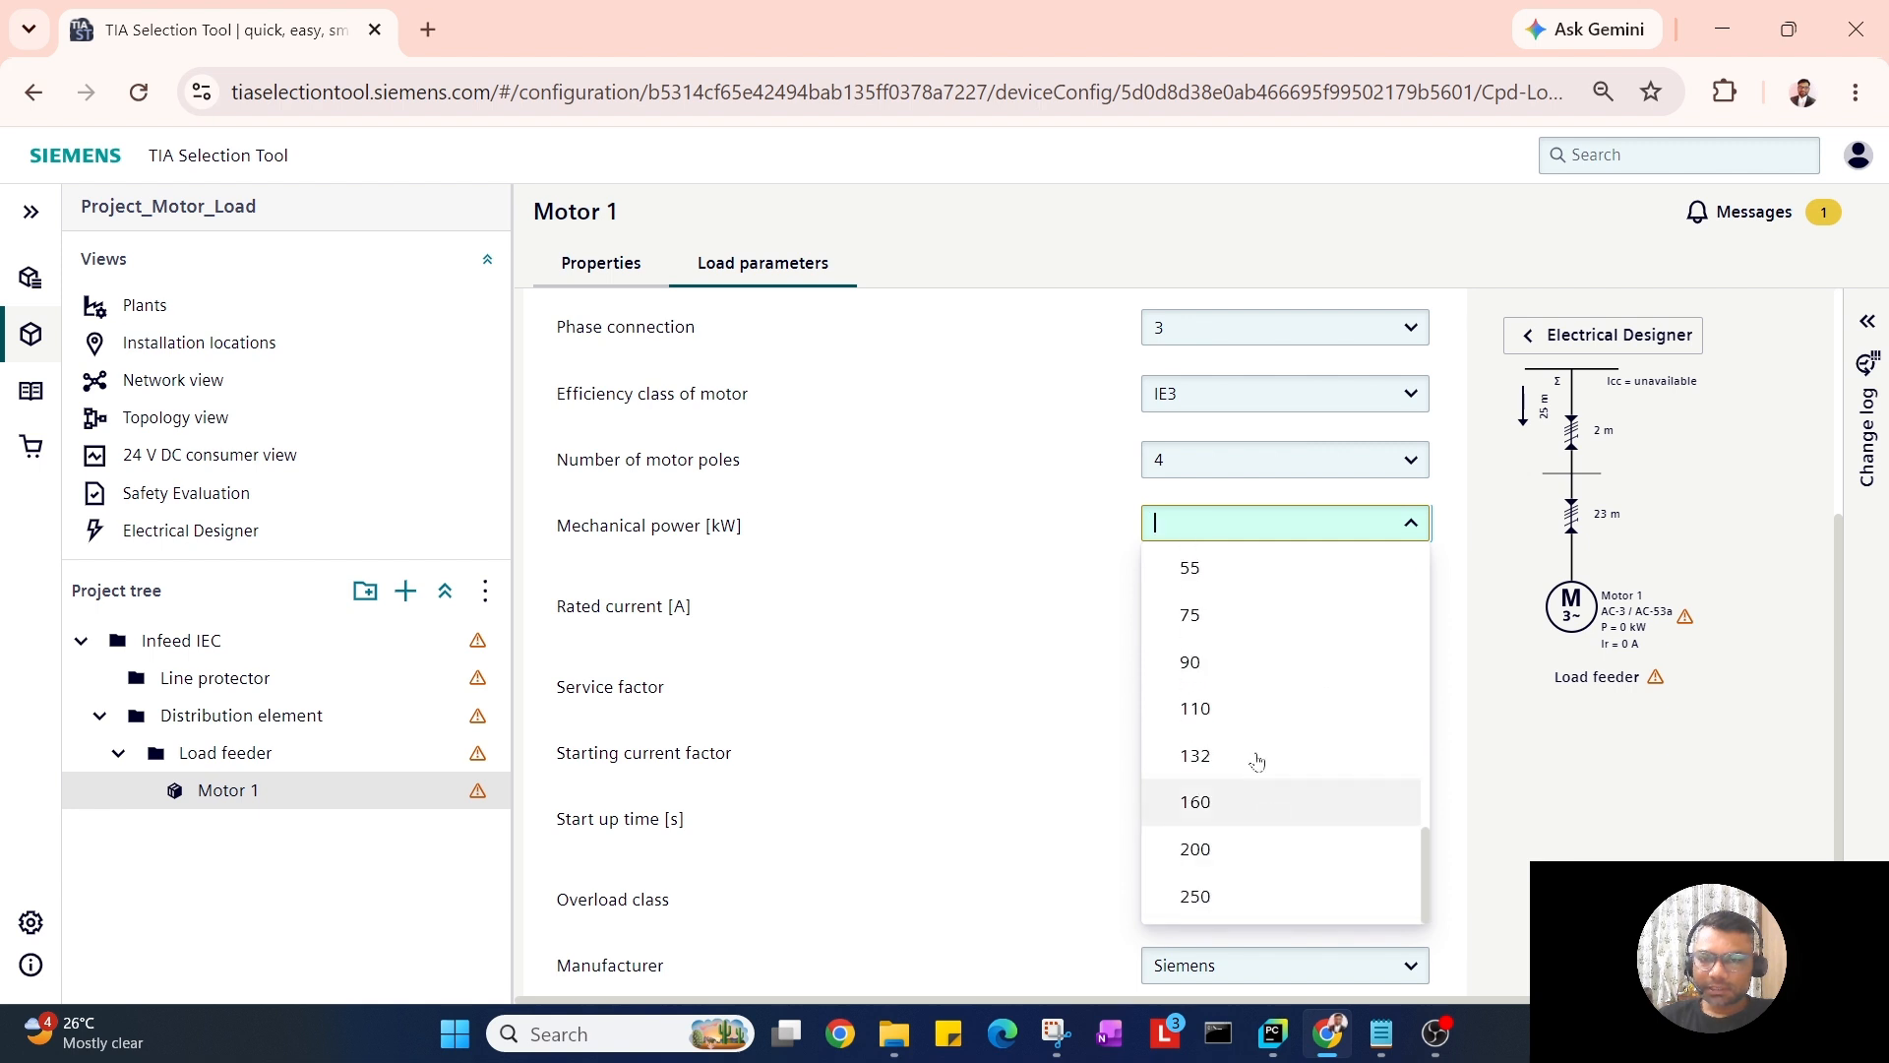
{"action": "scroll", "coordinate": [1275, 817], "scroll_direction": "up", "scroll_amount": 10}
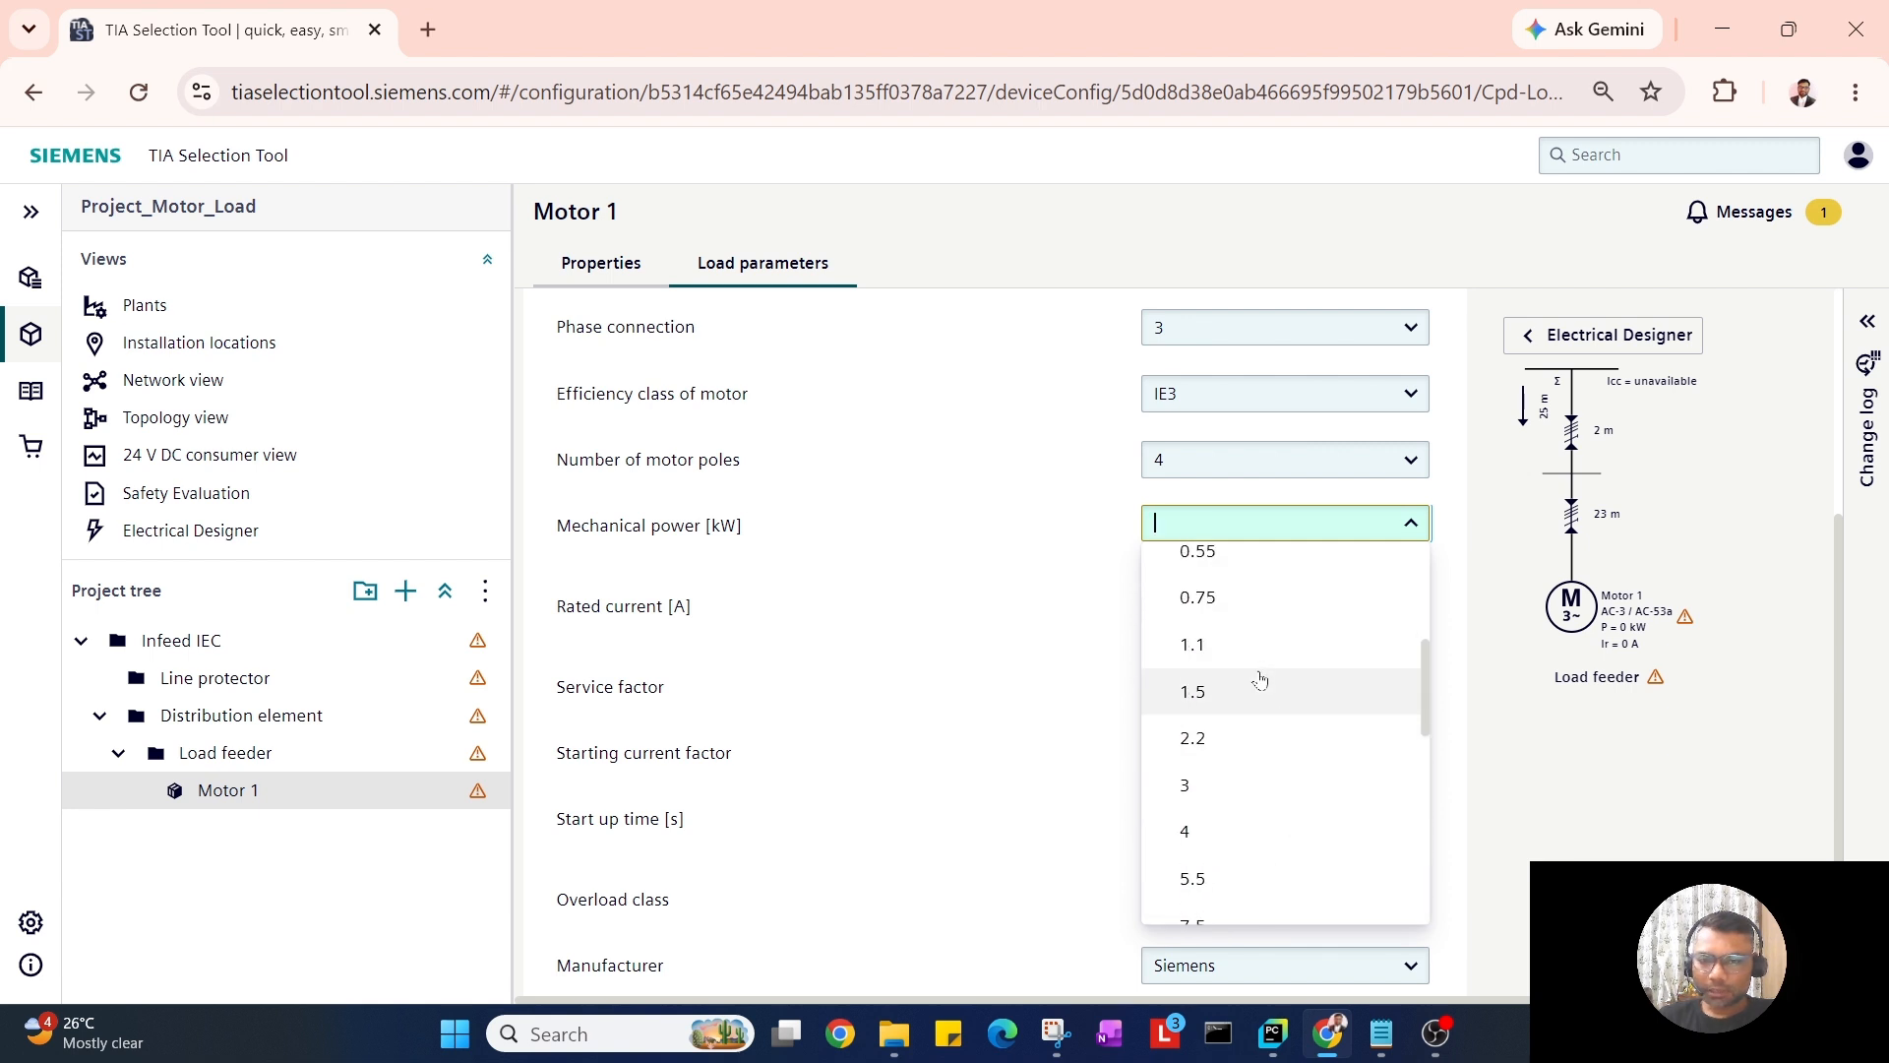
{"action": "scroll", "coordinate": [1256, 686], "scroll_direction": "down", "scroll_amount": 3}
{"action": "left_click", "coordinate": [1265, 608]}
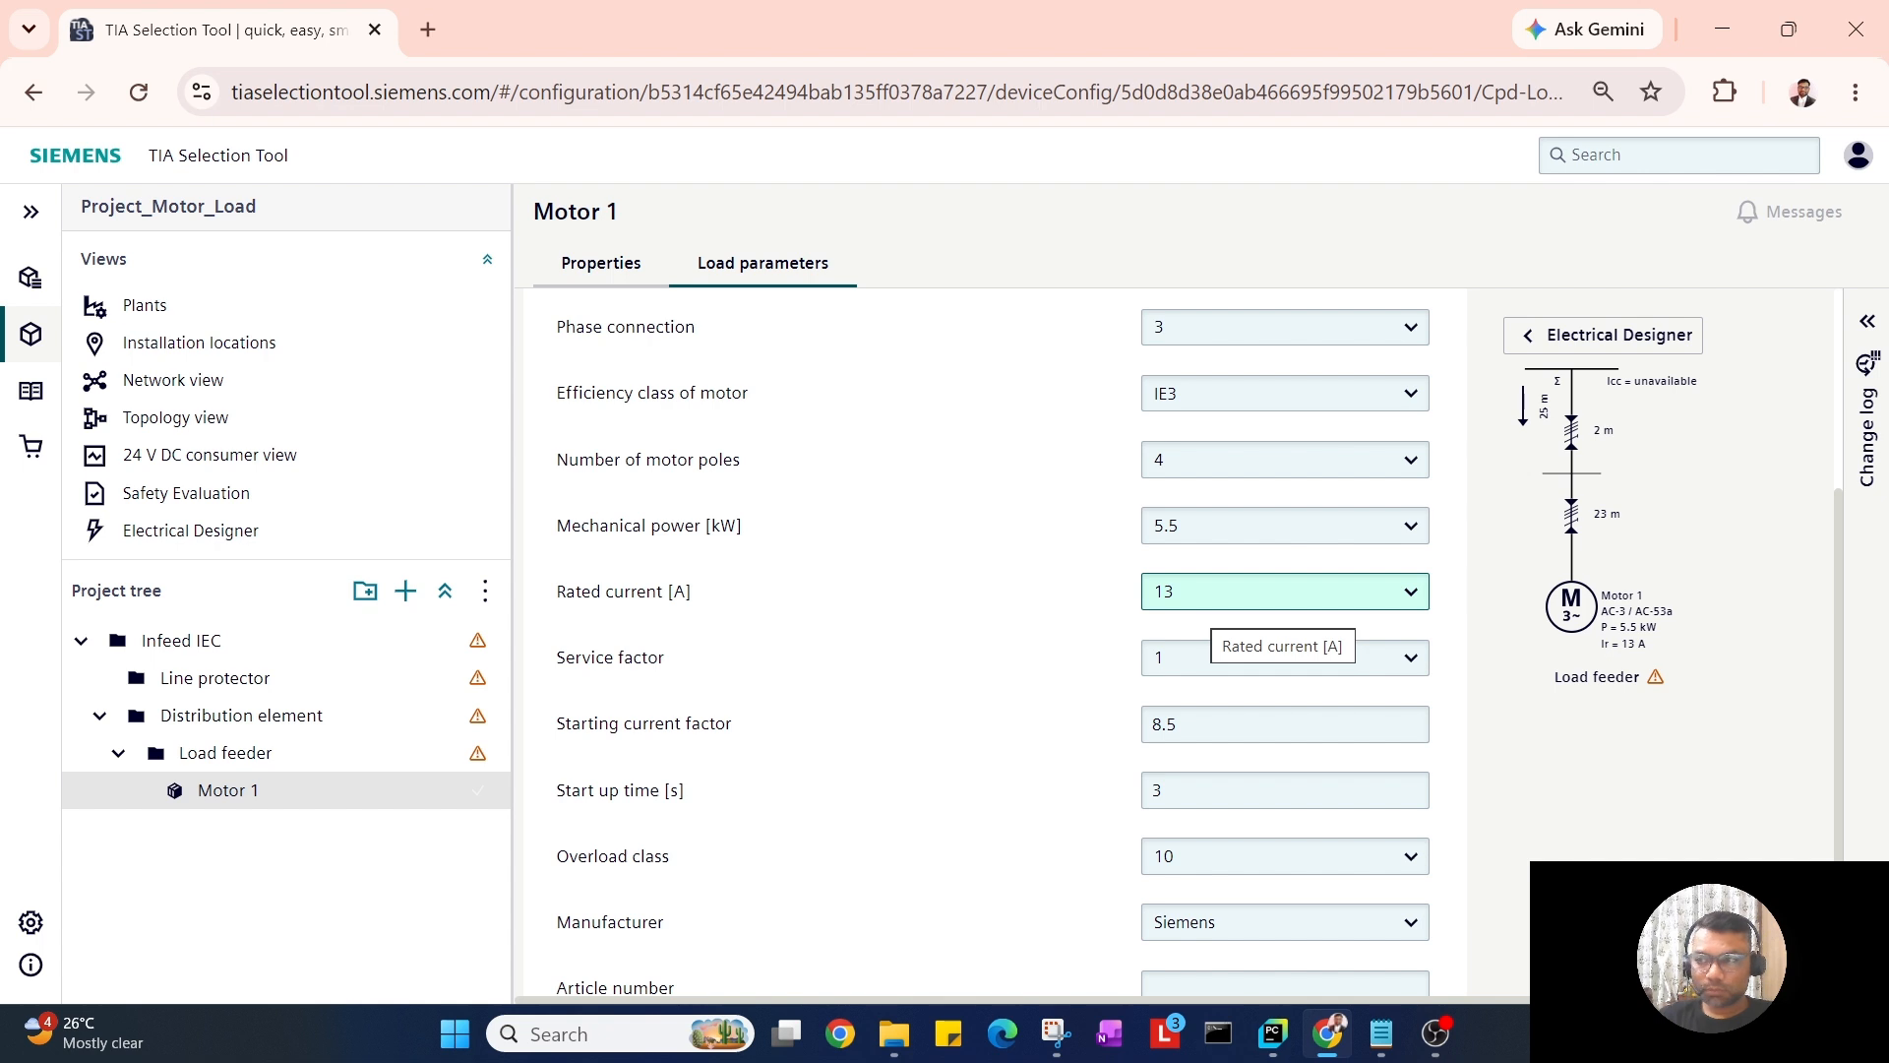
Enter a custom rated current of 31.75 A for Motor 1.
{"action": "left_click", "coordinate": [1279, 592]}
{"action": "key", "text": "ctrl+a"}
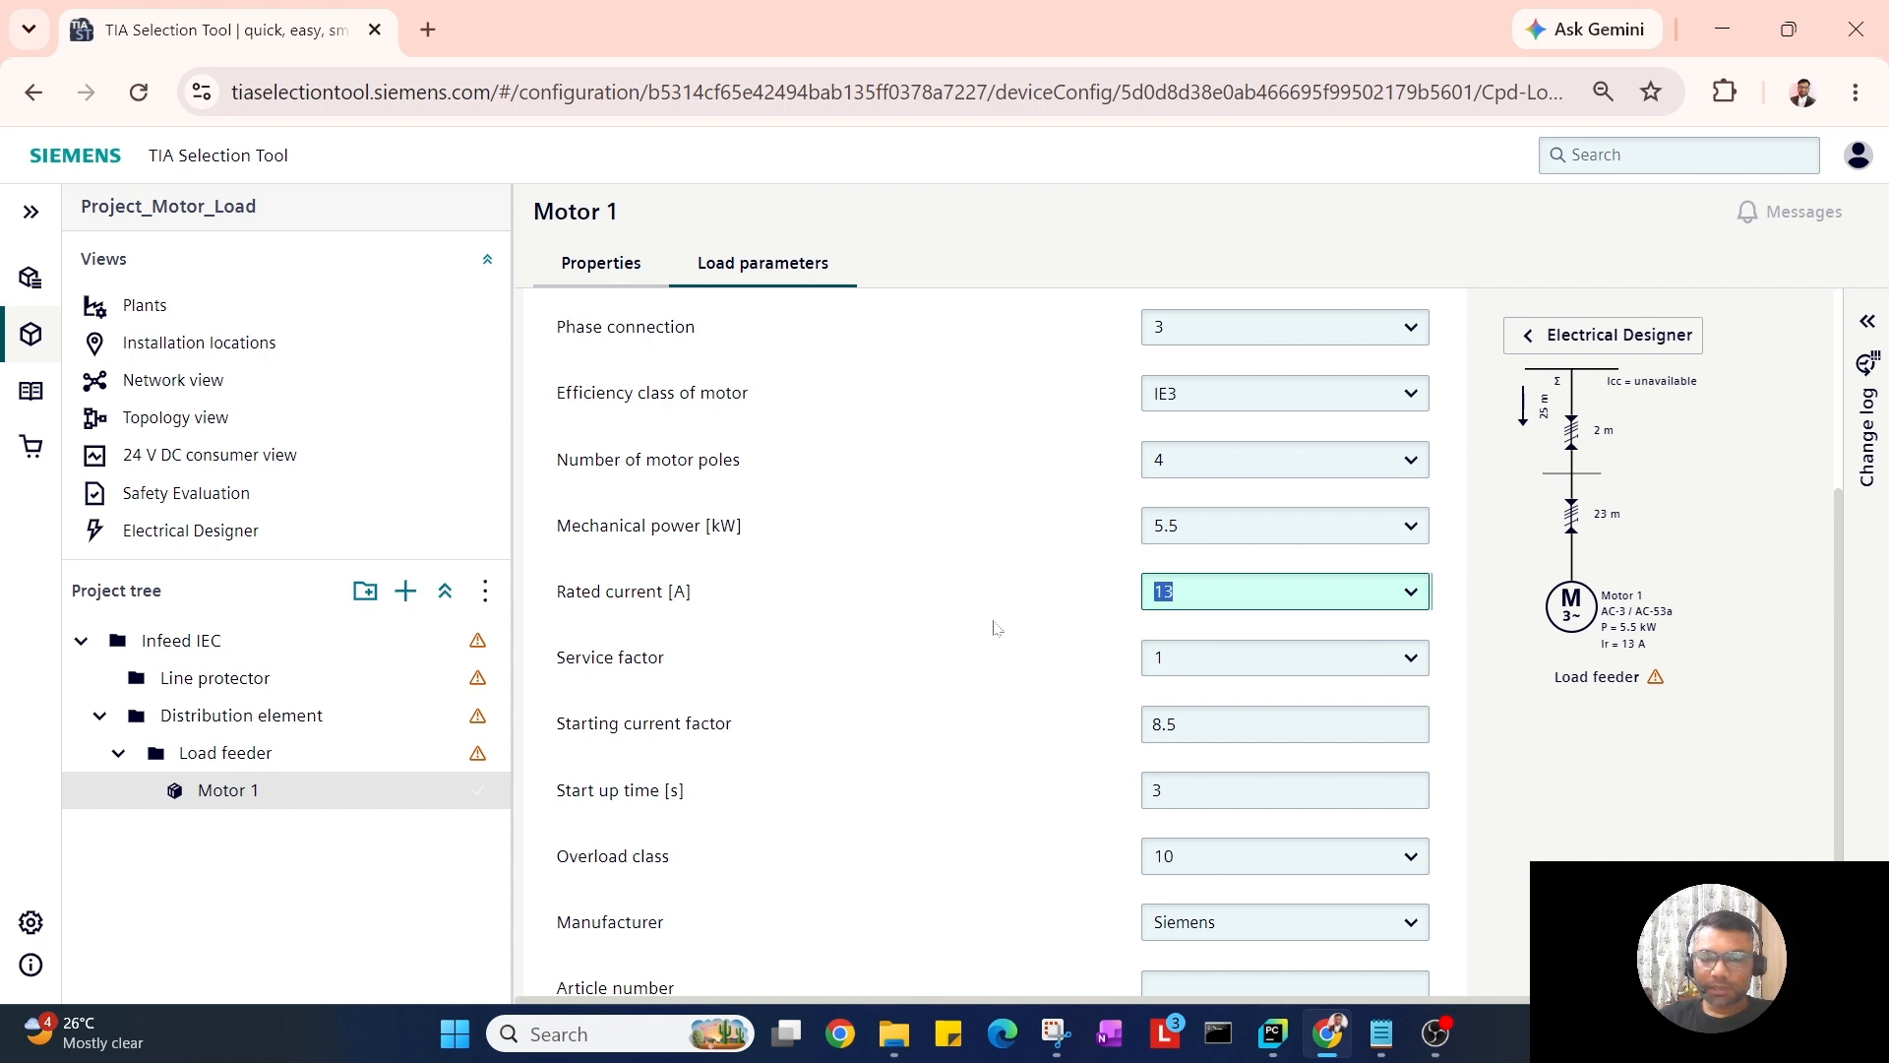
{"action": "type", "text": "3"}
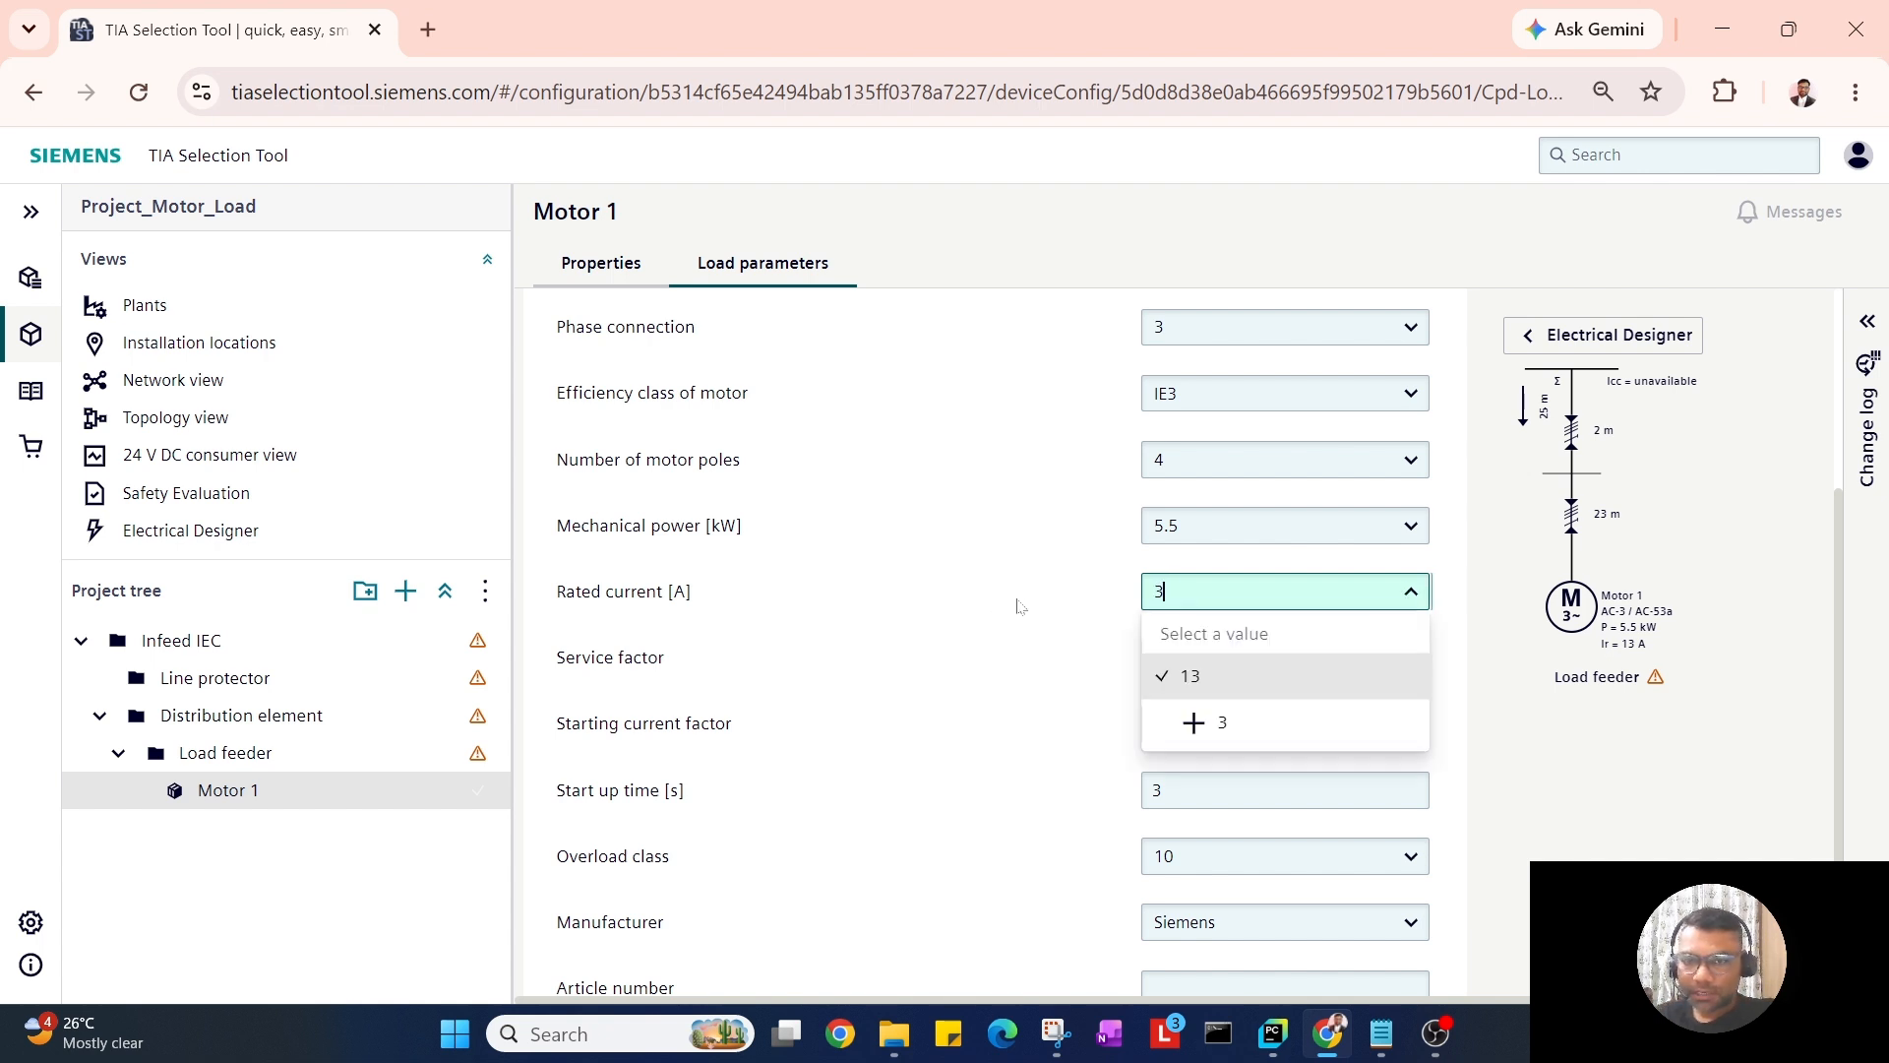
{"action": "type", "text": "1.75"}
{"action": "key", "text": "Return"}
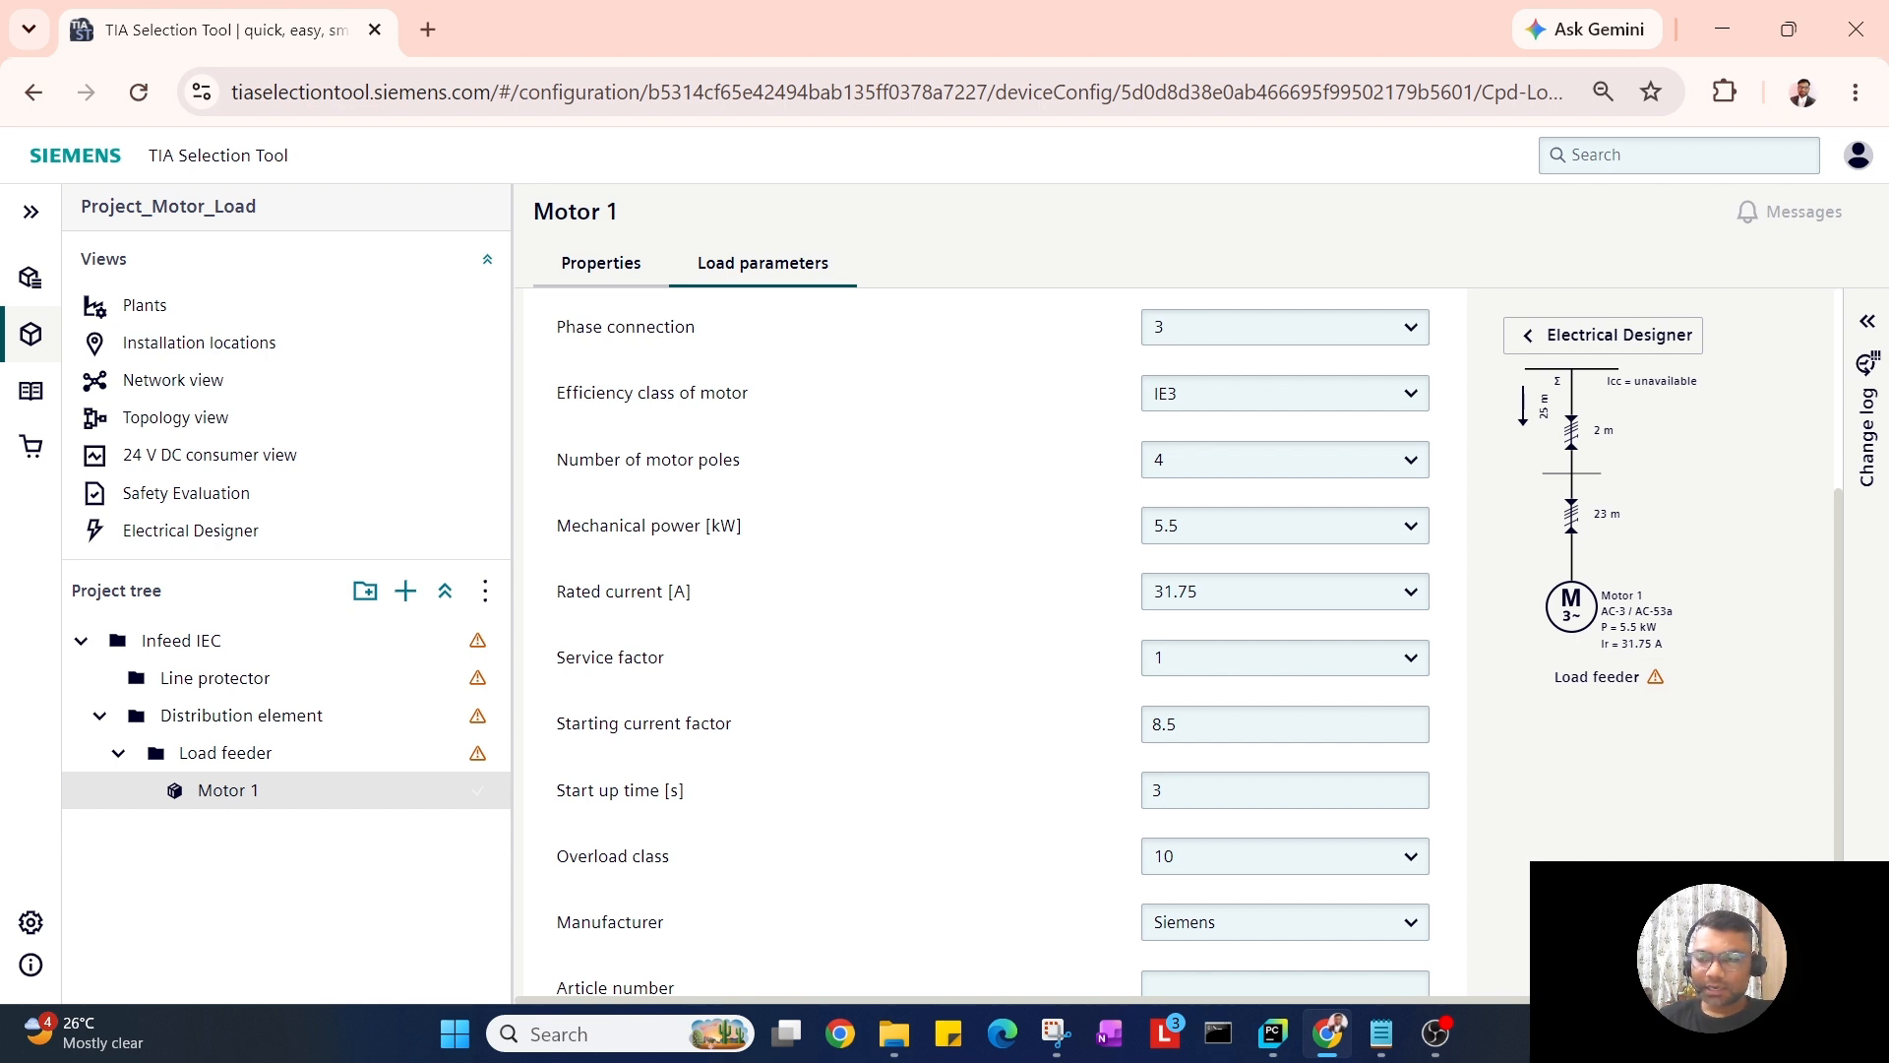
Change Motor 1's mechanical power to 1.1 kW.
{"action": "left_click", "coordinate": [1280, 527]}
{"action": "scroll", "coordinate": [1267, 733], "scroll_direction": "down", "scroll_amount": 2}
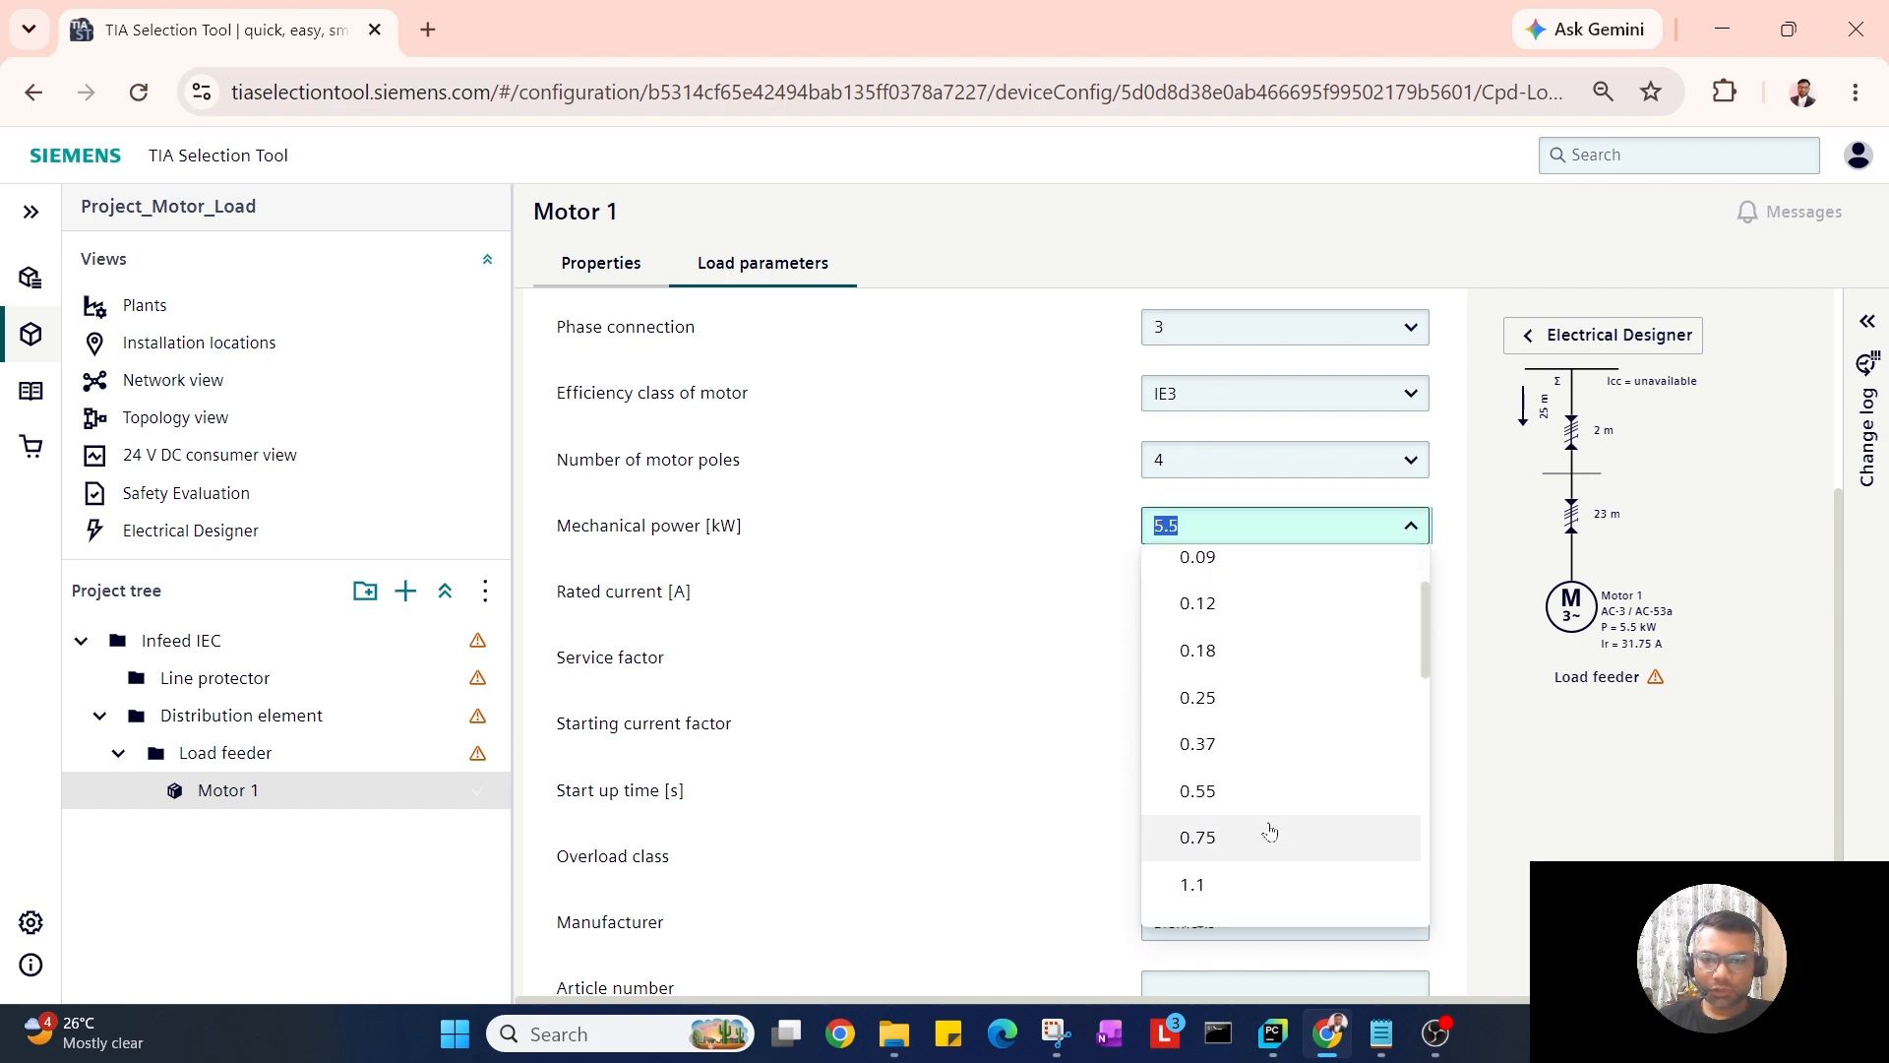
{"action": "scroll", "coordinate": [1267, 748], "scroll_direction": "down", "scroll_amount": 2}
{"action": "left_click", "coordinate": [1268, 757]}
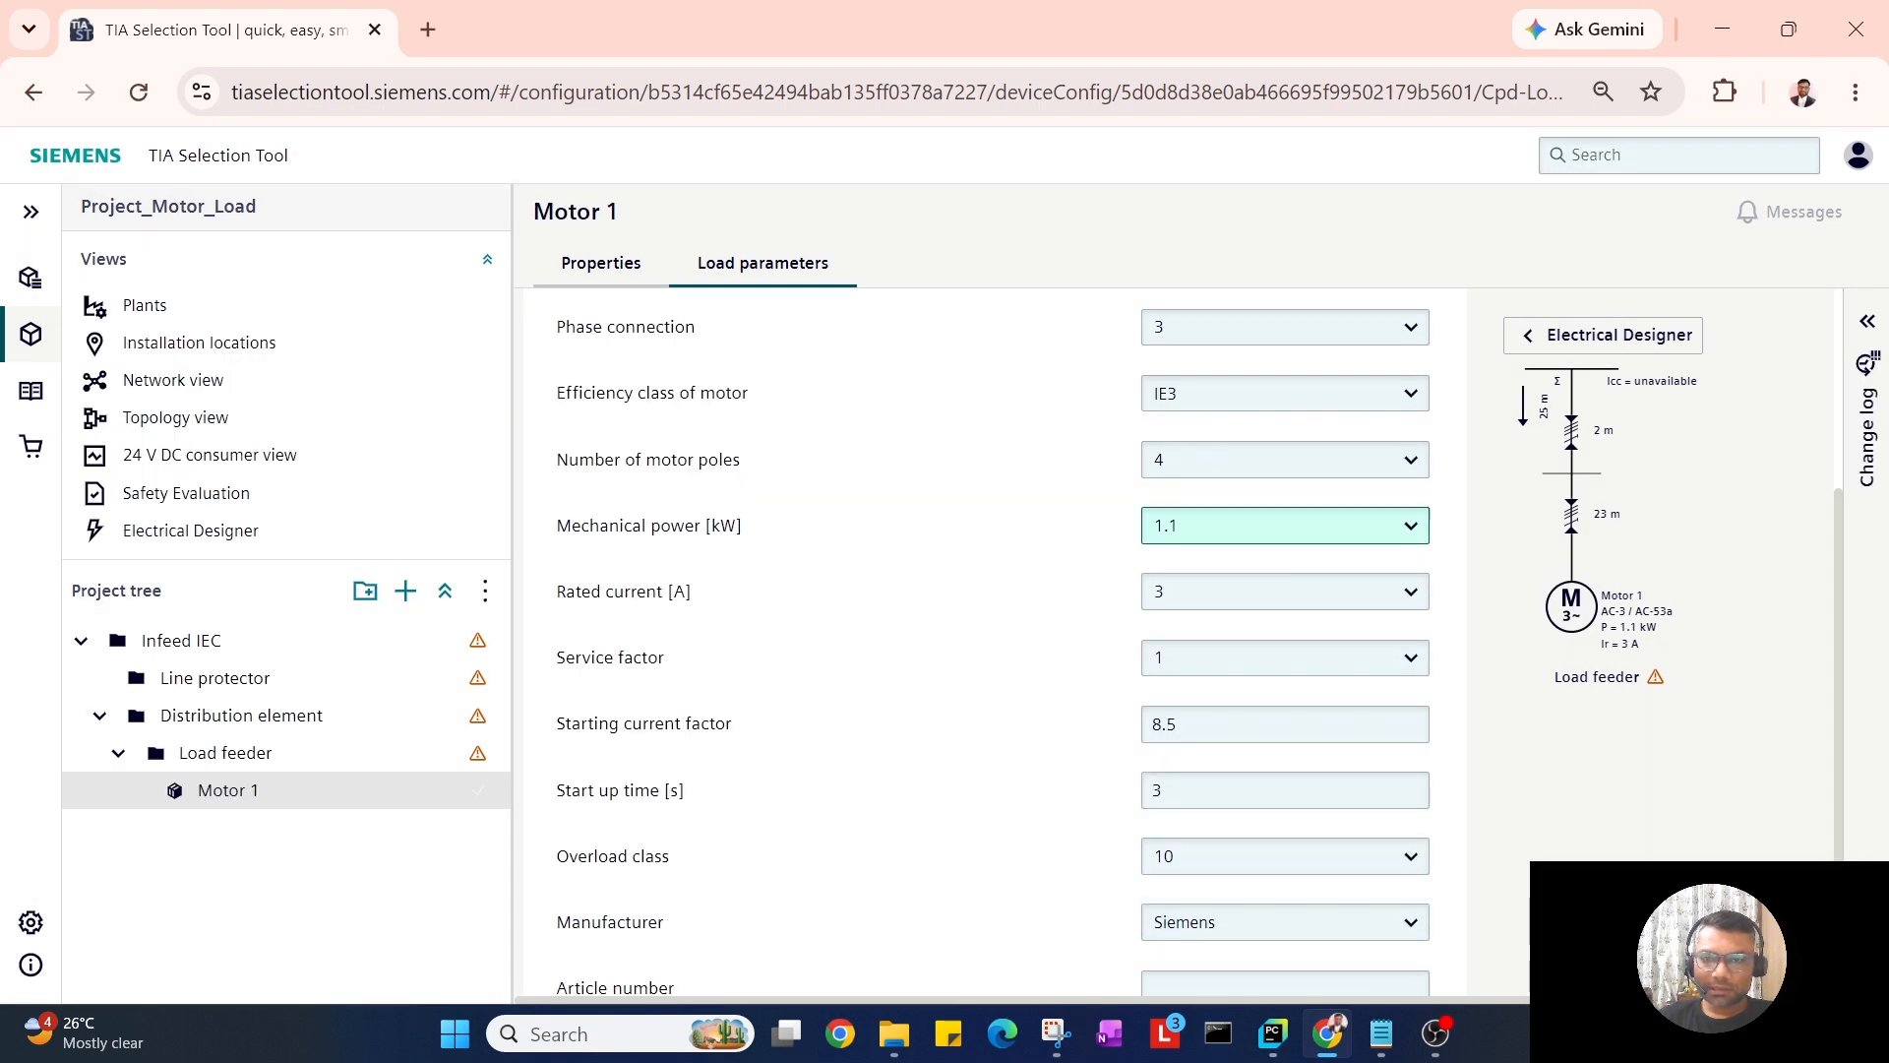
Set Motor 1's mechanical power back to 5.5 kW.
{"action": "left_click", "coordinate": [1279, 526]}
{"action": "scroll", "coordinate": [1268, 768], "scroll_direction": "down", "scroll_amount": 4}
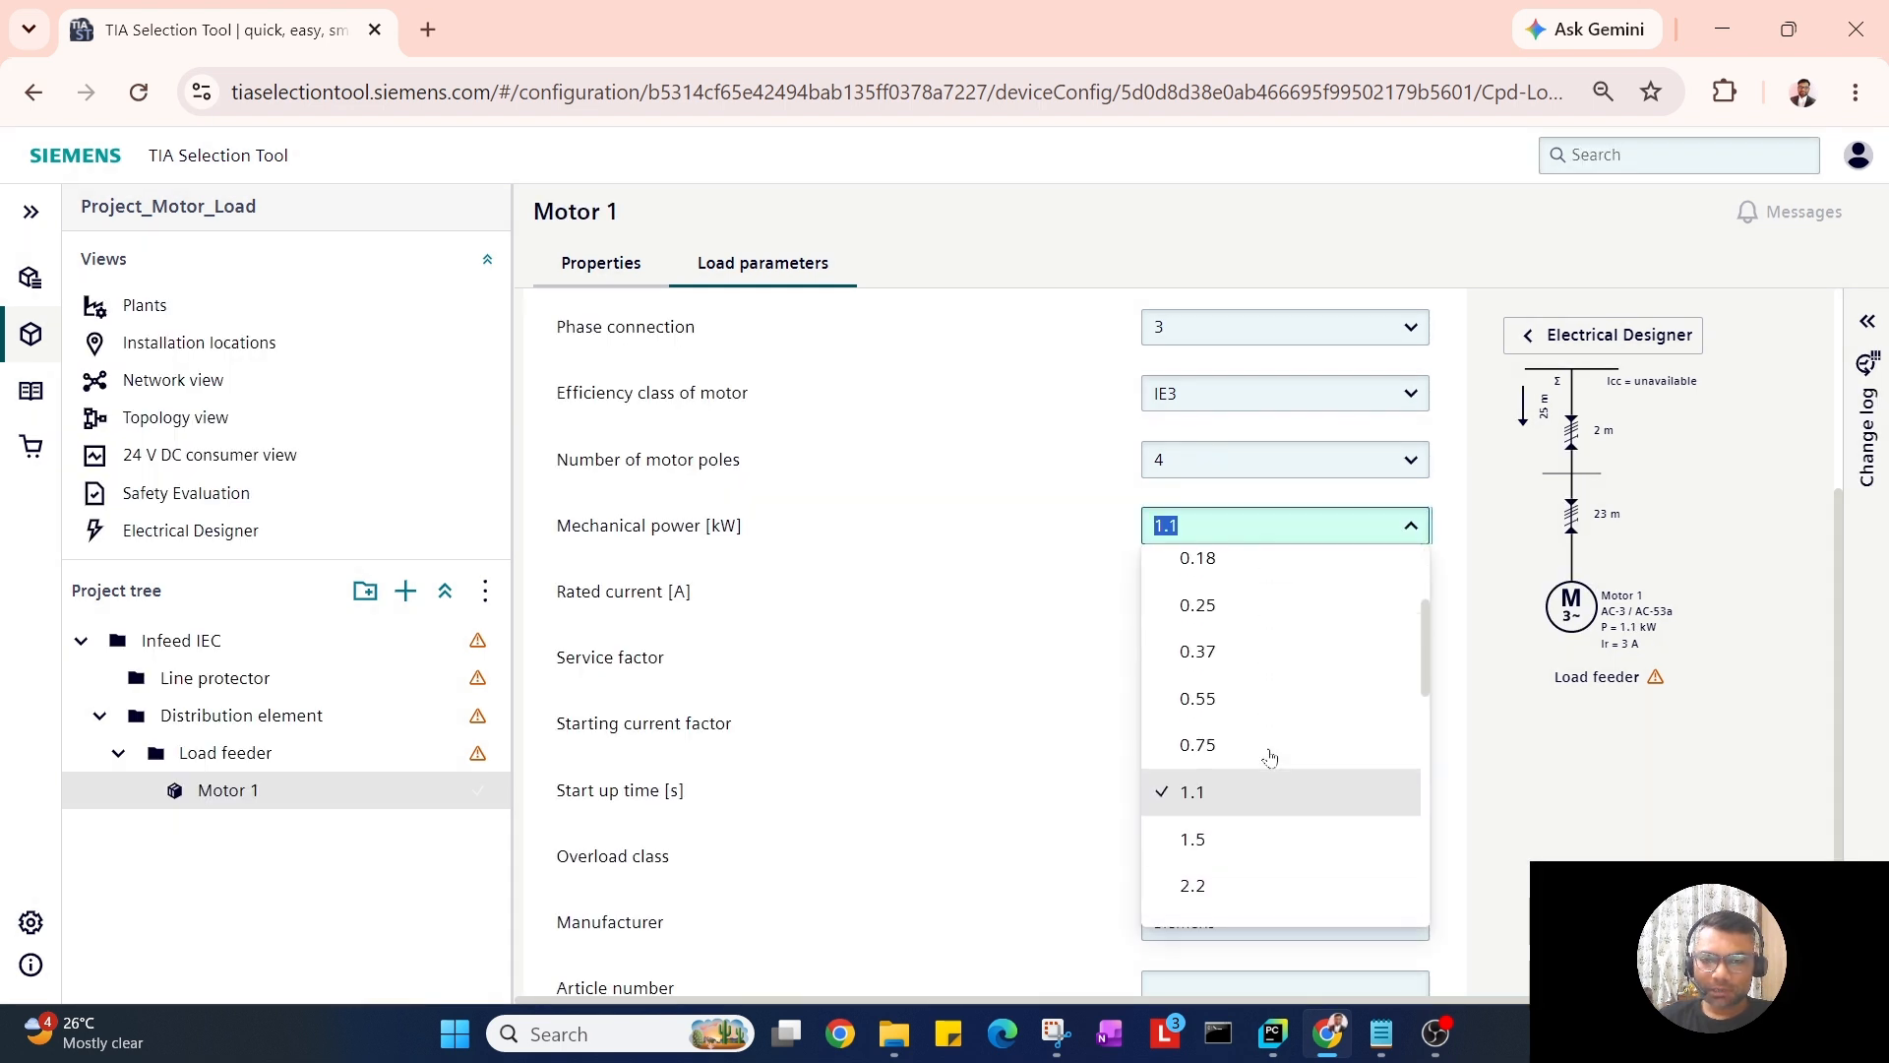
{"action": "left_click", "coordinate": [1267, 829]}
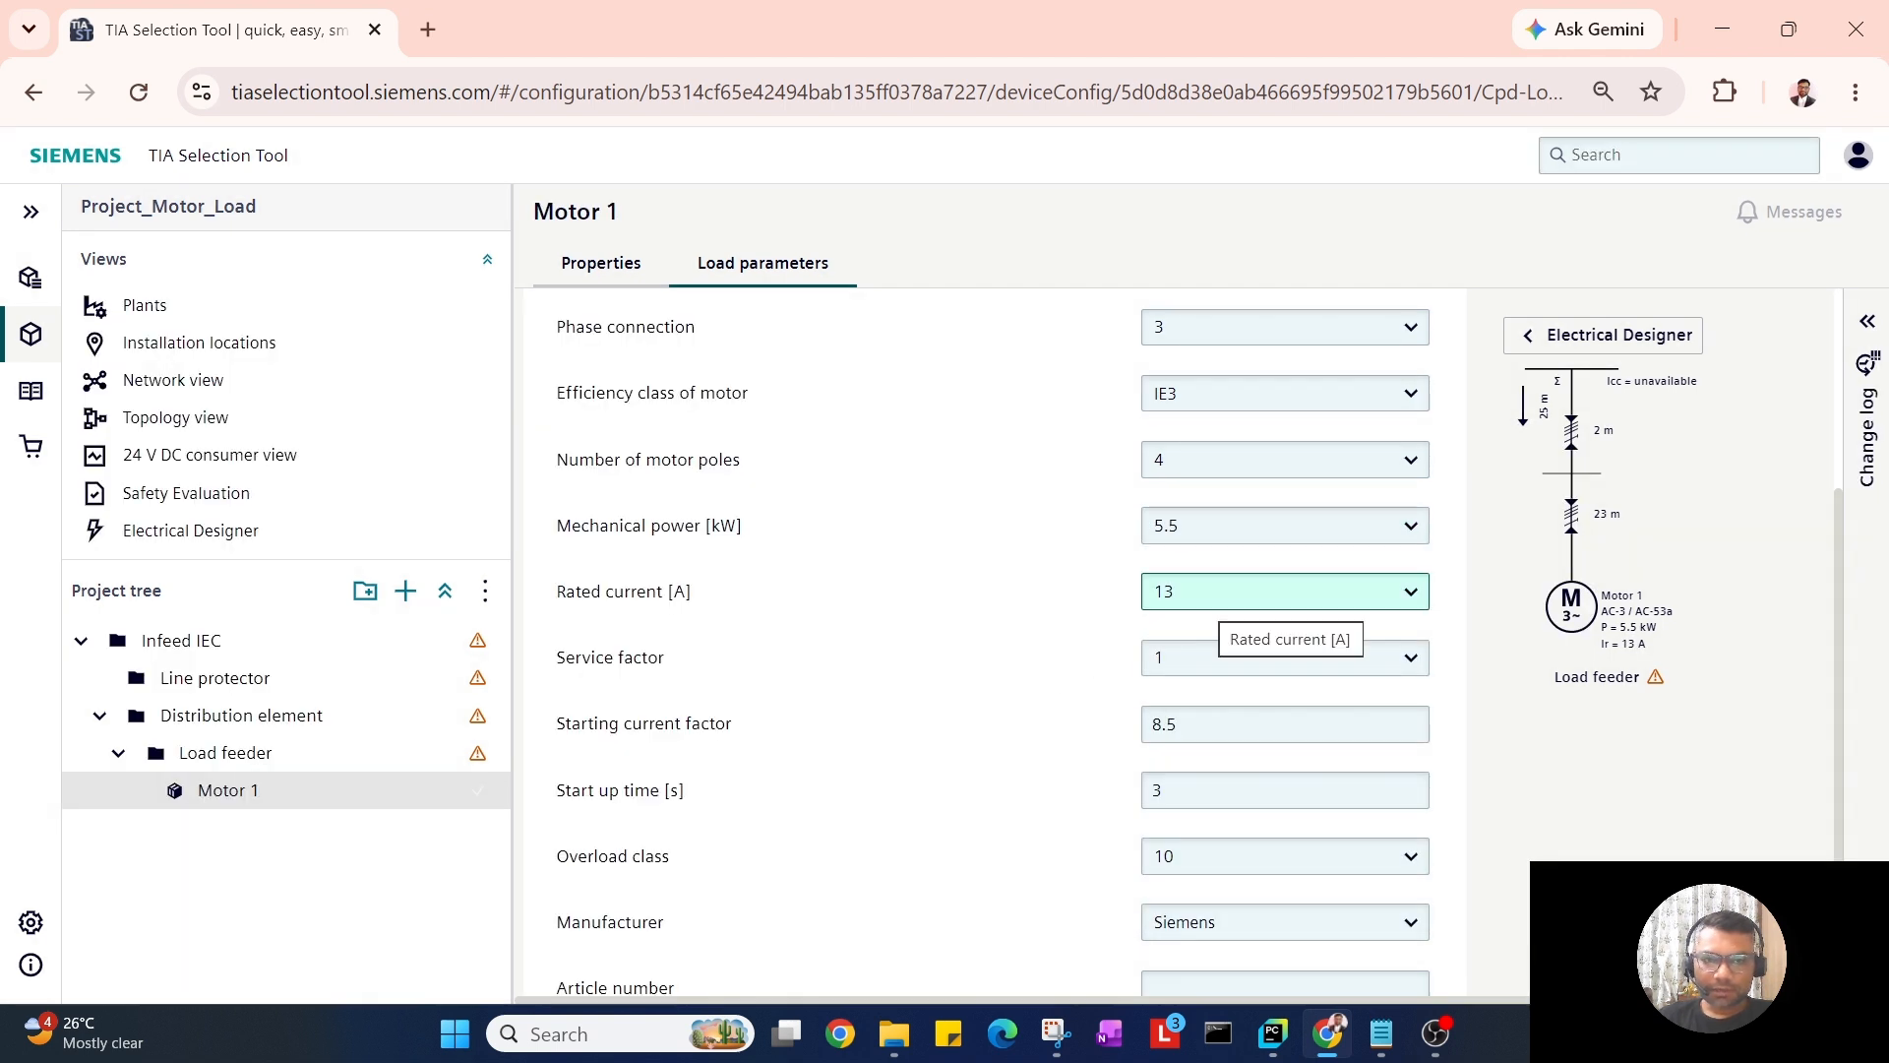
Set the motor's service factor to 1.15.
{"action": "scroll", "coordinate": [742, 696], "scroll_direction": "down", "scroll_amount": 2}
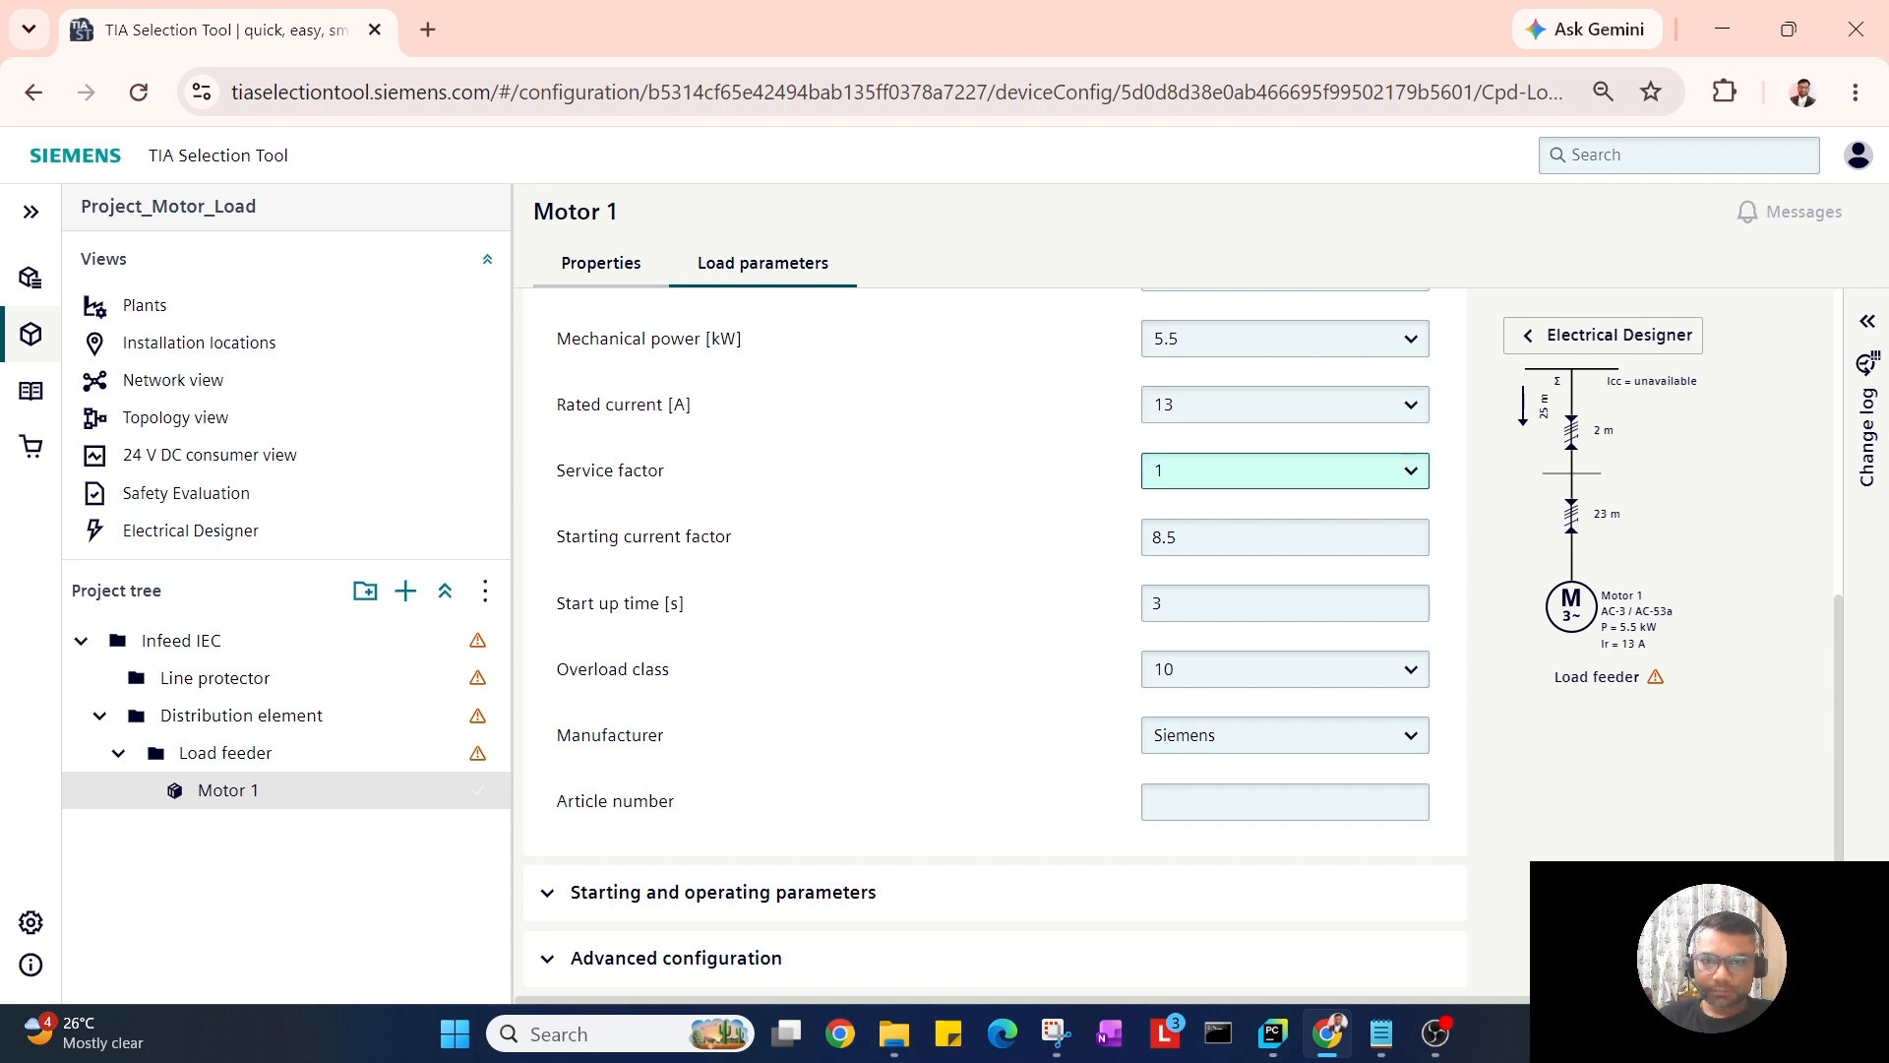
{"action": "left_click", "coordinate": [1259, 472]}
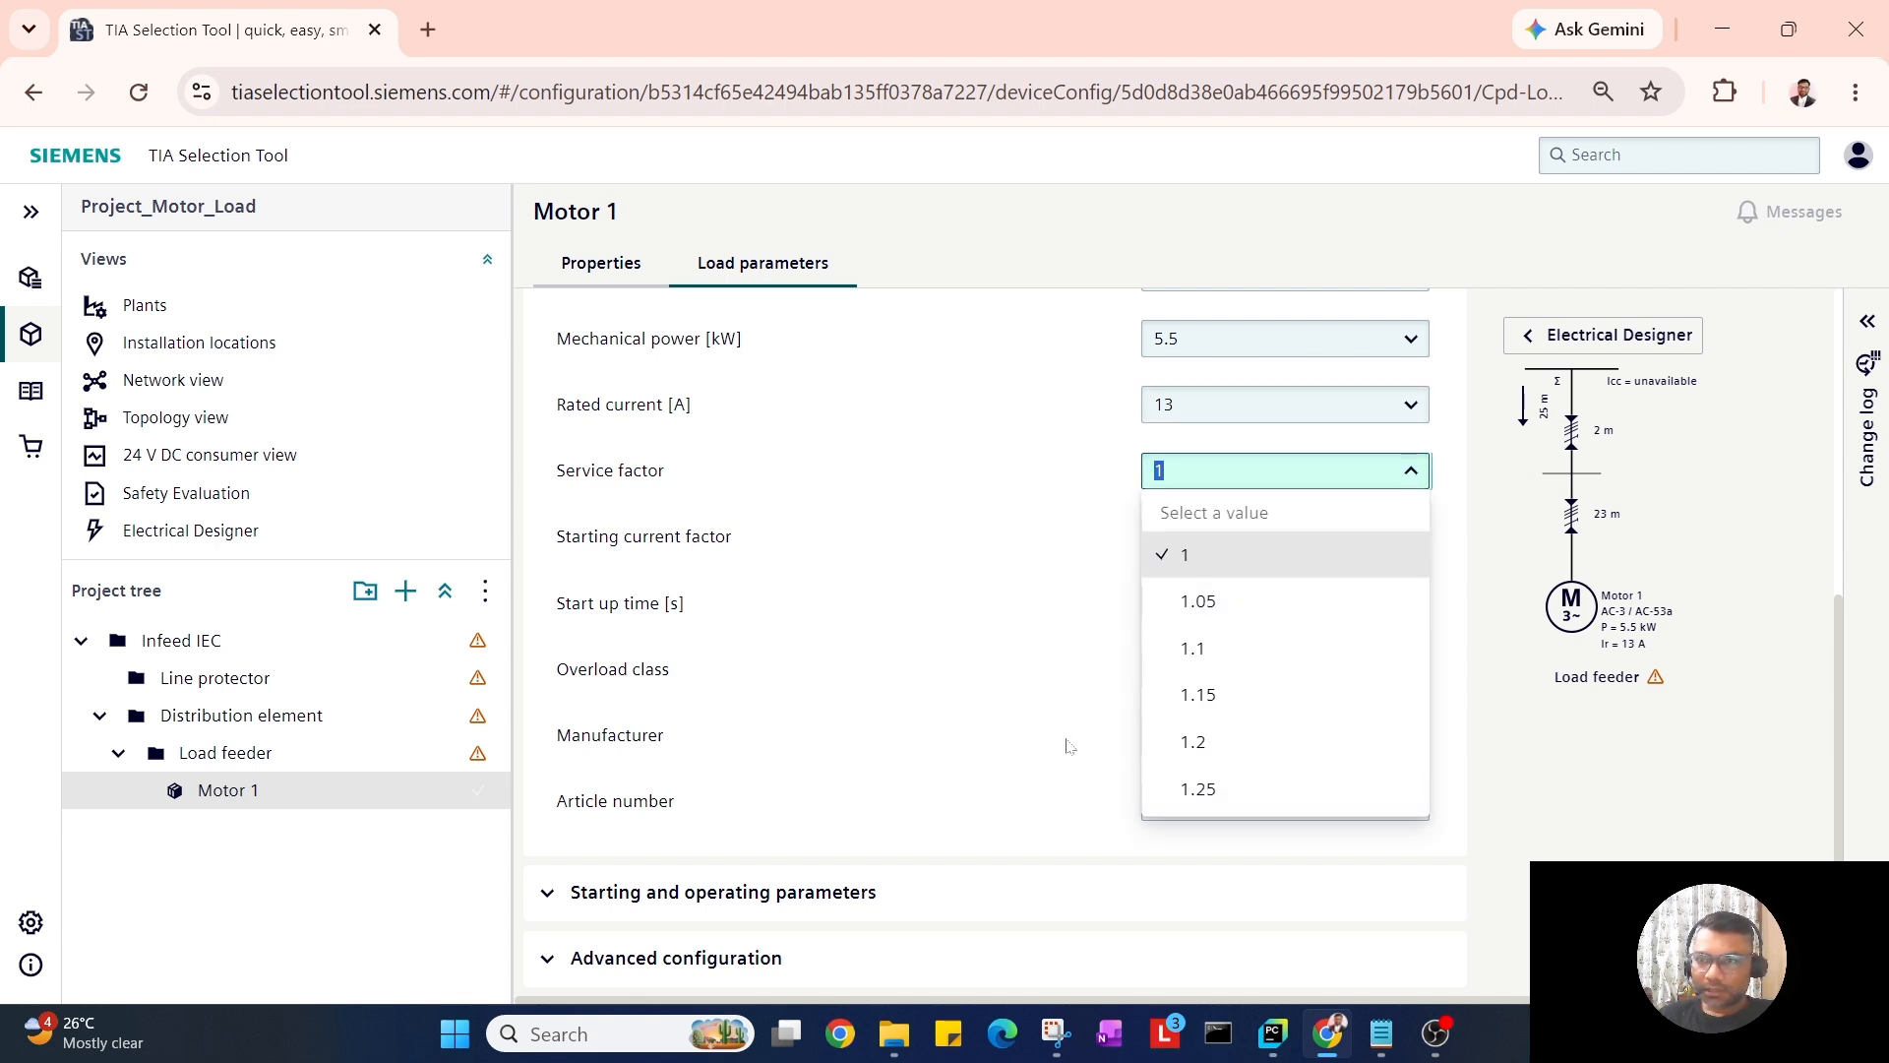
{"action": "left_click", "coordinate": [1223, 701]}
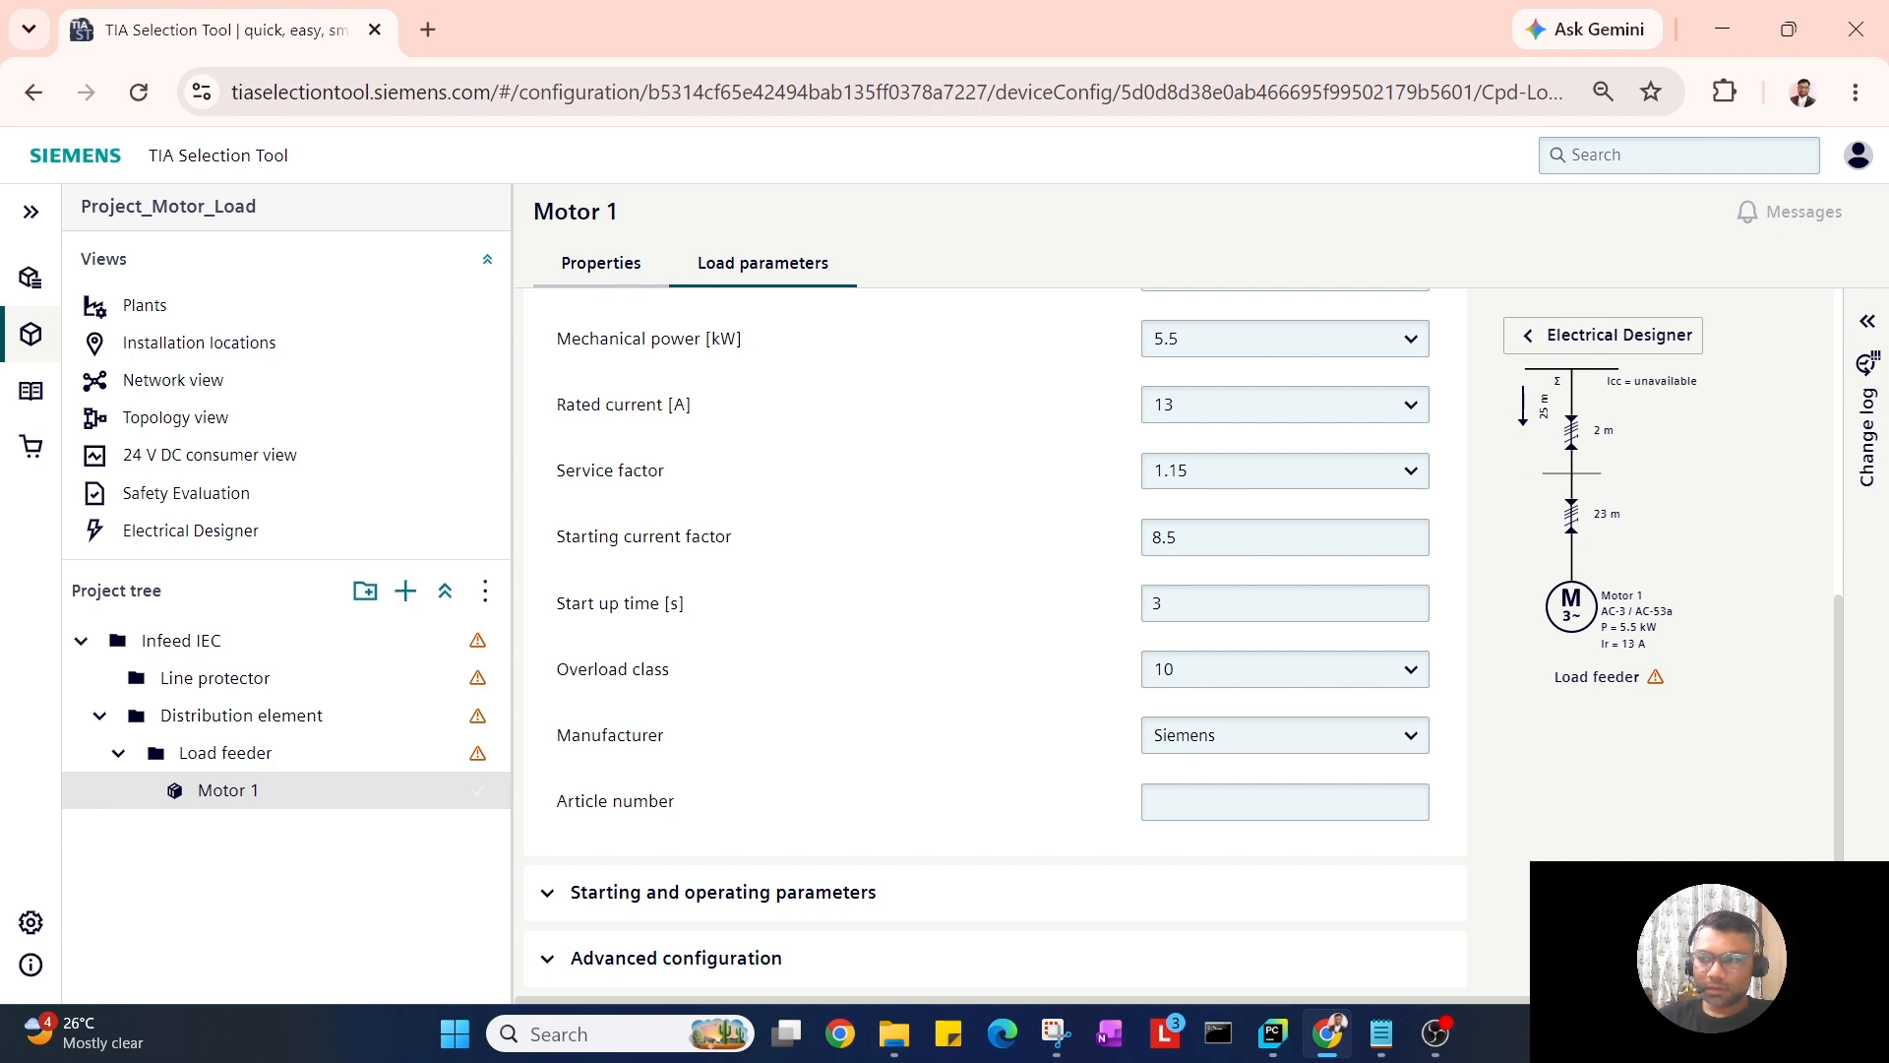
Try to set Motor 1's starting current factor to 4.
{"action": "left_click_drag", "start_coordinate": [1226, 539], "coordinate": [710, 540]}
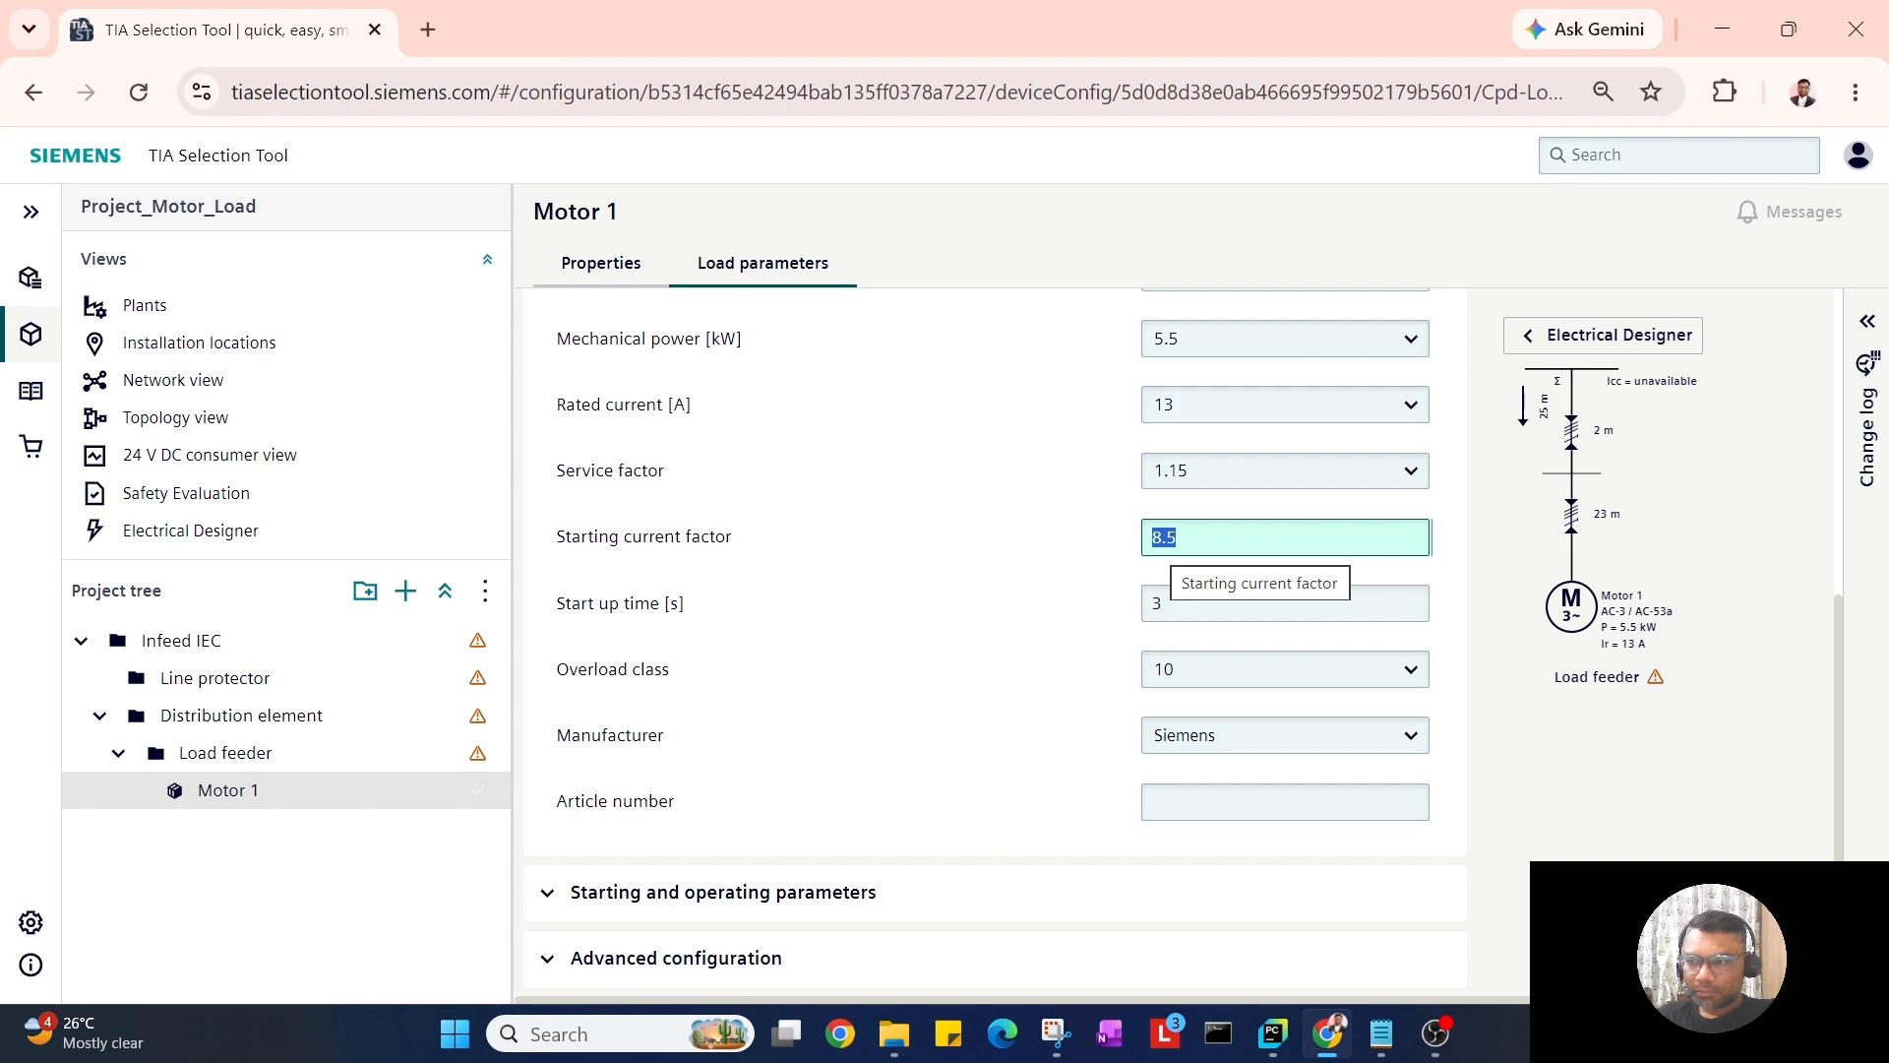
{"action": "type", "text": "5"}
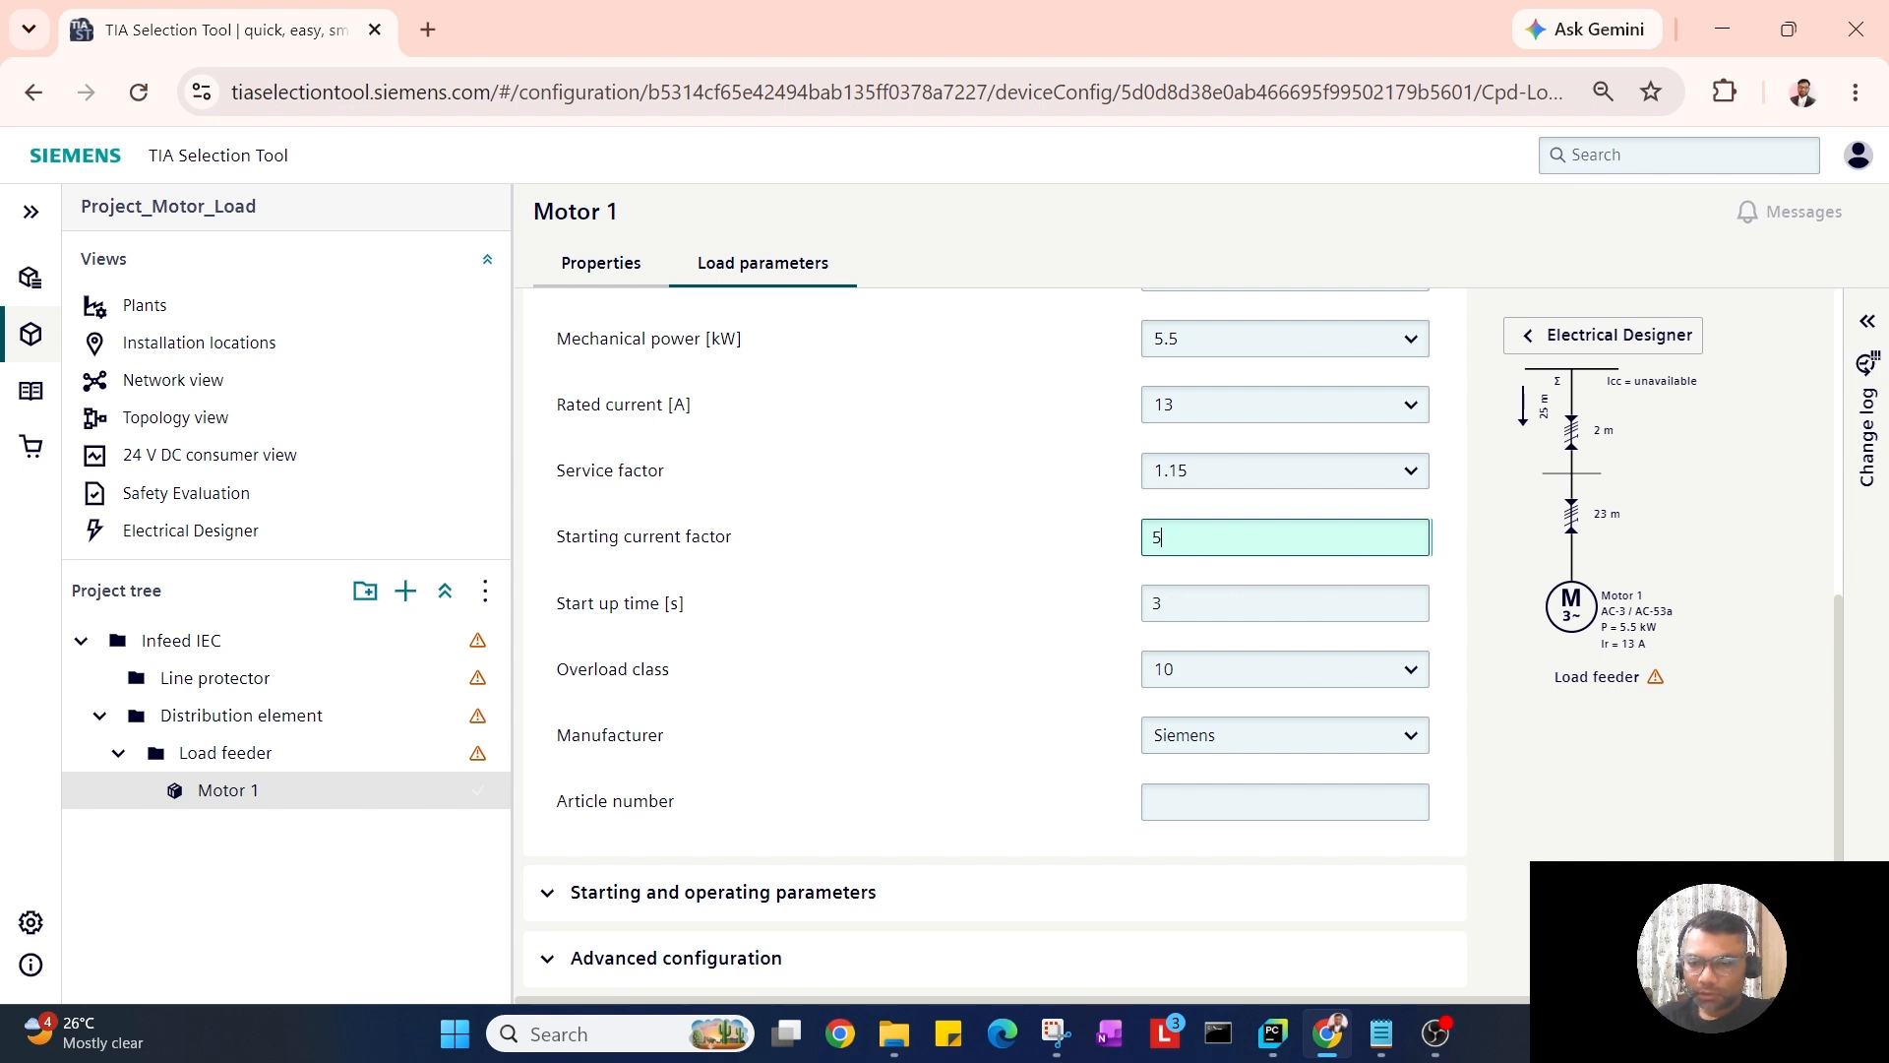
{"action": "key", "text": "BackSpace"}
{"action": "type", "text": "4"}
{"action": "key", "text": "Return"}
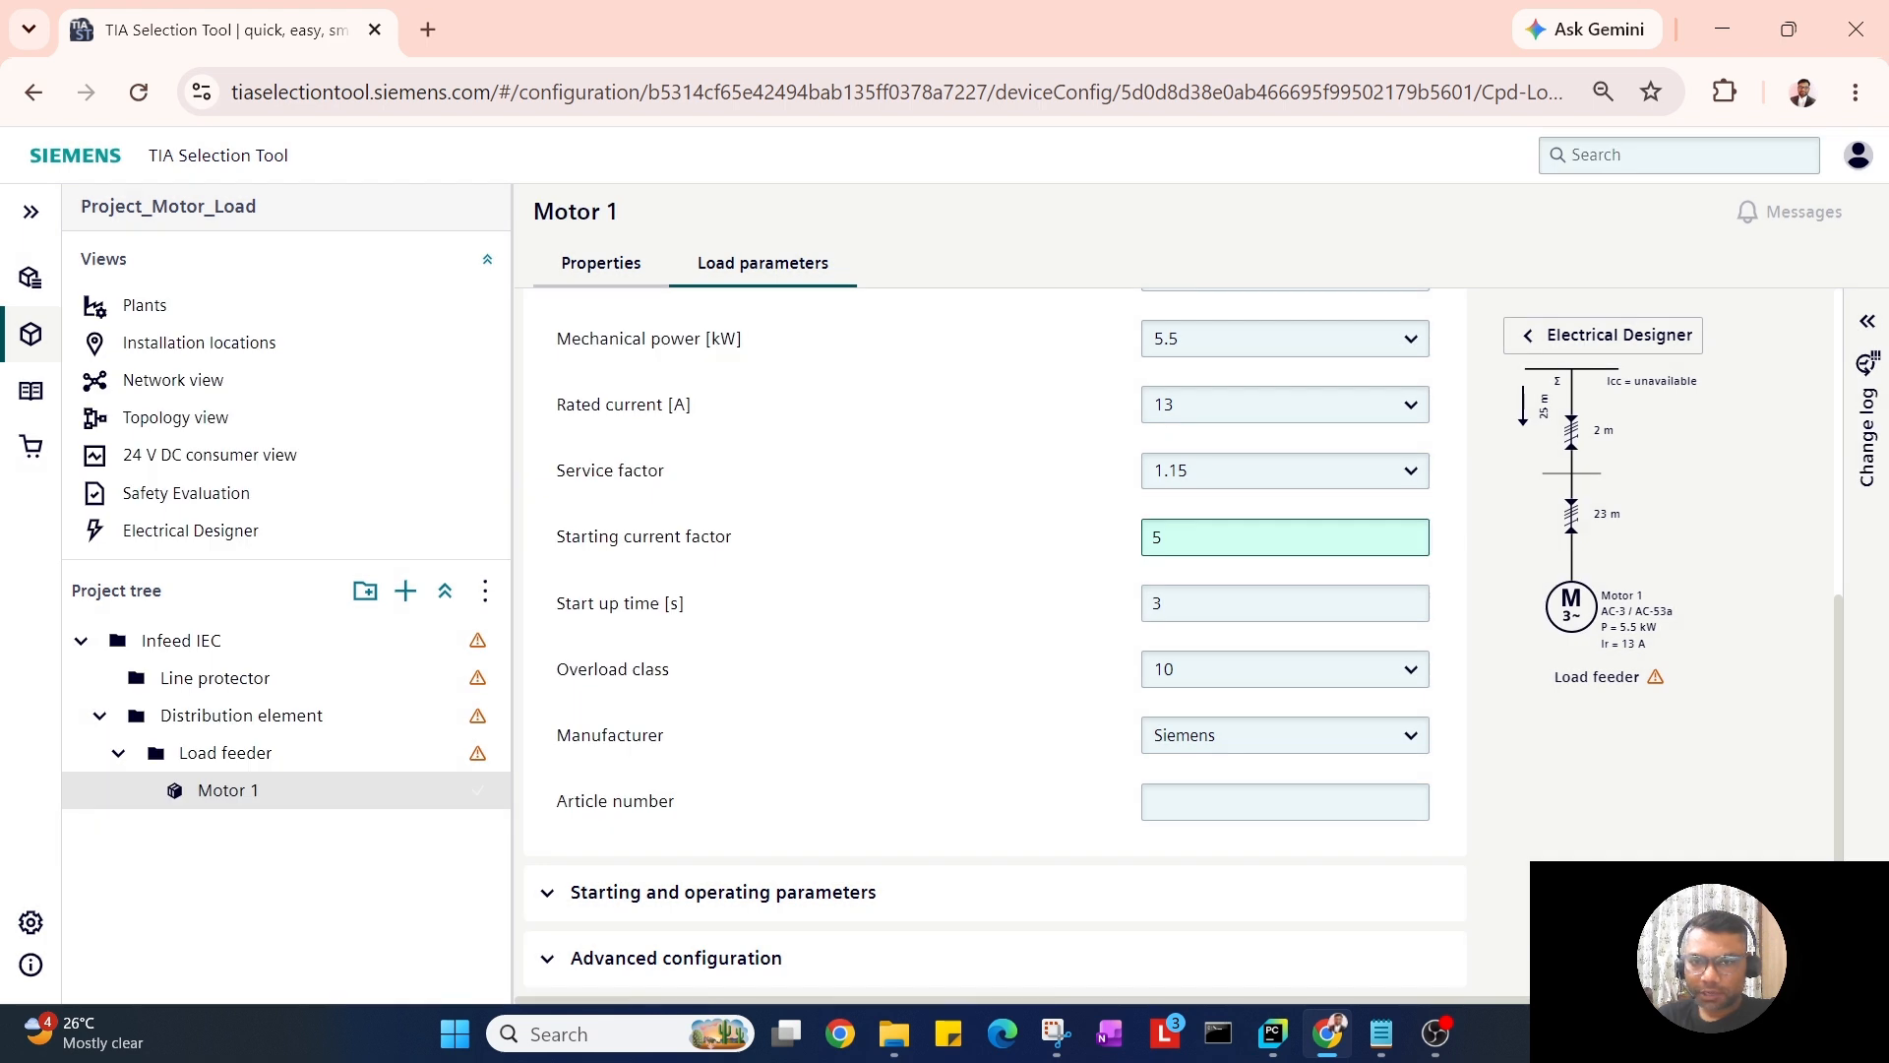
Enter 15 as Motor 1's starting current factor.
{"action": "double_click", "coordinate": [1161, 537]}
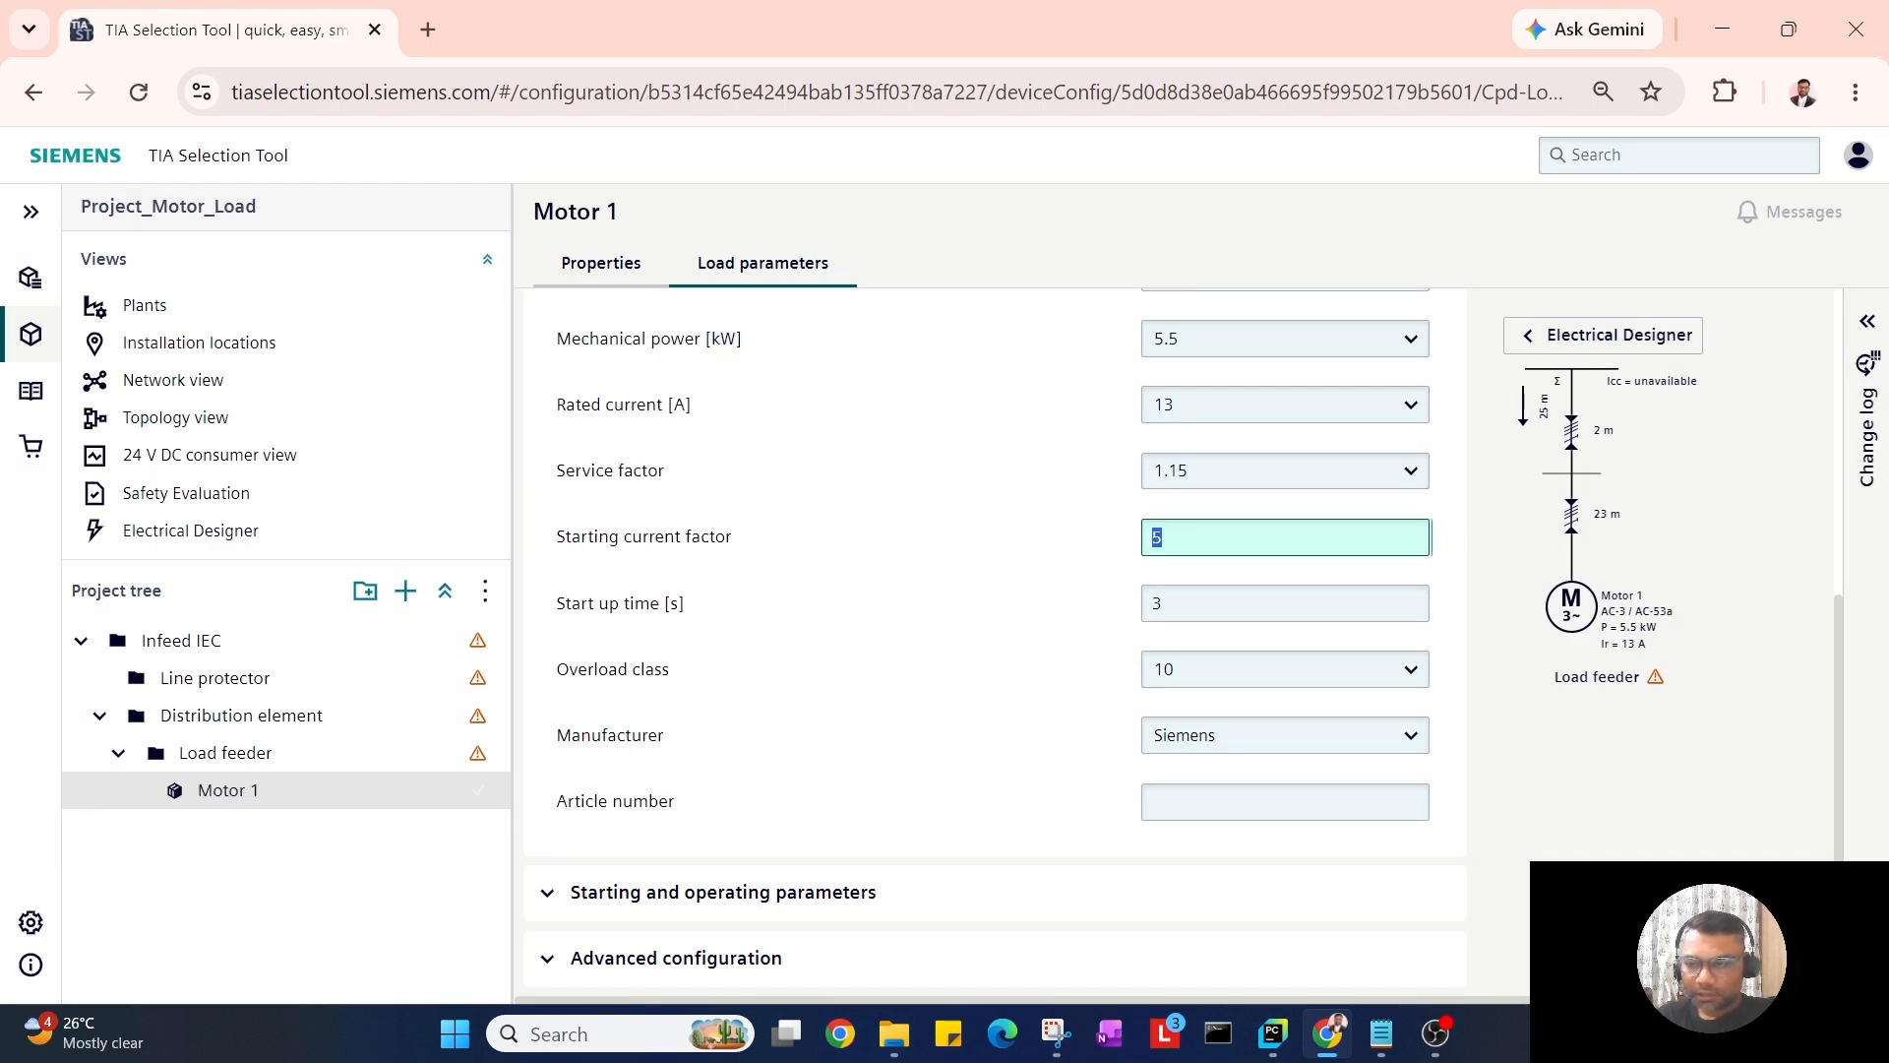
{"action": "type", "text": "15"}
{"action": "key", "text": "Return"}
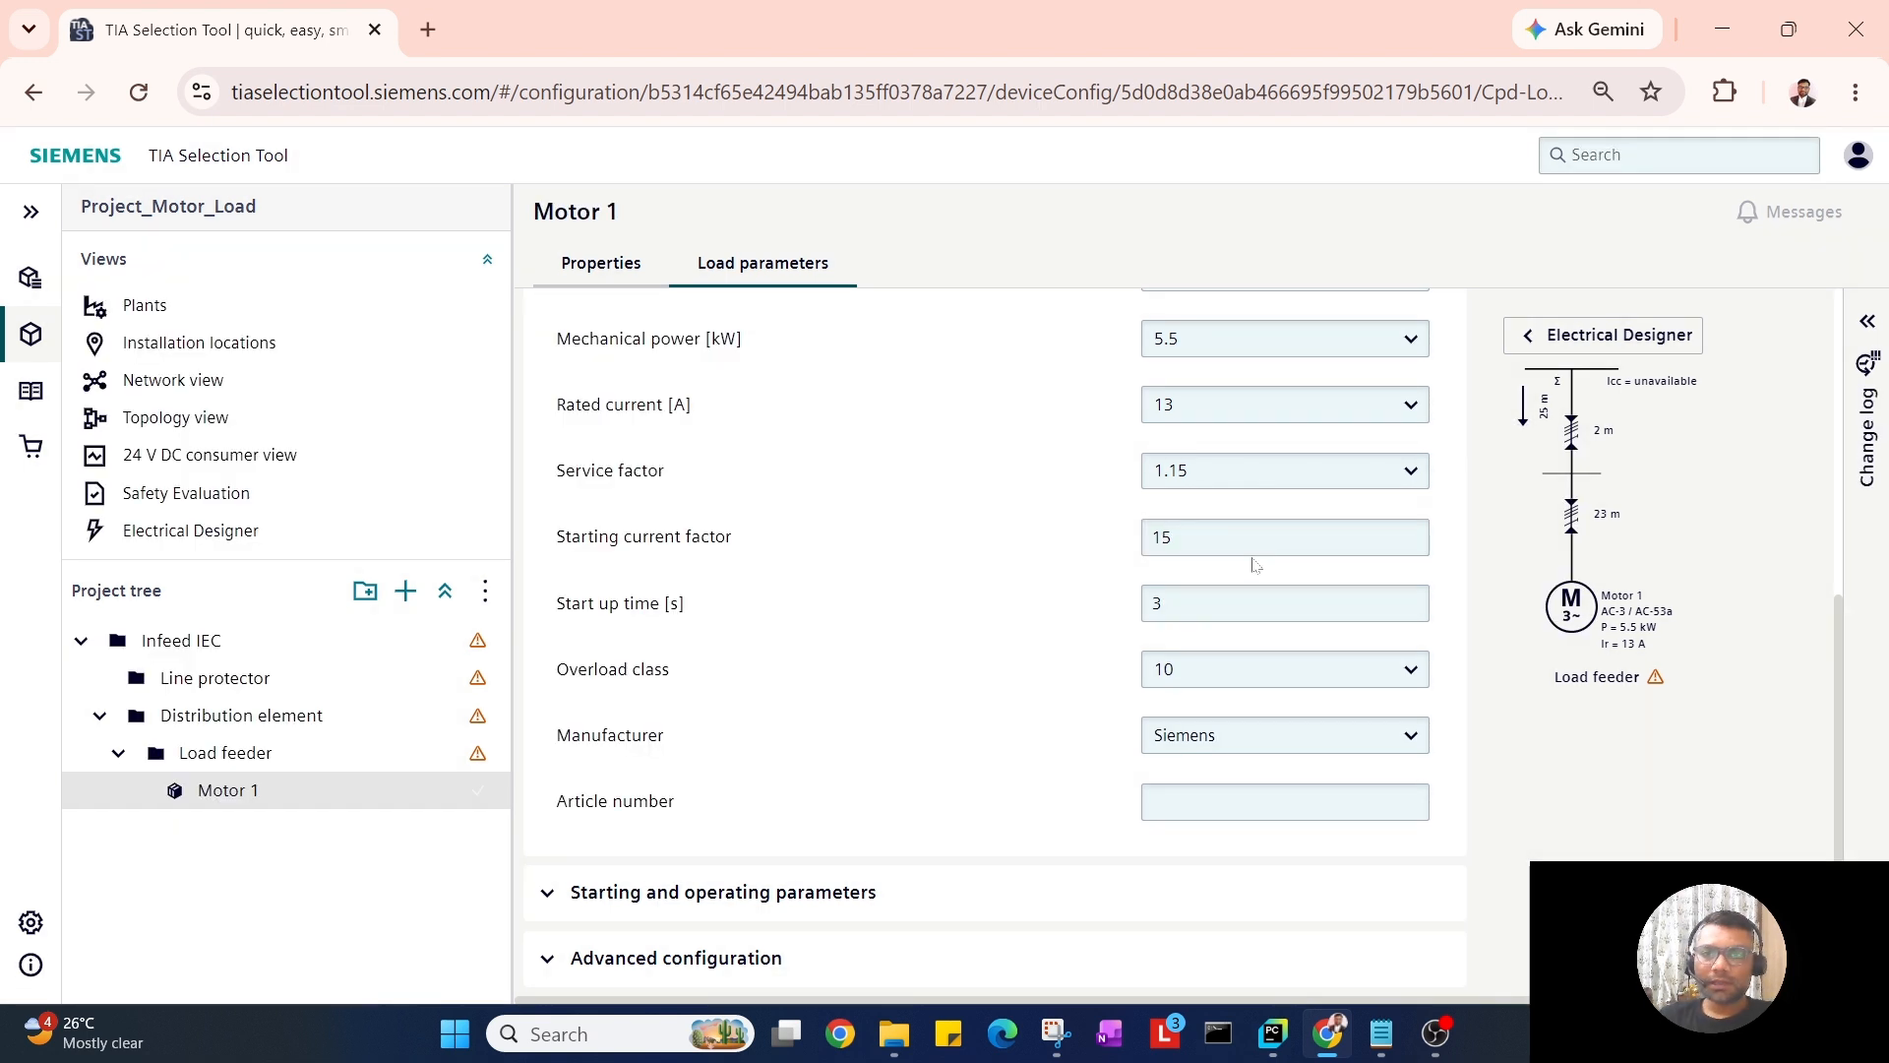
Set the starting current factor of Motor 1 to 8.5.
{"action": "left_click", "coordinate": [1181, 538]}
{"action": "double_click", "coordinate": [1161, 537]}
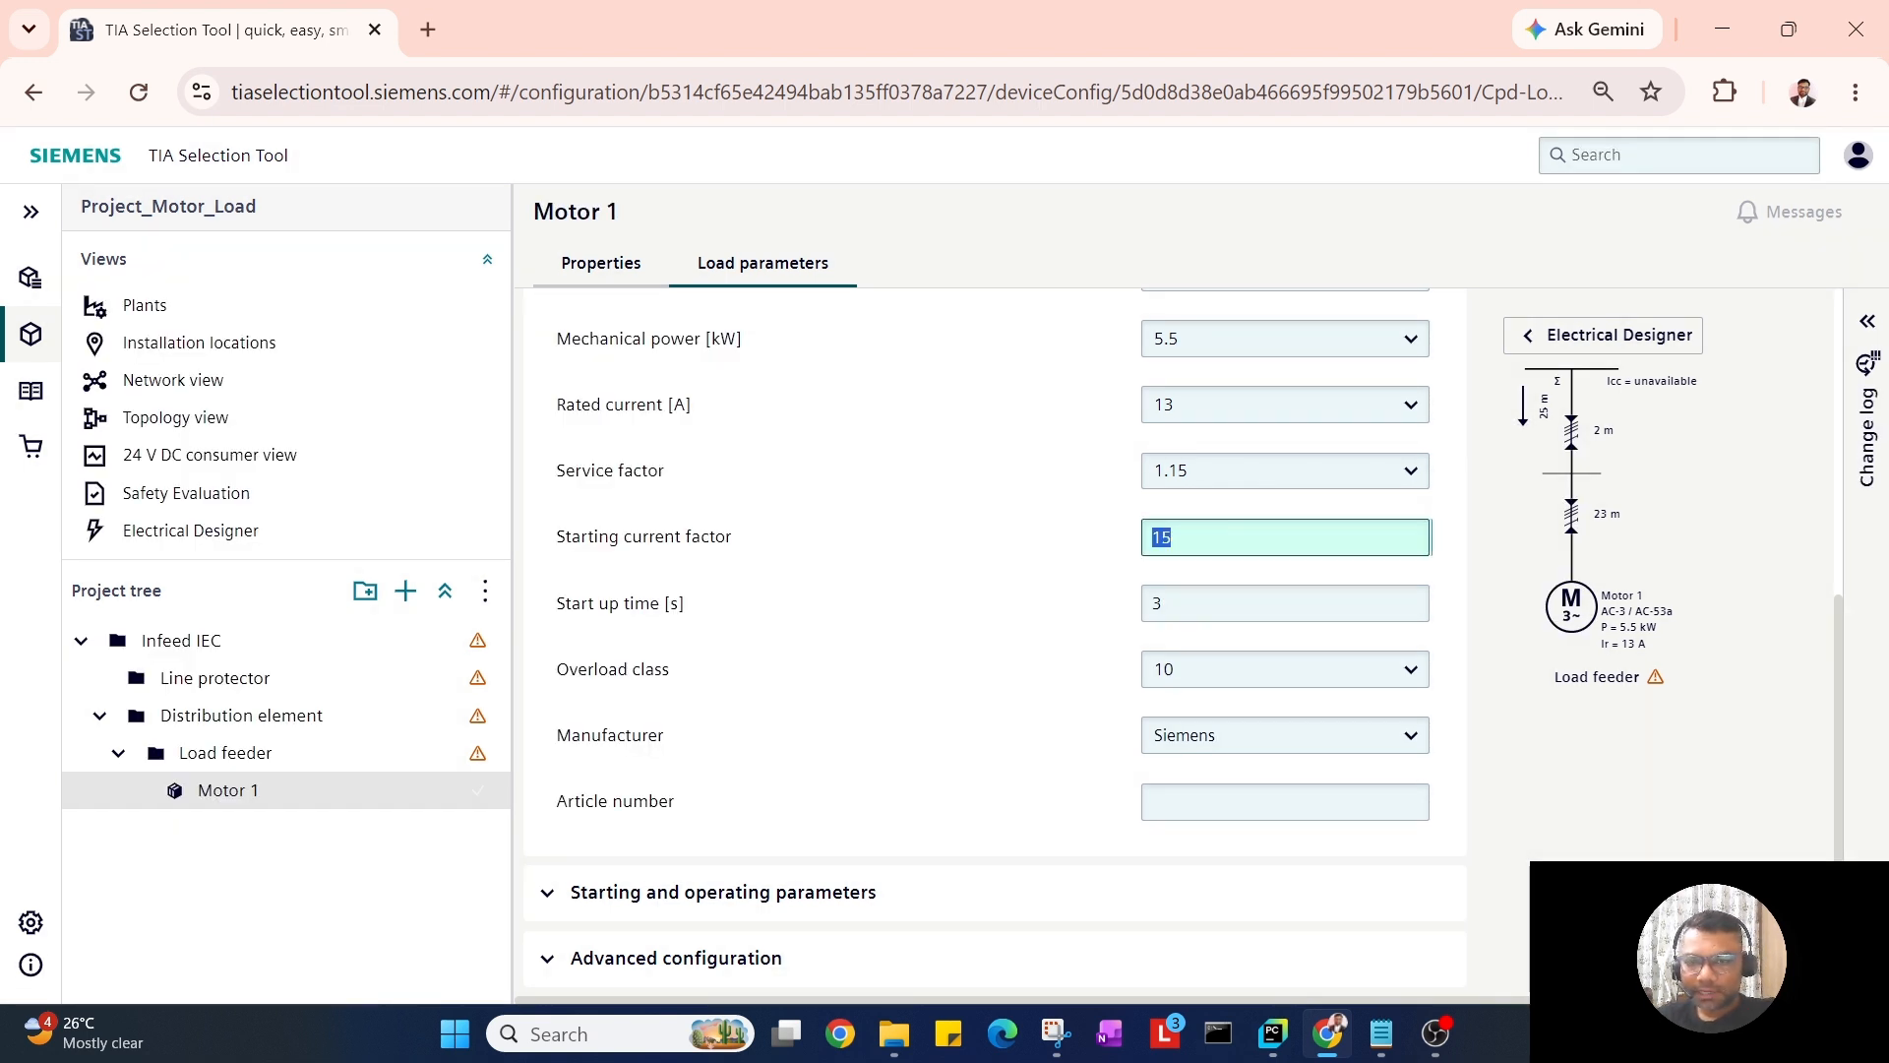
{"action": "type", "text": "8.5"}
{"action": "key", "text": "Return"}
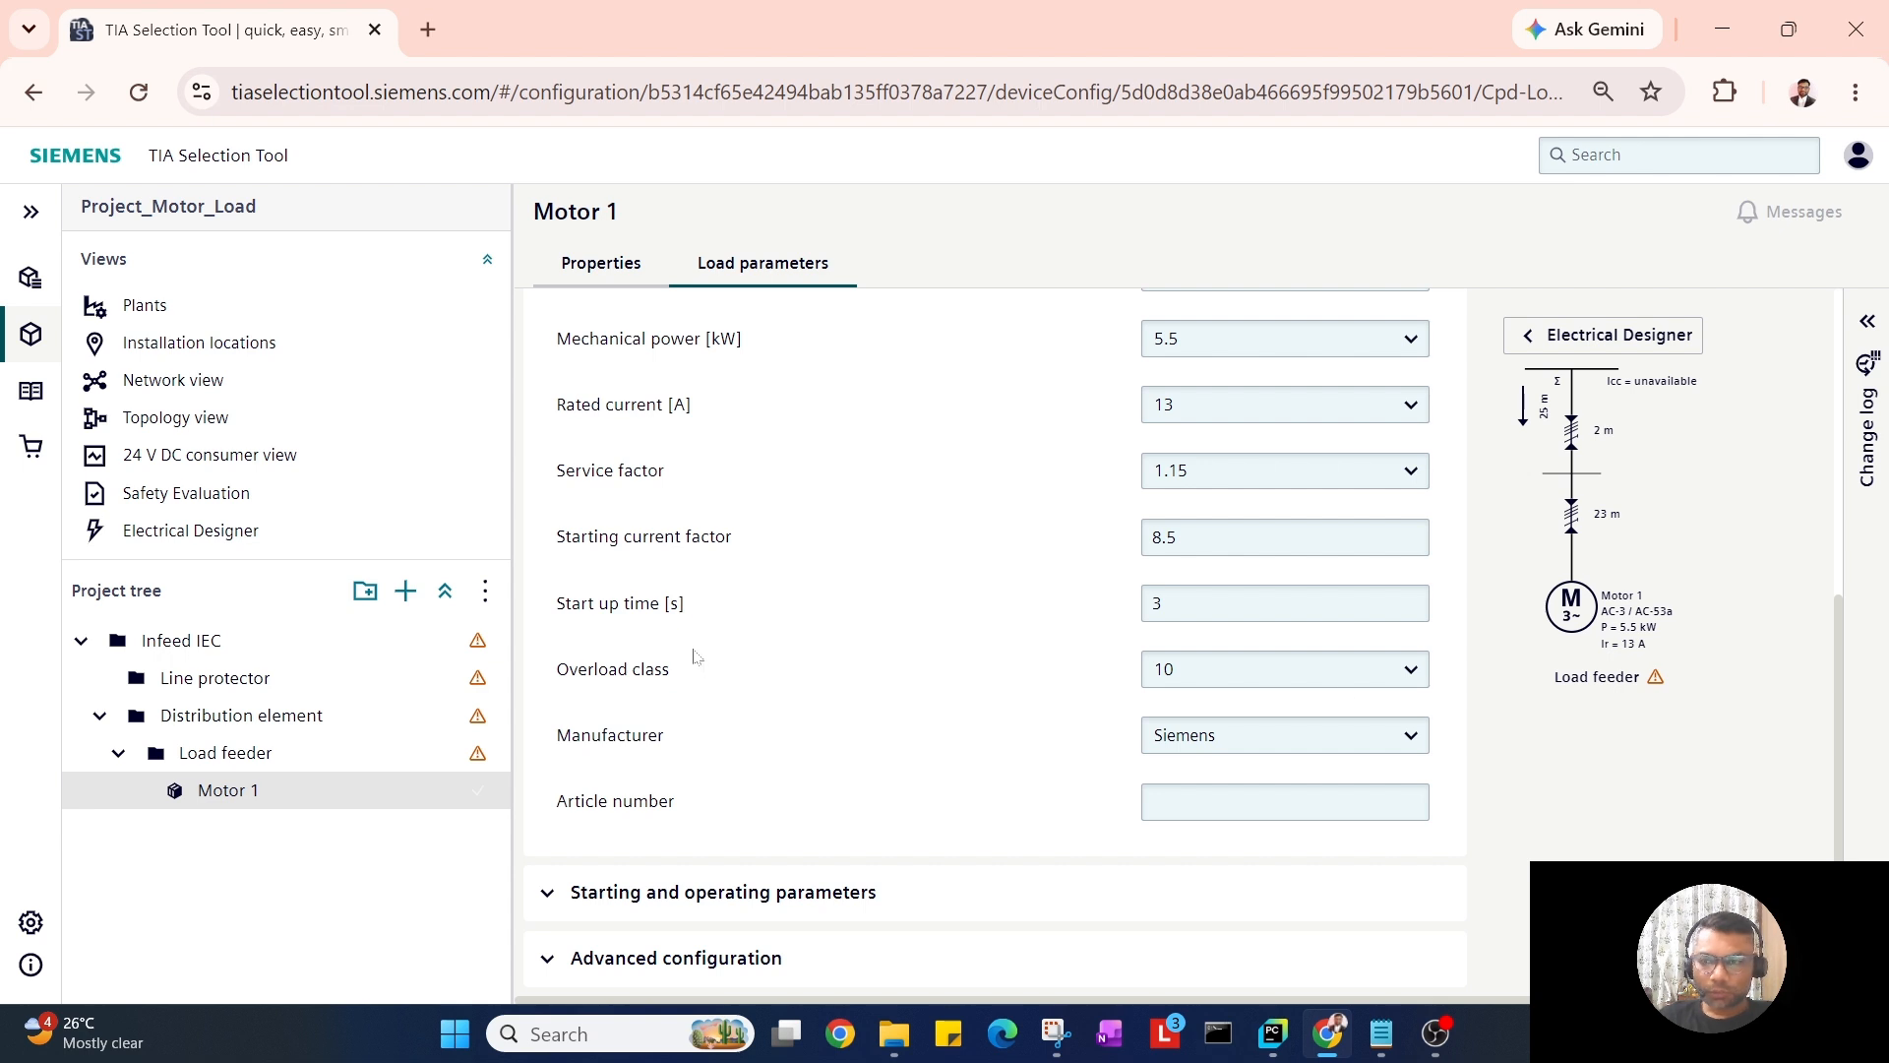
Review Motor 1's start up time and examine the overload classes available for it.
{"action": "left_click", "coordinate": [1225, 603]}
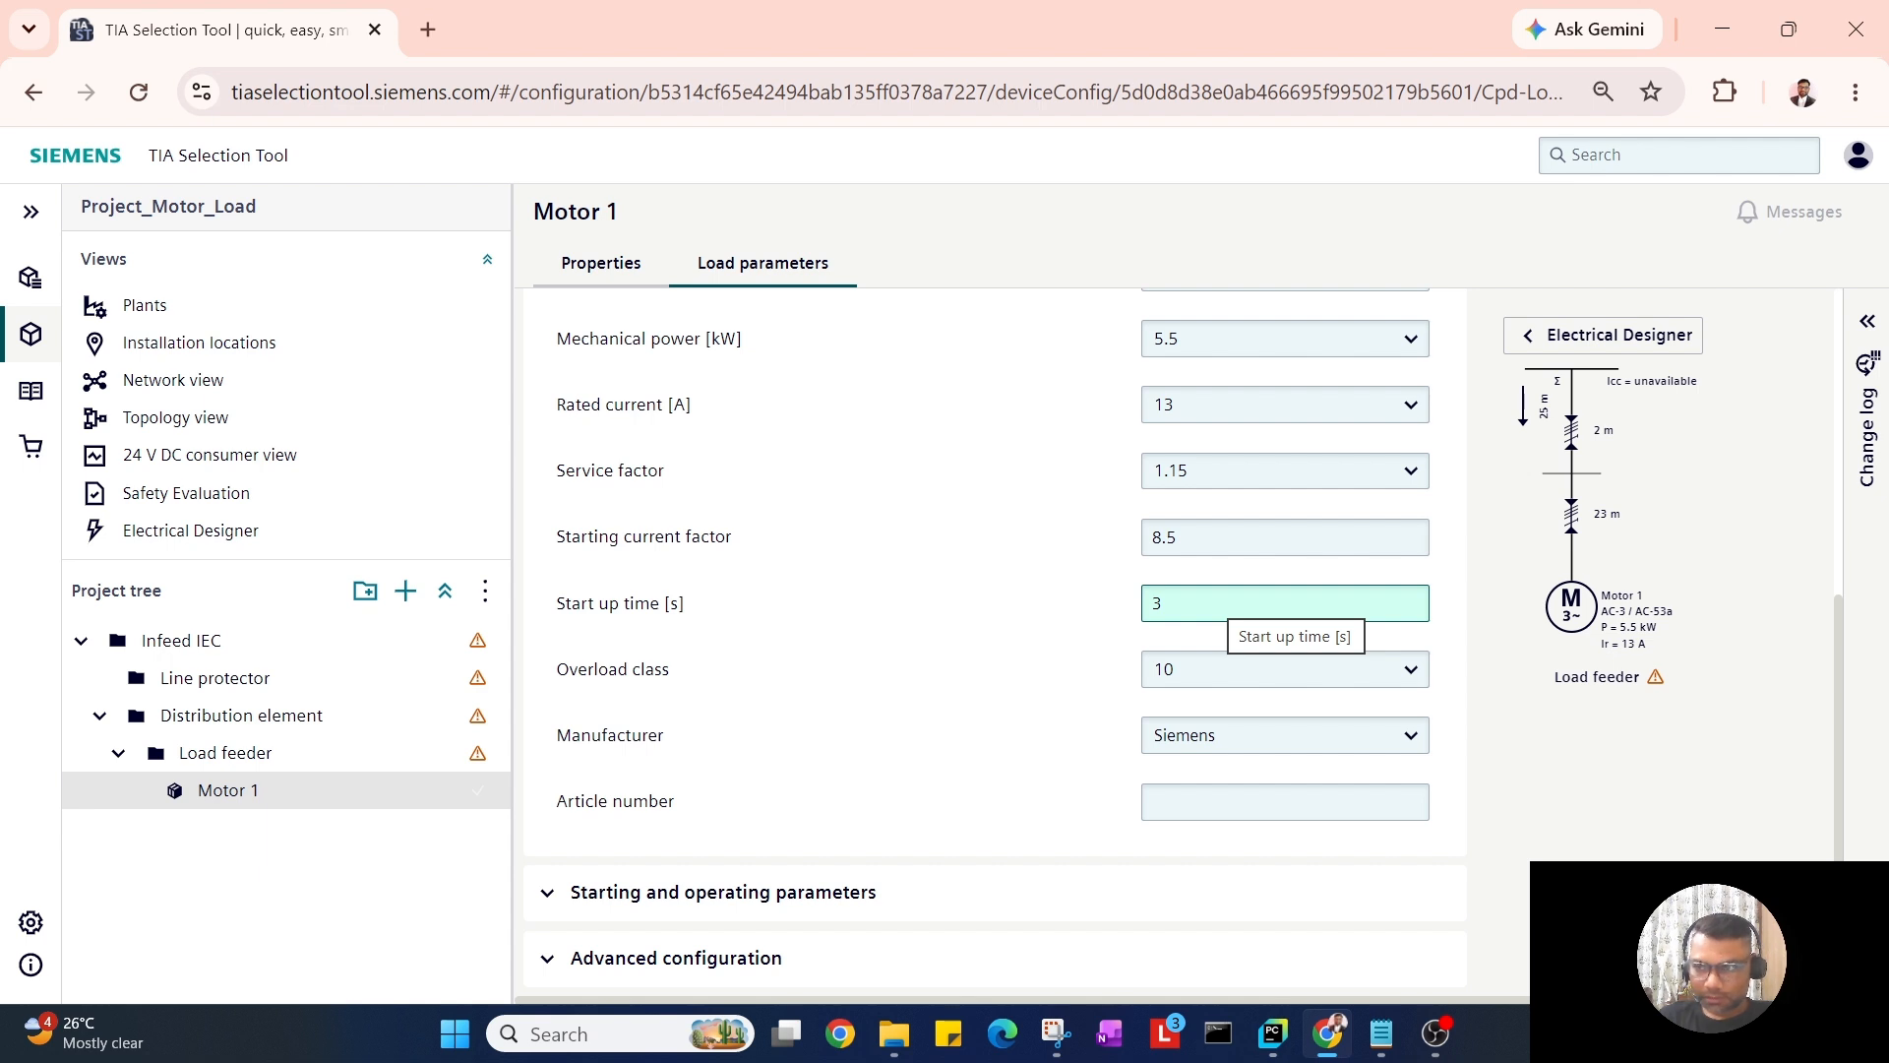
{"action": "double_click", "coordinate": [1225, 604]}
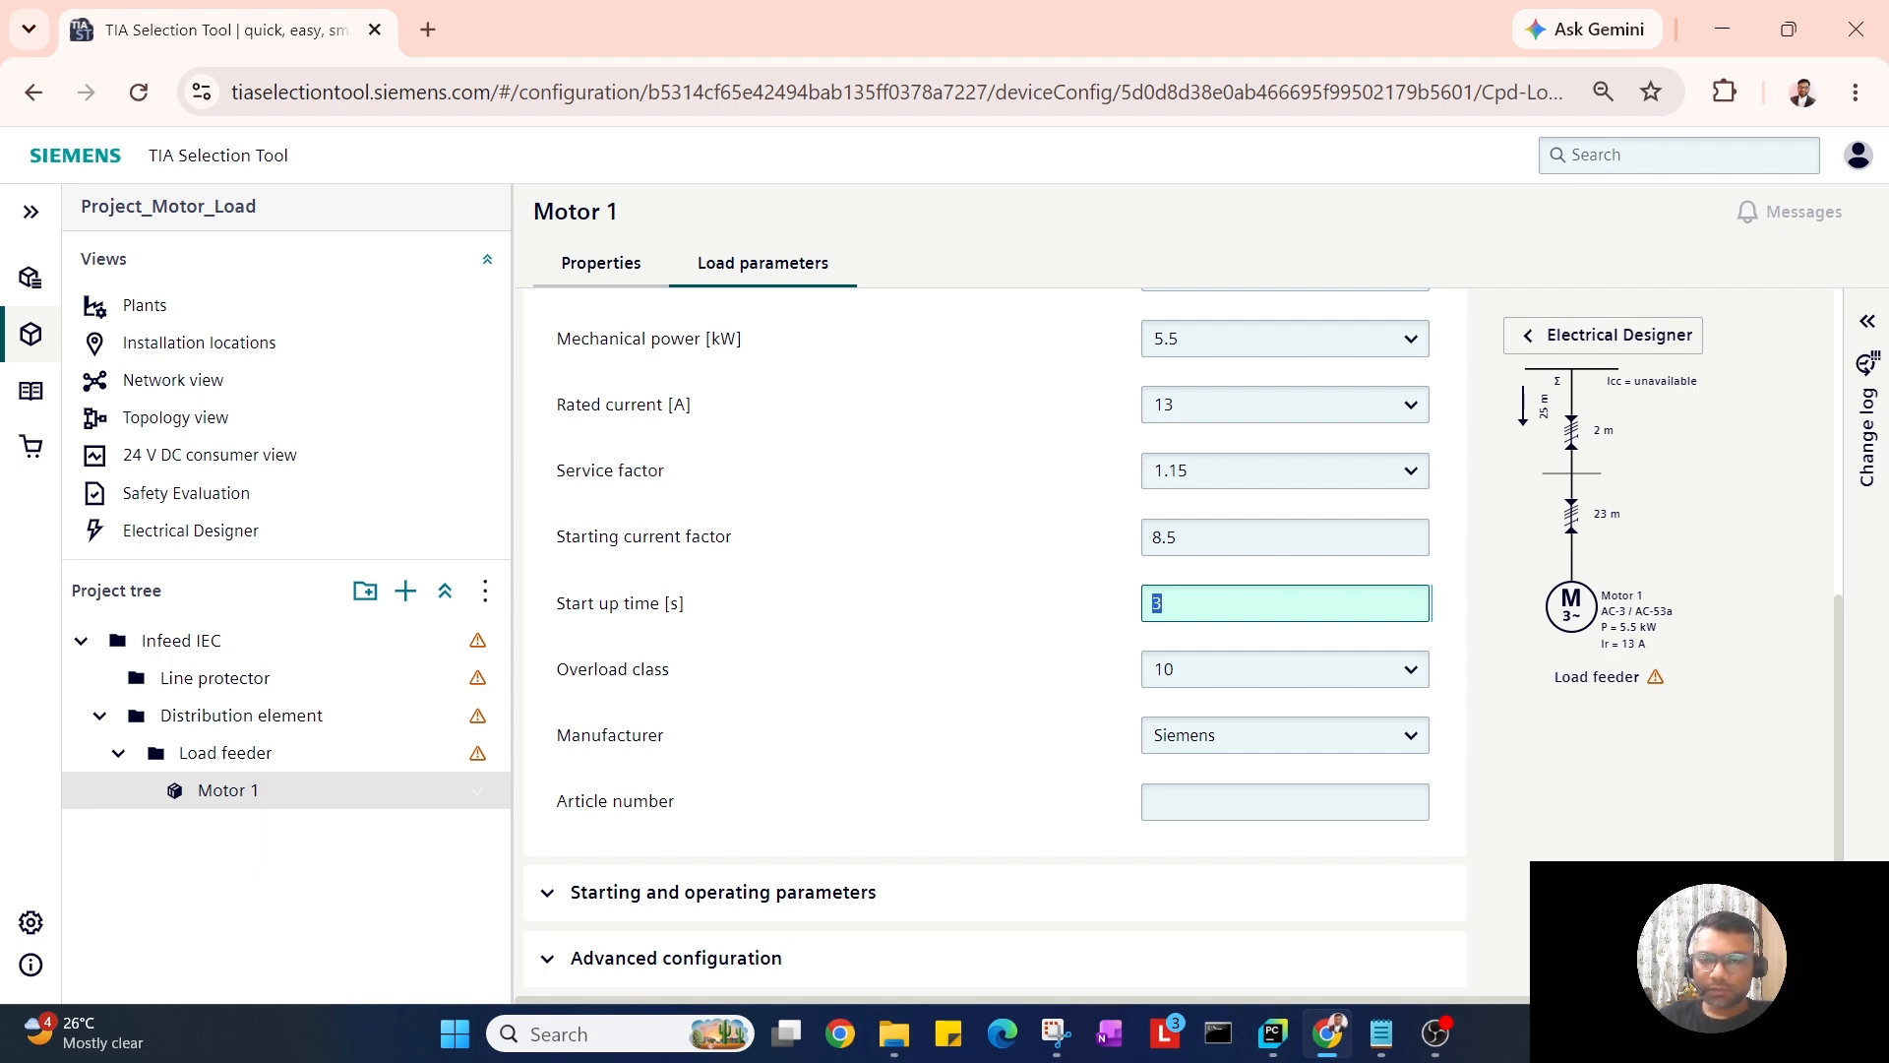
{"action": "left_click", "coordinate": [1026, 629]}
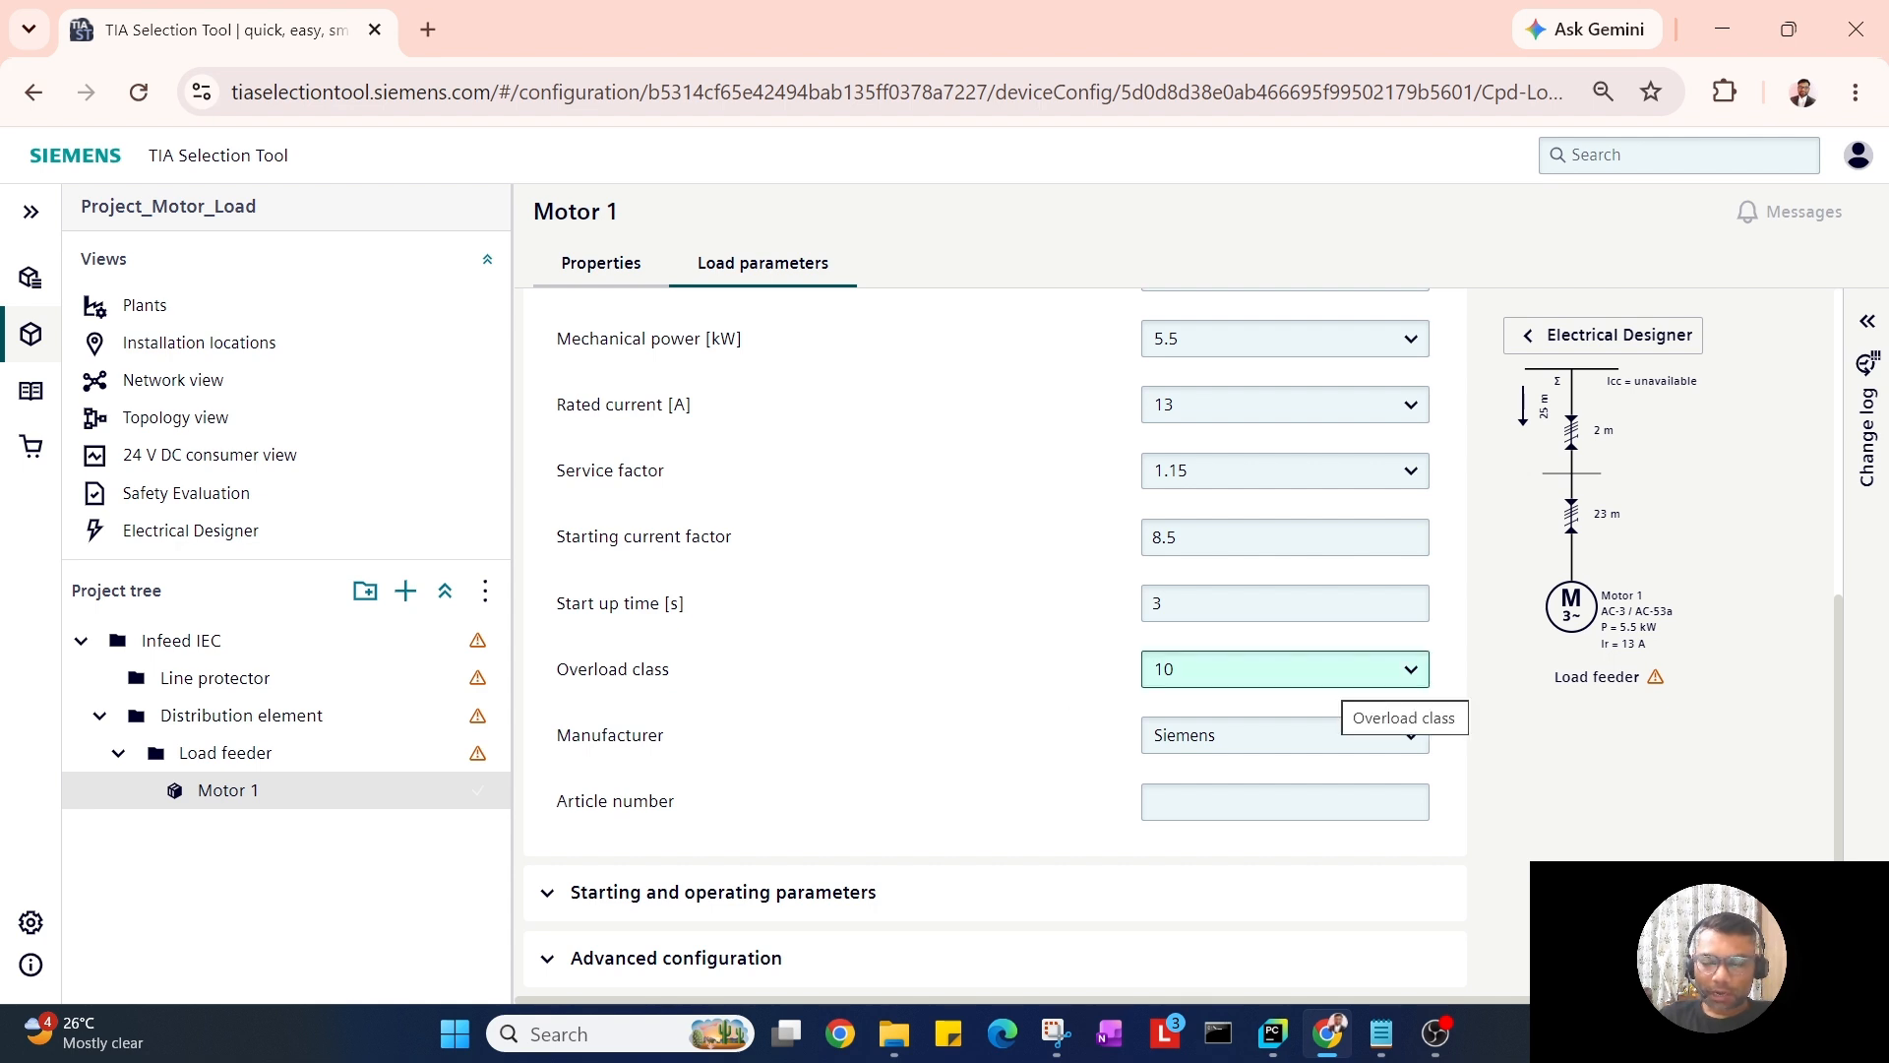
{"action": "left_click", "coordinate": [1279, 669]}
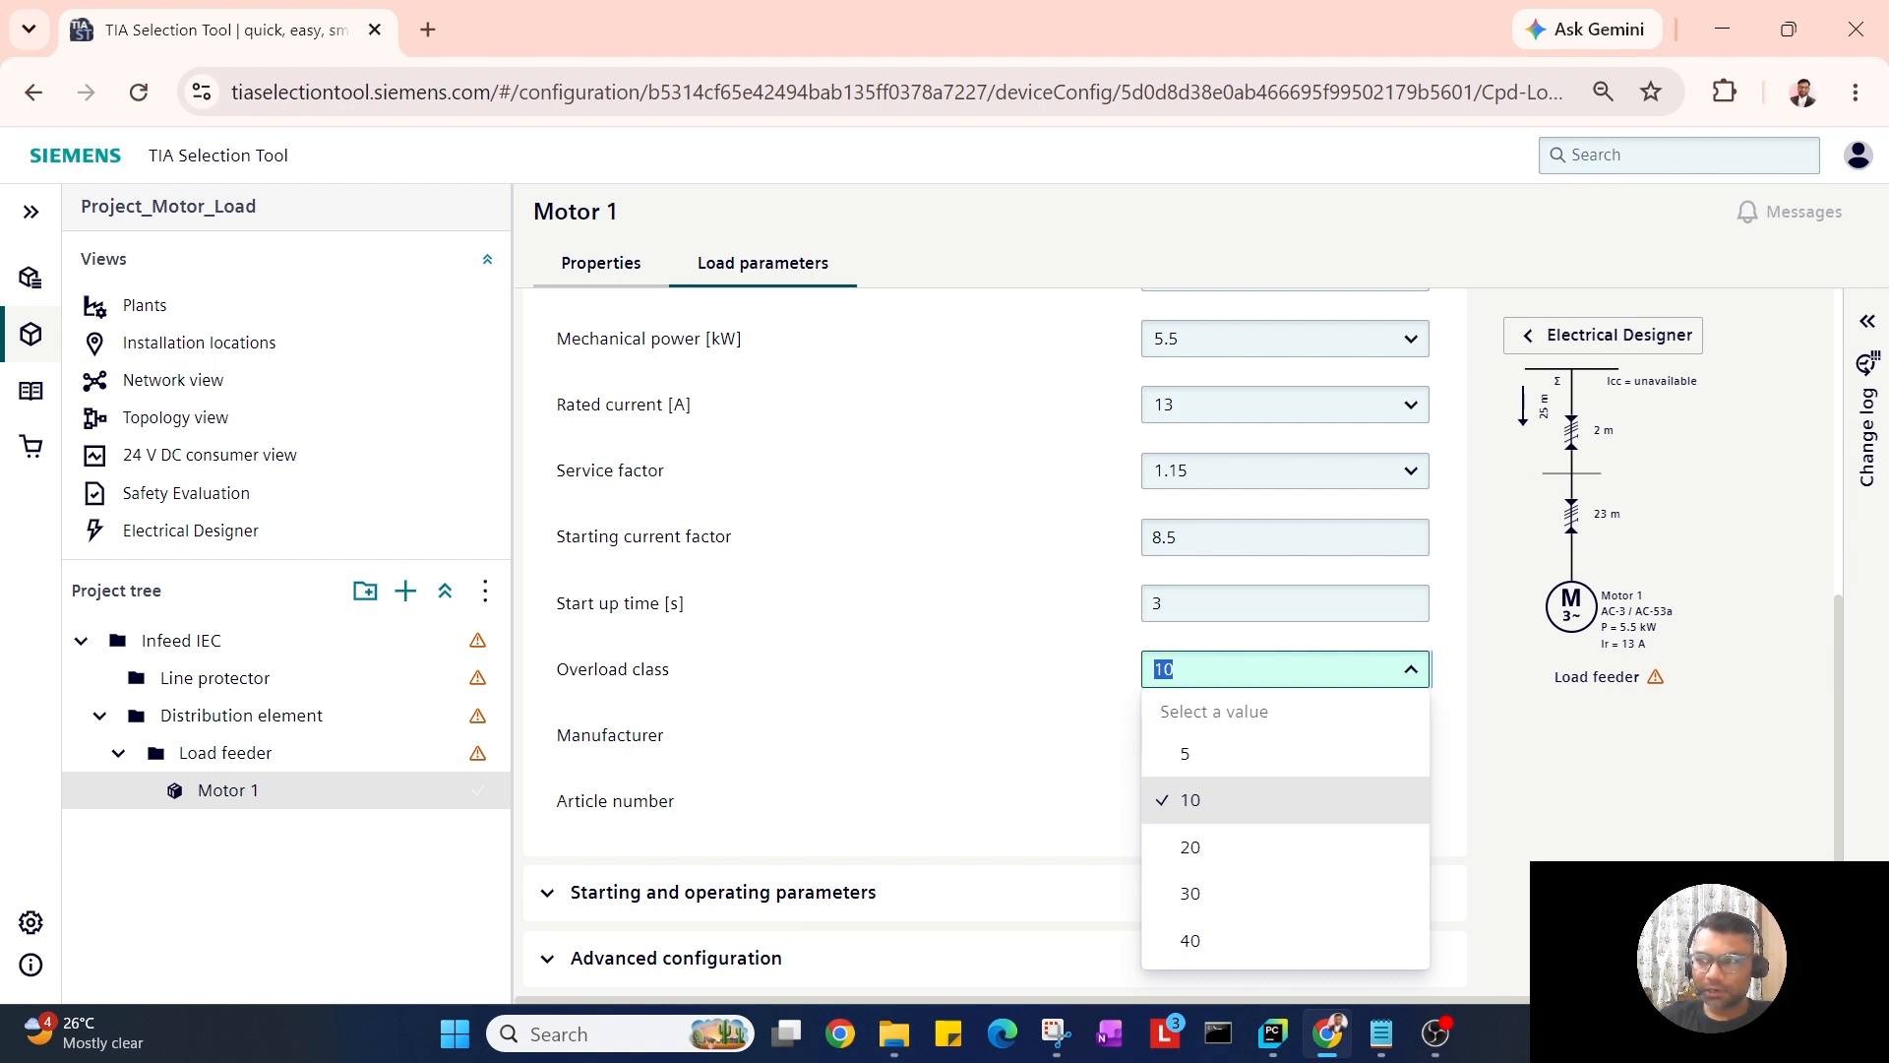
Set Motor 1's start up time to 10 s and check which overload classes are offered.
{"action": "key", "text": "shift+Tab"}
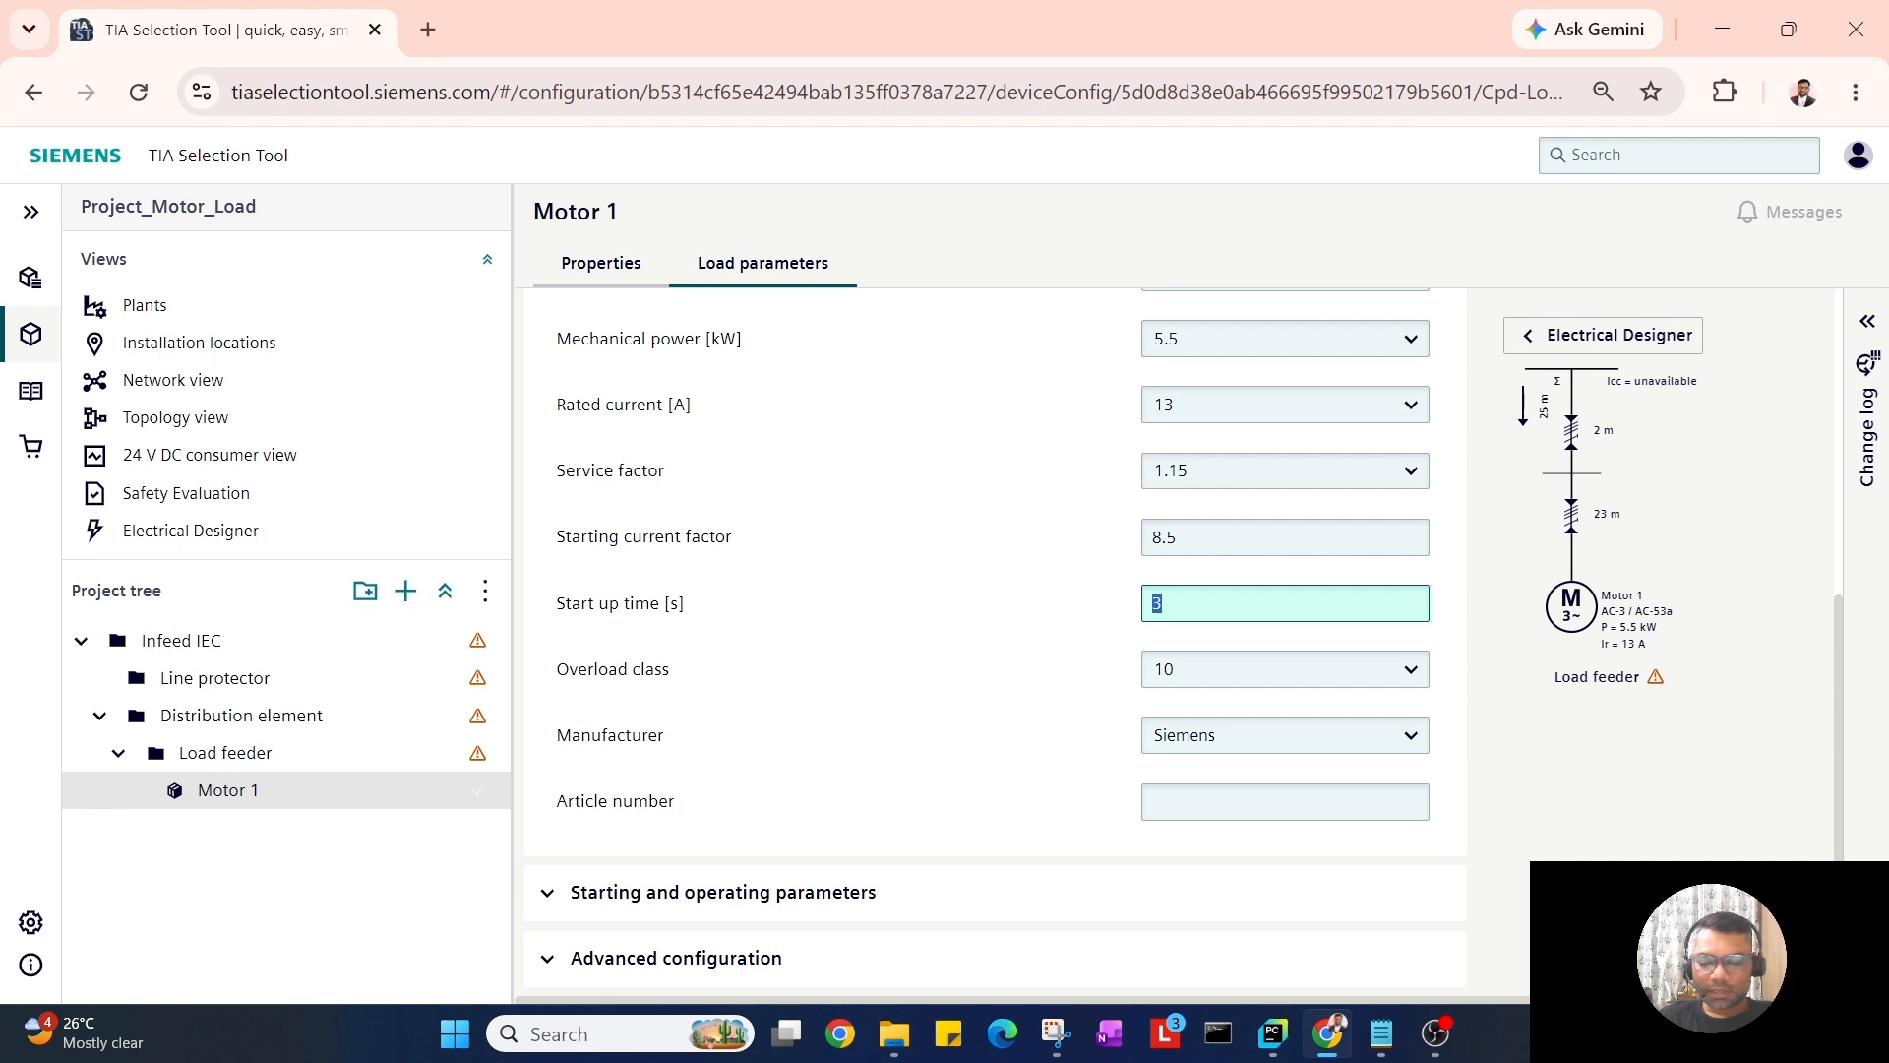
{"action": "type", "text": "10"}
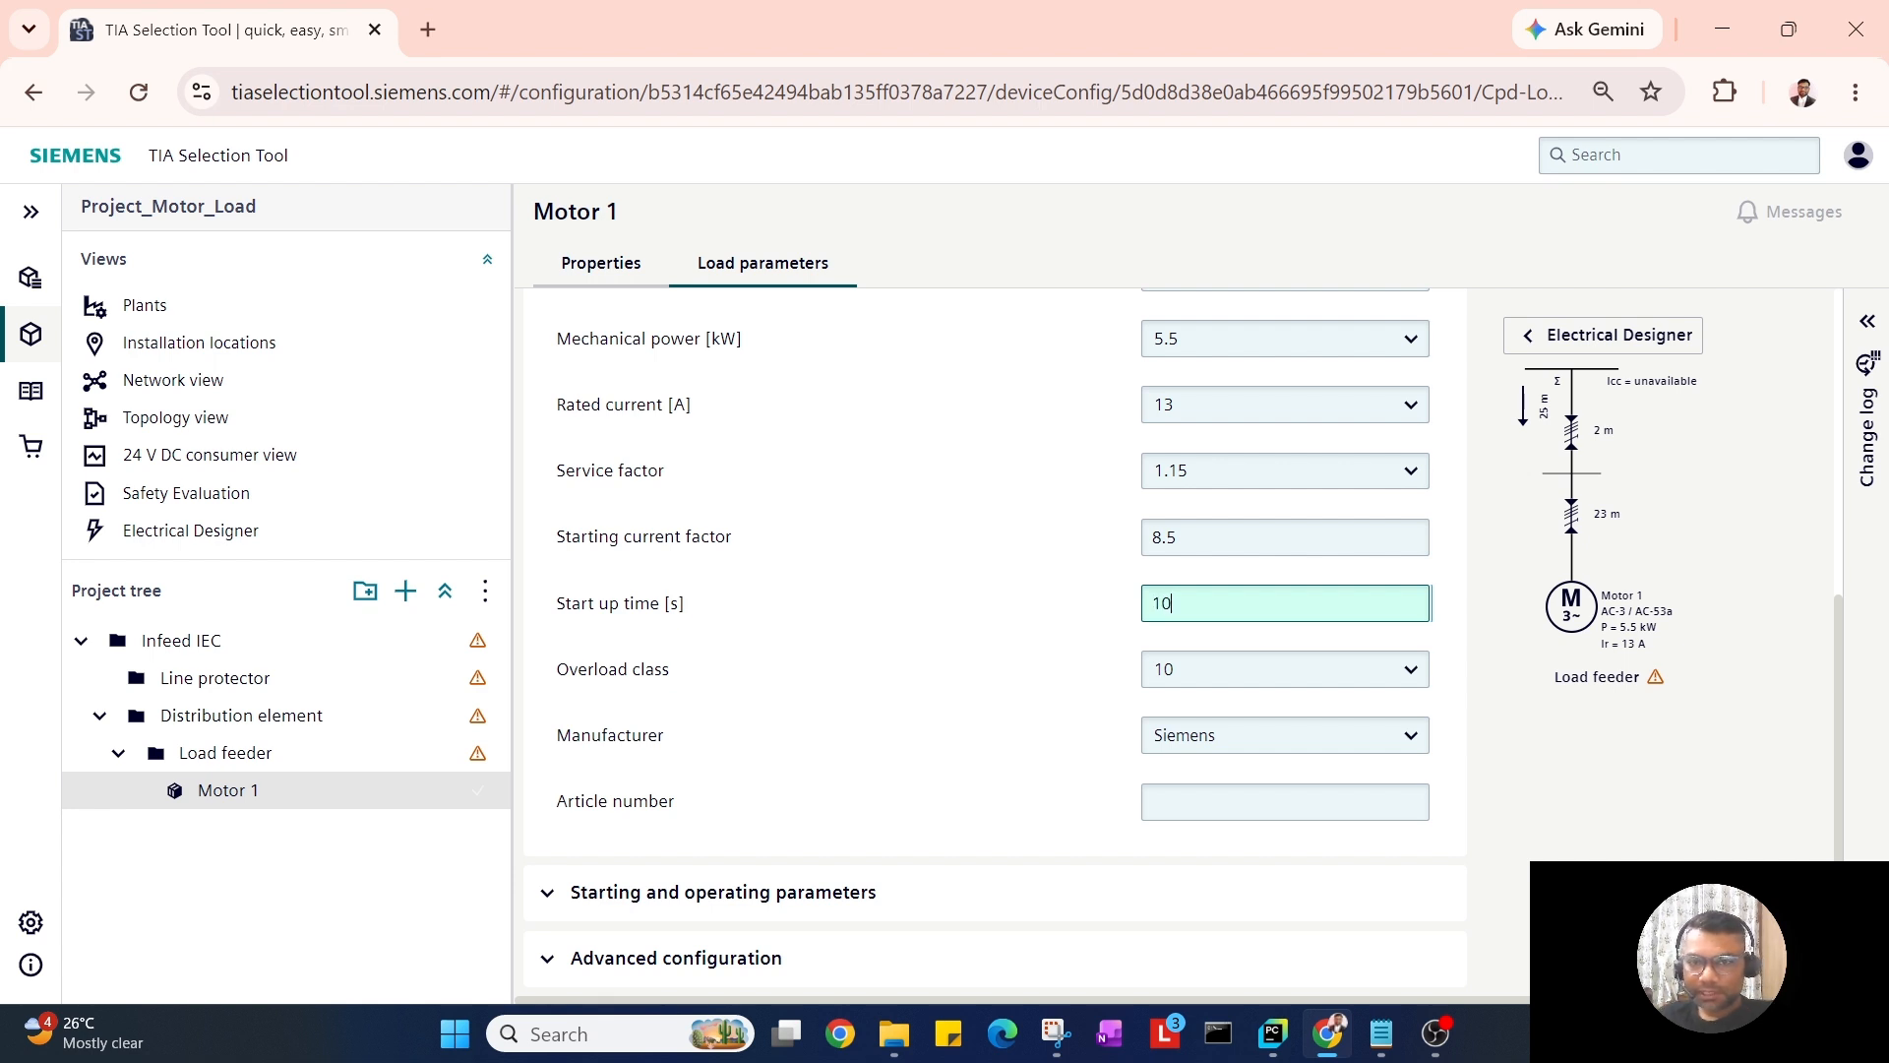
{"action": "left_click", "coordinate": [925, 657]}
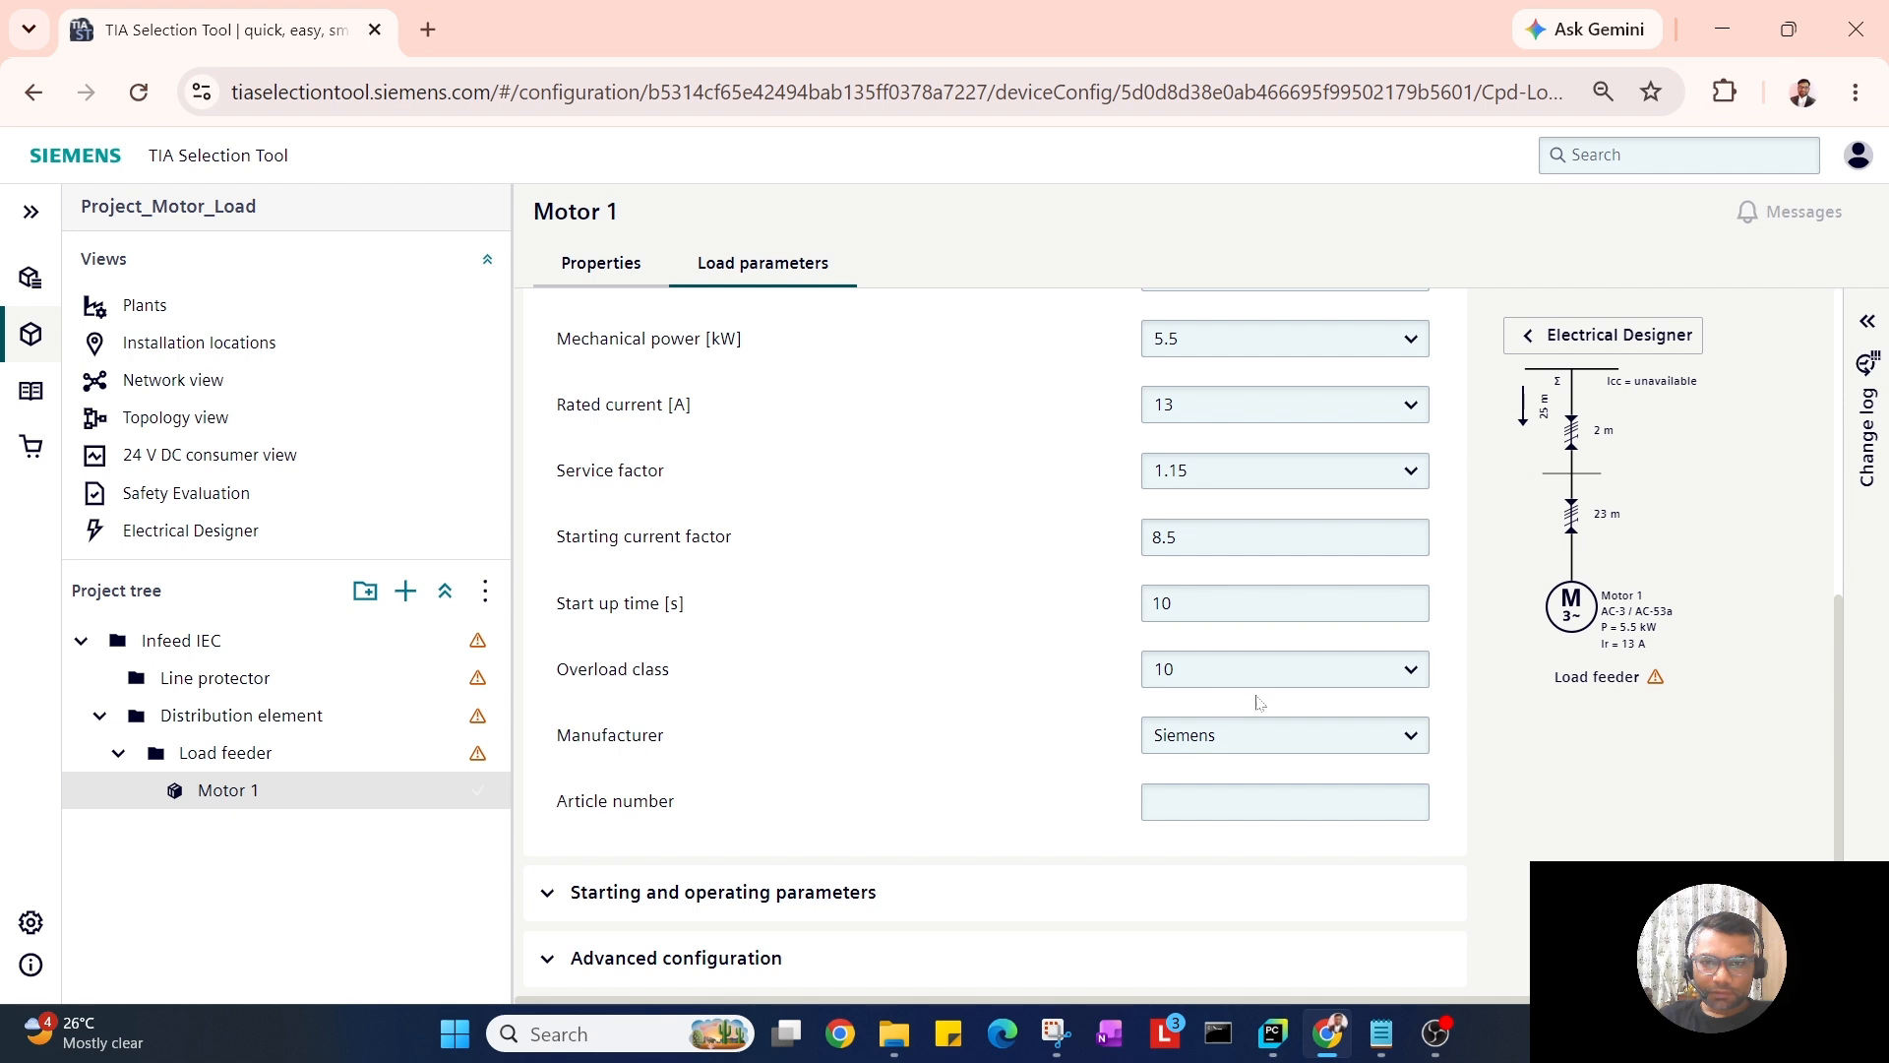
{"action": "left_click", "coordinate": [1260, 673]}
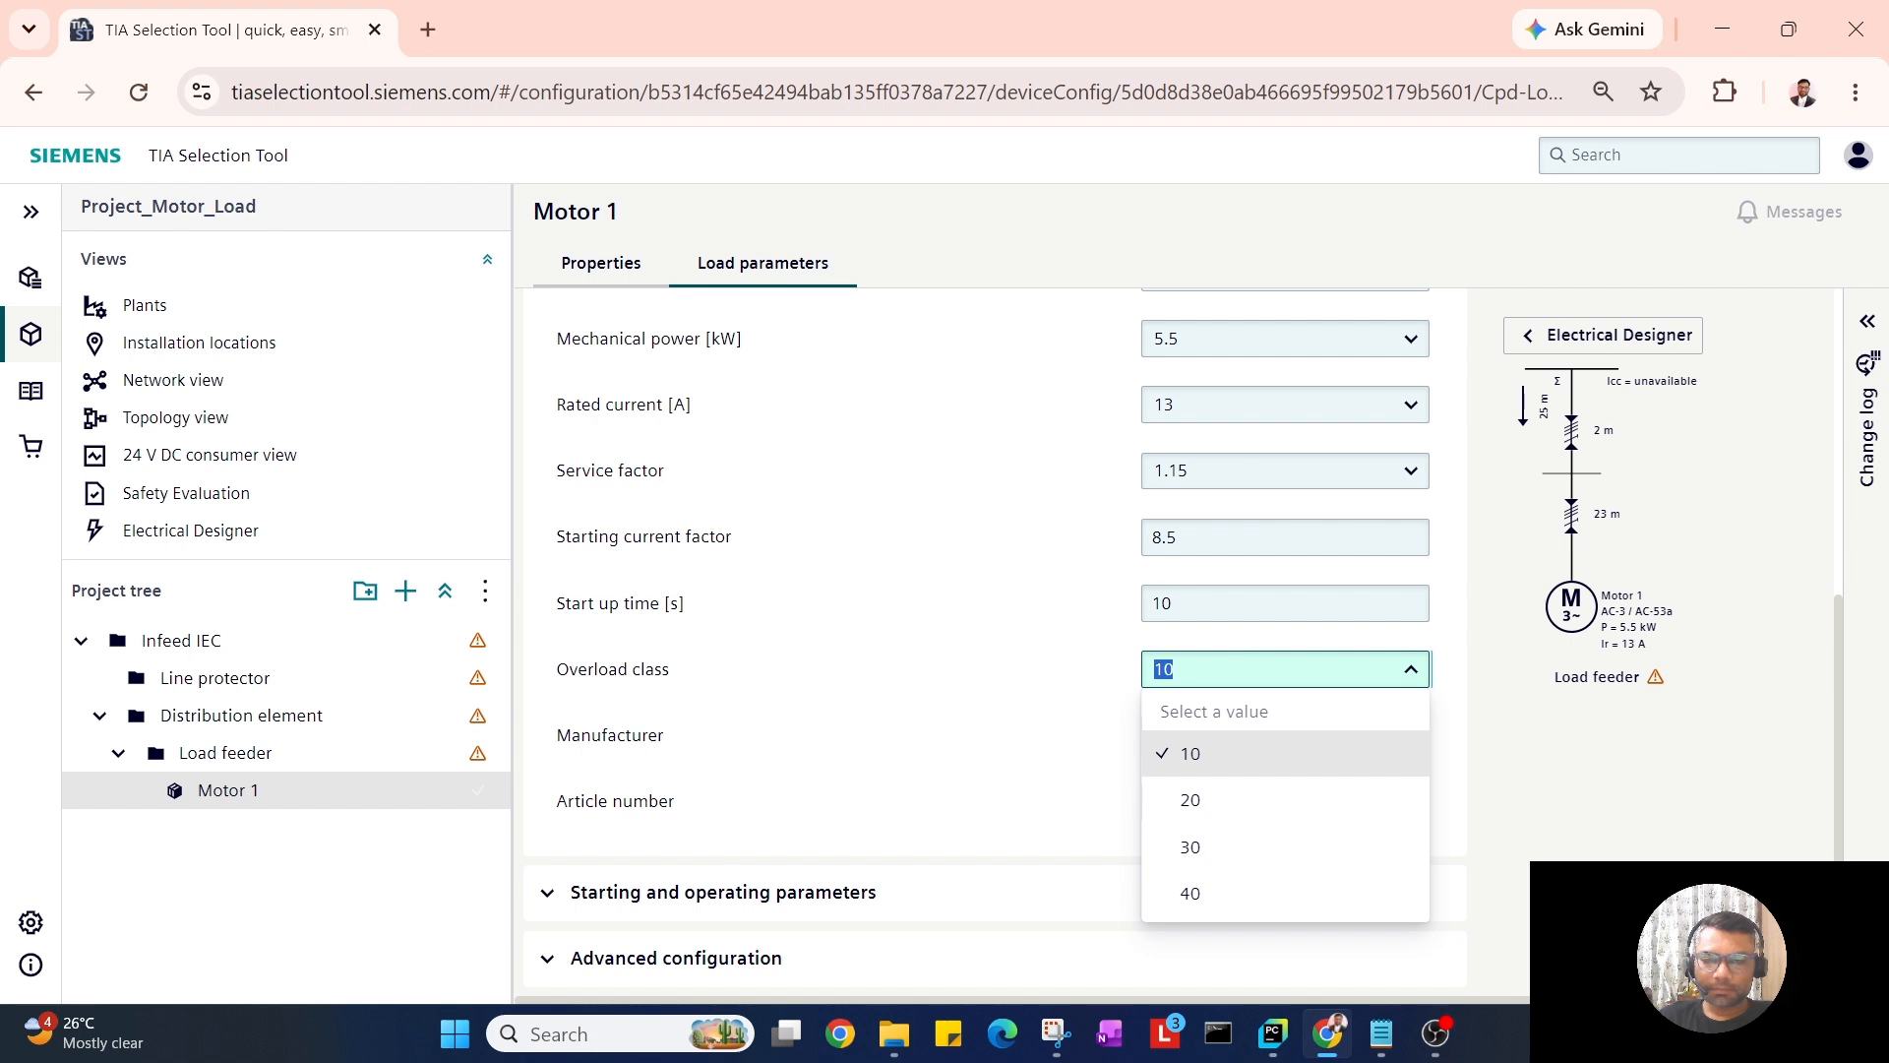
Set Motor 1's start up time back to 3 s and recheck the overload class options, keeping class 10.
{"action": "key", "text": "shift+Tab"}
{"action": "type", "text": "3"}
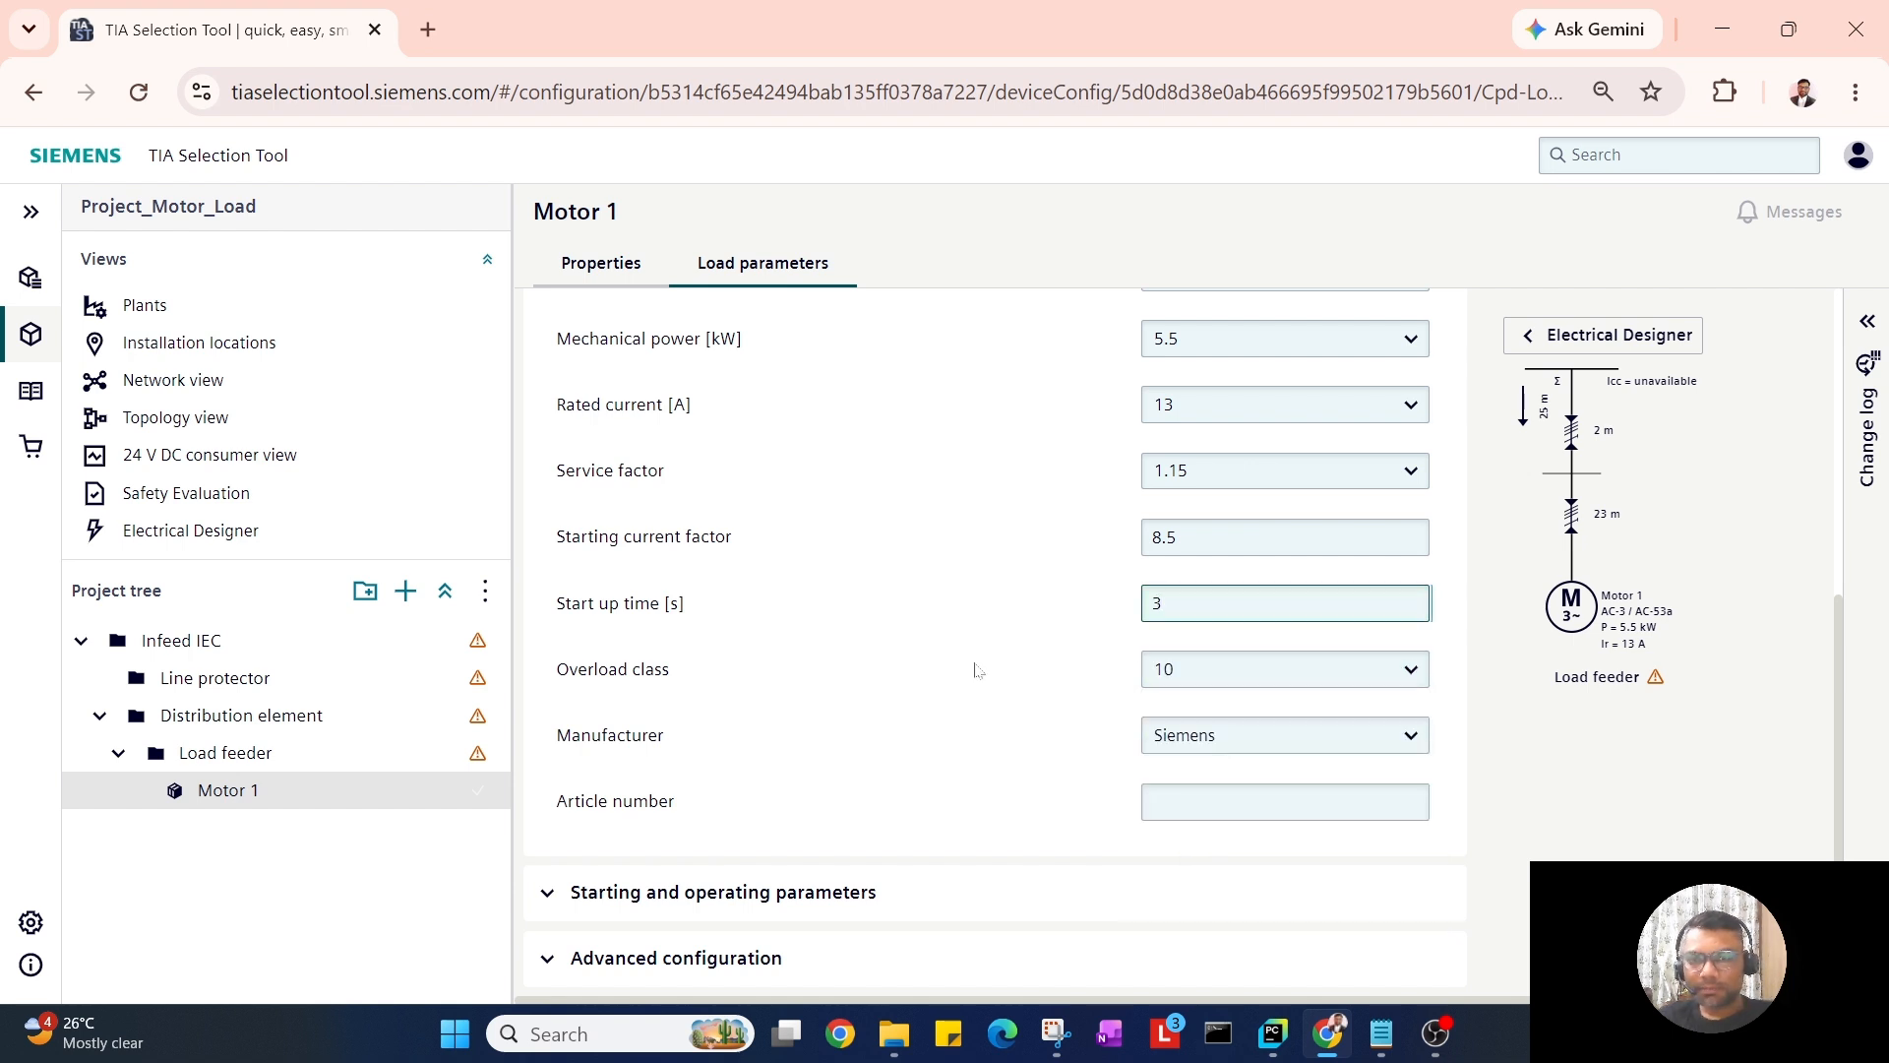
{"action": "left_click", "coordinate": [979, 672]}
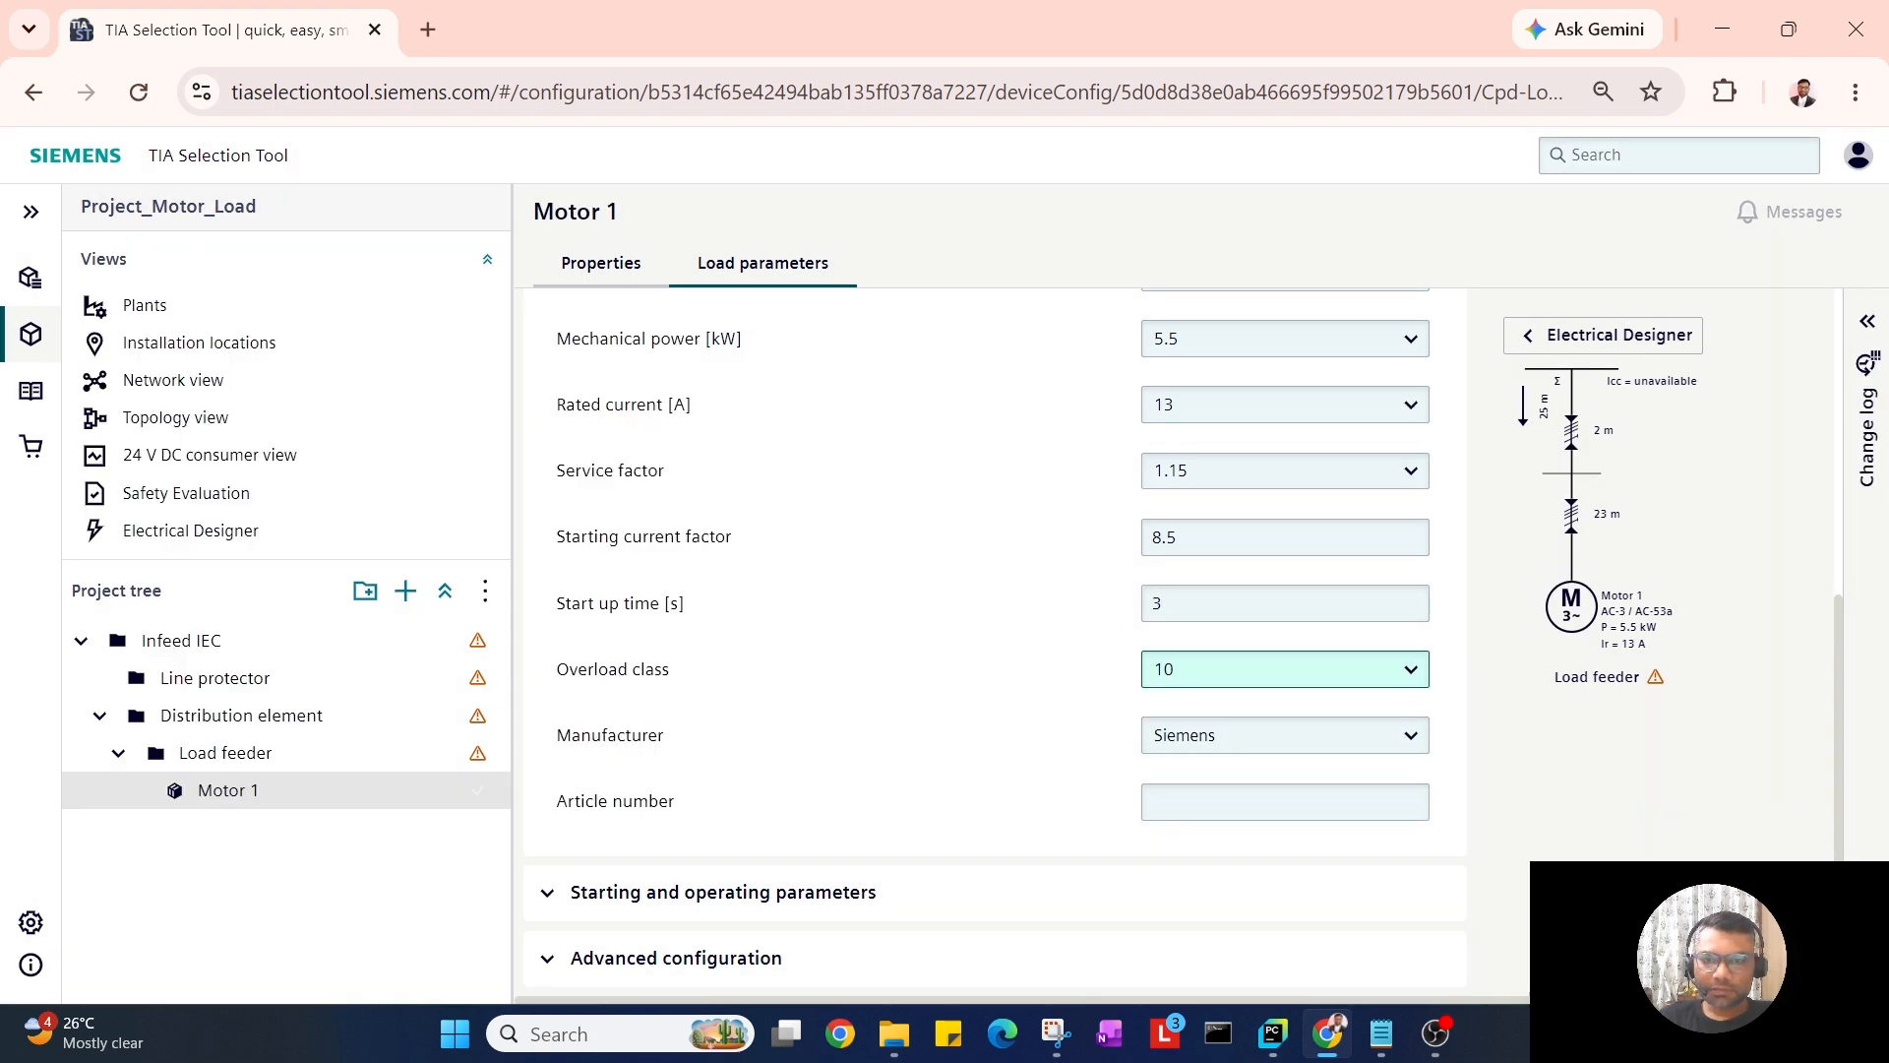
{"action": "left_click", "coordinate": [1275, 669]}
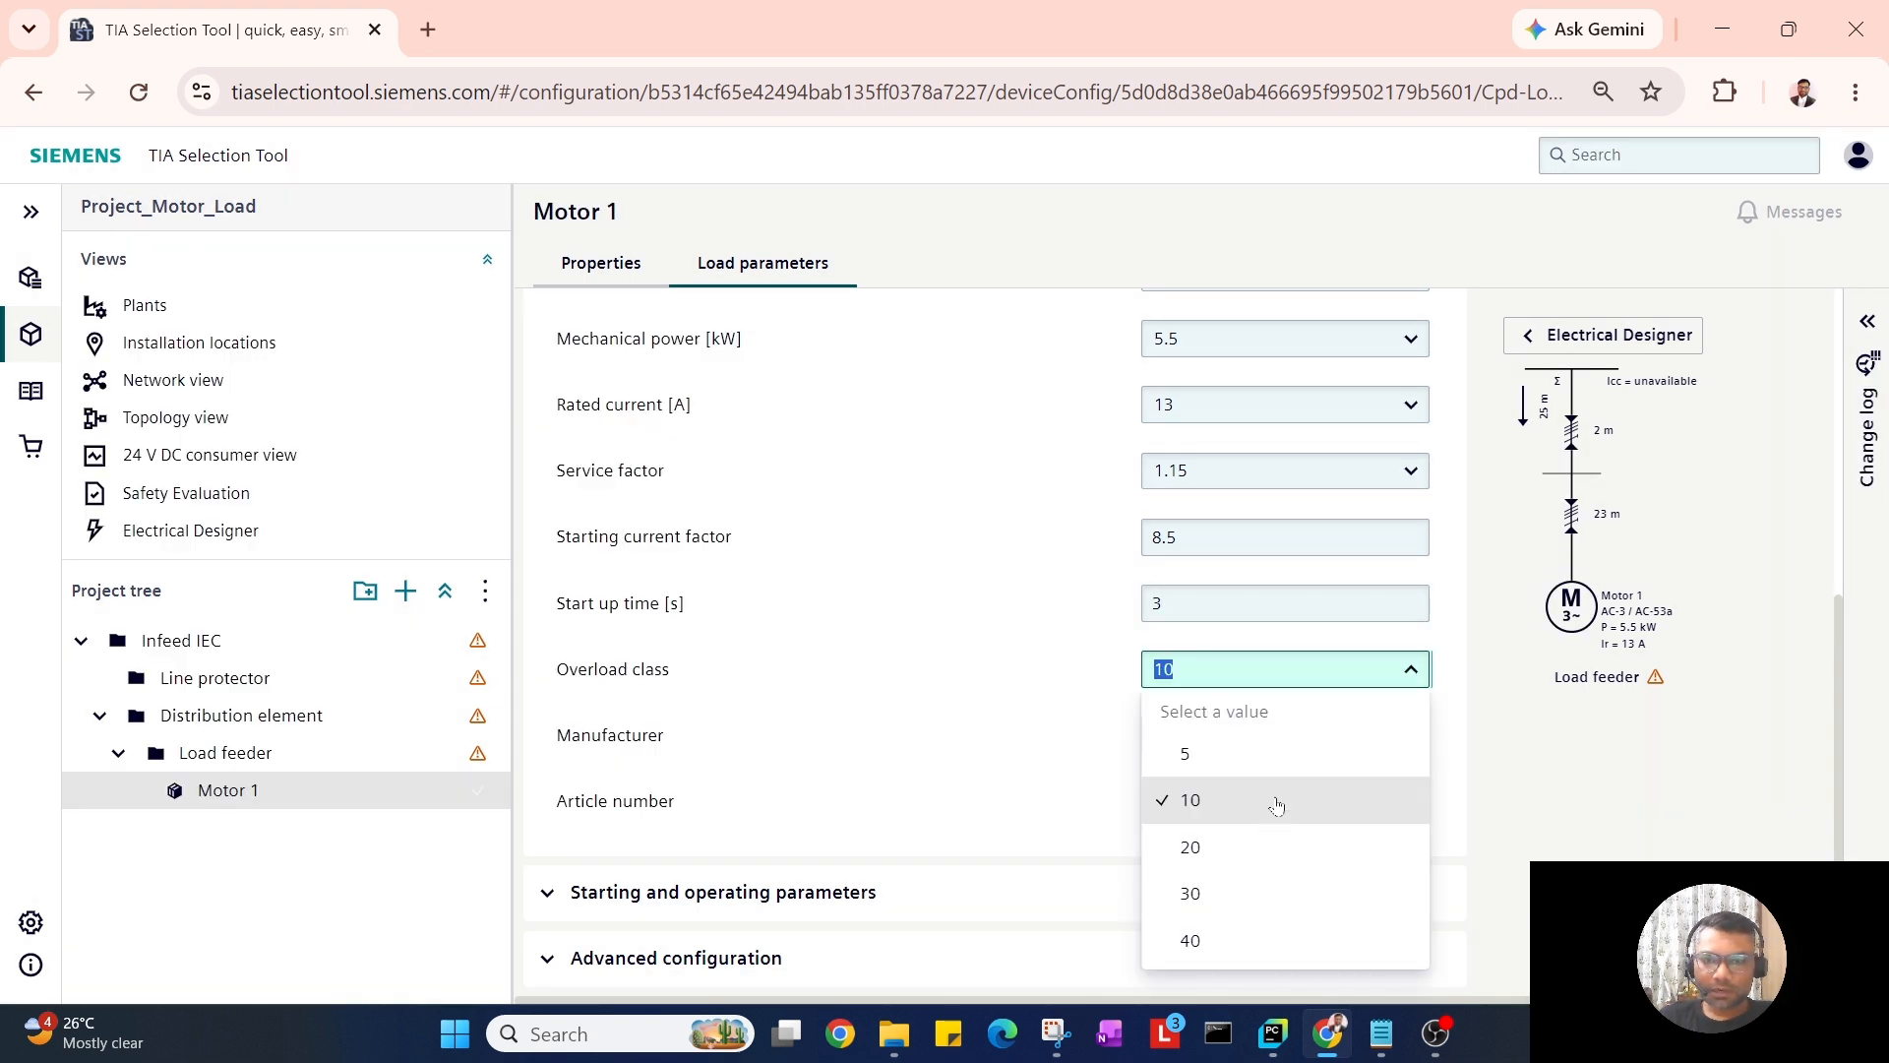
{"action": "left_click", "coordinate": [936, 701]}
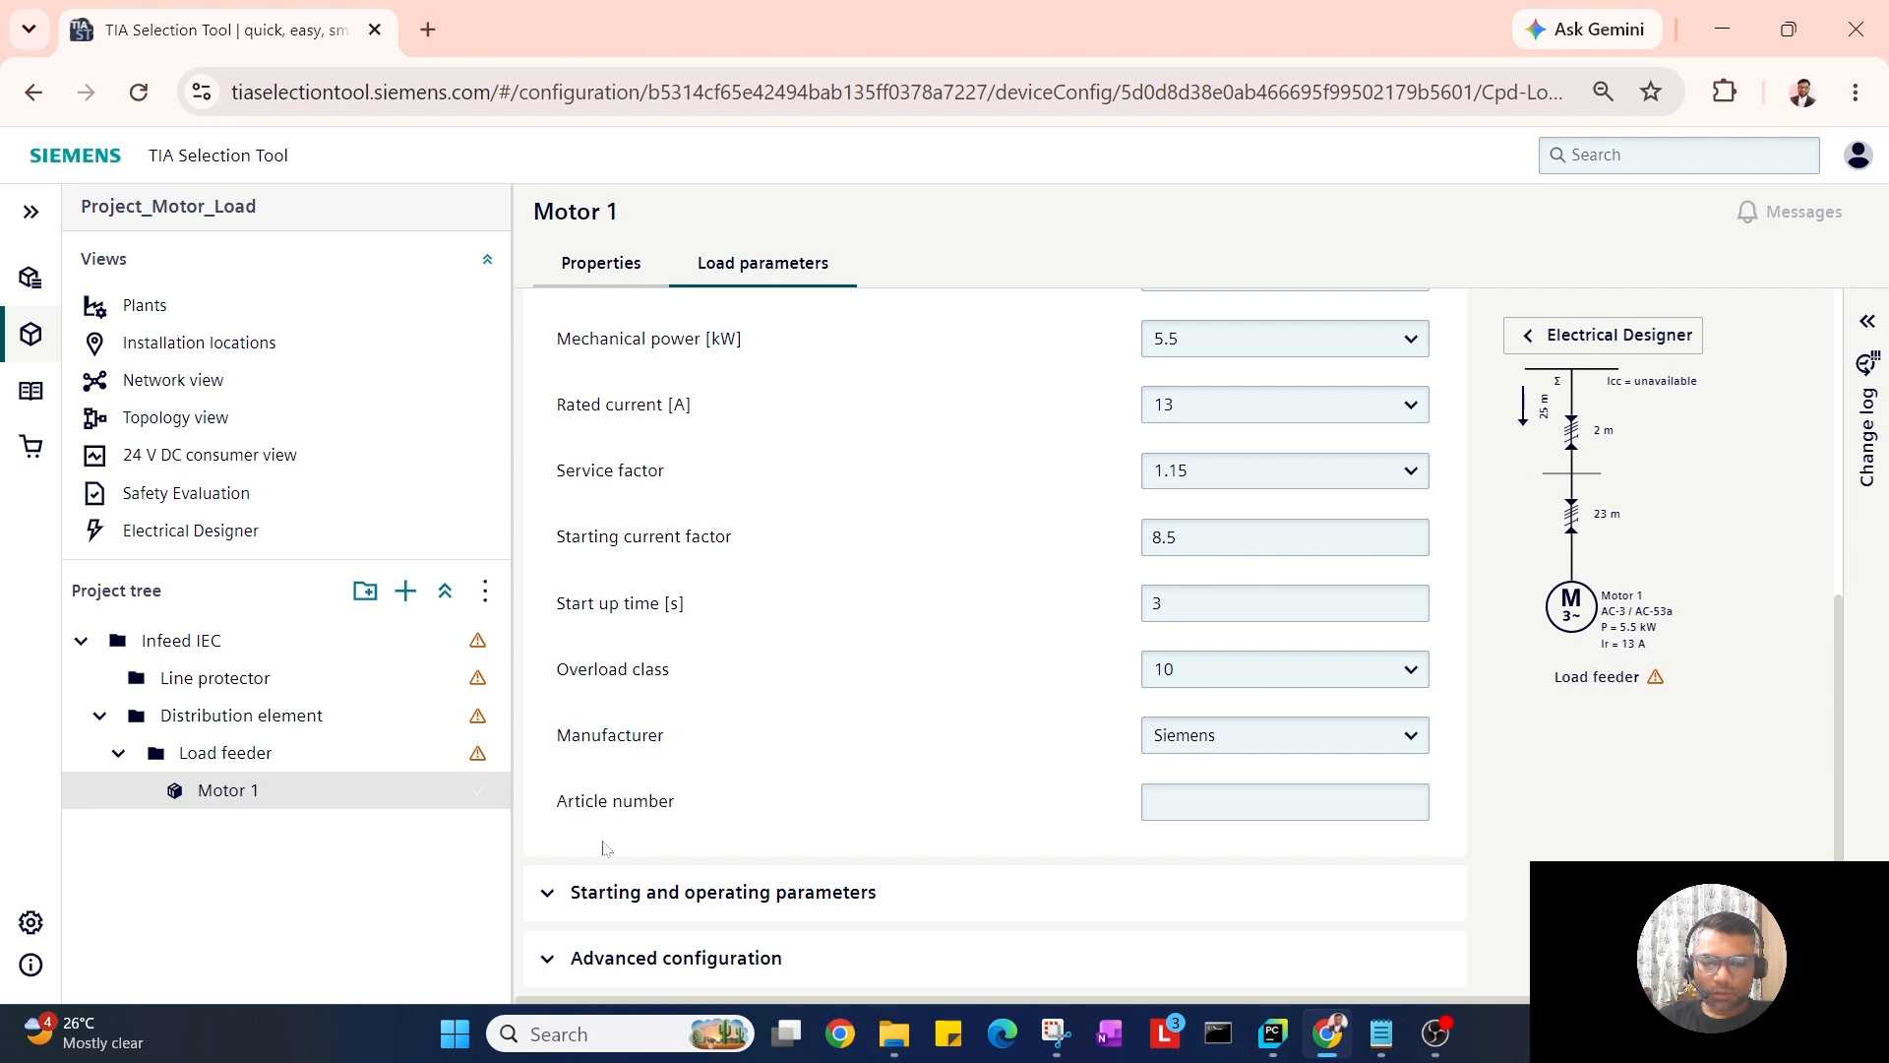
{"action": "scroll", "coordinate": [751, 766], "scroll_direction": "up", "scroll_amount": 5}
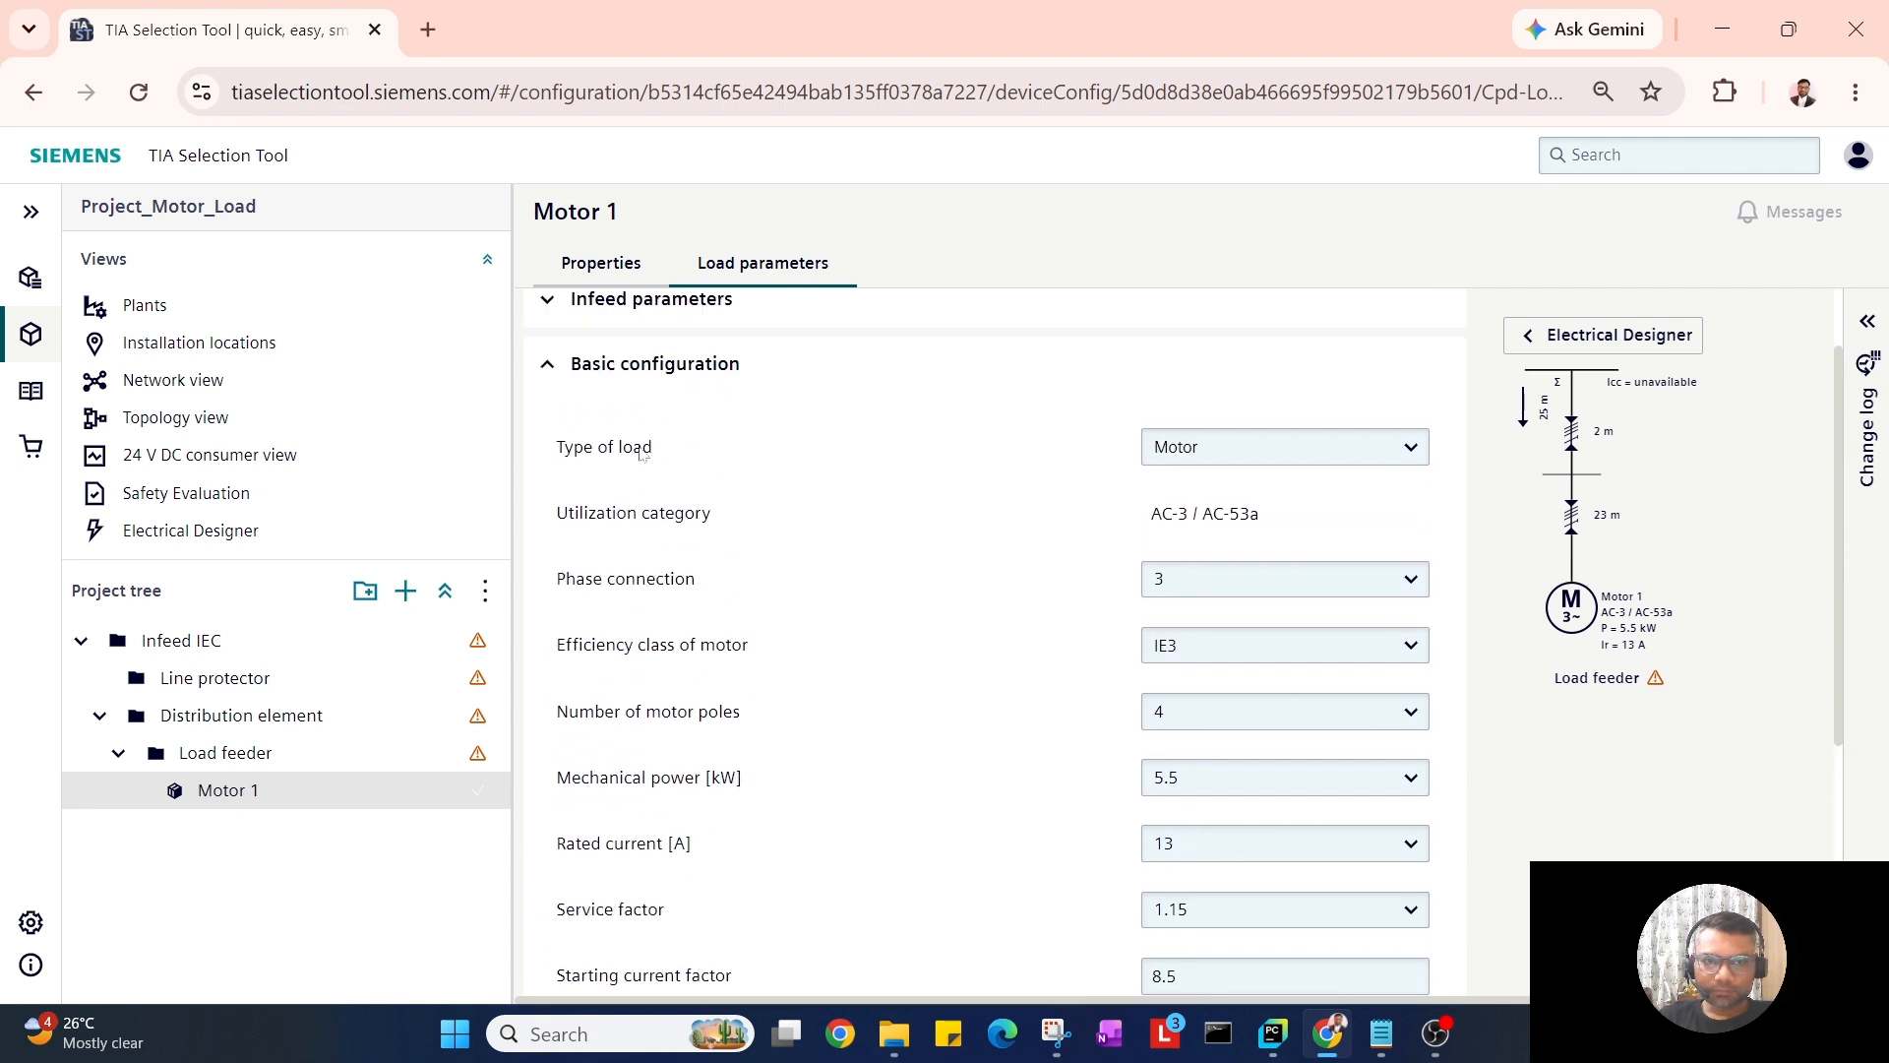
Try Other as Motor 1's manufacturer, and return the manufacturer to Siemens.
{"action": "scroll", "coordinate": [777, 691], "scroll_direction": "down", "scroll_amount": 5}
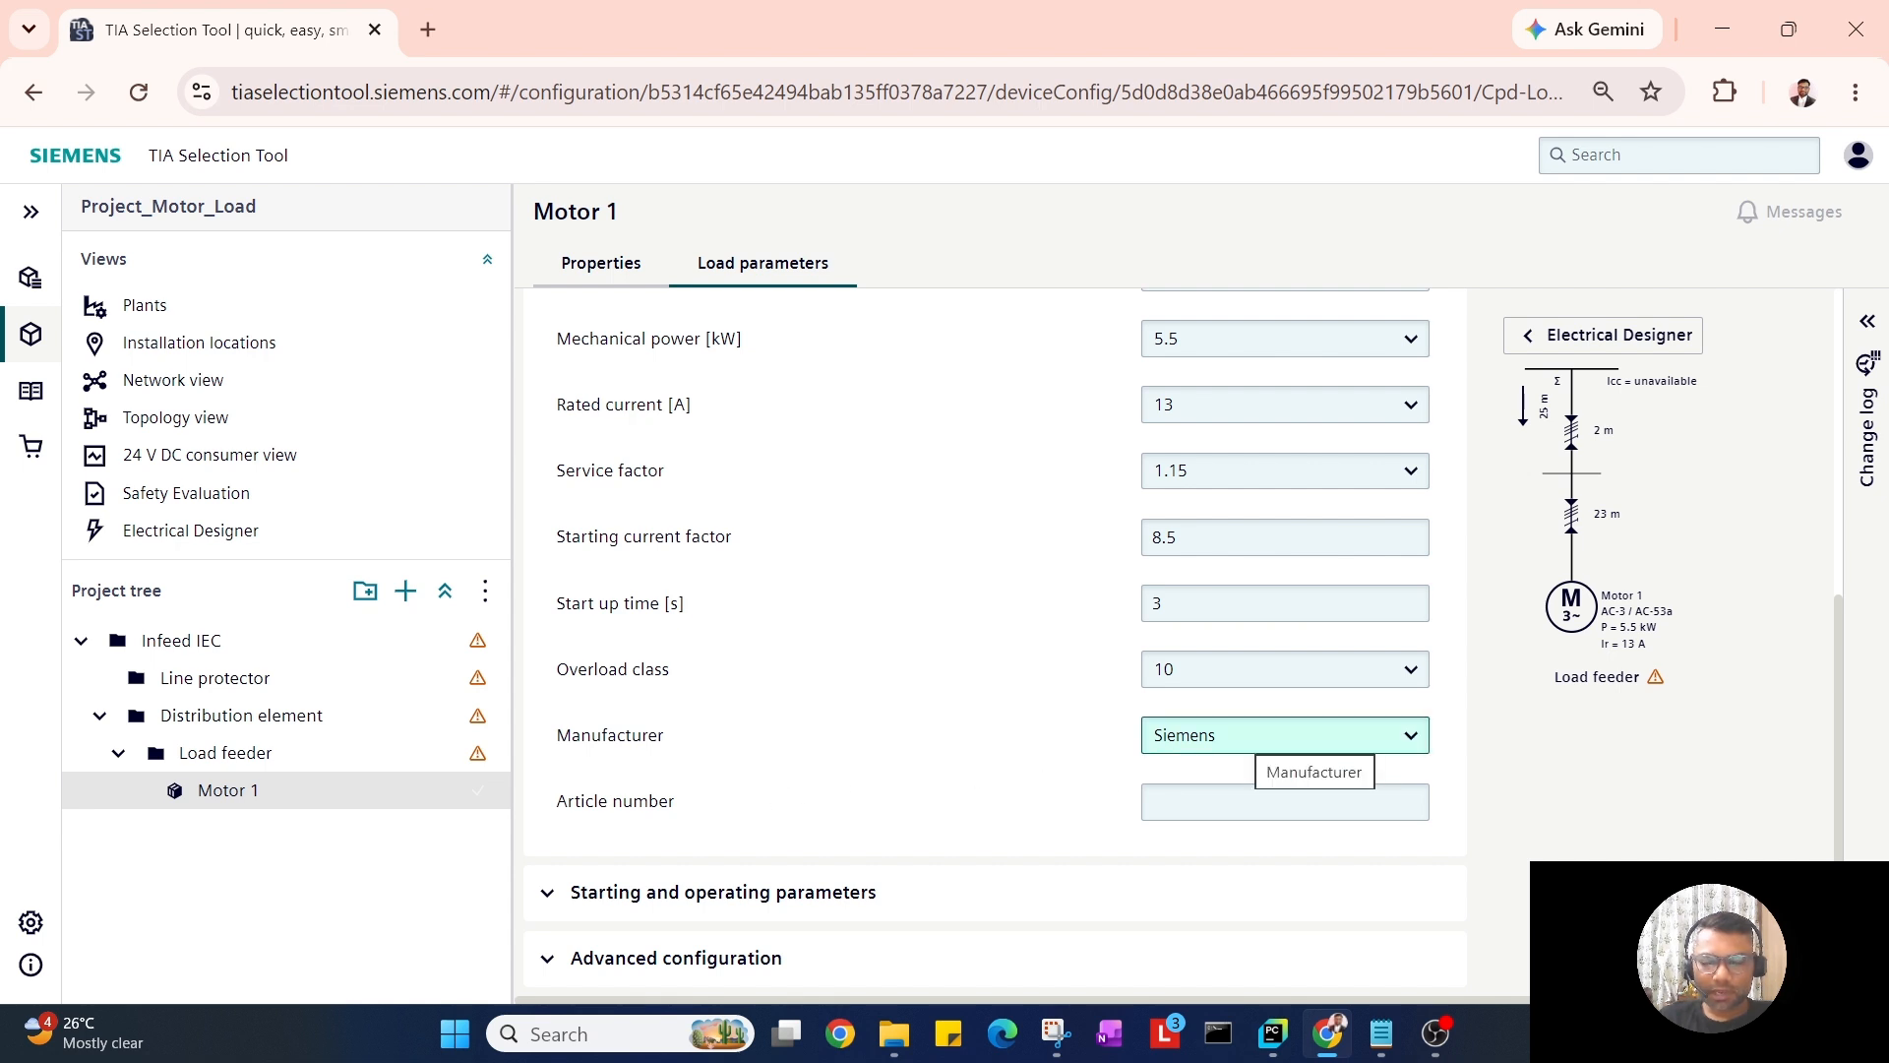
{"action": "left_click", "coordinate": [1279, 738]}
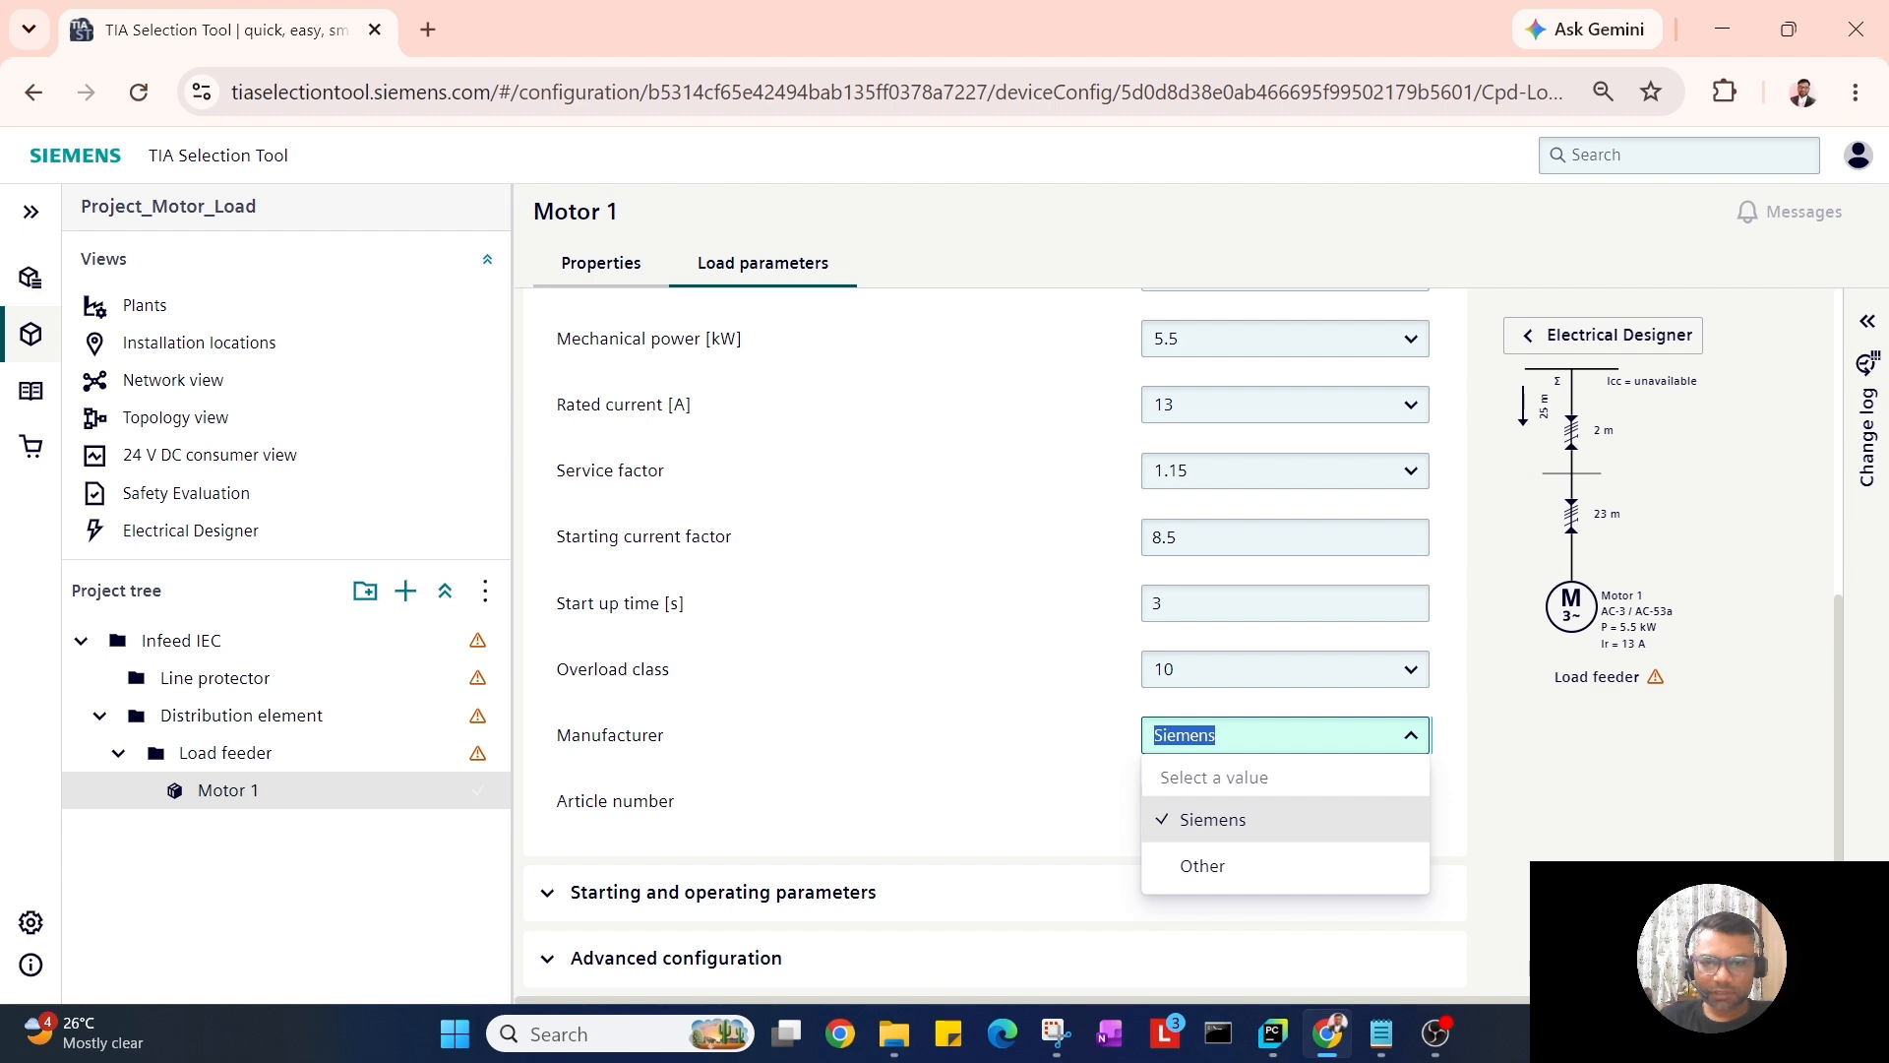
{"action": "left_click", "coordinate": [1246, 866]}
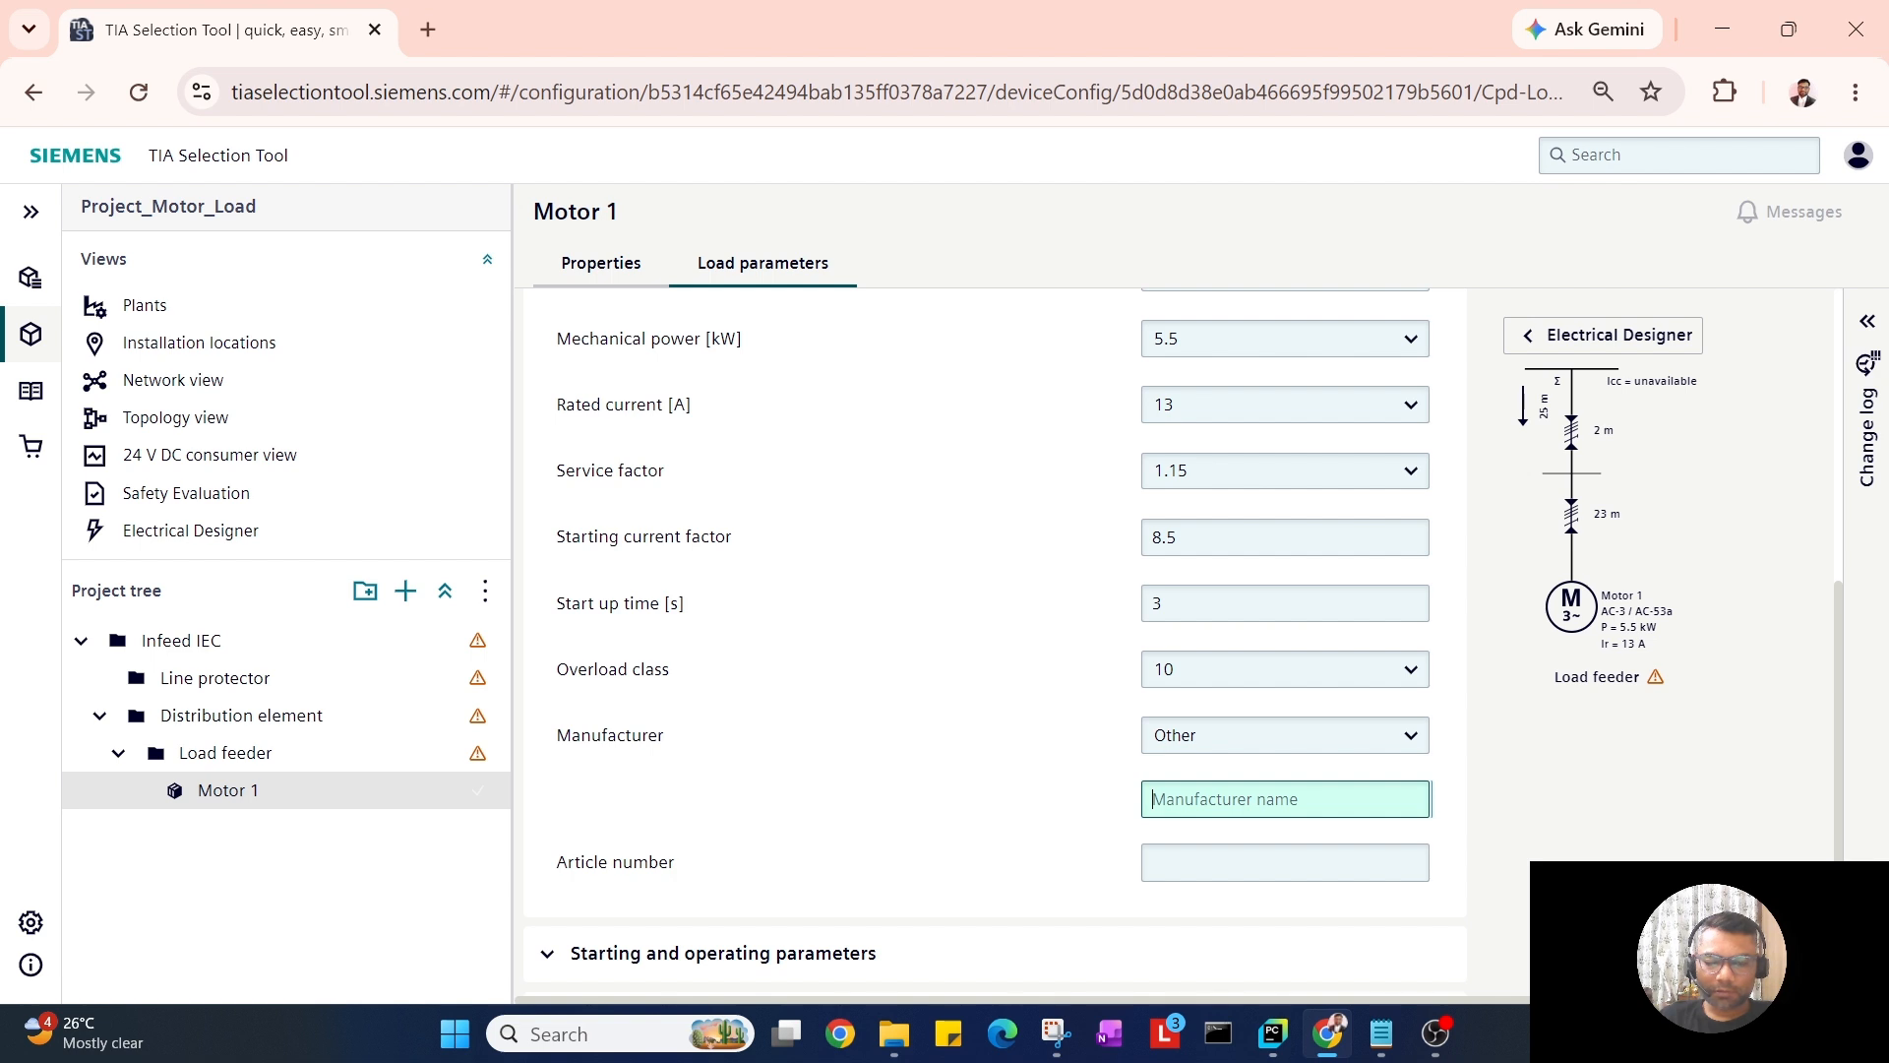
{"action": "left_click", "coordinate": [1284, 735]}
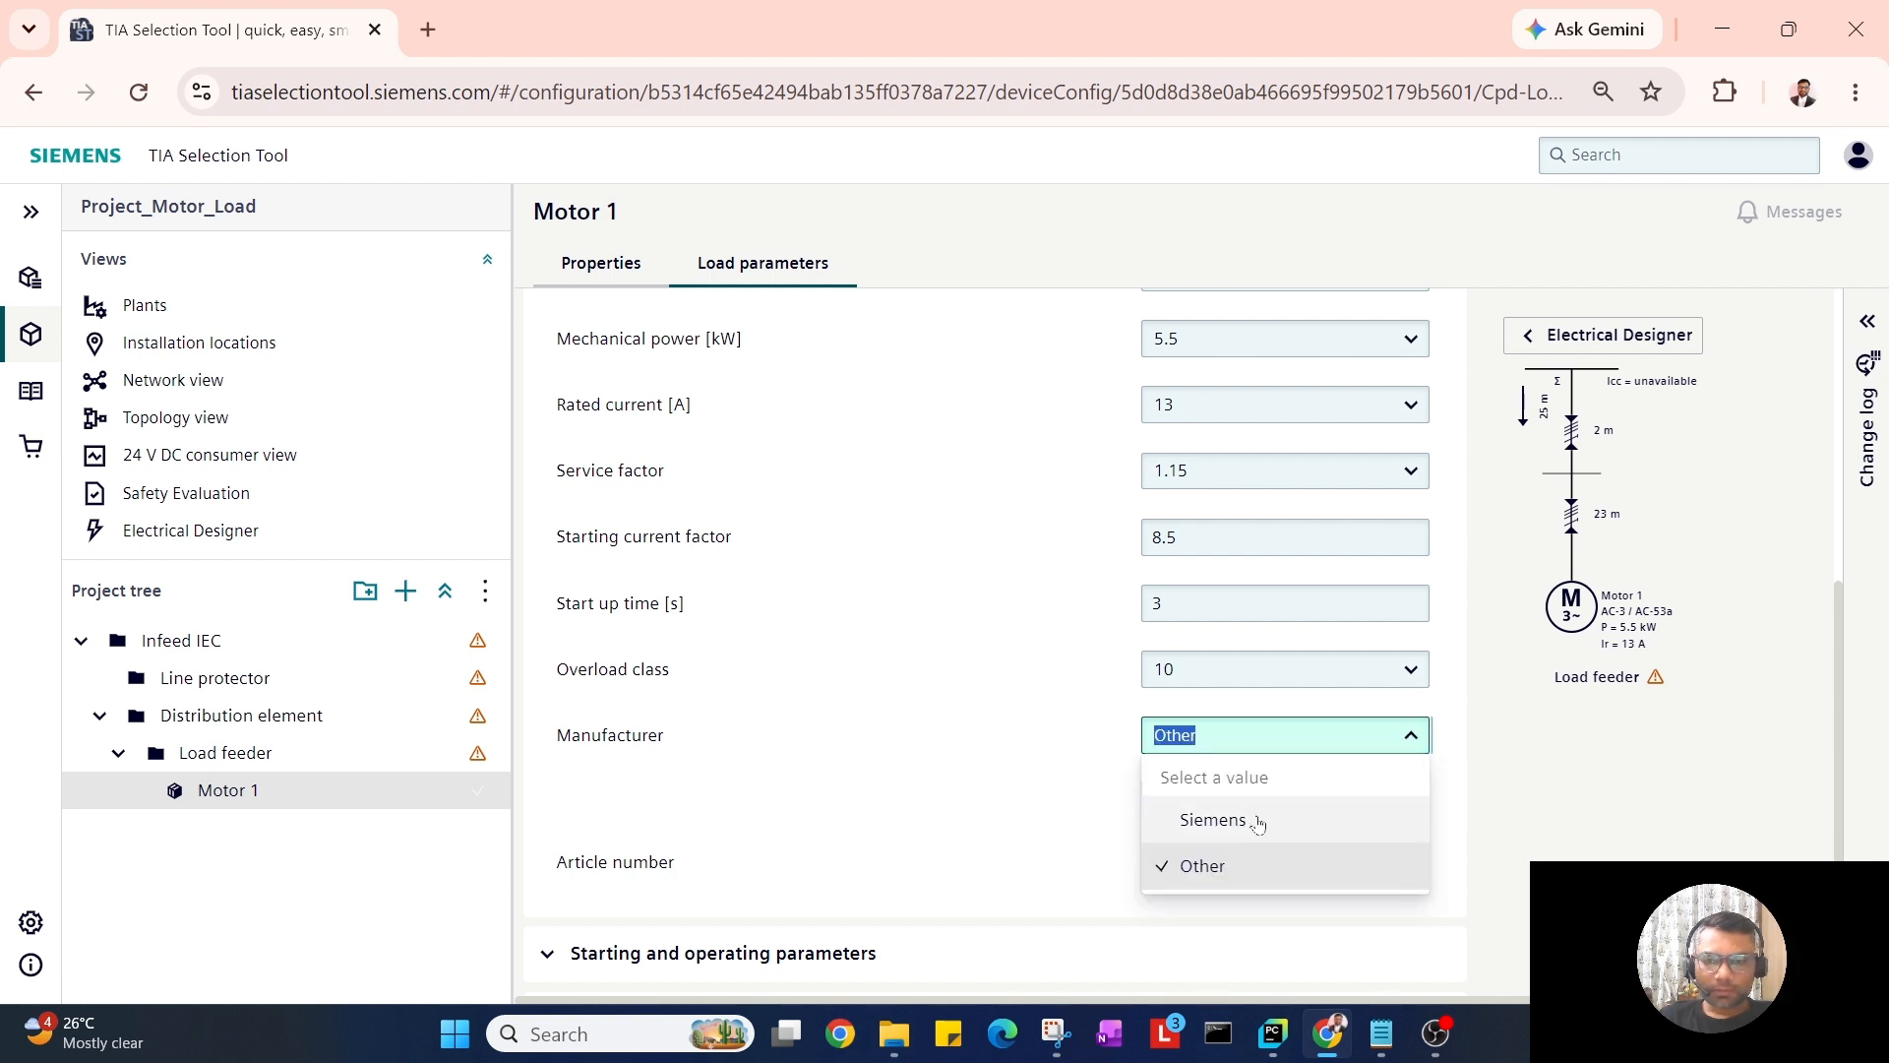
{"action": "left_click", "coordinate": [1323, 838]}
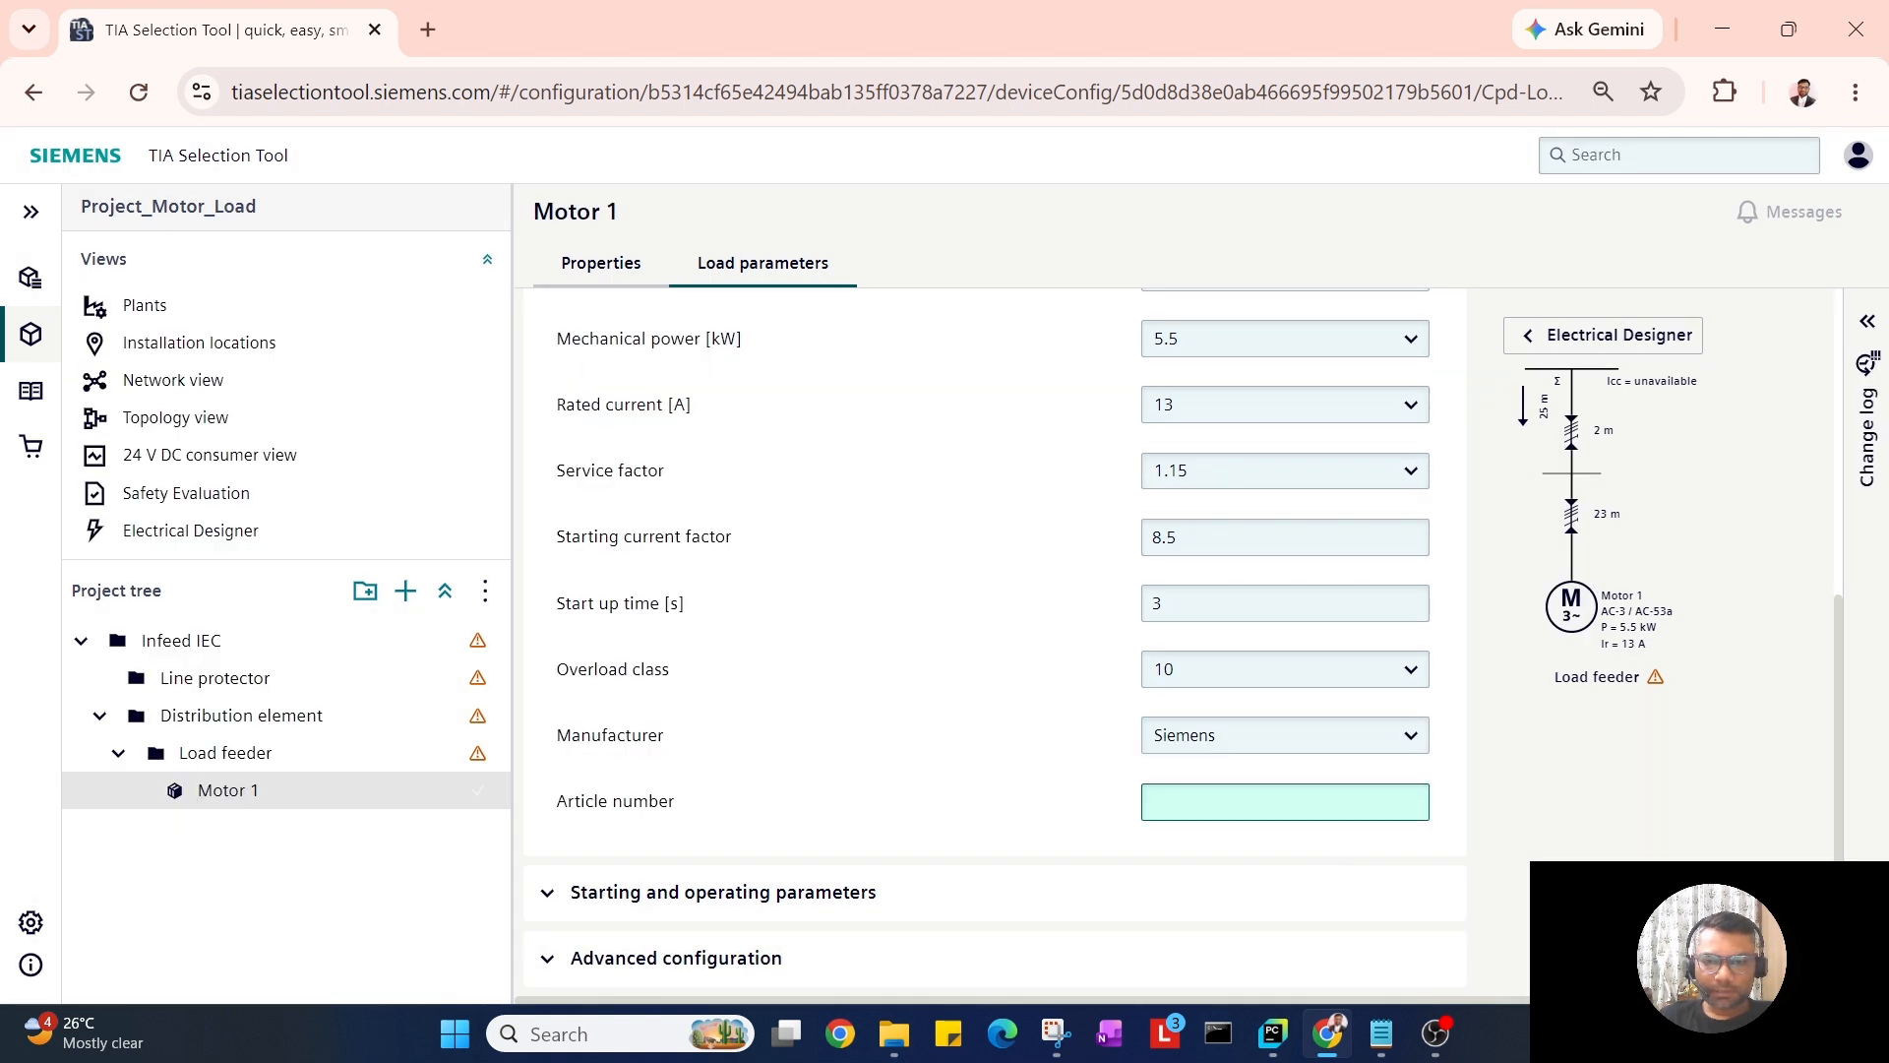
Enter FTD256 as the article number of Motor 1.
{"action": "left_click", "coordinate": [1319, 802]}
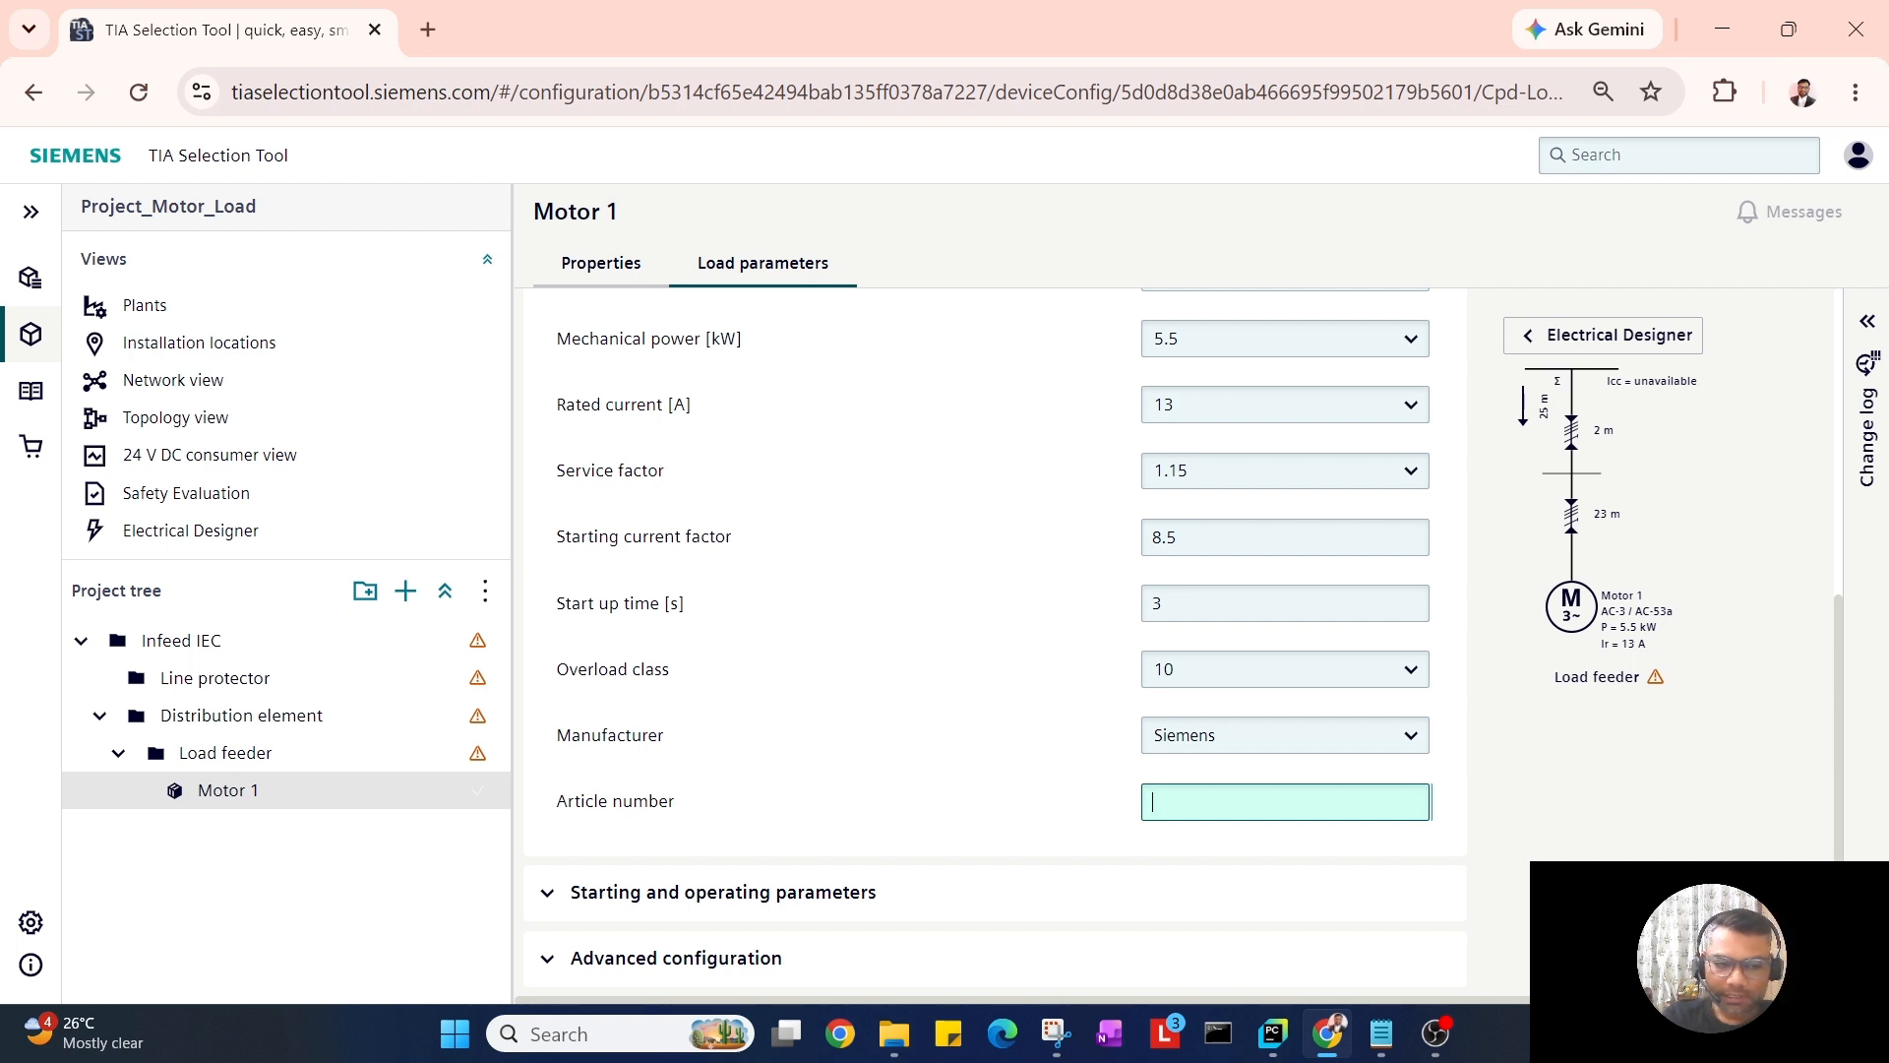
{"action": "type", "text": "FTD256"}
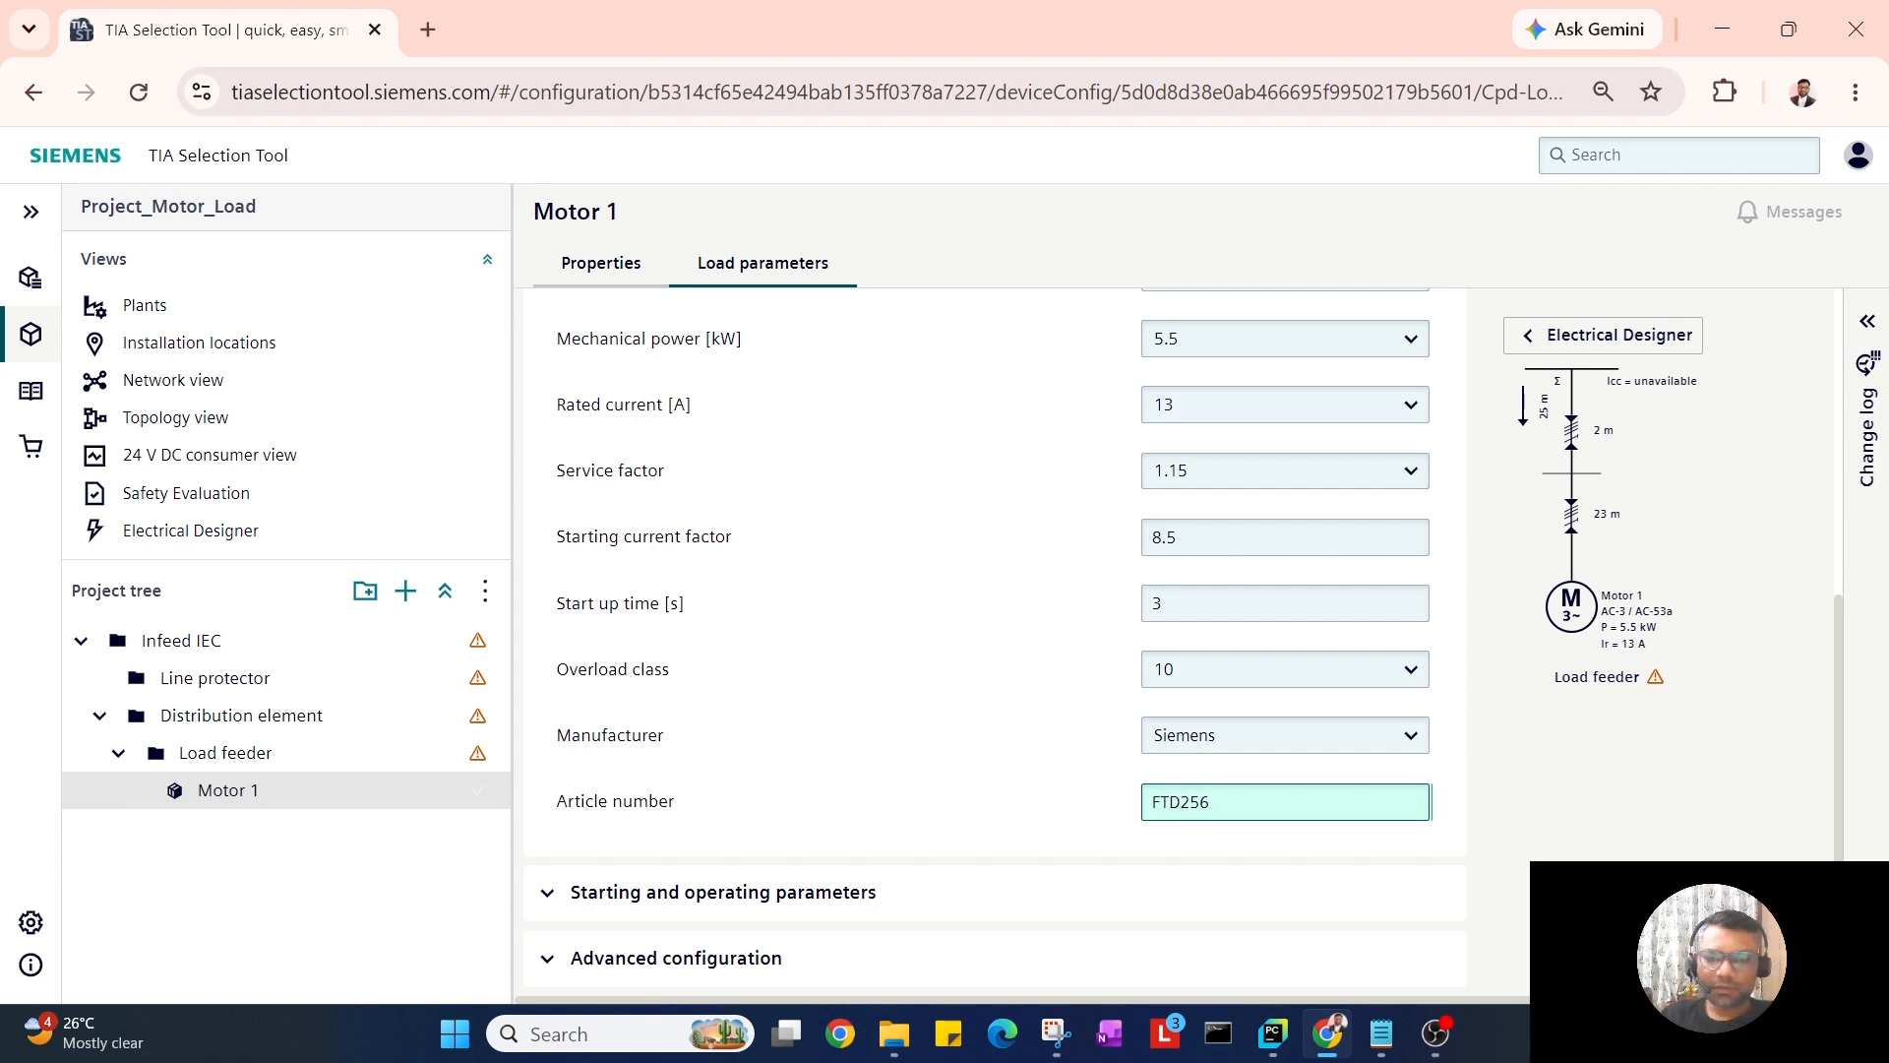
{"action": "left_click", "coordinate": [906, 655]}
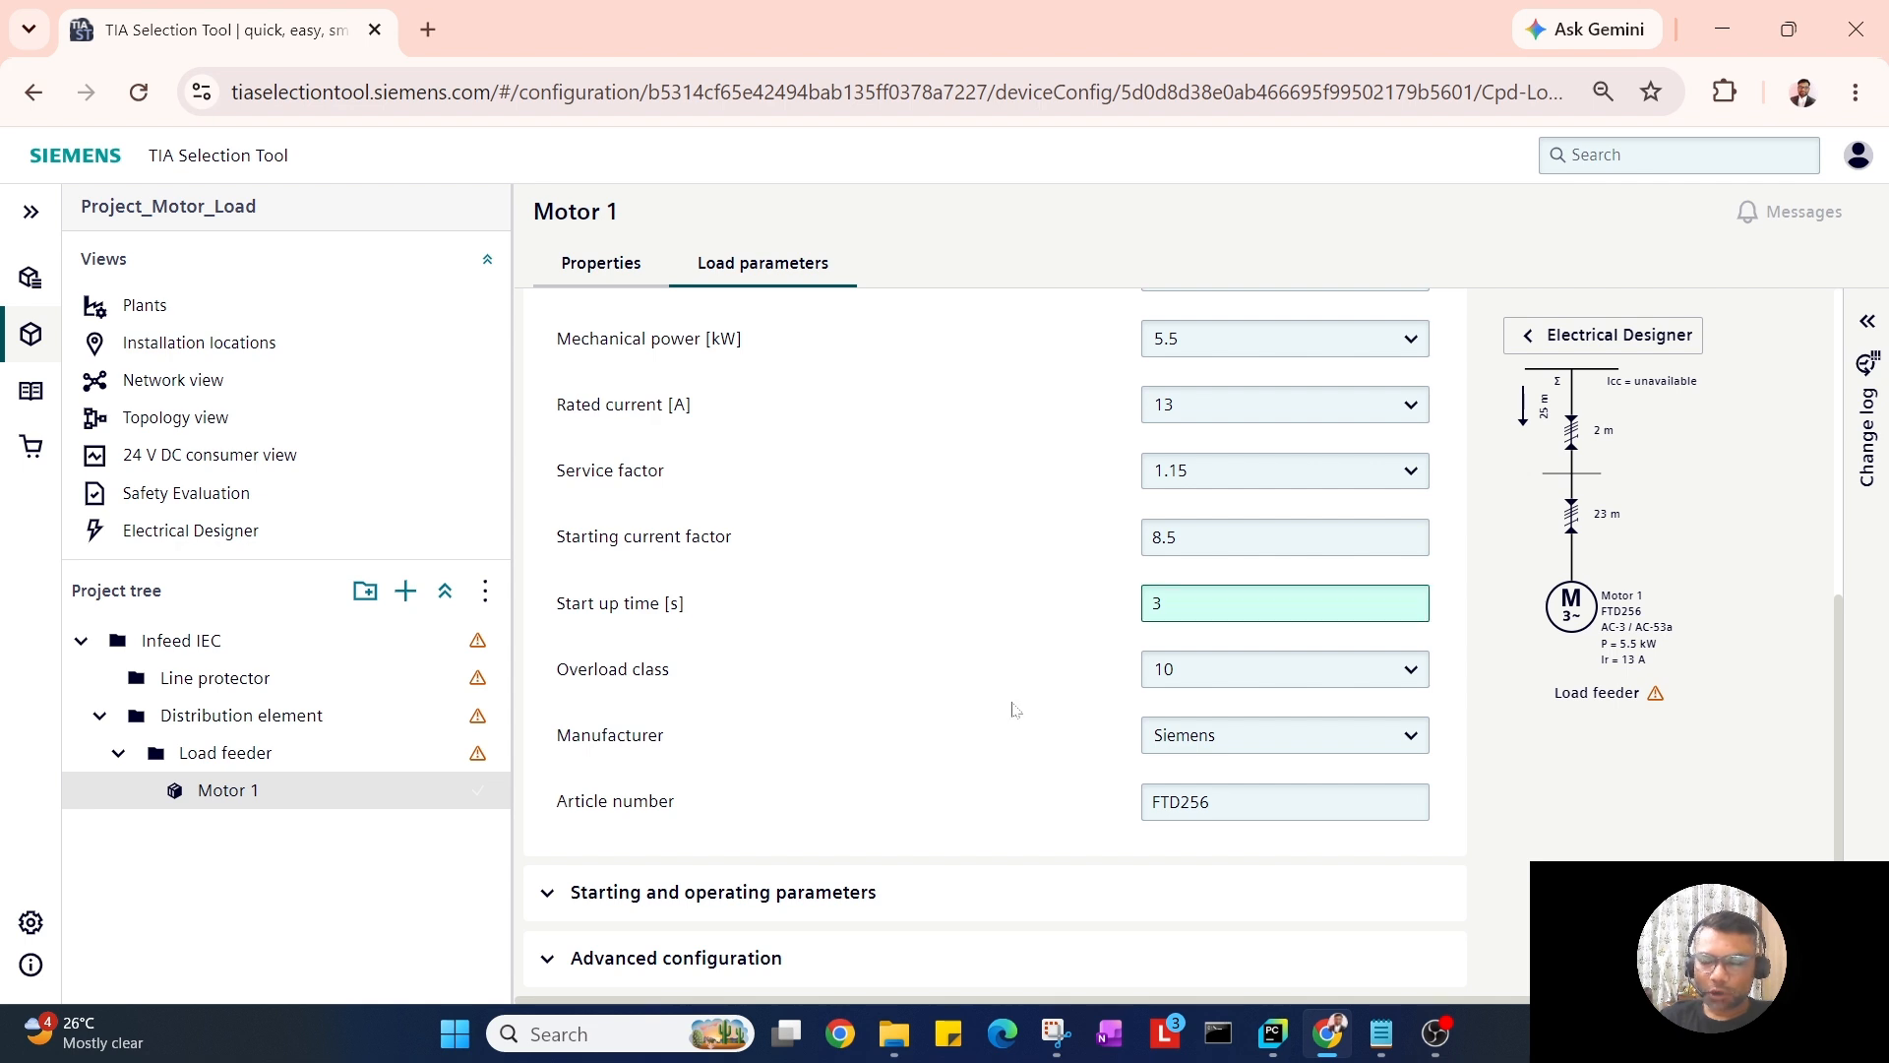
Set the motor operating mode to Periodic intermittent operation in Motor 1's starting and operating parameters.
{"action": "scroll", "coordinate": [753, 635], "scroll_direction": "up", "scroll_amount": 5}
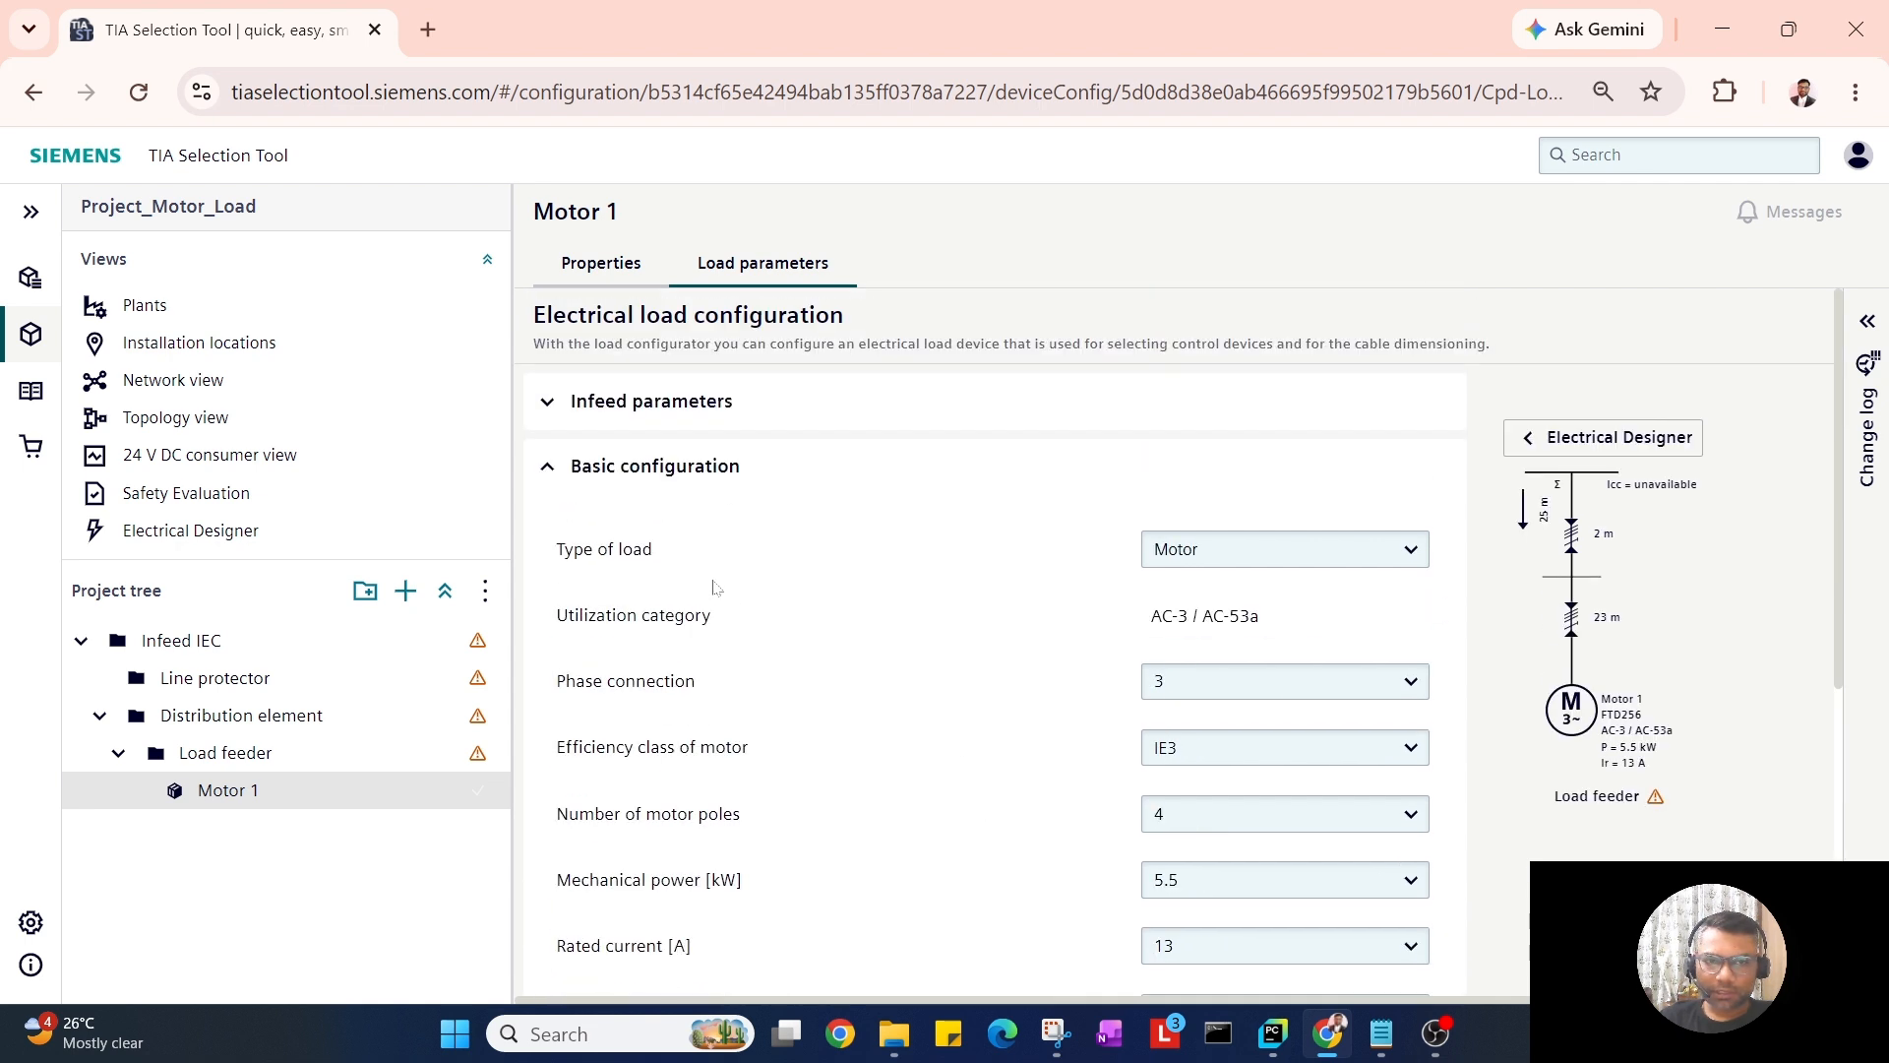
{"action": "left_click", "coordinate": [547, 465]}
{"action": "left_click", "coordinate": [547, 532]}
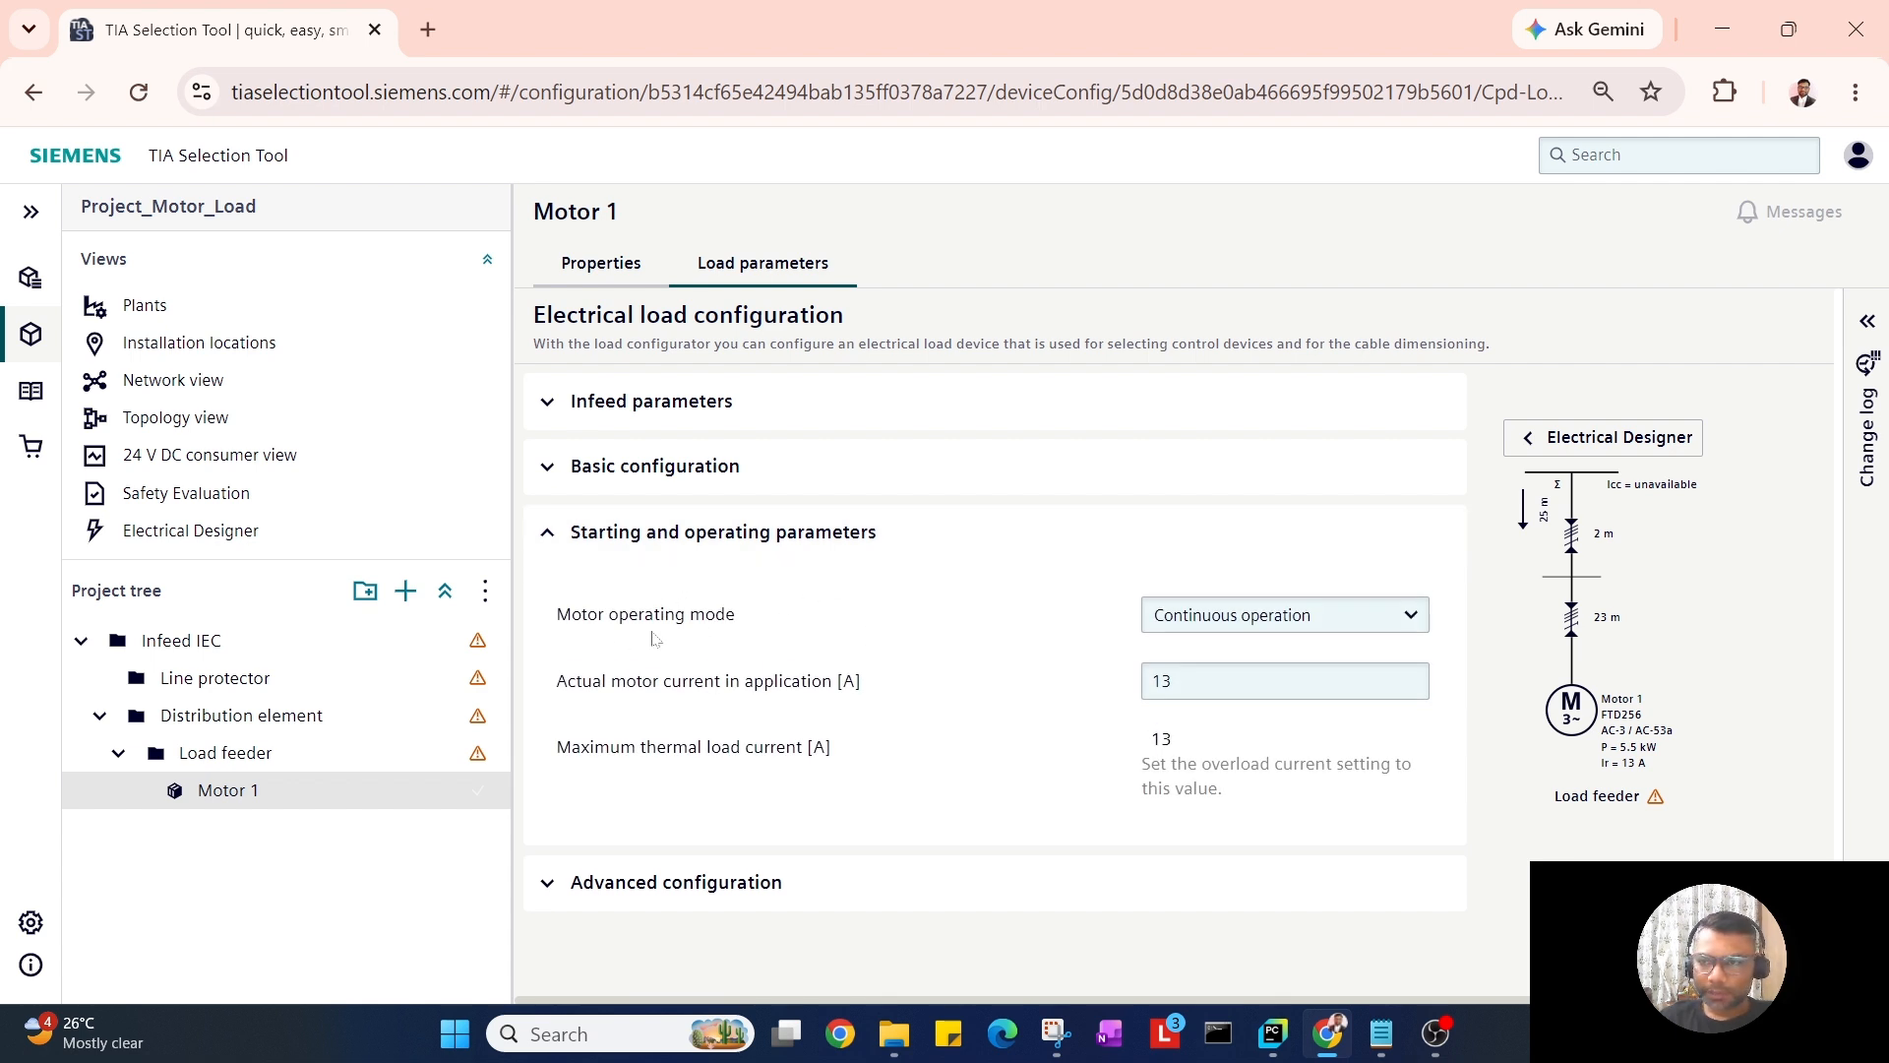
{"action": "left_click", "coordinate": [1284, 618]}
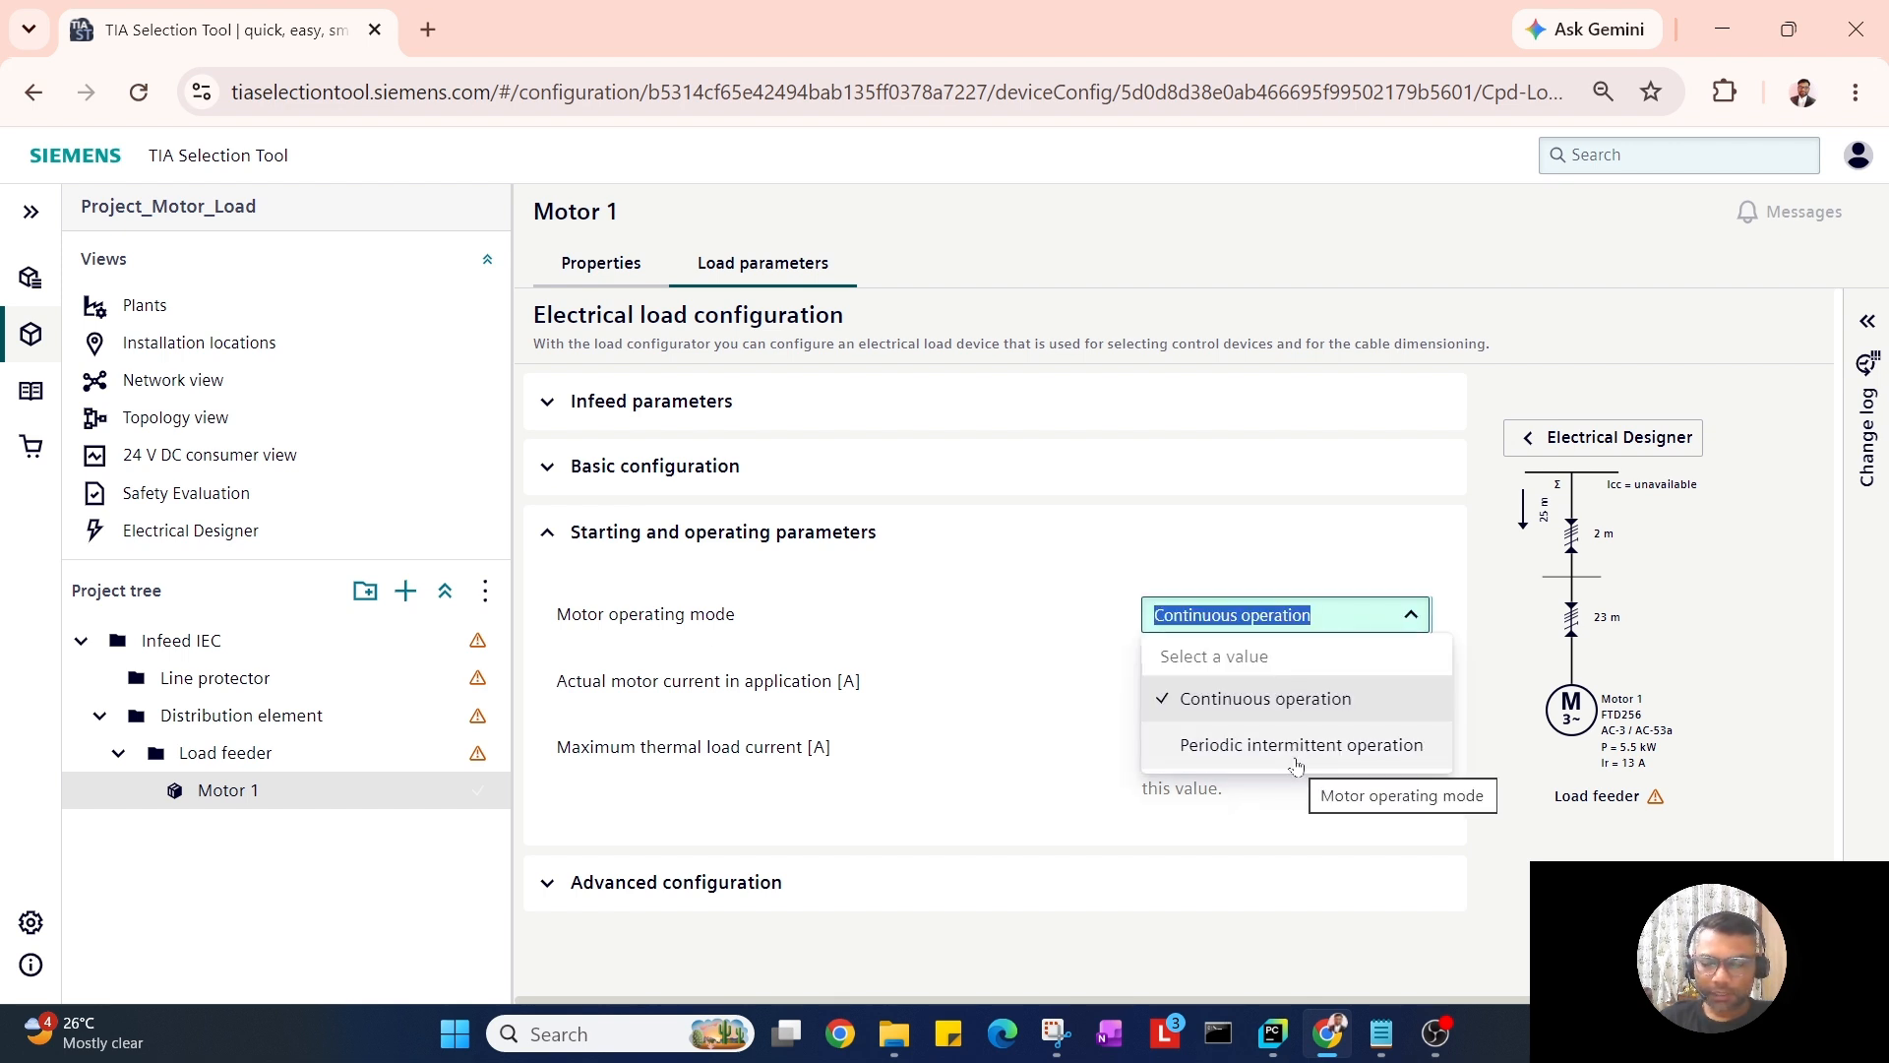
{"action": "left_click", "coordinate": [1036, 698]}
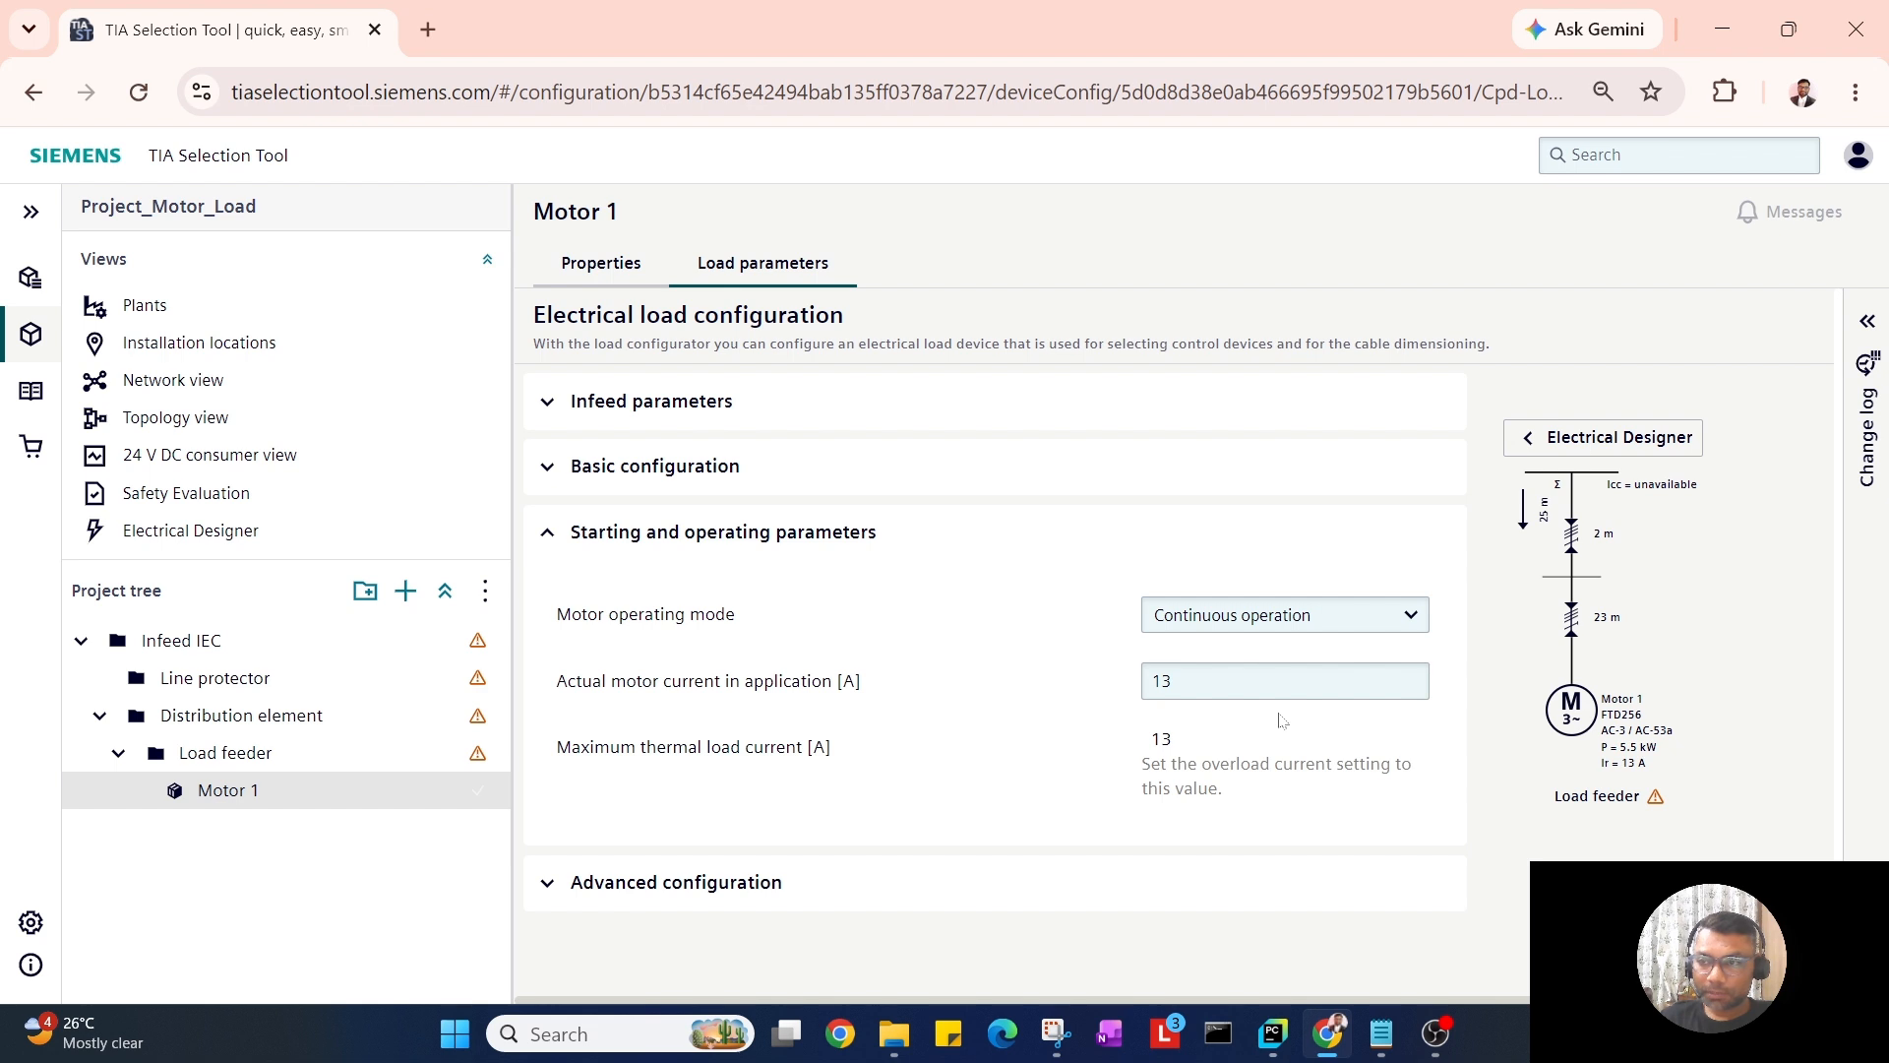
{"action": "left_click", "coordinate": [1309, 615]}
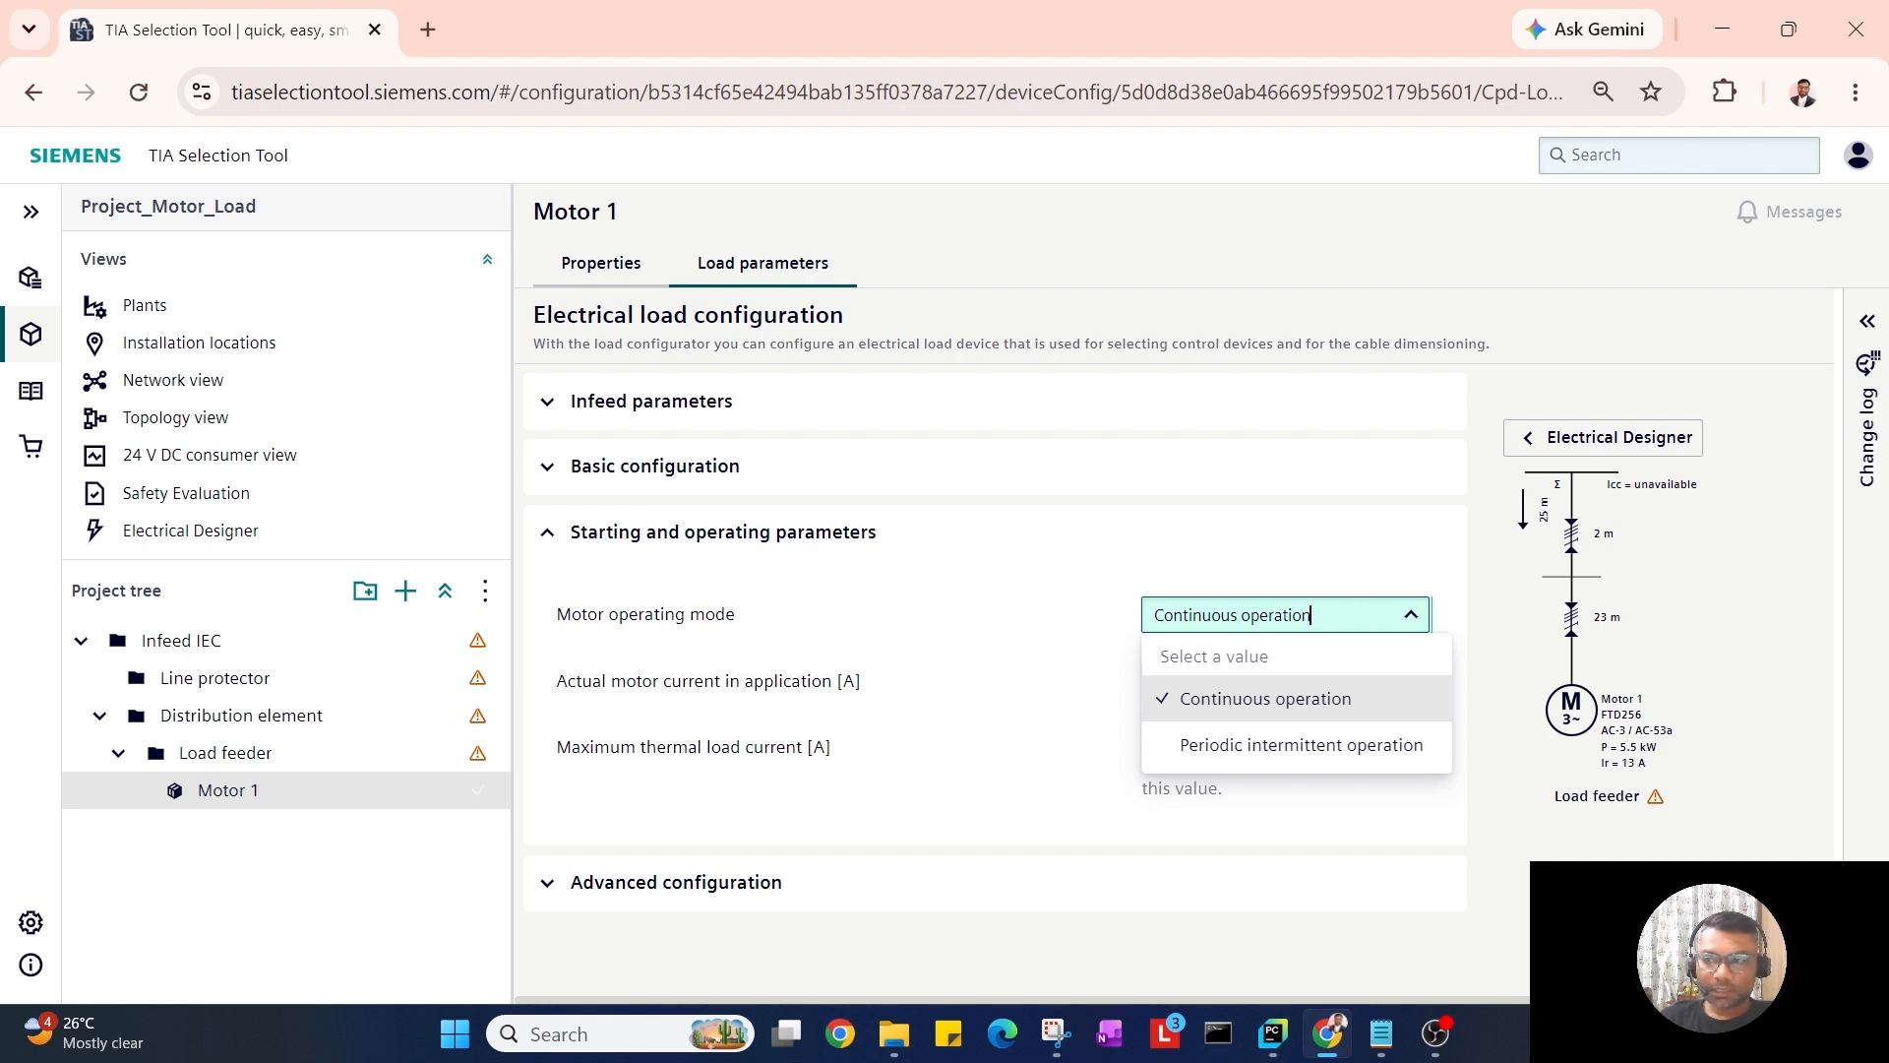
{"action": "left_click", "coordinate": [1062, 624]}
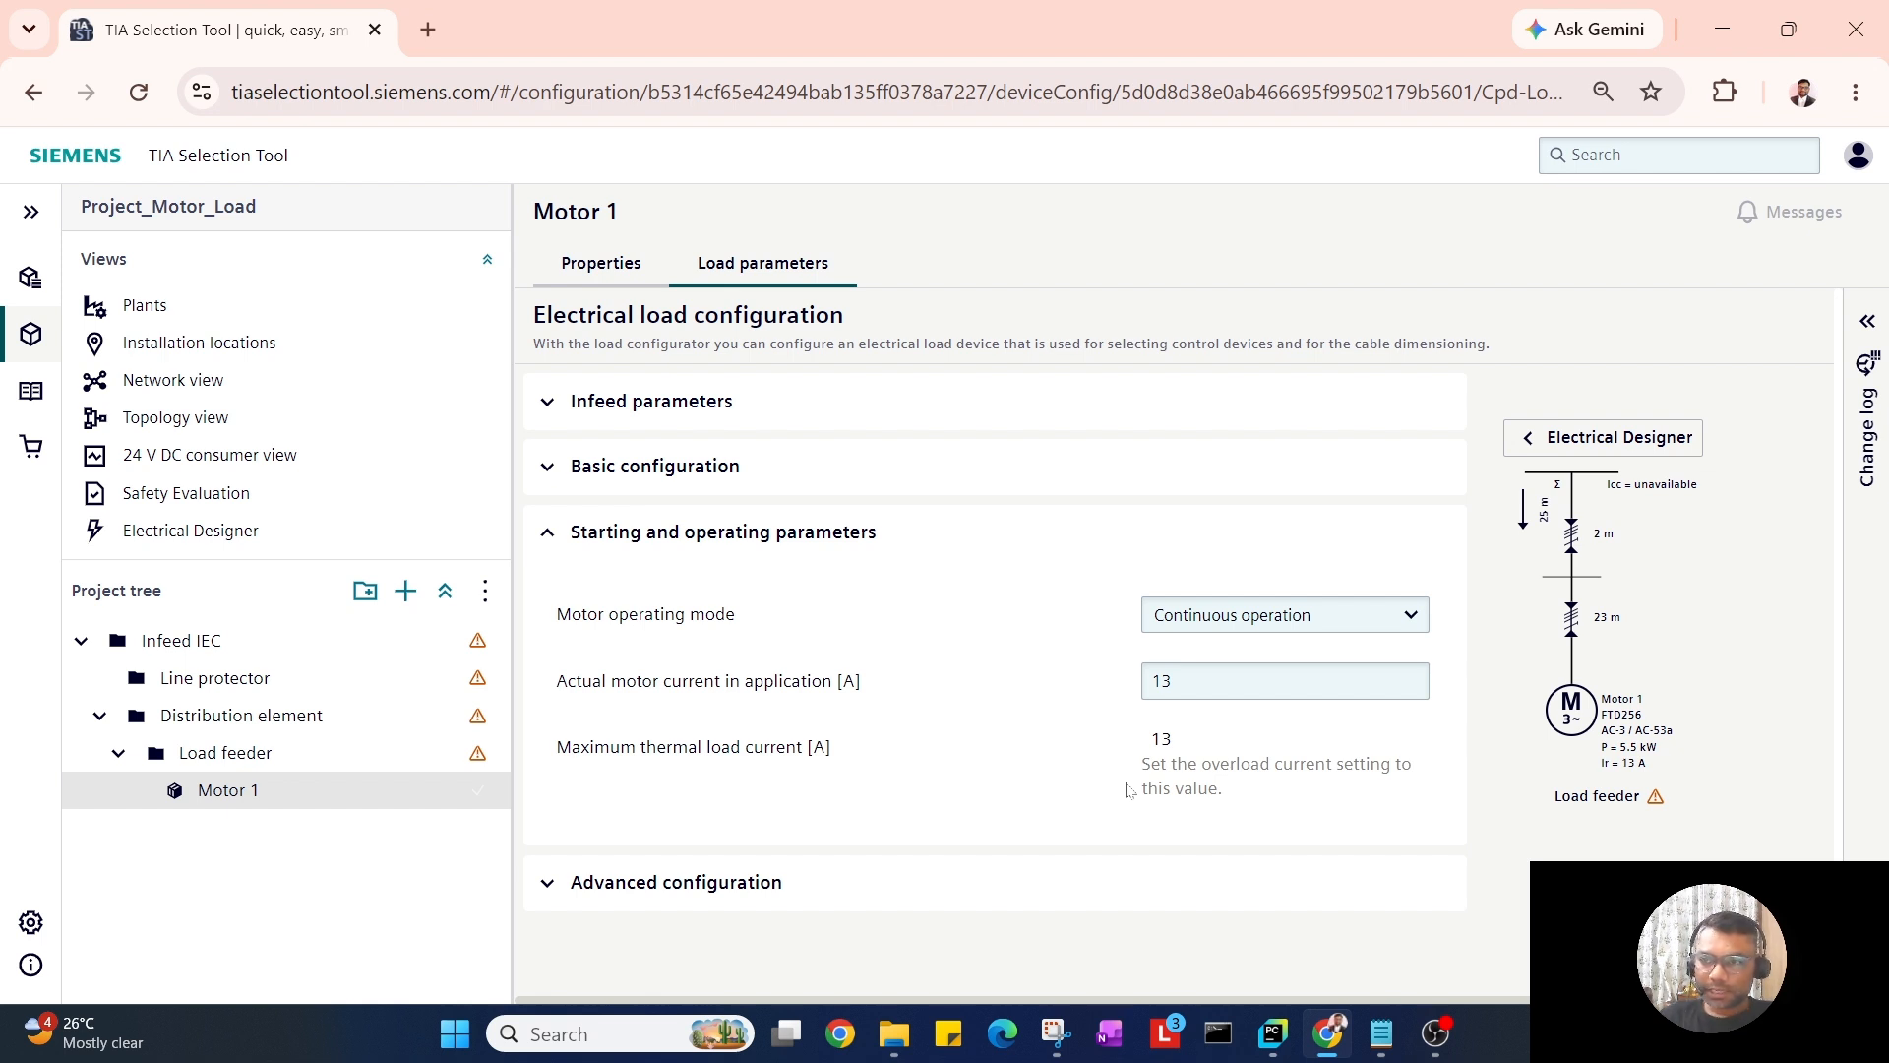
{"action": "left_click", "coordinate": [1284, 618]}
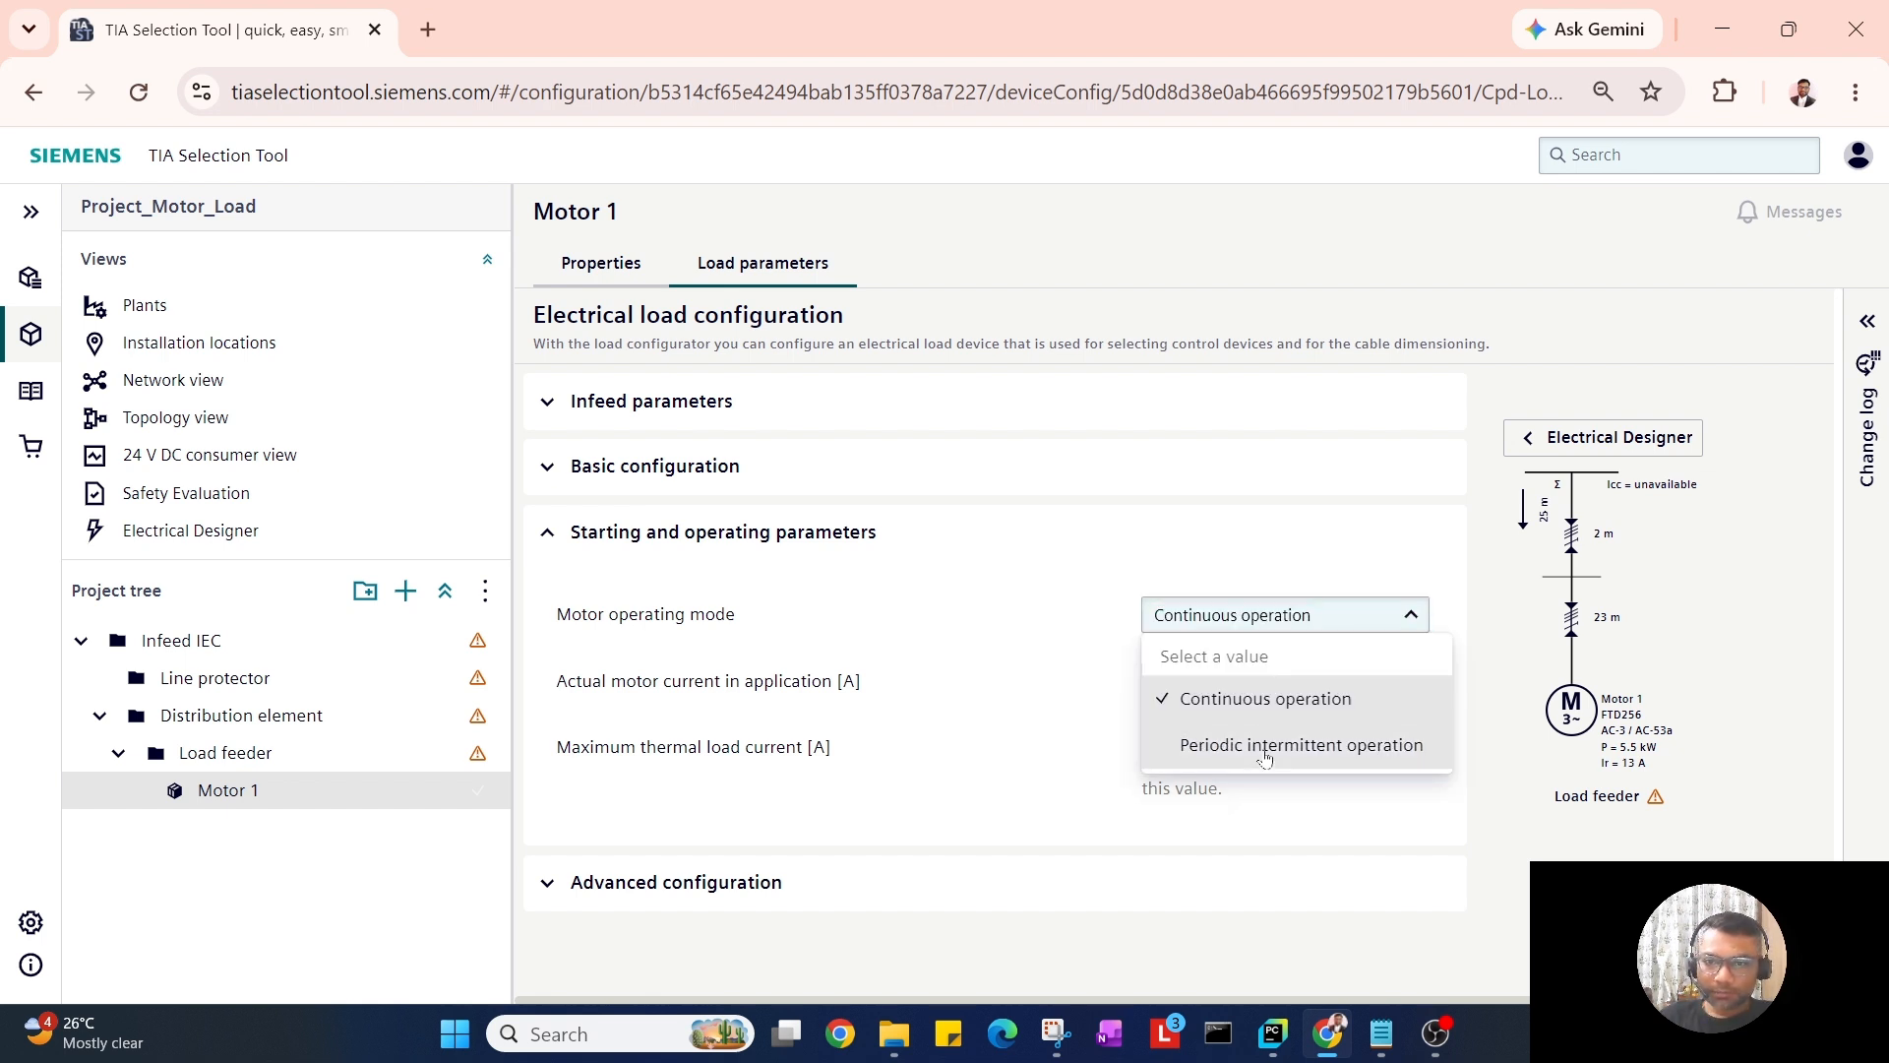
{"action": "left_click", "coordinate": [1265, 748]}
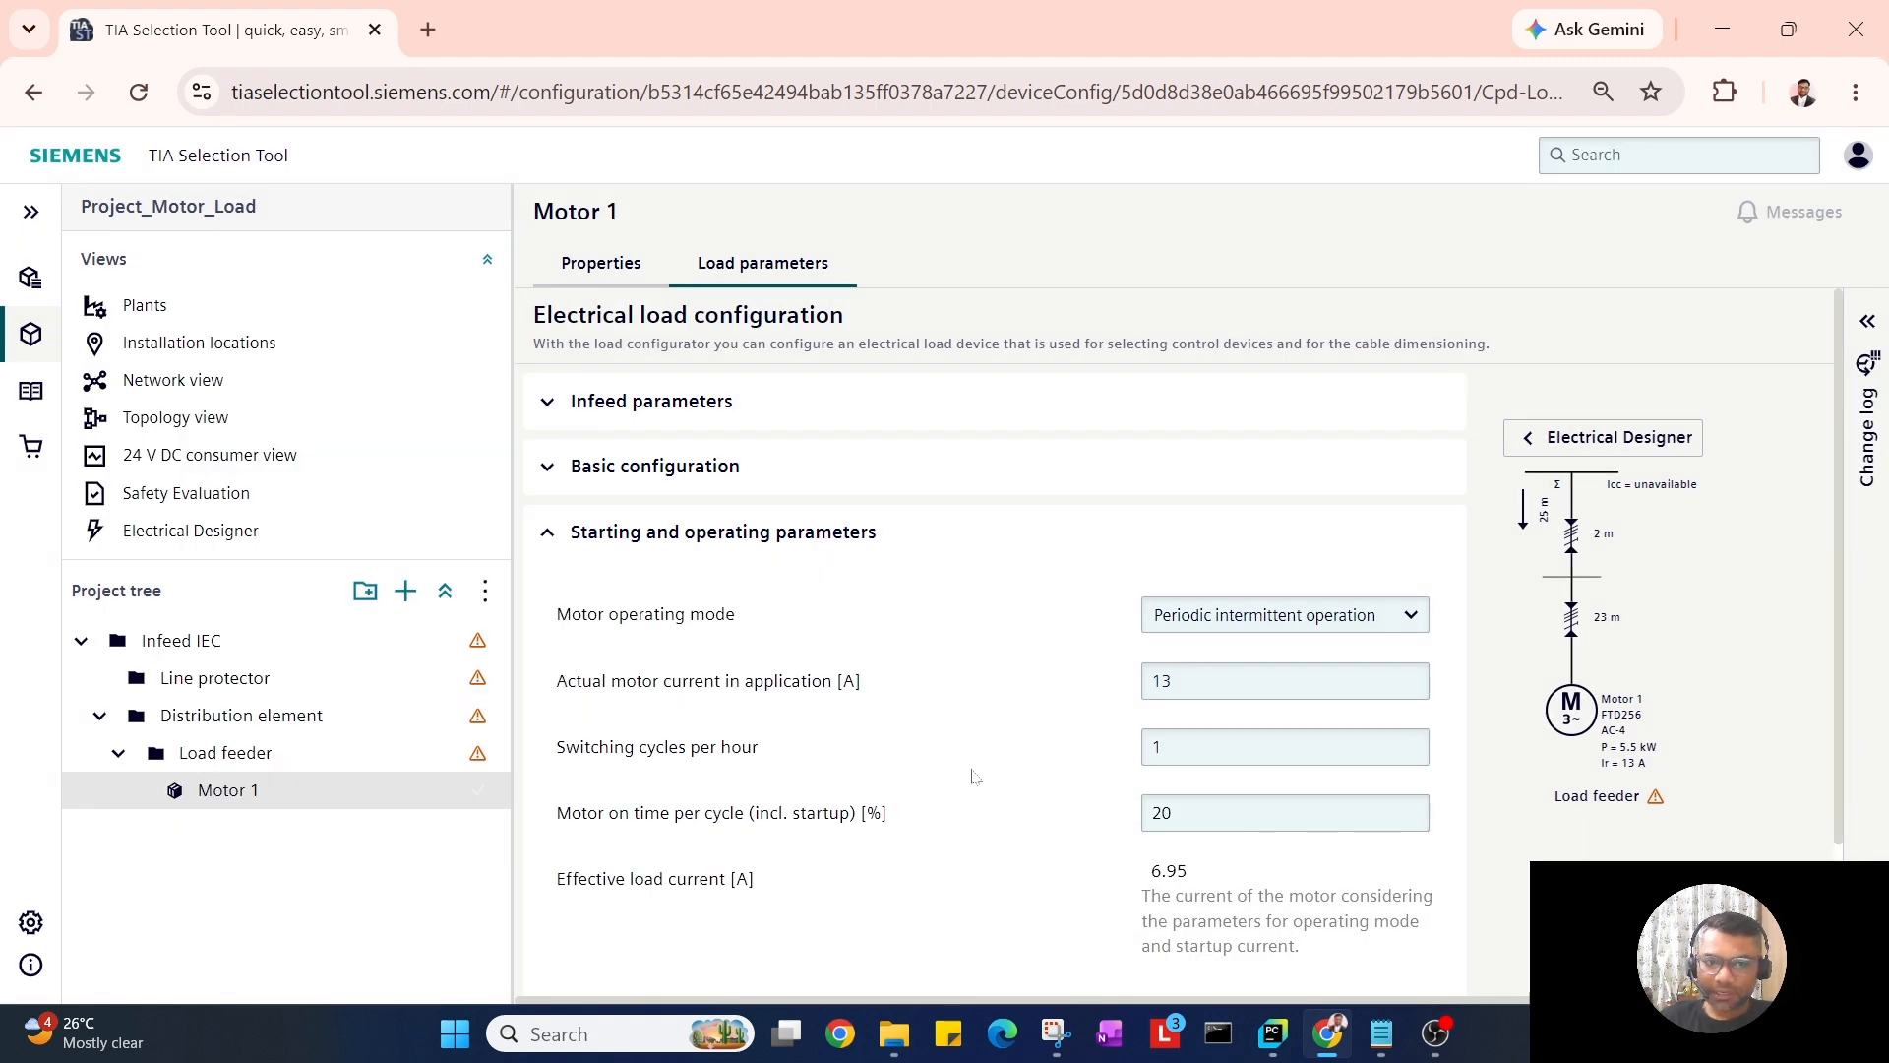
Try 10000 switching cycles per hour for Motor 1, and set the value back to 1.
{"action": "scroll", "coordinate": [975, 776], "scroll_direction": "down", "scroll_amount": 2}
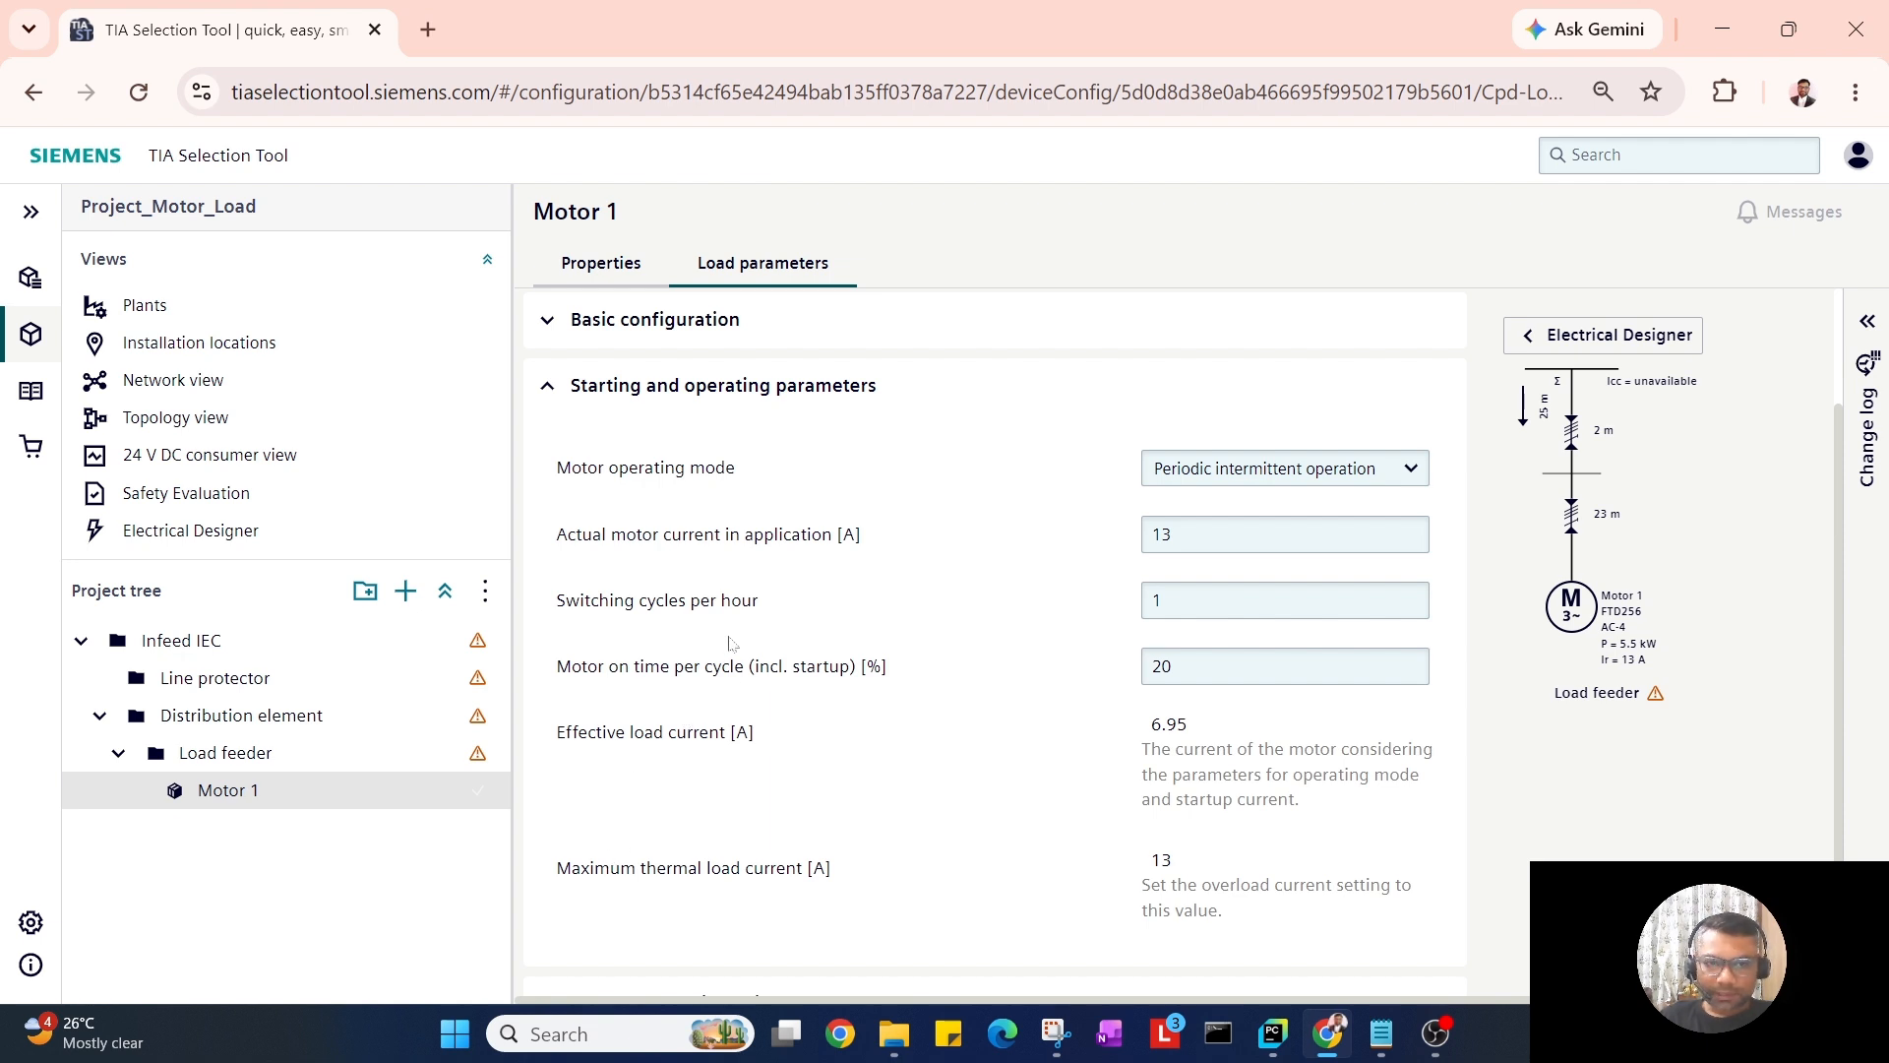
{"action": "left_click", "coordinate": [1192, 603]}
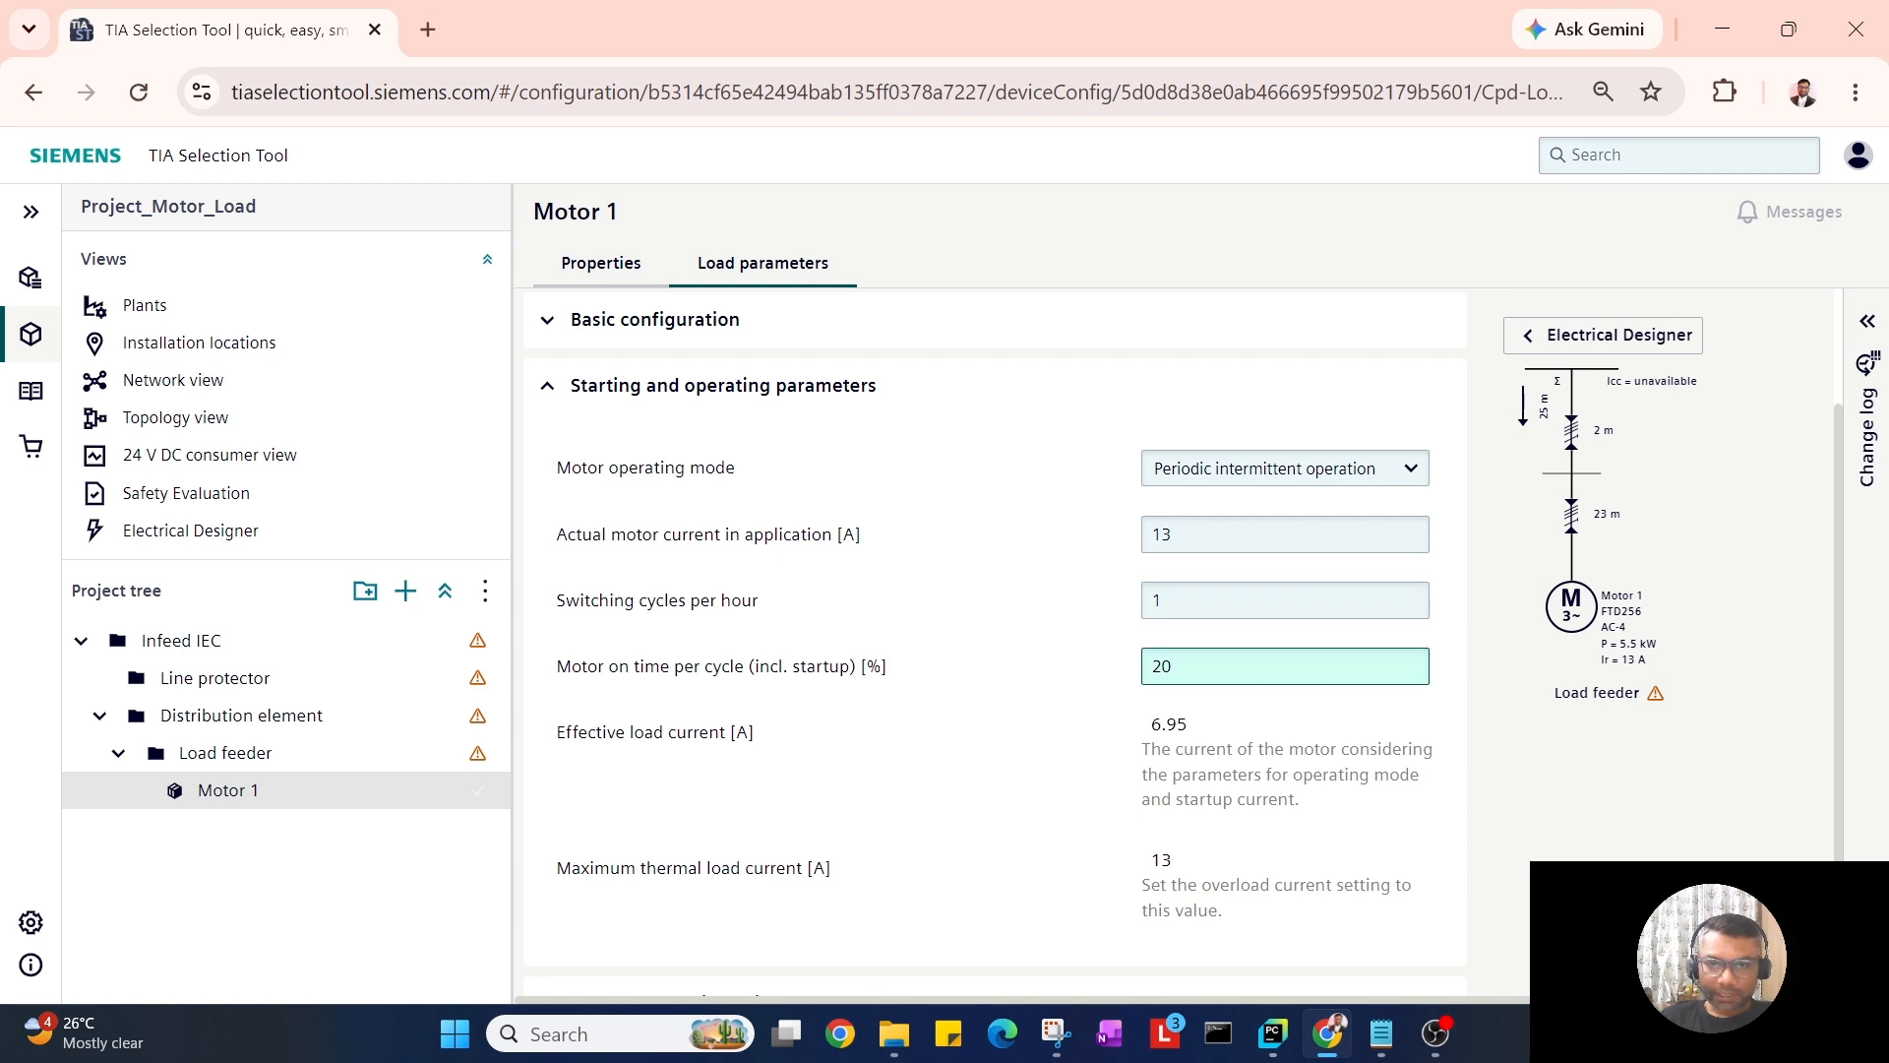
{"action": "double_click", "coordinate": [1214, 603]}
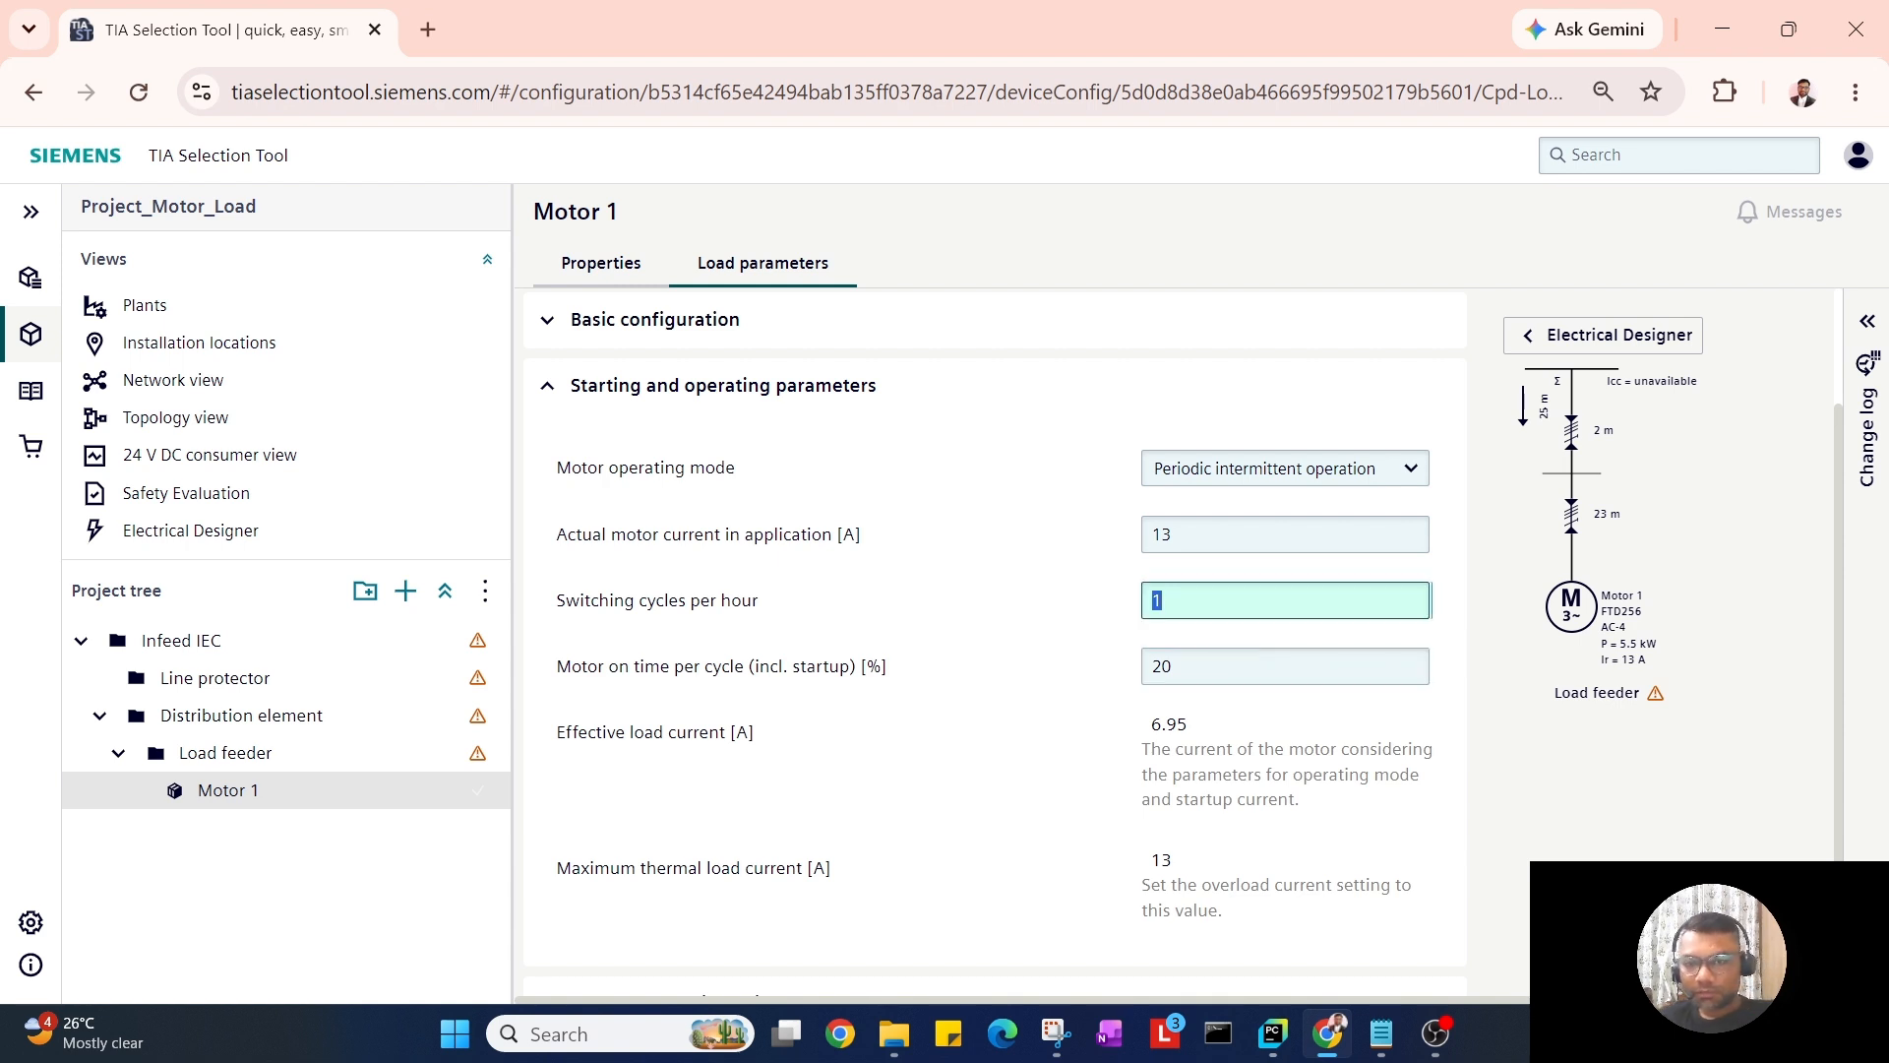
{"action": "type", "text": "10000"}
{"action": "left_click", "coordinate": [984, 636]}
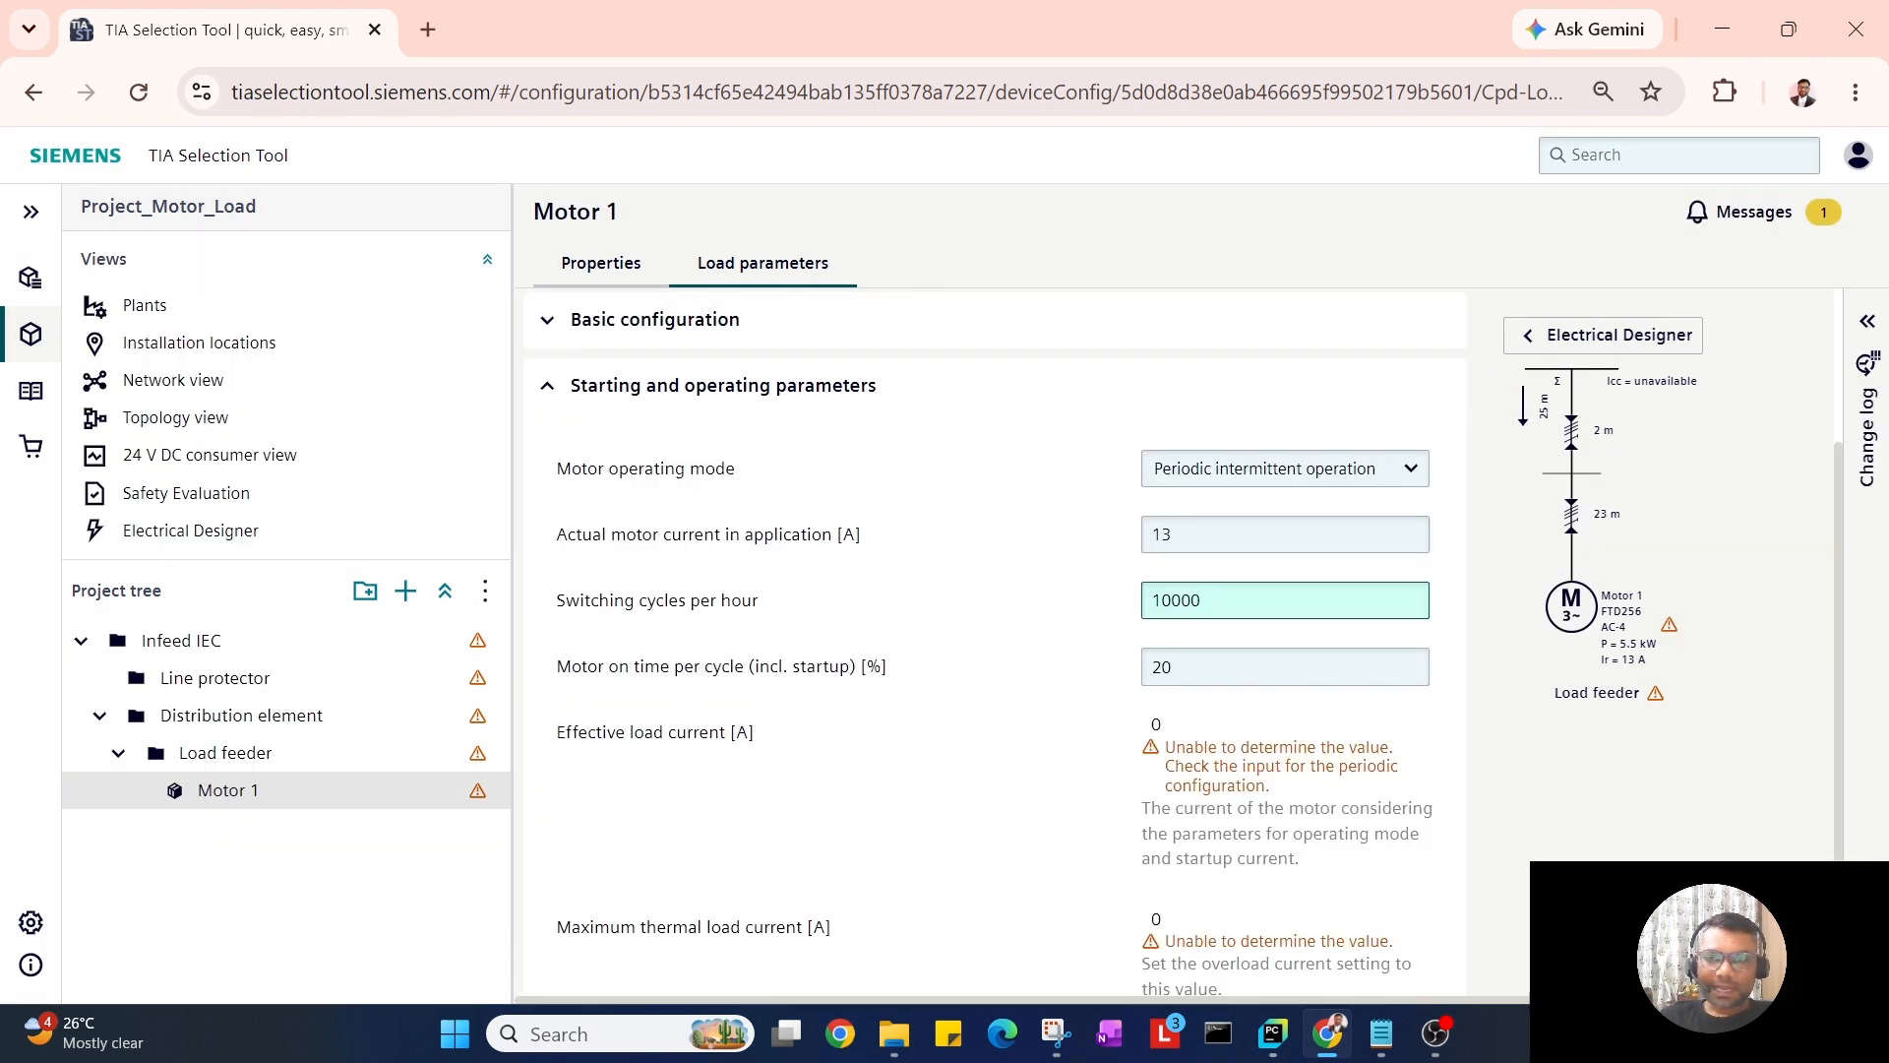
{"action": "double_click", "coordinate": [1181, 603]}
{"action": "type", "text": "1"}
{"action": "left_click", "coordinate": [983, 628]}
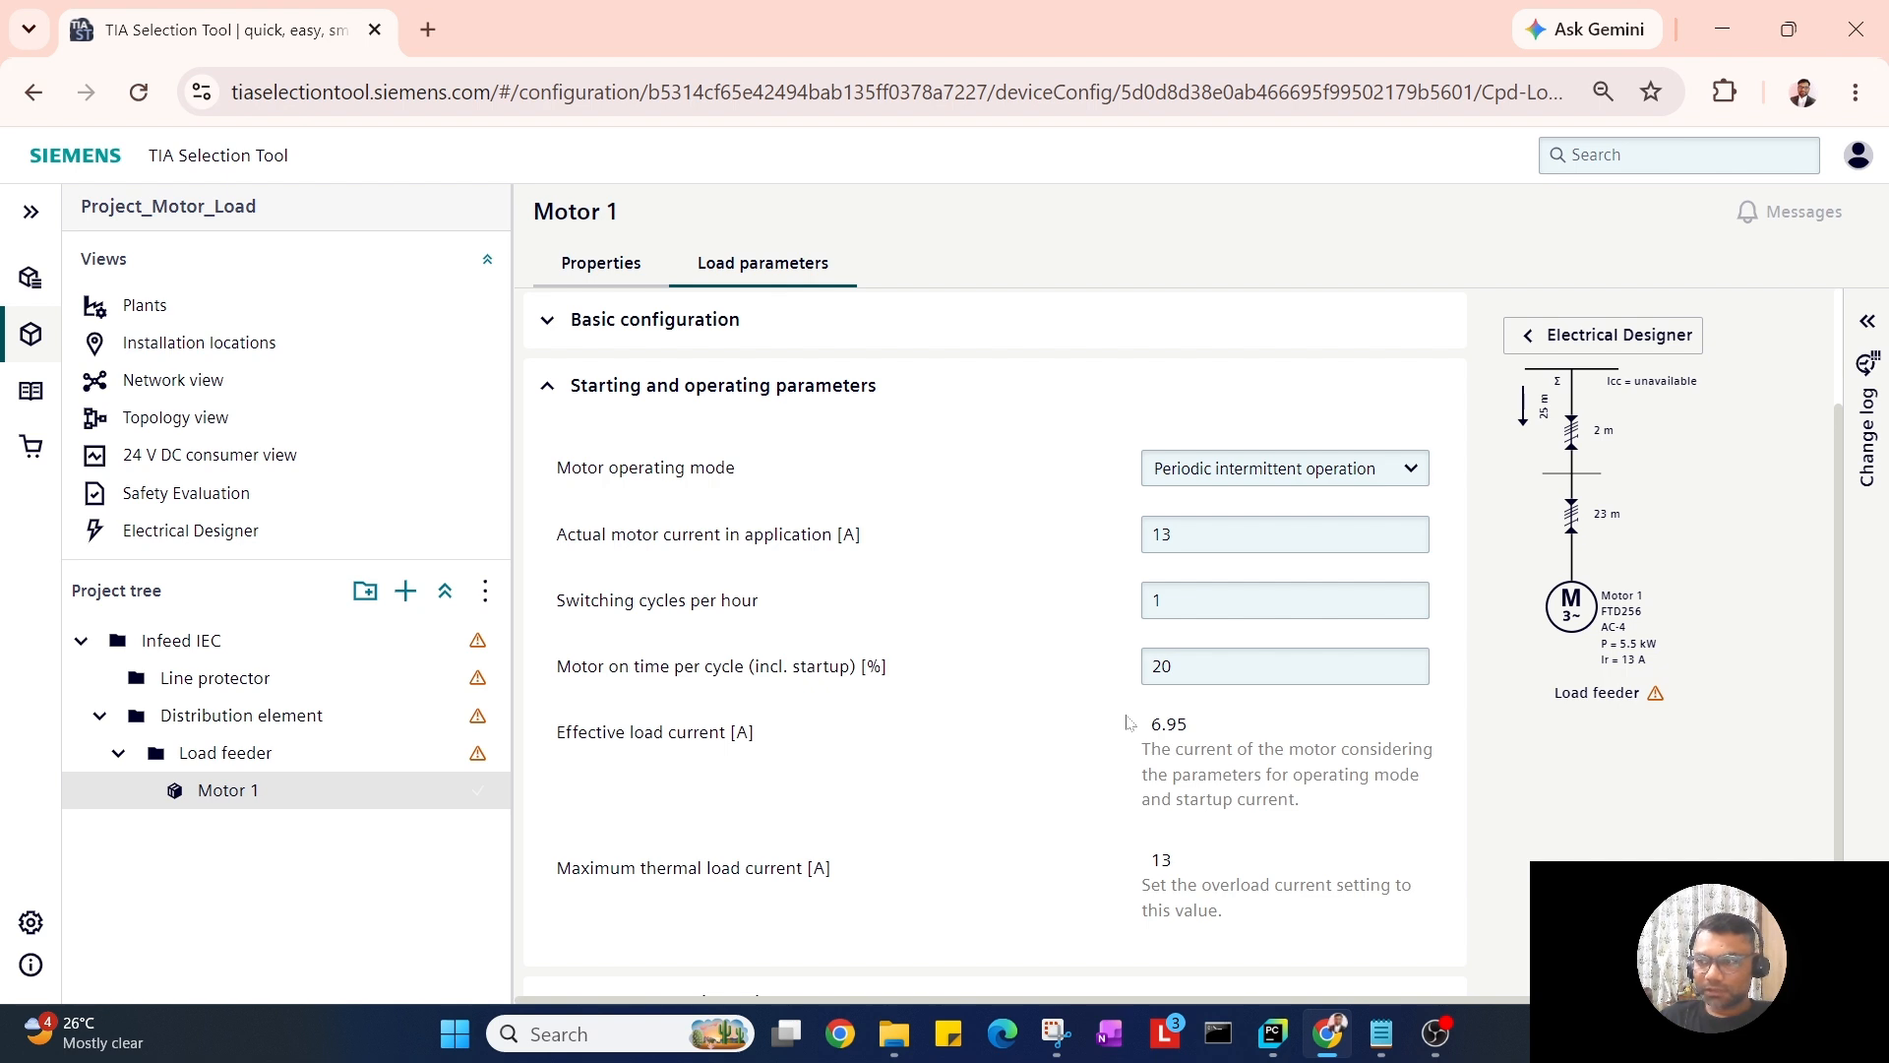
Open Motor 1's advanced configuration and check the location of load options, keeping Outside cabinet.
{"action": "scroll", "coordinate": [1127, 723], "scroll_direction": "down", "scroll_amount": 1}
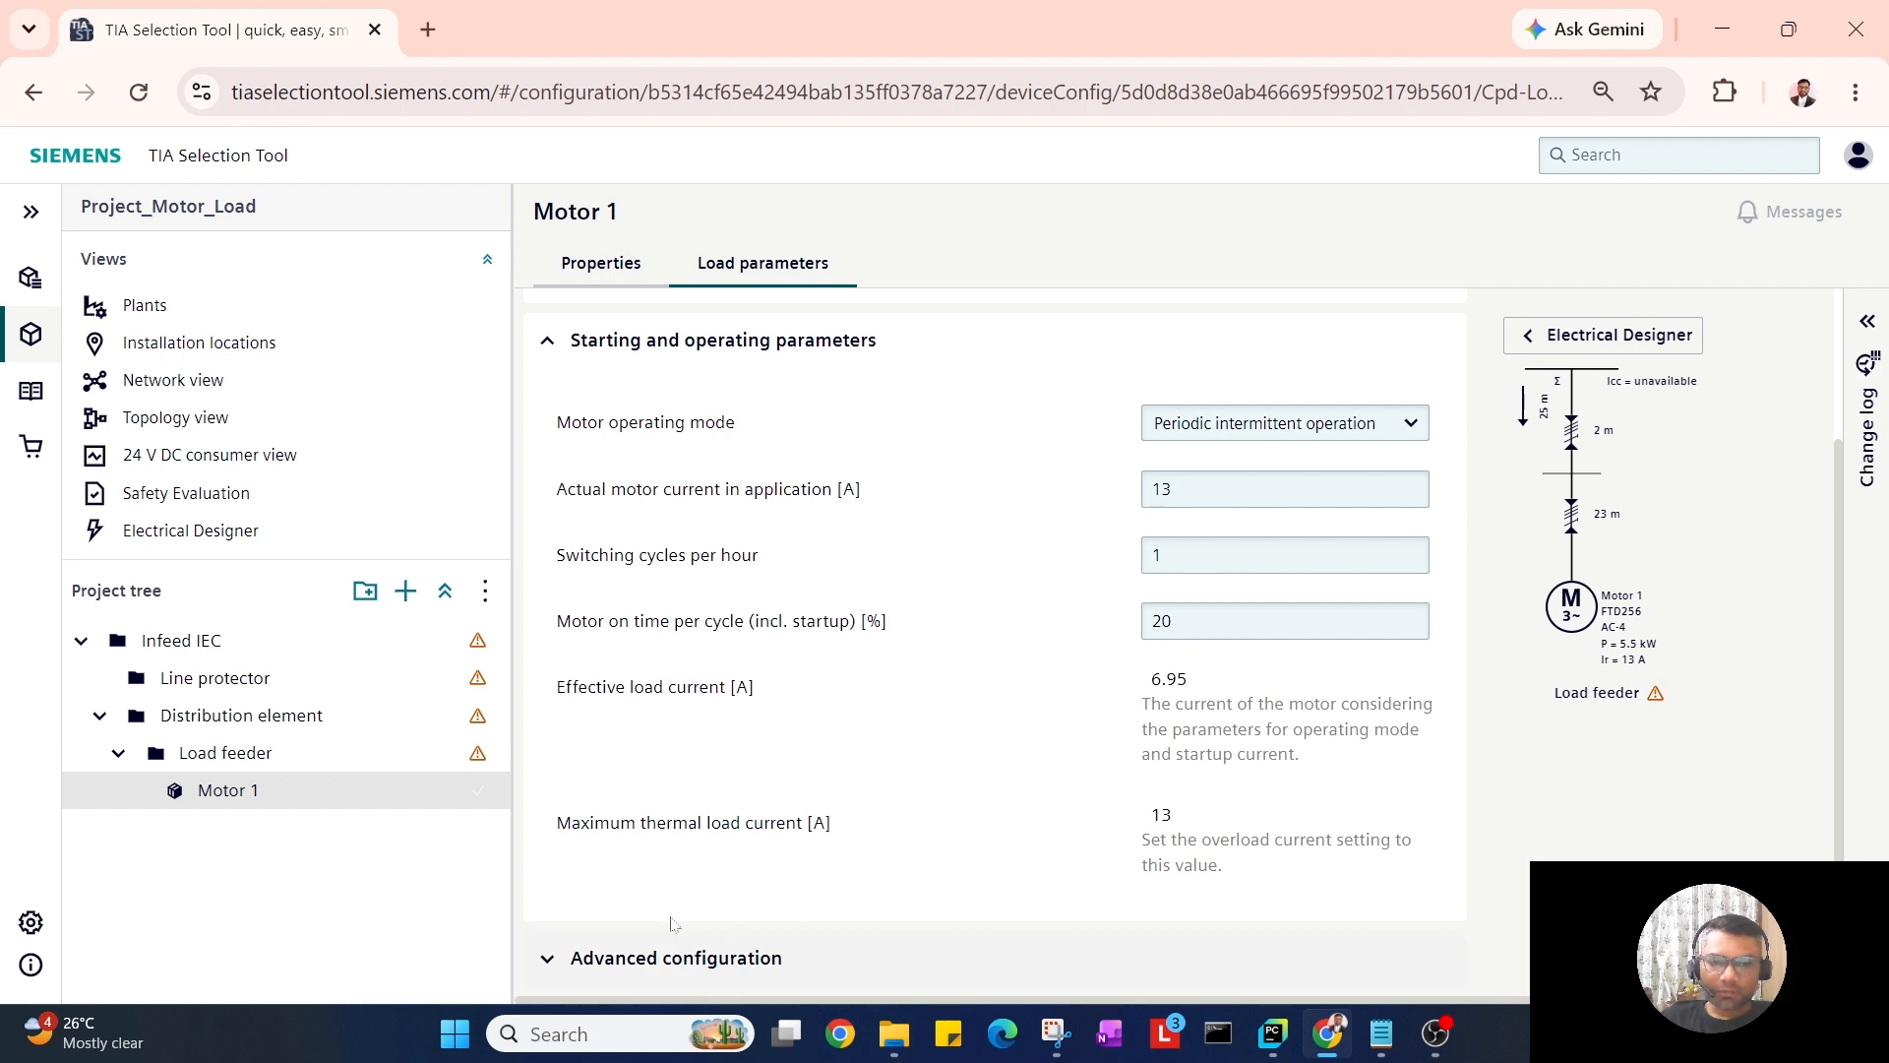
{"action": "scroll", "coordinate": [782, 793], "scroll_direction": "up", "scroll_amount": 2}
{"action": "scroll", "coordinate": [783, 793], "scroll_direction": "down", "scroll_amount": 2}
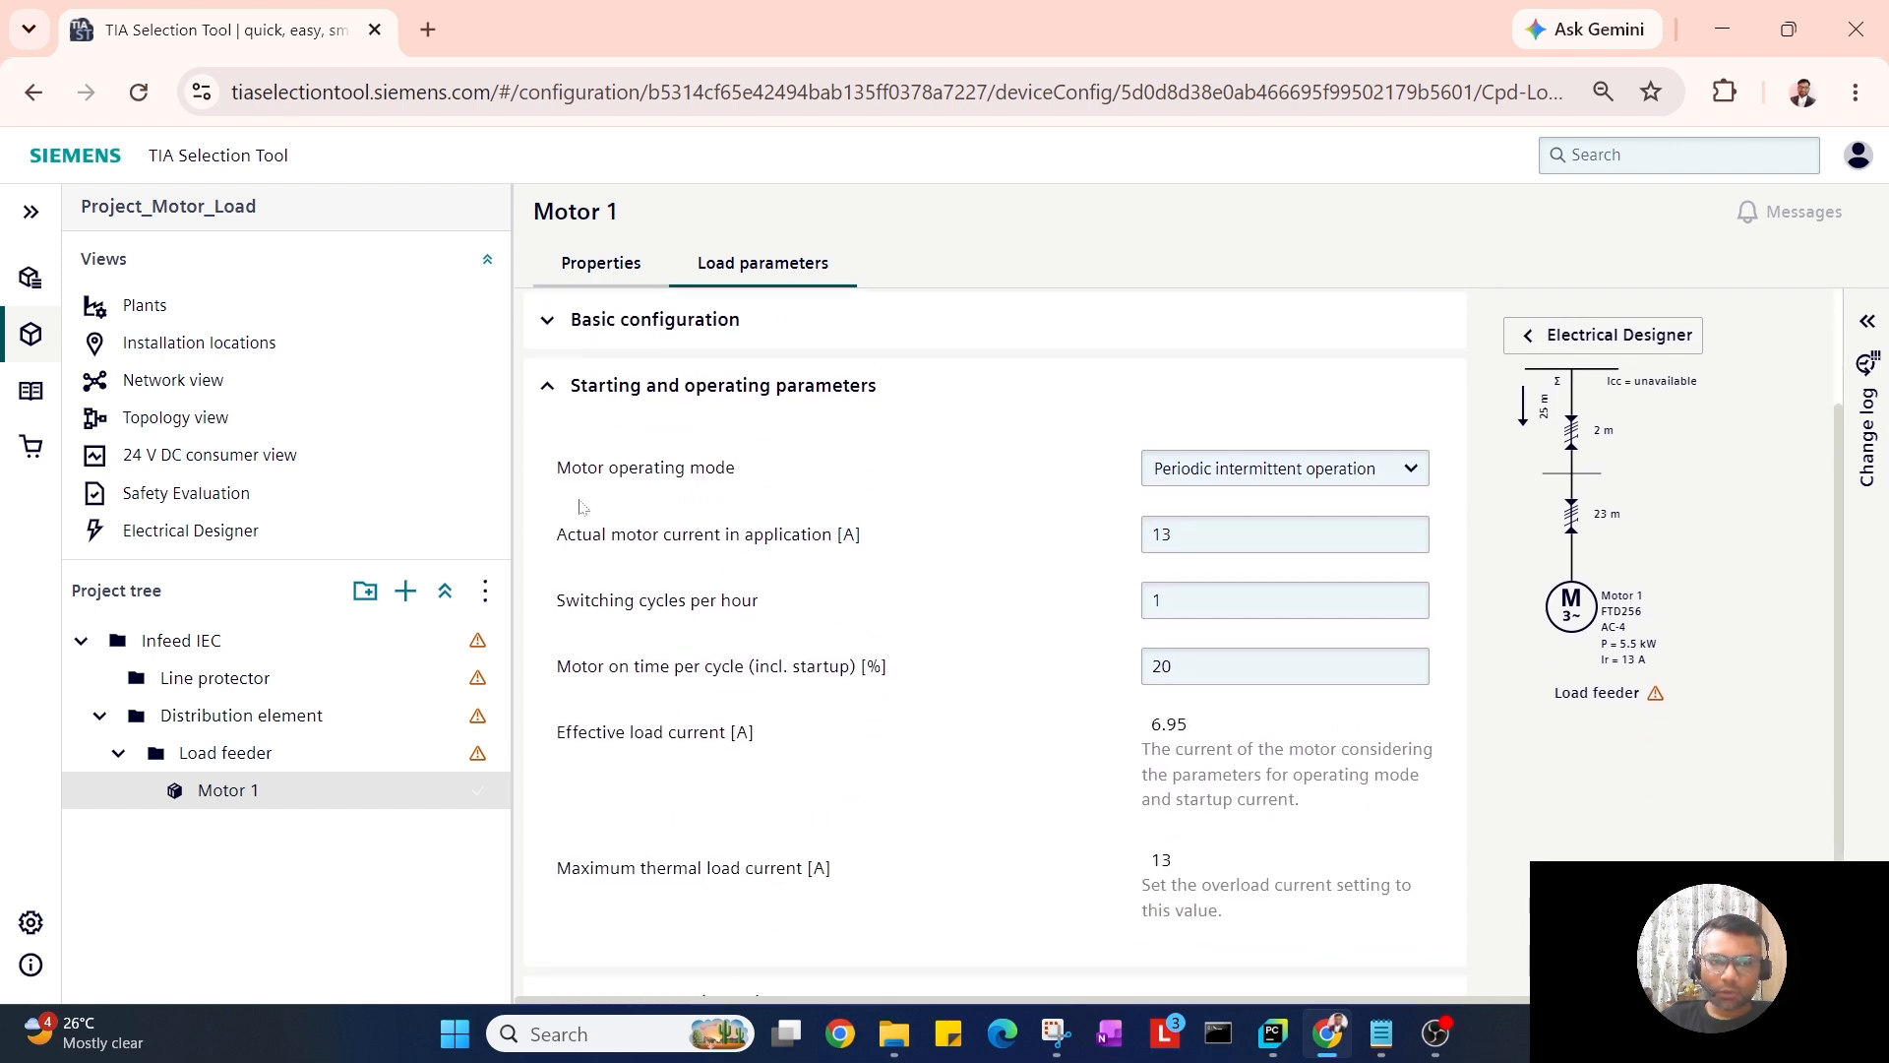
{"action": "left_click", "coordinate": [545, 392]}
{"action": "left_click", "coordinate": [556, 599]}
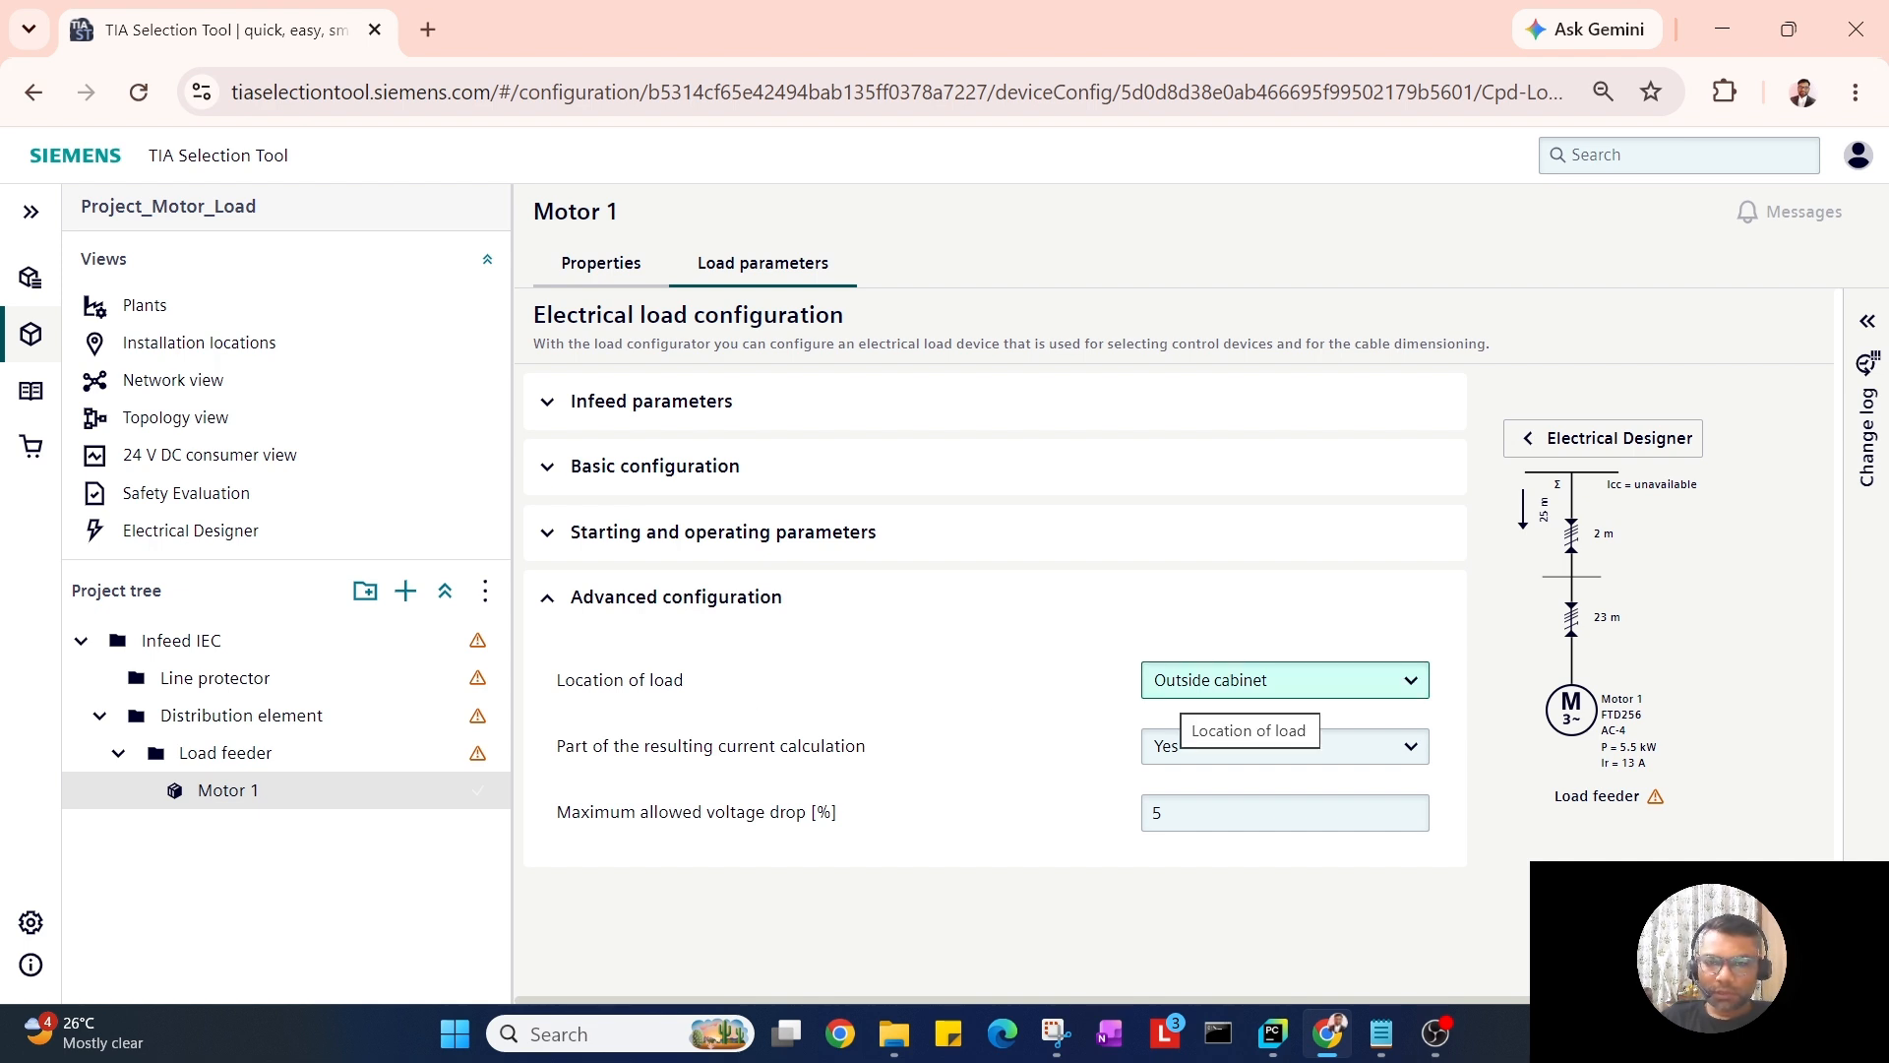
{"action": "left_click", "coordinate": [1176, 689]}
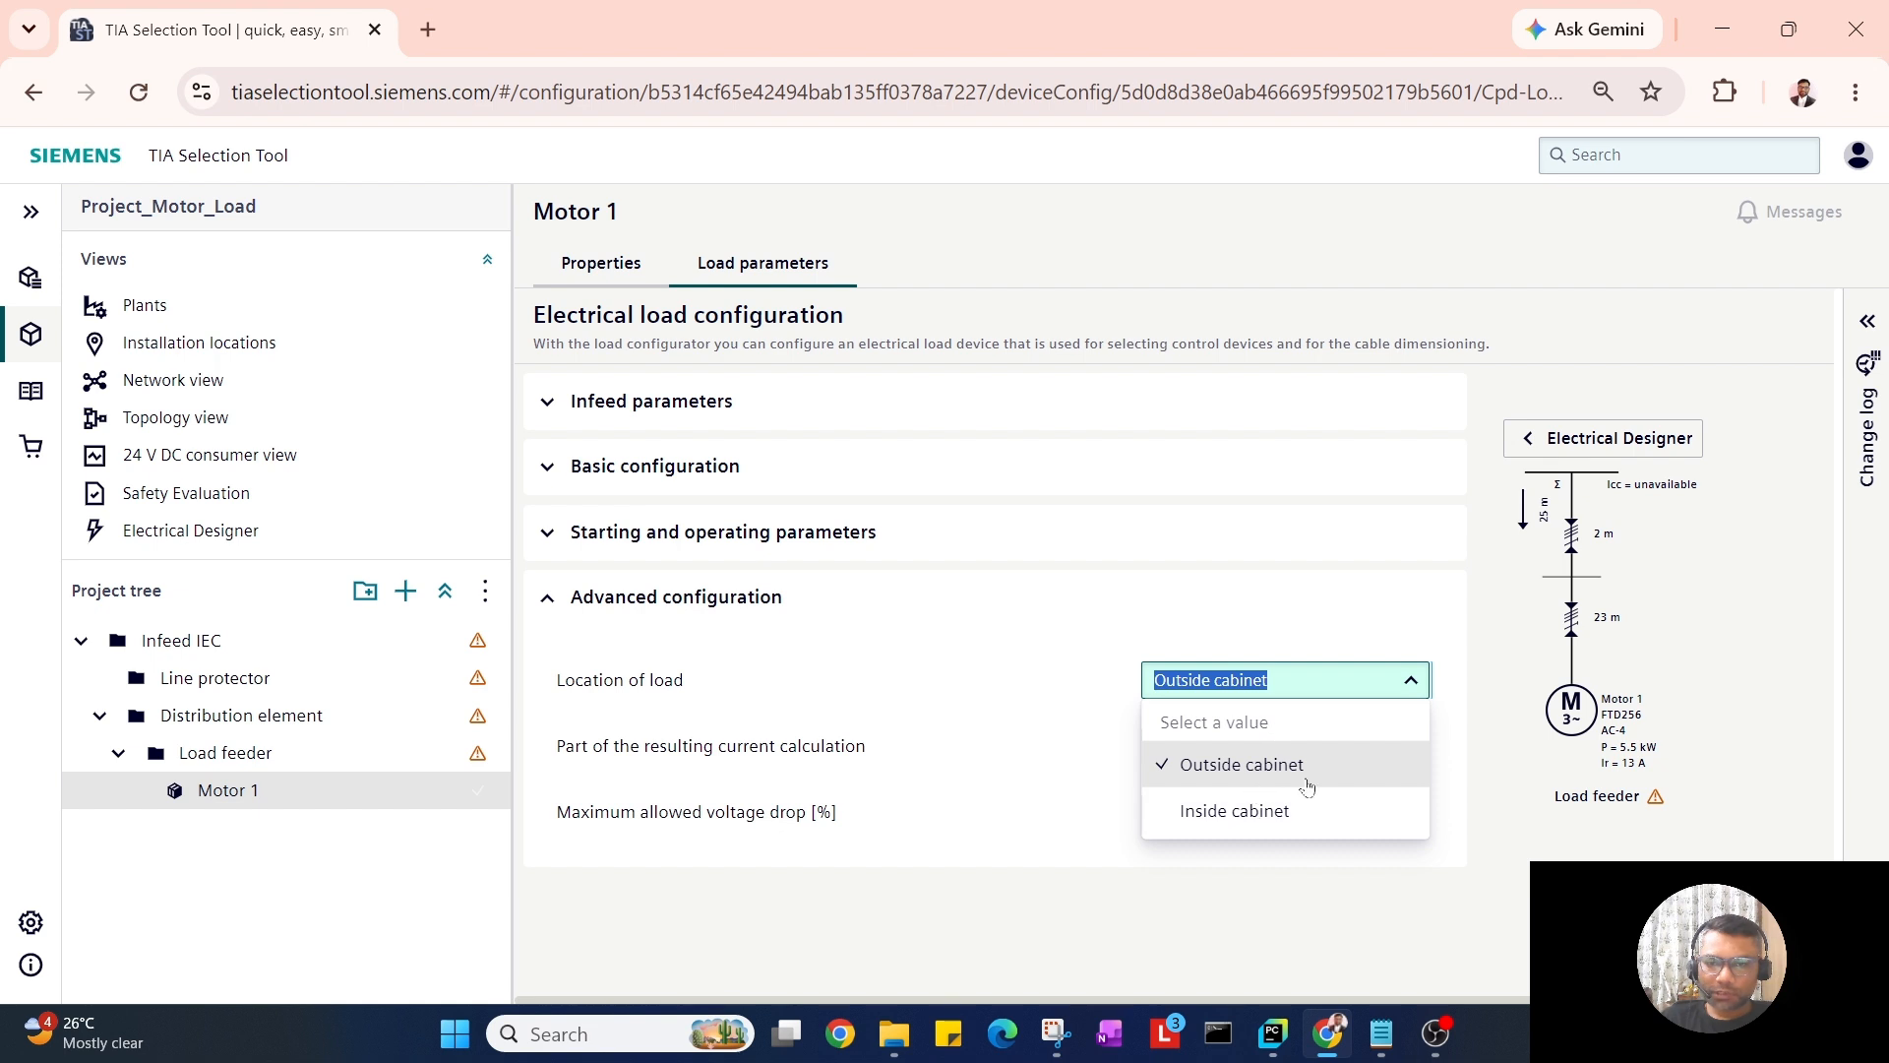
{"action": "left_click", "coordinate": [973, 697]}
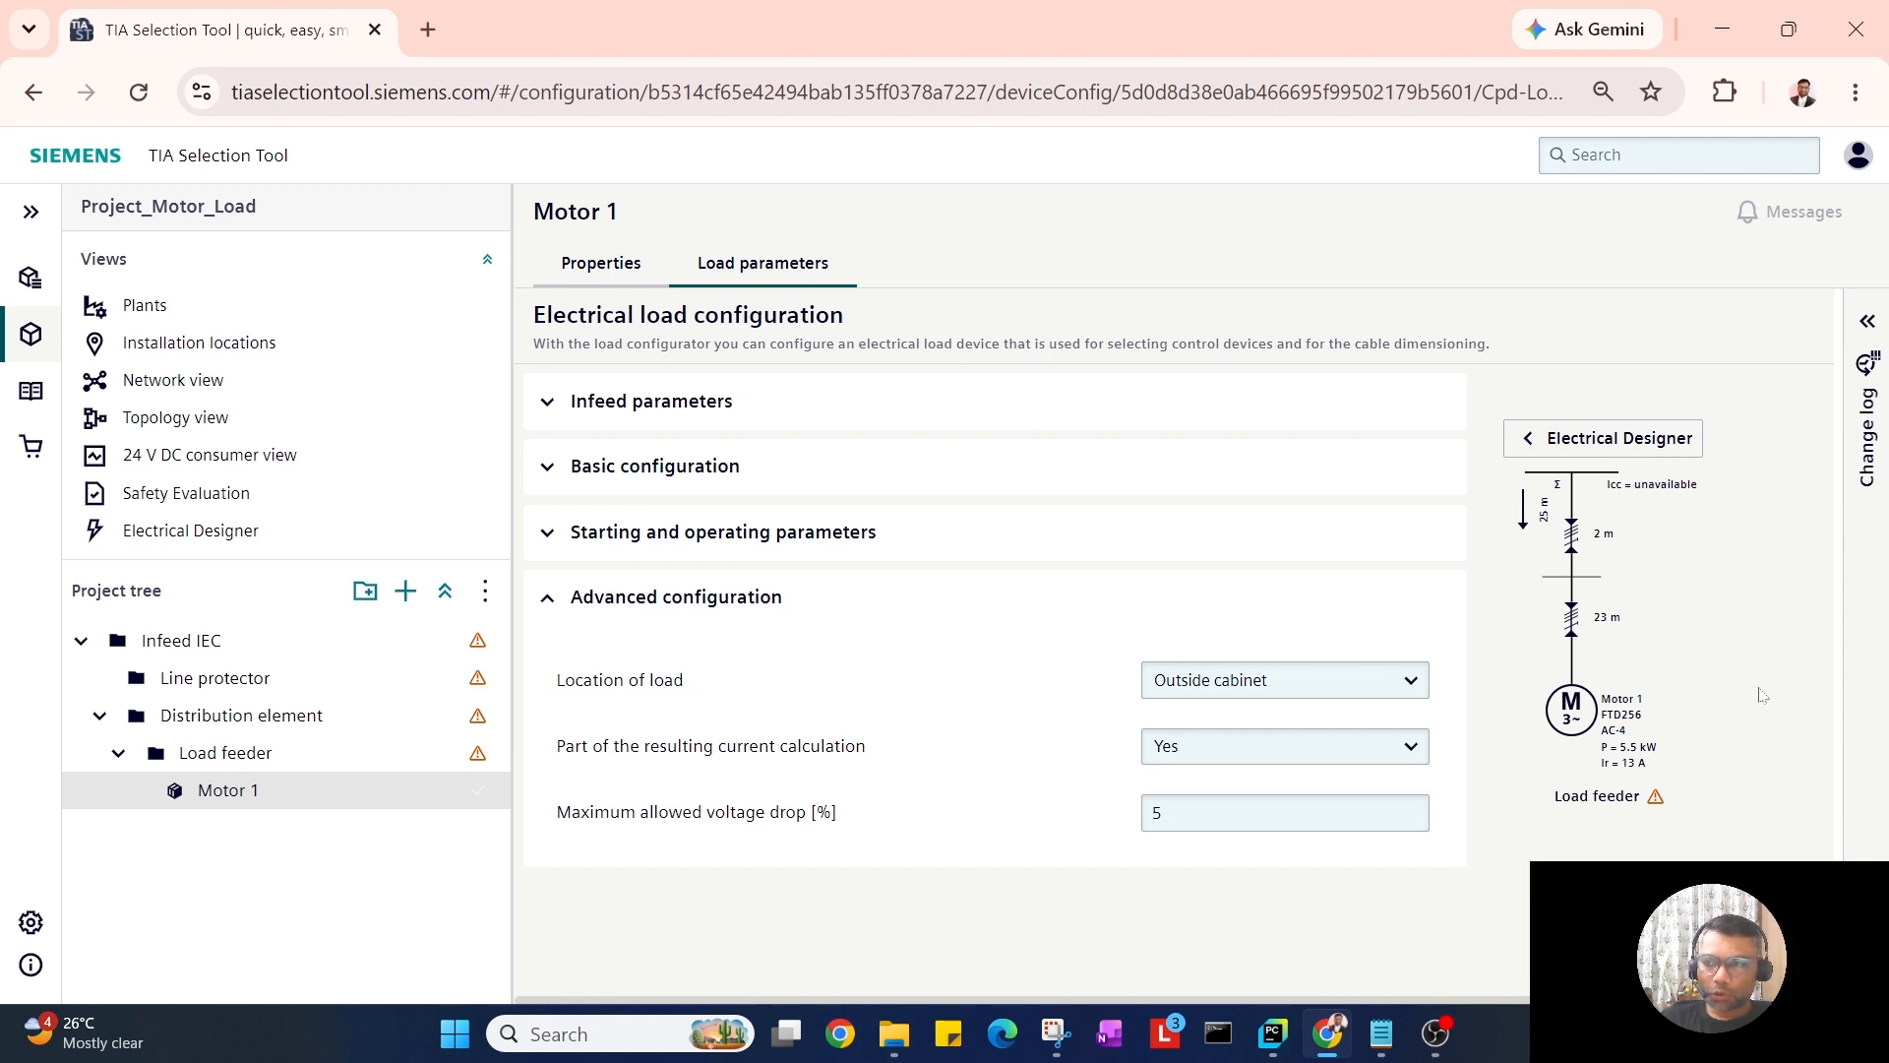
Set Part of the resulting current calculation to No for Motor 1 and collapse the advanced configuration.
{"action": "left_click", "coordinate": [1366, 755]}
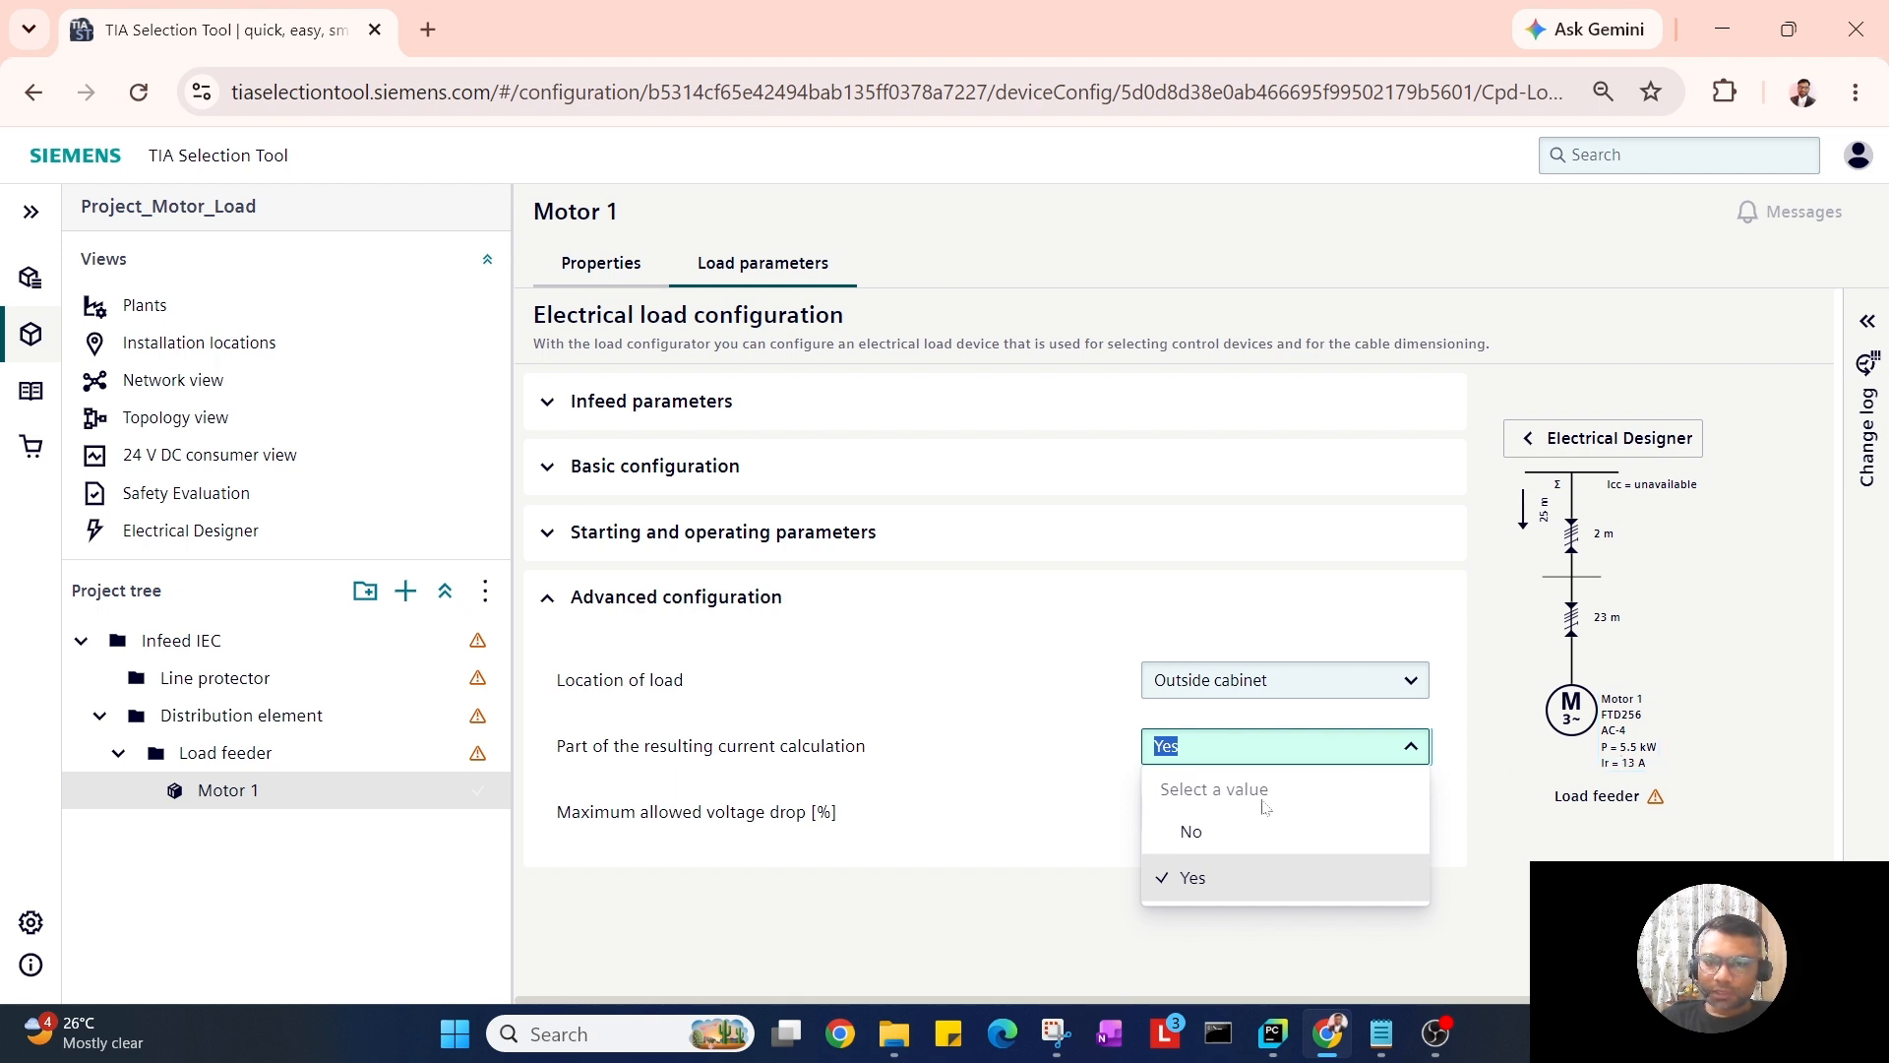
{"action": "left_click", "coordinate": [1571, 500]}
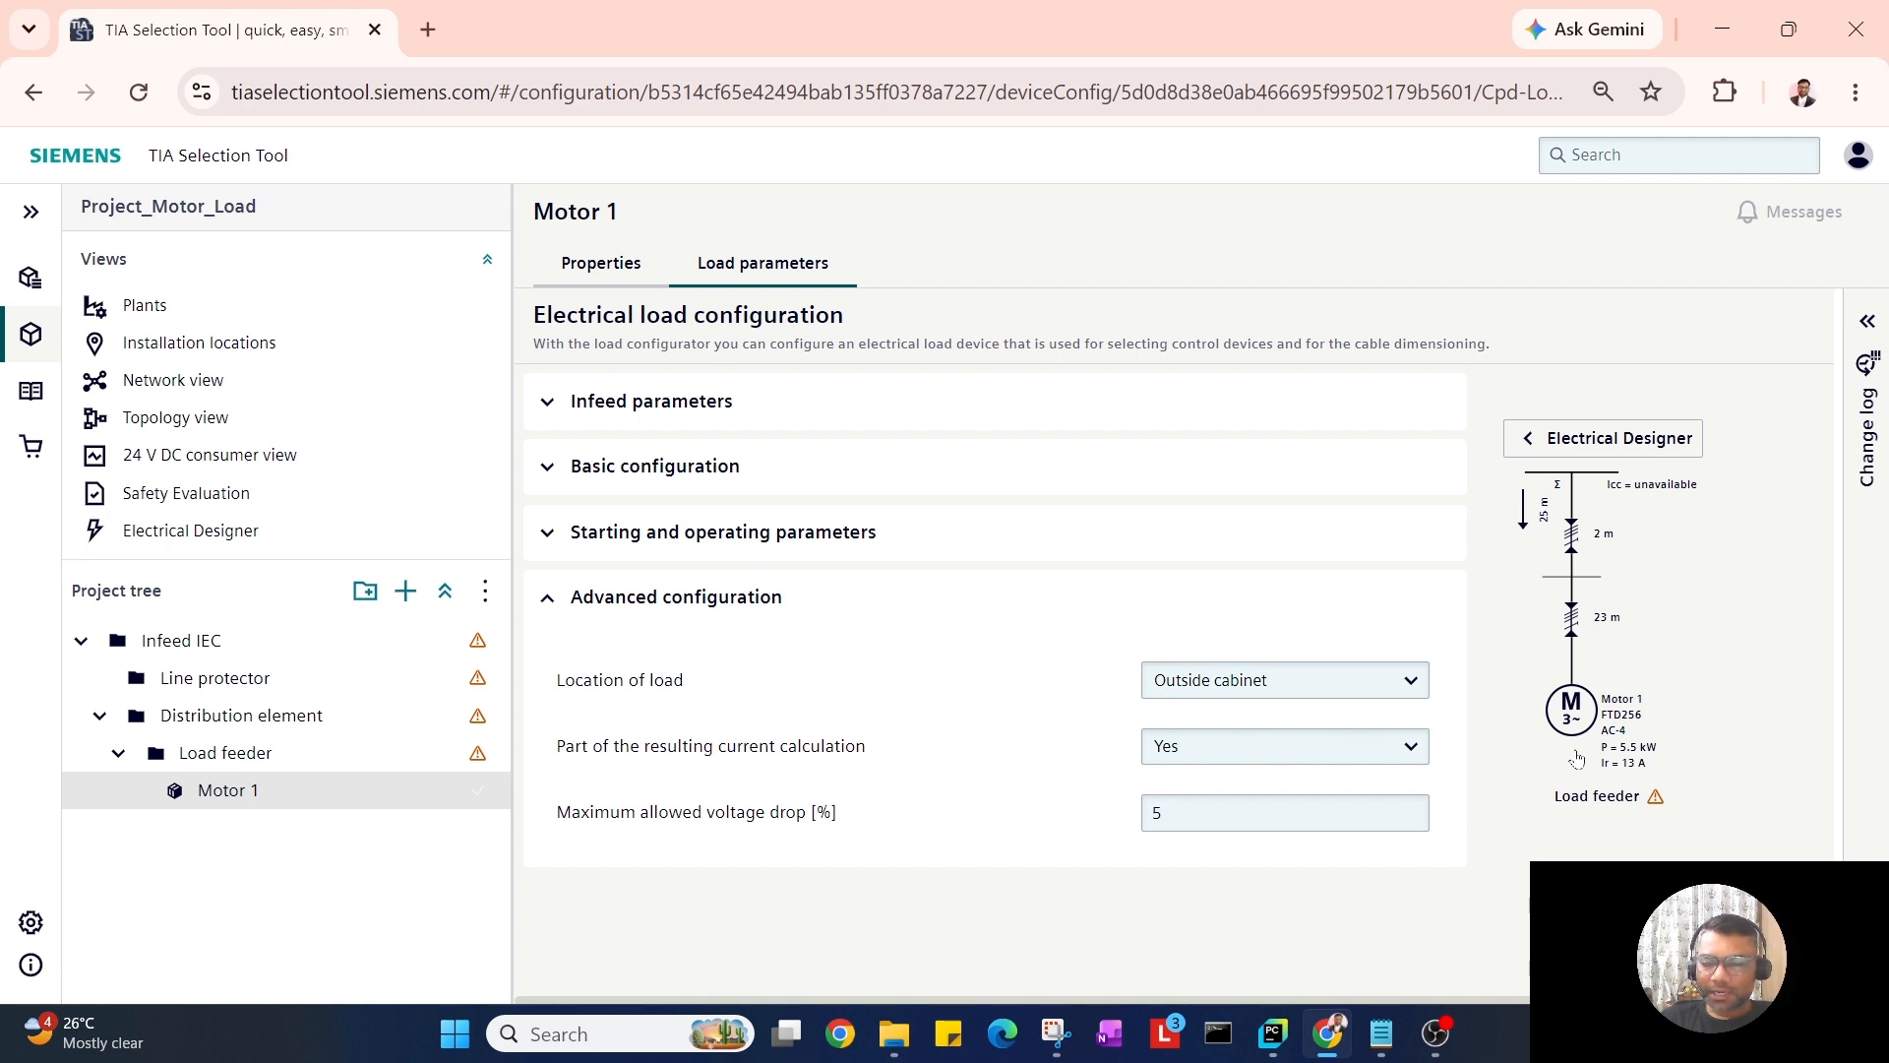
{"action": "left_click", "coordinate": [1403, 750]}
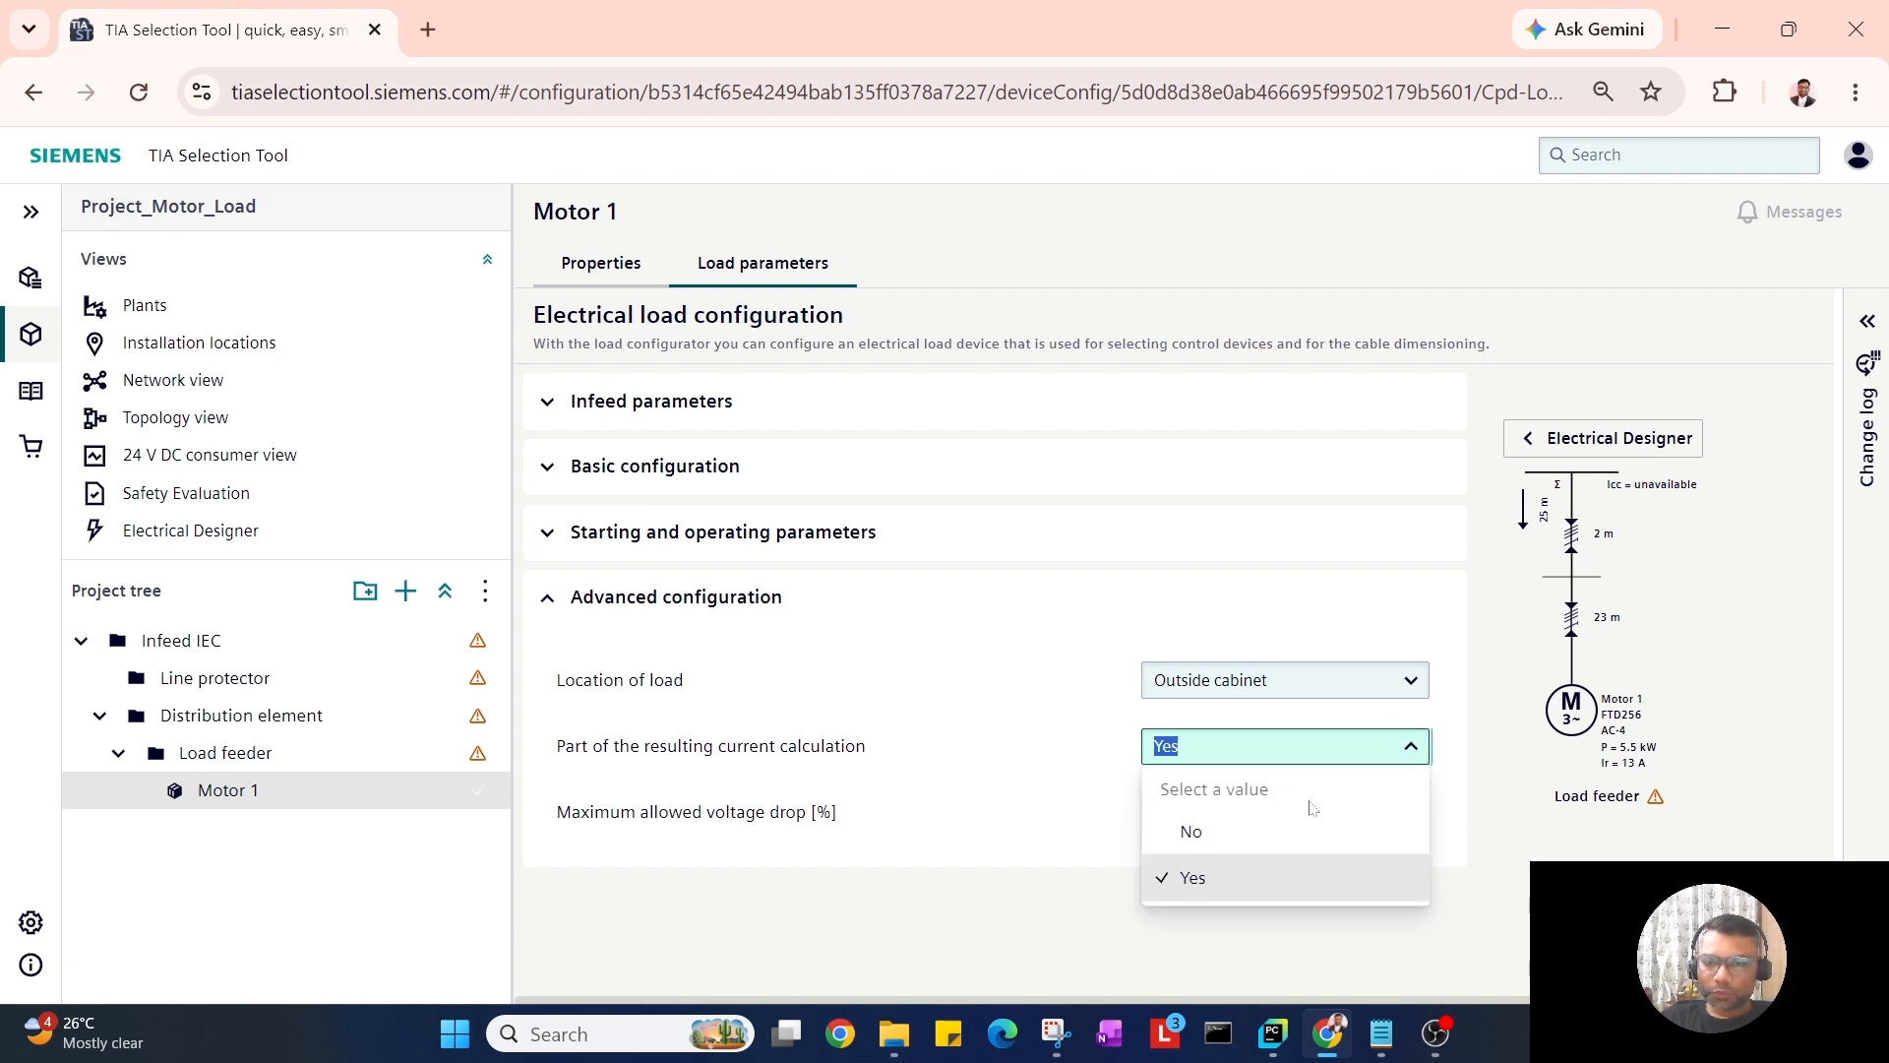
{"action": "left_click", "coordinate": [1260, 832]}
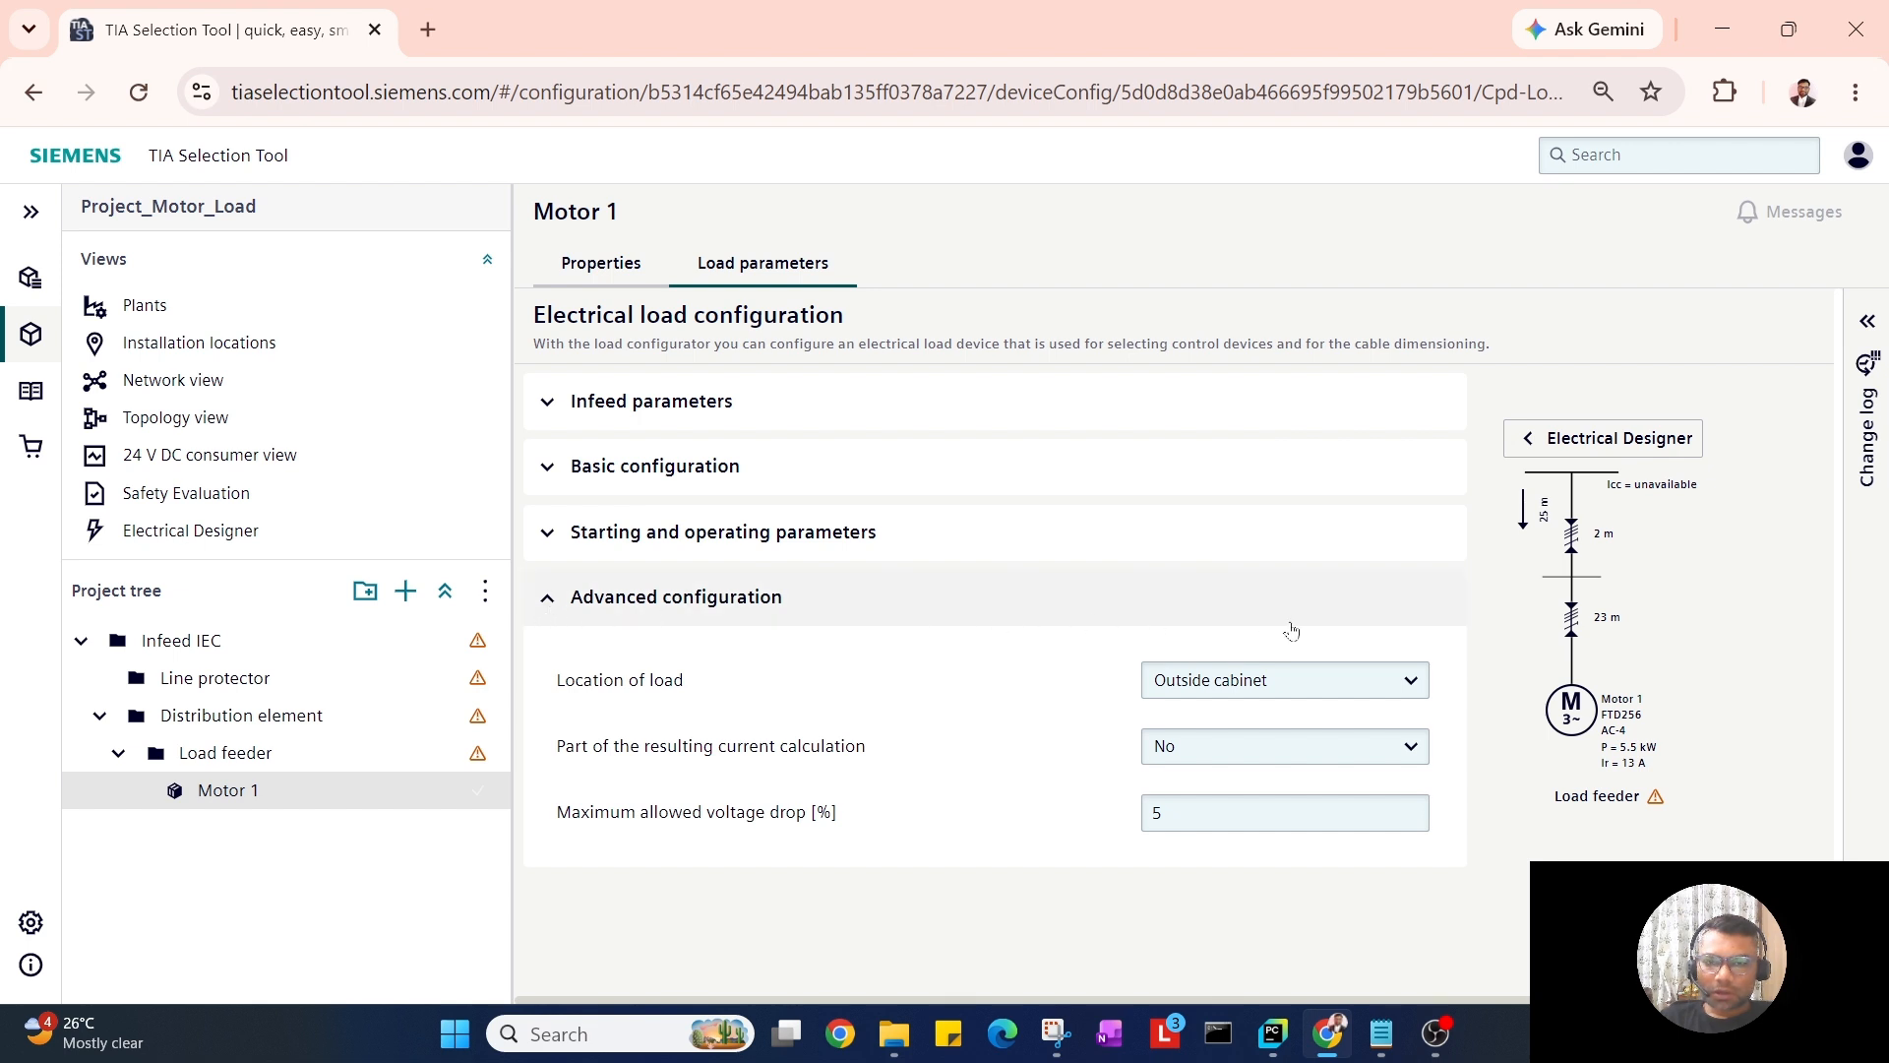
{"action": "left_click", "coordinate": [591, 600]}
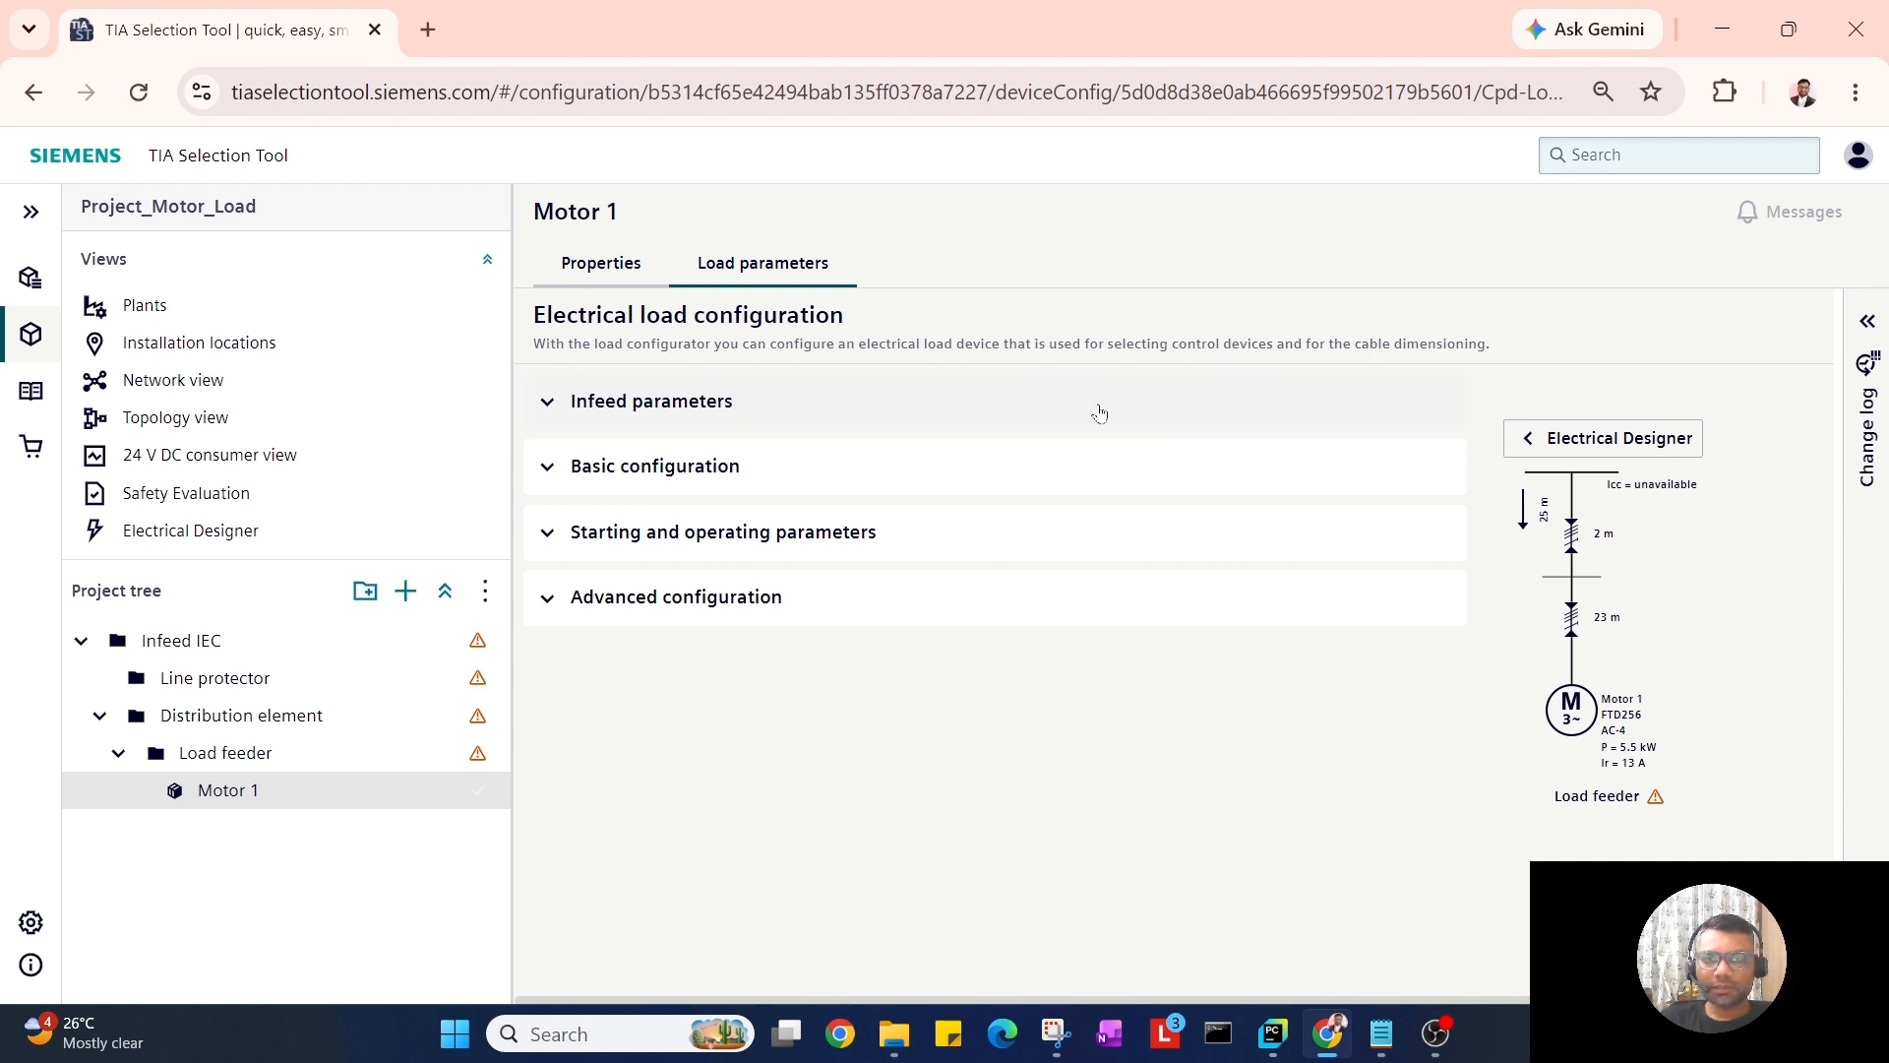
Review the infeed parameters and the basic configuration values of Motor 1.
{"action": "left_click", "coordinate": [543, 404]}
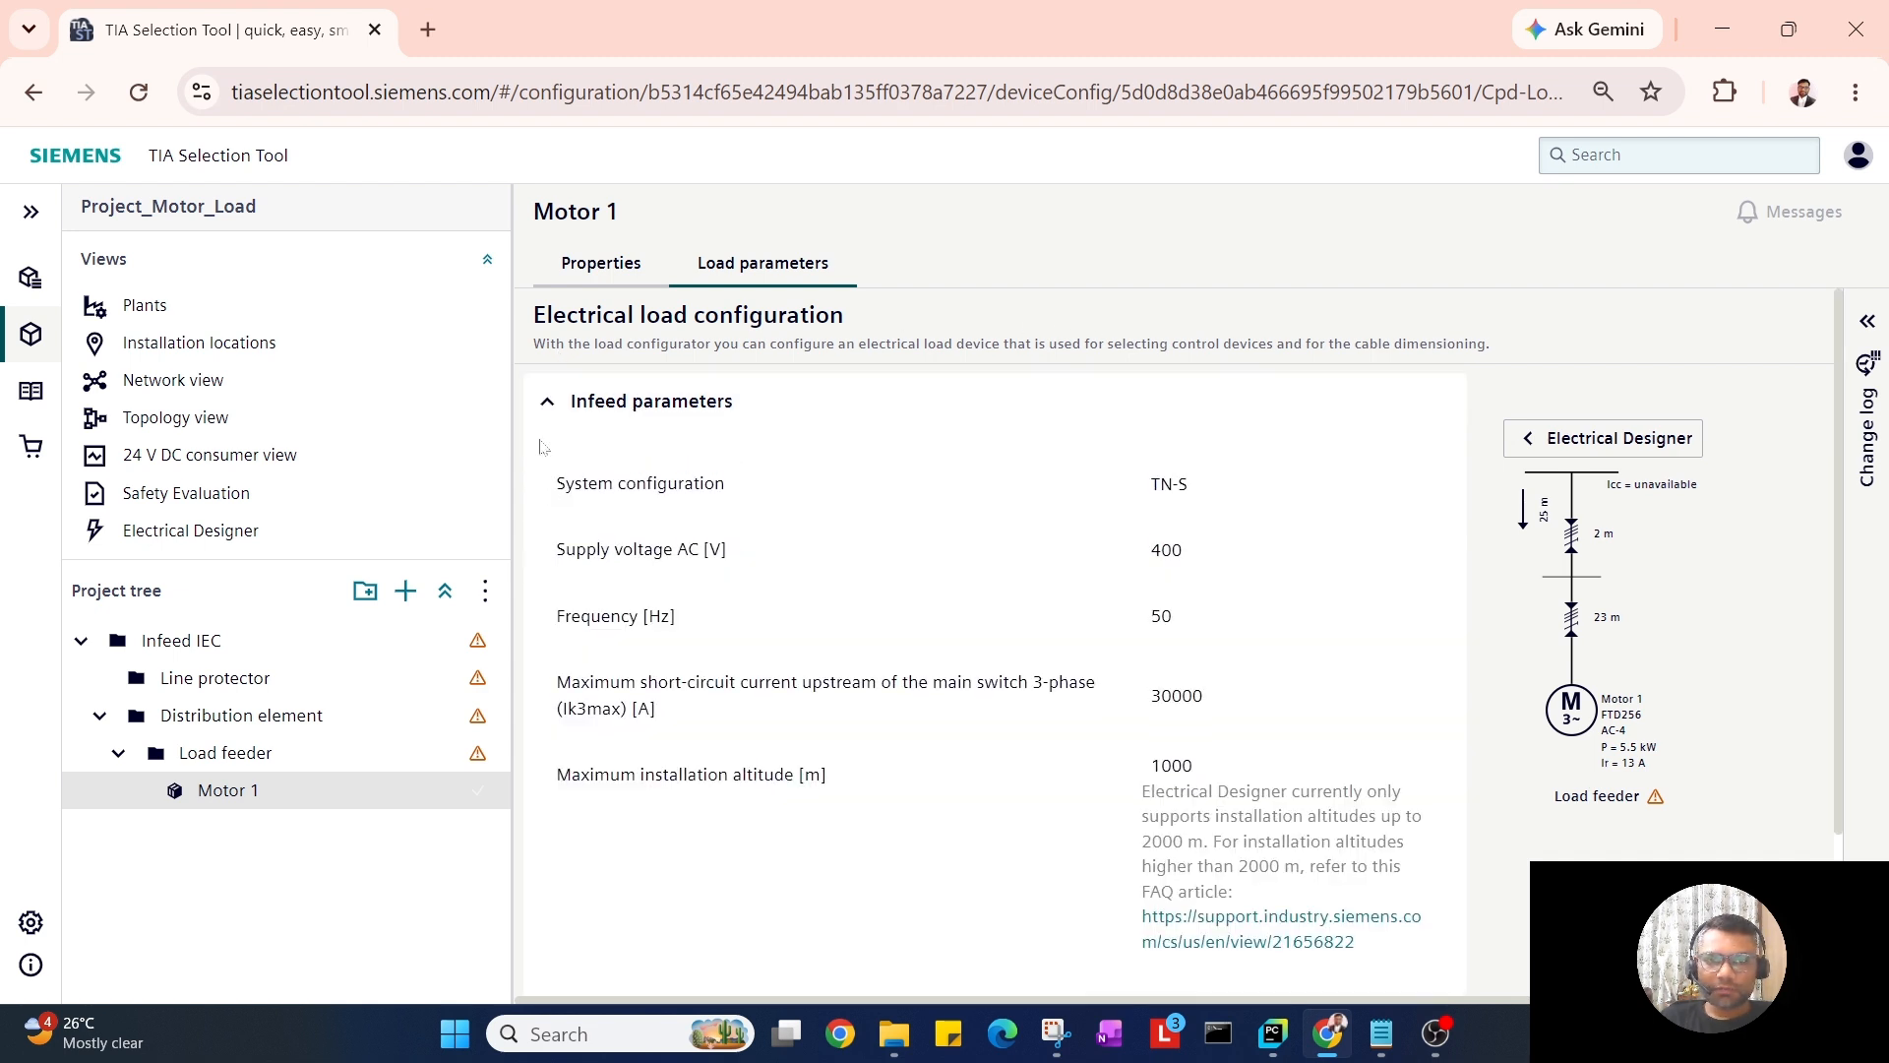
{"action": "left_click", "coordinate": [548, 402]}
{"action": "left_click", "coordinate": [551, 465]}
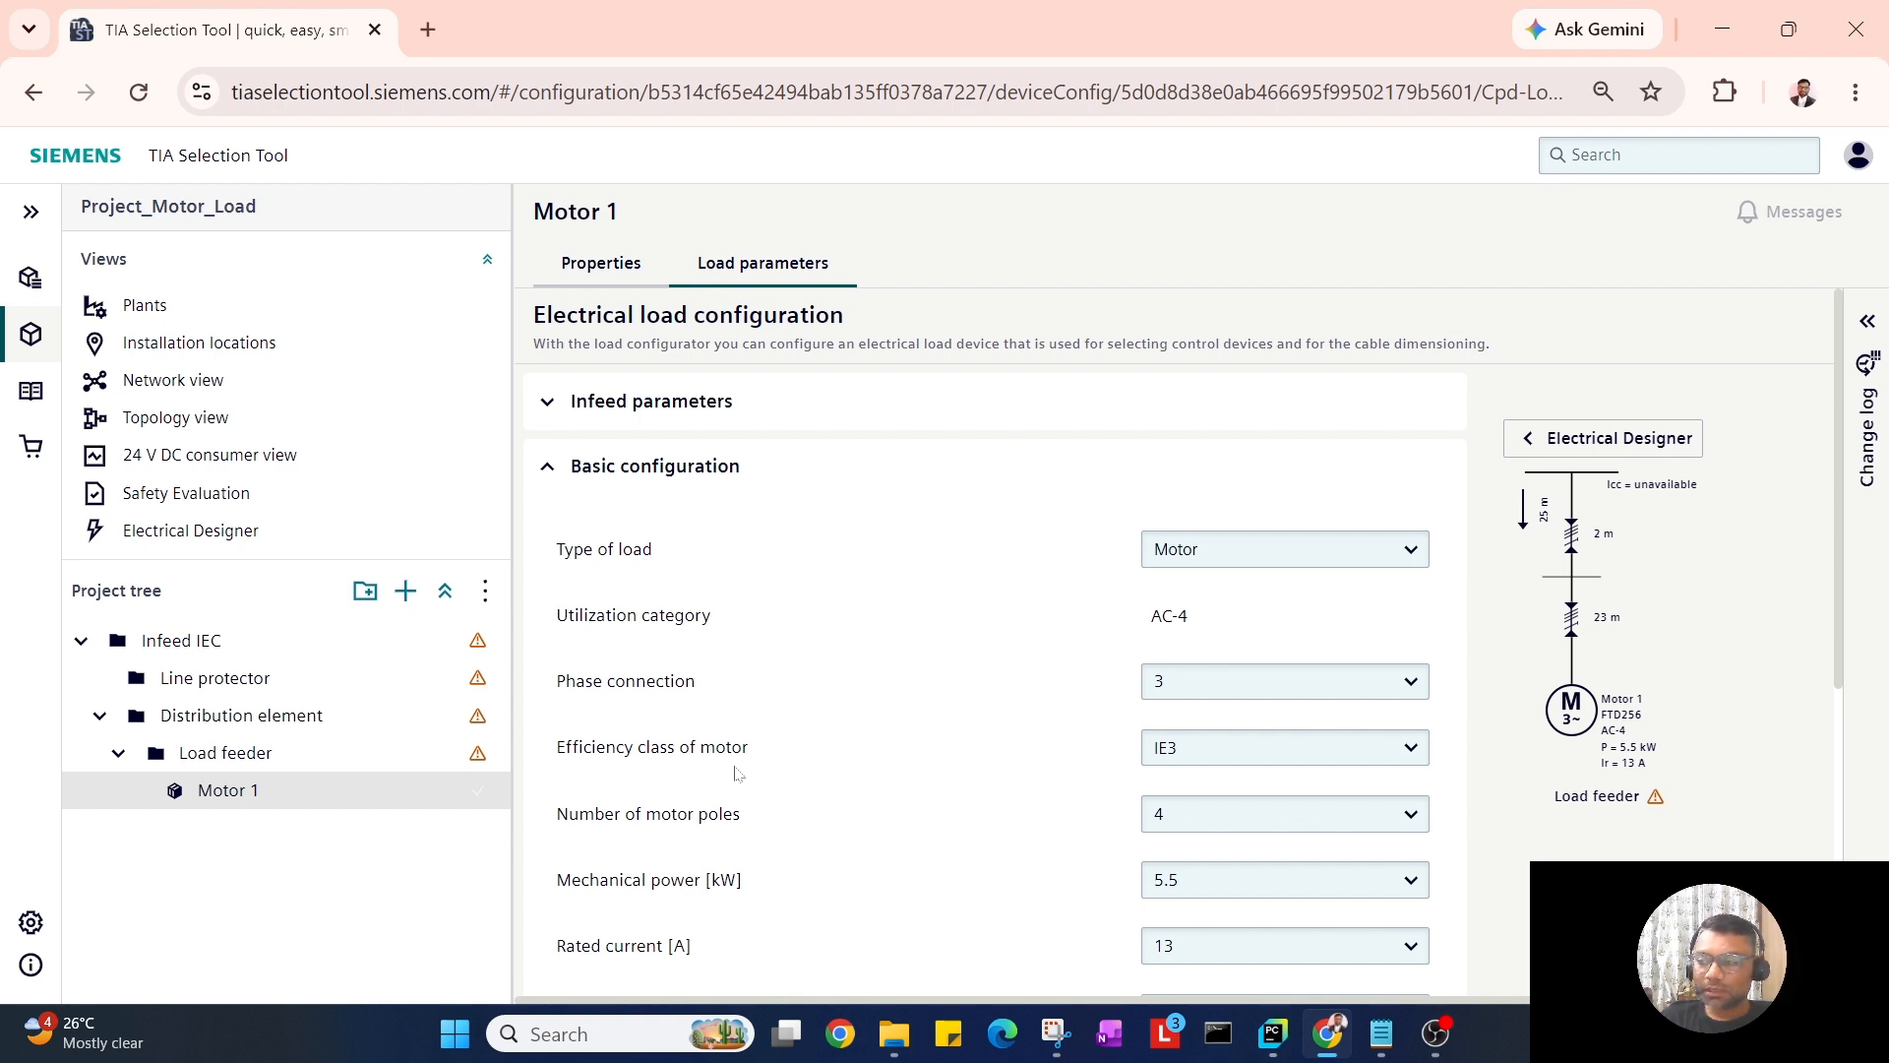
{"action": "scroll", "coordinate": [894, 709], "scroll_direction": "down", "scroll_amount": 5}
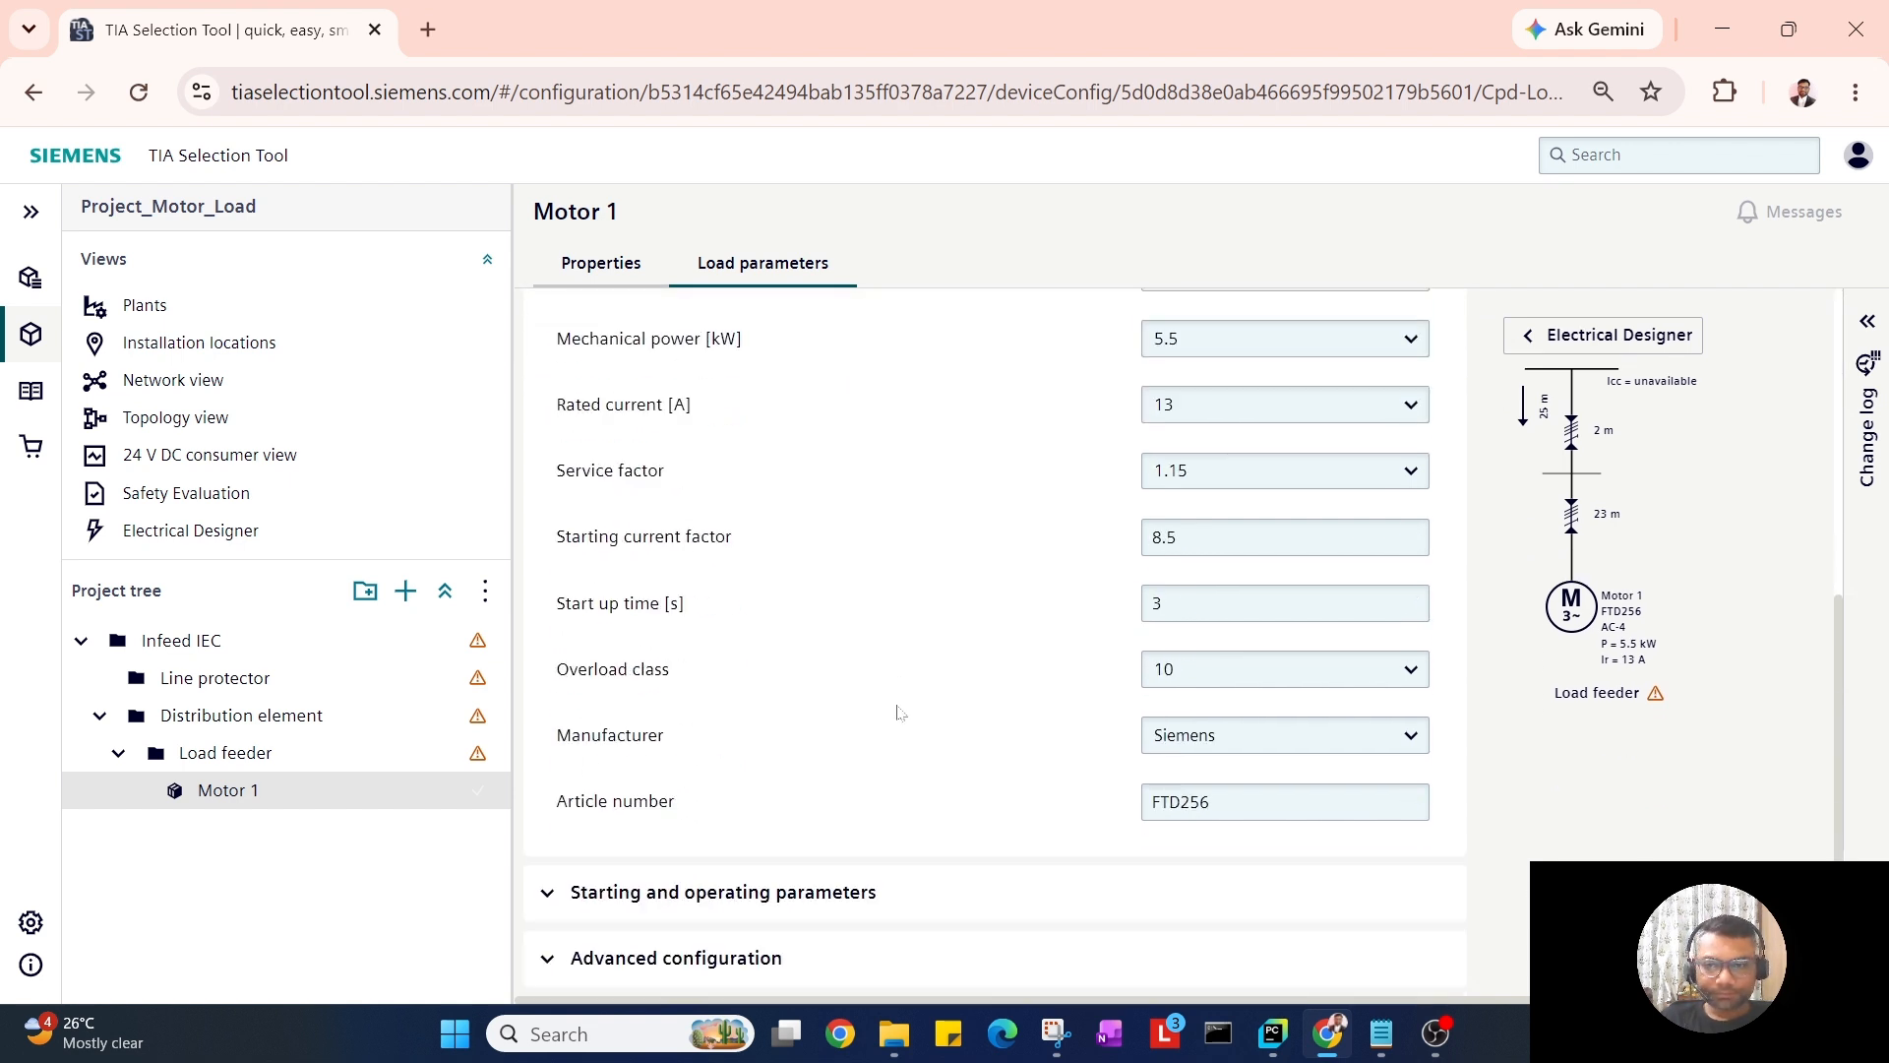